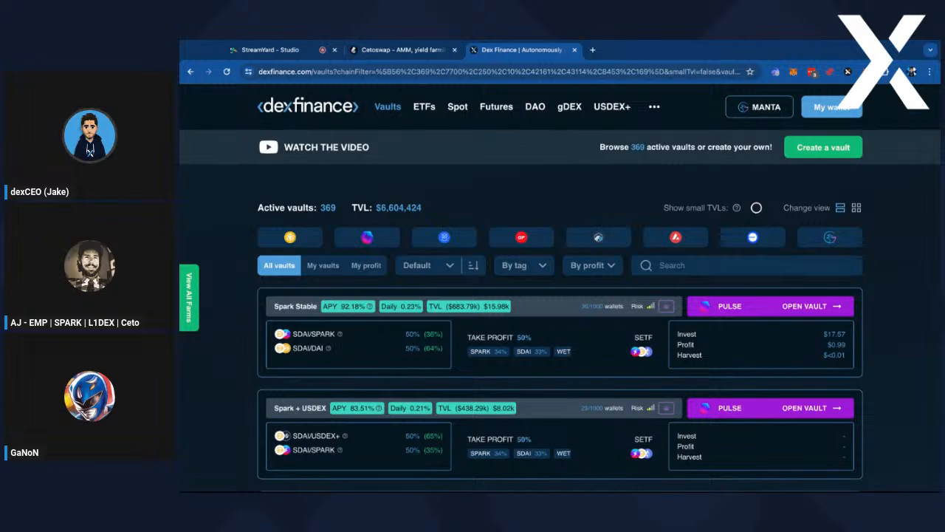
Filter the vault list to show only vaults on the Manta network
left_click(831, 240)
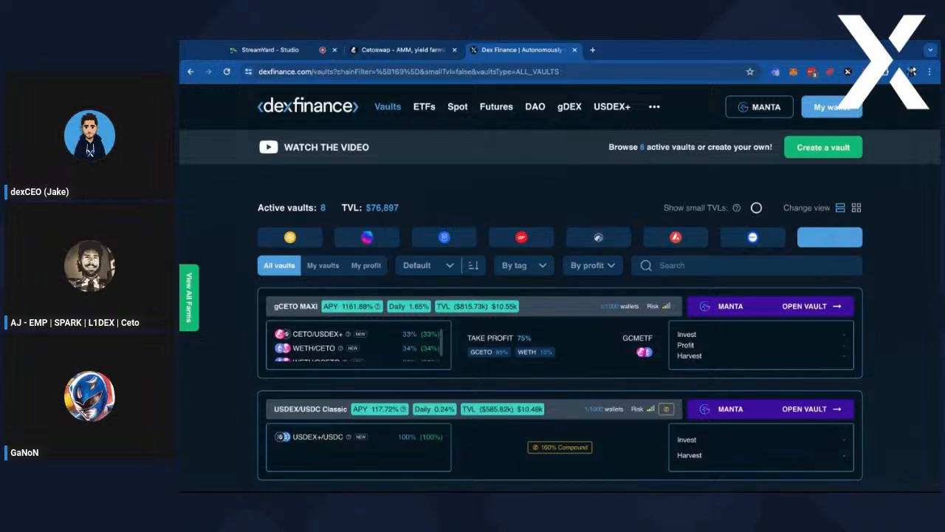
scroll(548, 360, "down", 1)
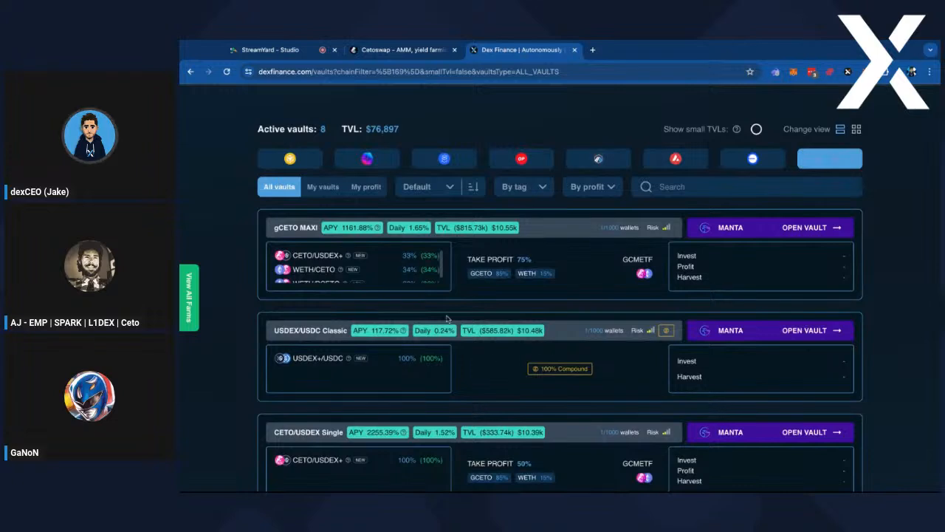
Examine the USDEX/USDC Classic vault's name, its USDEX+/USDC farm and its compounding setting
double_click(277, 331)
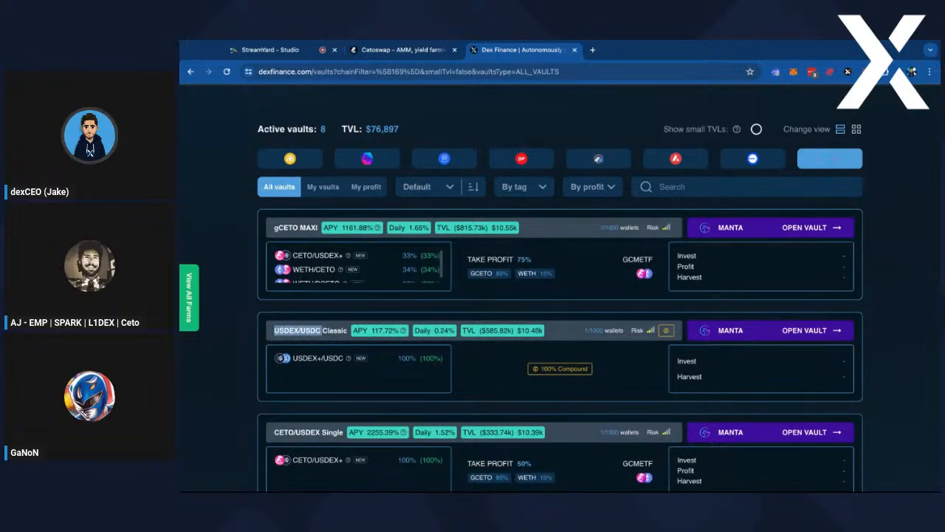
triple_click(563, 361)
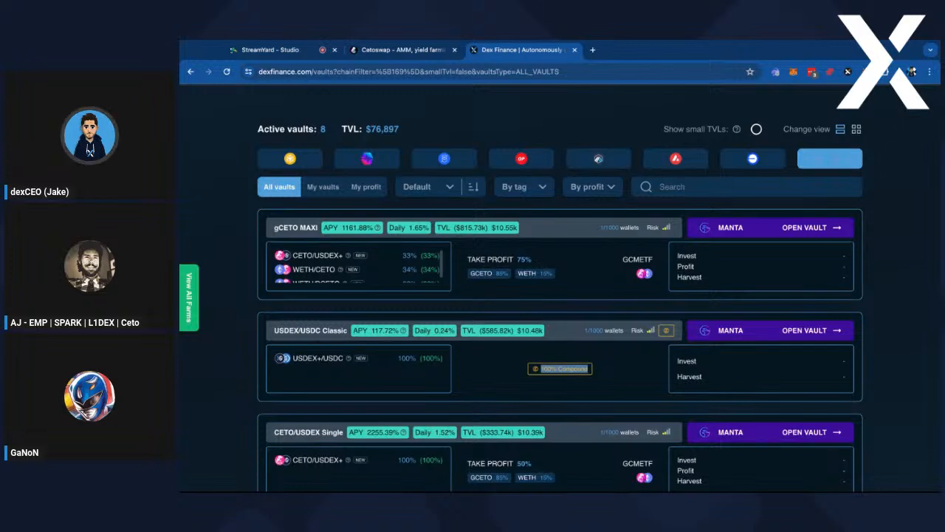
left_click(563, 386)
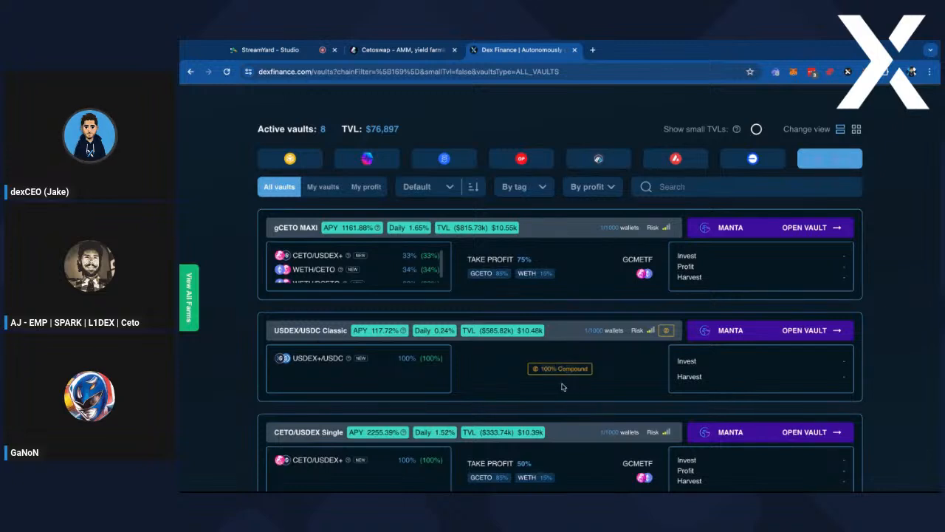
triple_click(292, 361)
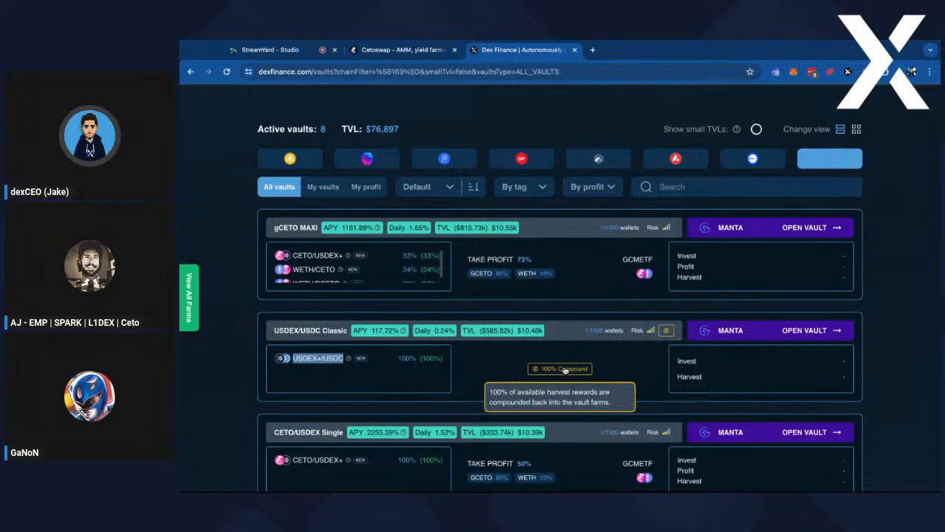
left_click(321, 368)
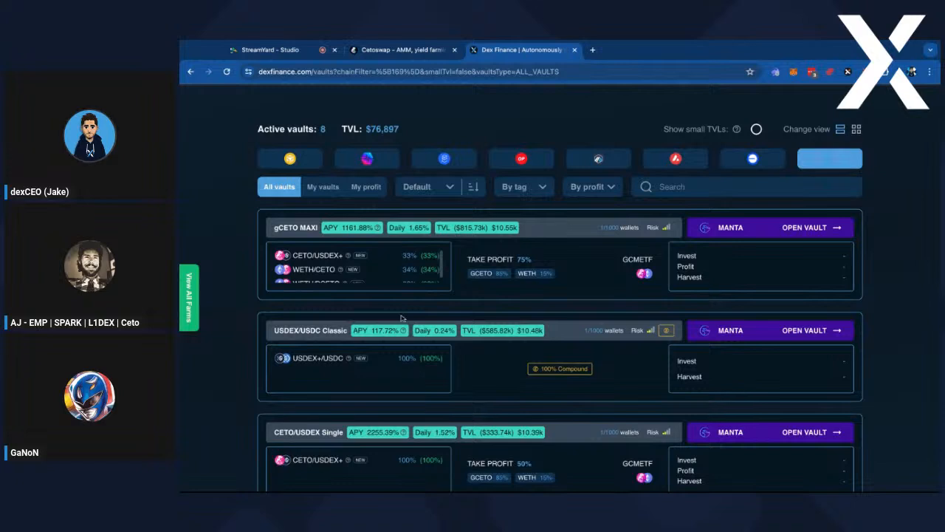
mouse_move(294, 331)
left_mouse_down()
mouse_move(338, 331)
mouse_move(306, 331)
left_mouse_up()
left_click(304, 331)
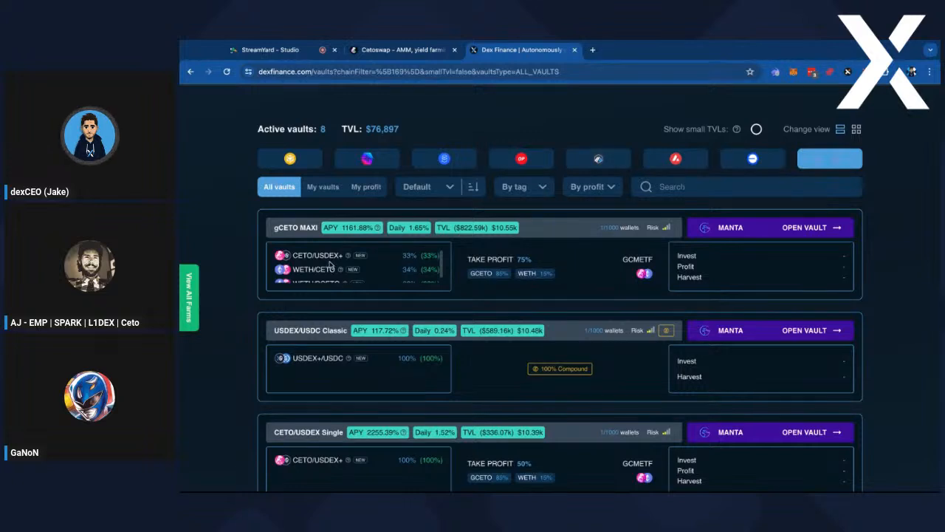
Look through the Manta vaults from gCETO MAXI down to Ceto Blue Chips, and return to gCETO MAXI
scroll(329, 260, "down", 1)
scroll(327, 254, "up", 1)
triple_click(276, 231)
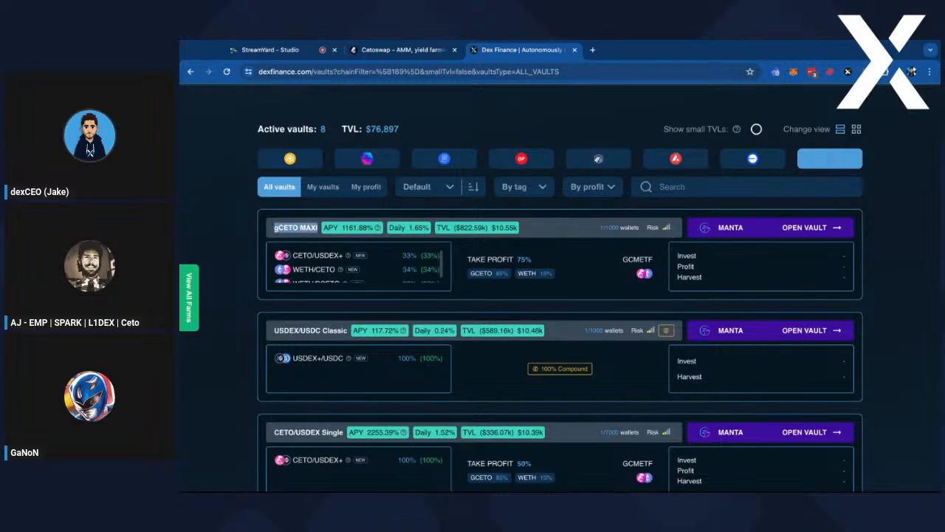
scroll(562, 288, "down", 3)
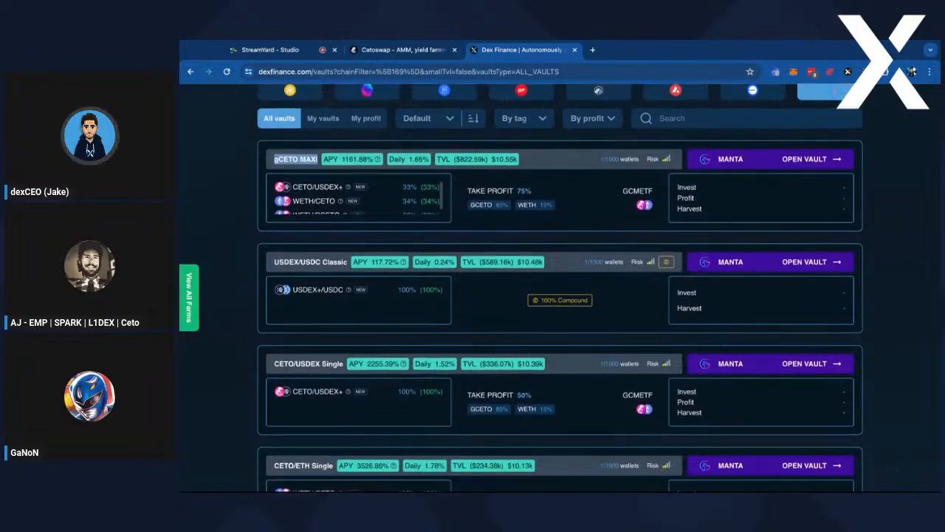
scroll(561, 288, "down", 3)
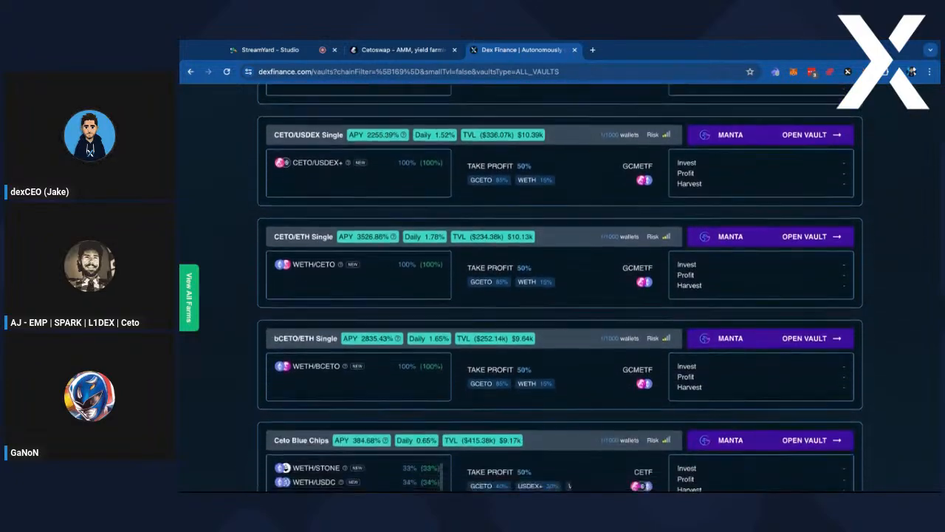
scroll(482, 214, "up", 3)
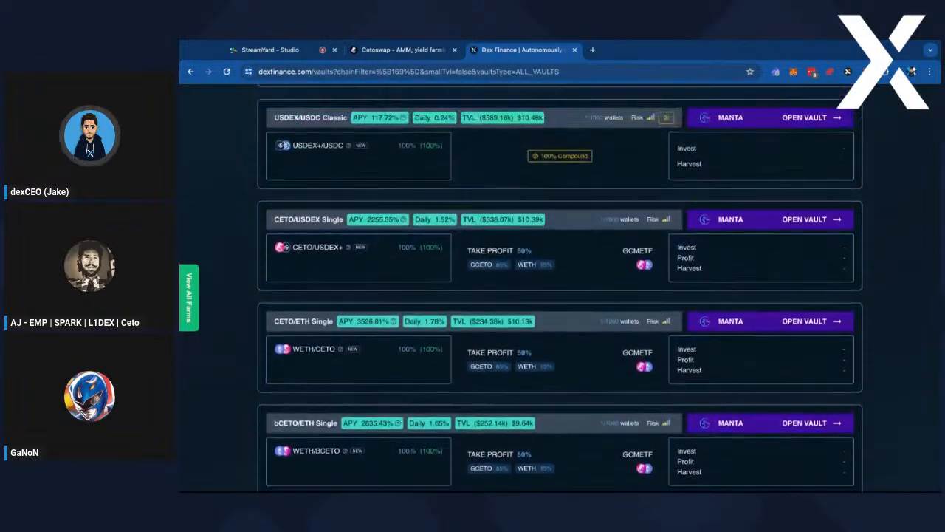
scroll(483, 215, "up", 2)
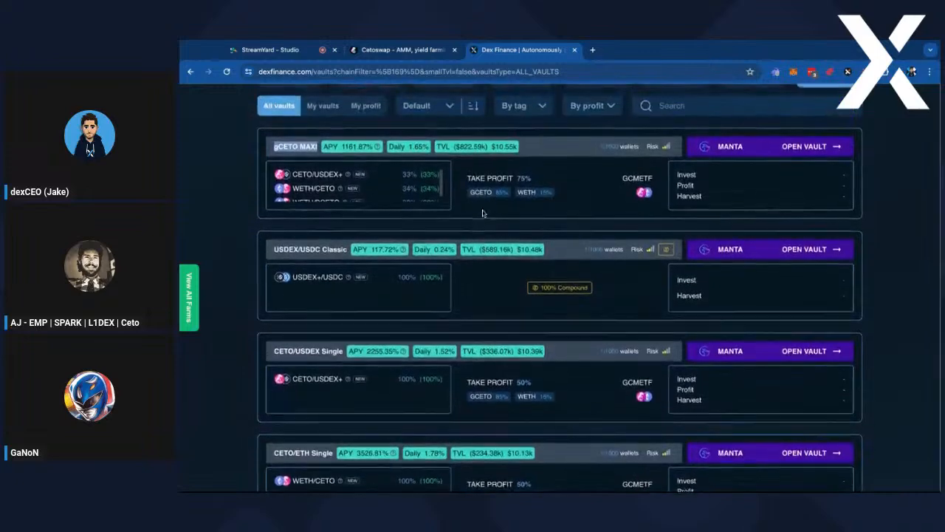
scroll(469, 235, "up", 1)
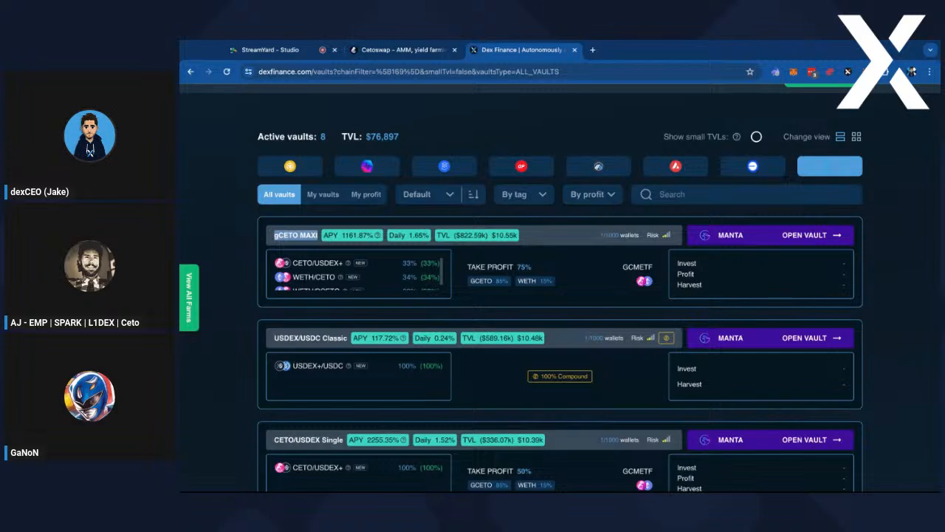
Examine the gCETO MAXI vault's farm list, covering the CETO/USDEX+, WETH/CETO and WETH/BCETO pairs
left_click(503, 267)
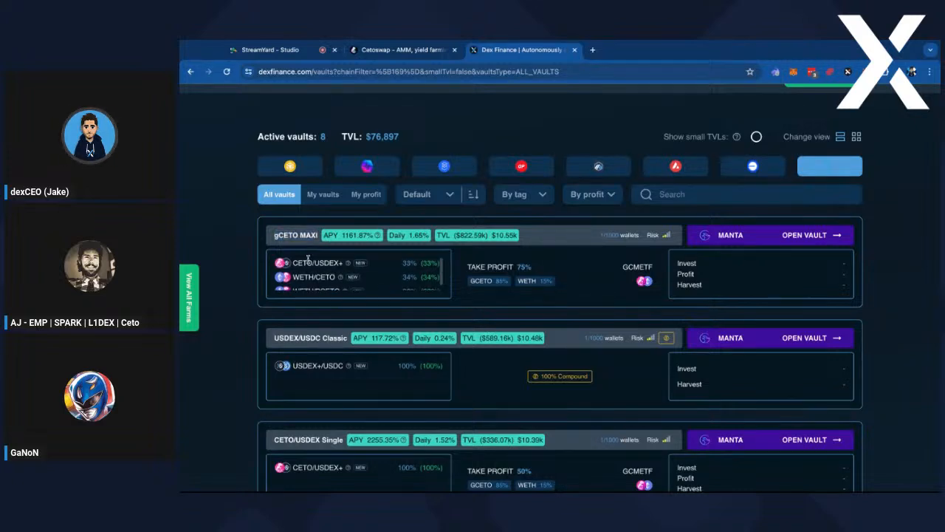
triple_click(278, 235)
left_click(304, 235)
scroll(333, 266, "down", 1)
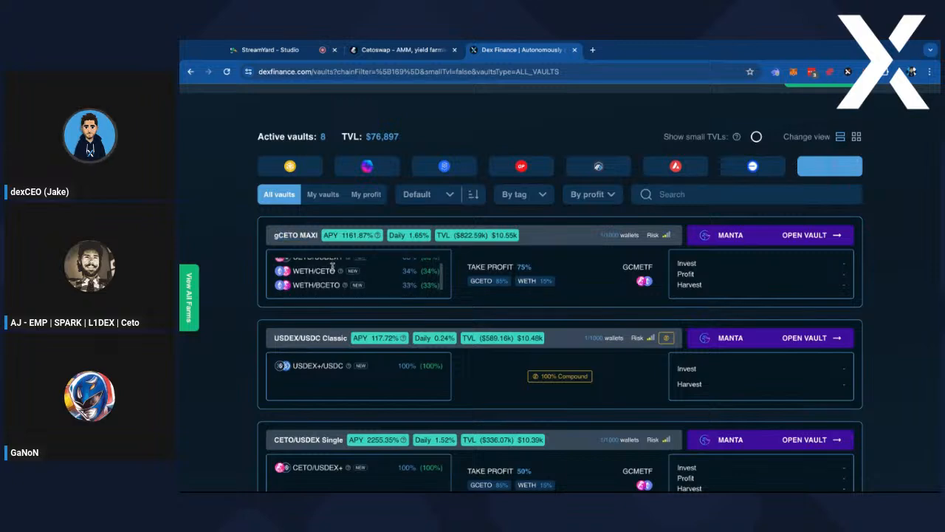
scroll(332, 267, "up", 1)
scroll(332, 267, "down", 1)
scroll(332, 266, "up", 1)
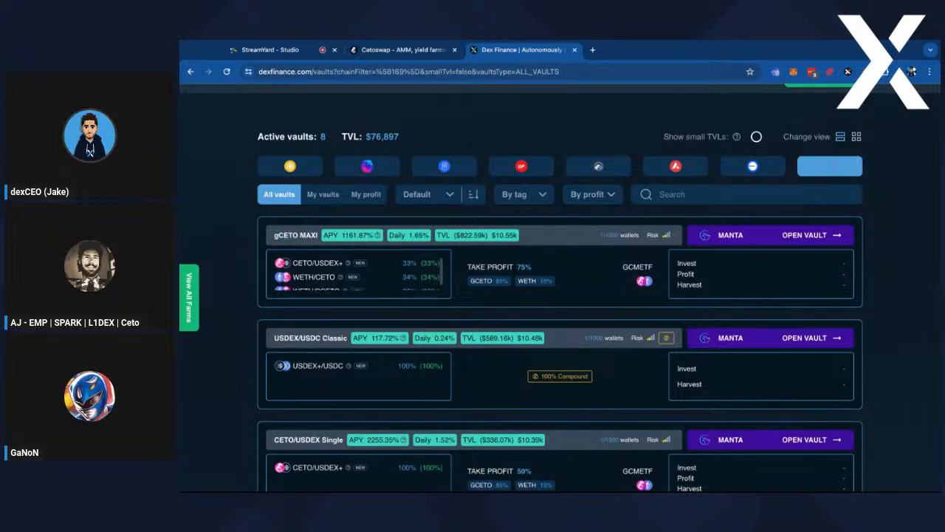
scroll(331, 266, "down", 1)
left_click_drag(318, 260, 313, 286)
scroll(307, 263, "up", 1)
scroll(304, 283, "down", 1)
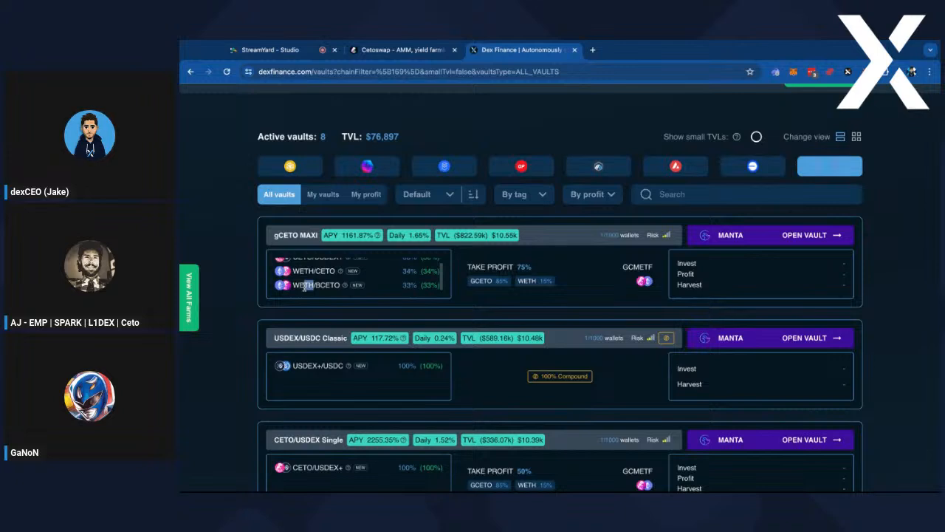
scroll(401, 266, "down", 1)
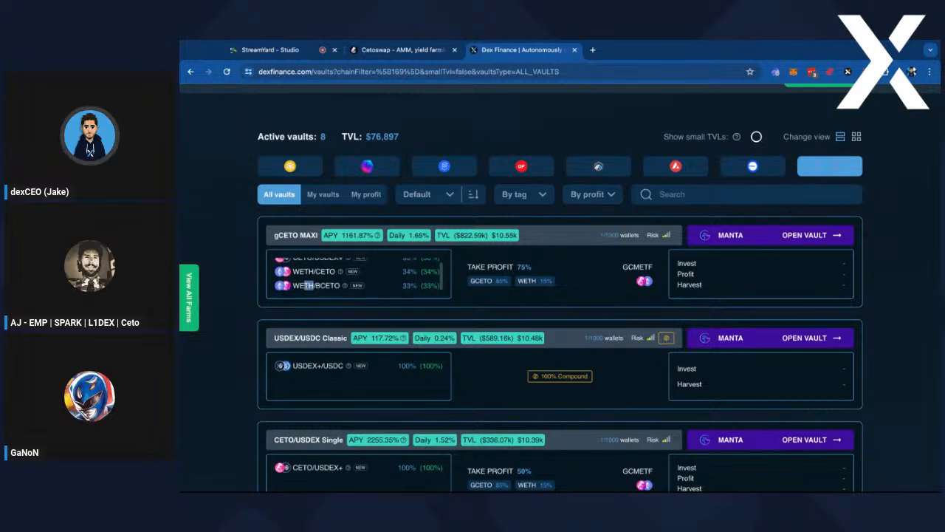
Review how the gCETO MAXI vault allocates its deposits across its three farm pairs
left_click_drag(401, 258, 370, 284)
left_click(388, 276)
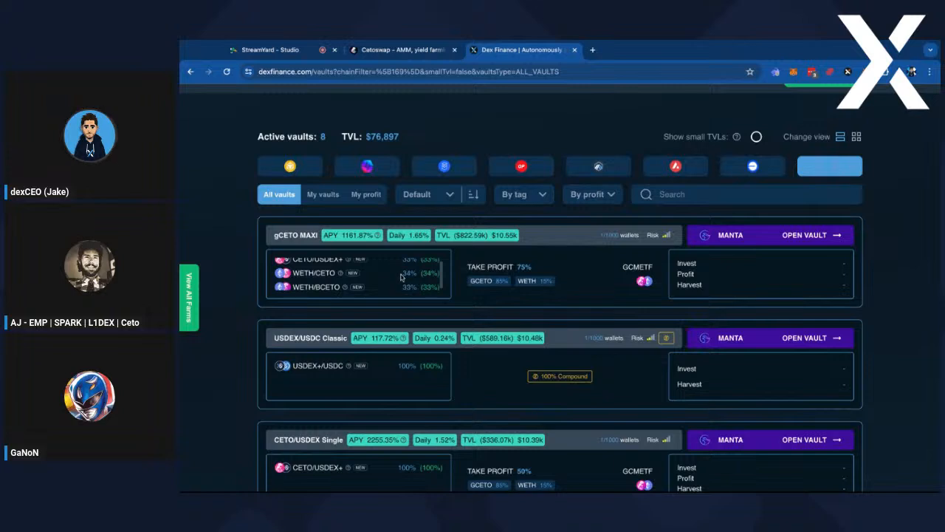
scroll(401, 274, "up", 1)
scroll(406, 274, "down", 1)
scroll(406, 273, "up", 1)
scroll(405, 273, "down", 1)
scroll(406, 274, "up", 1)
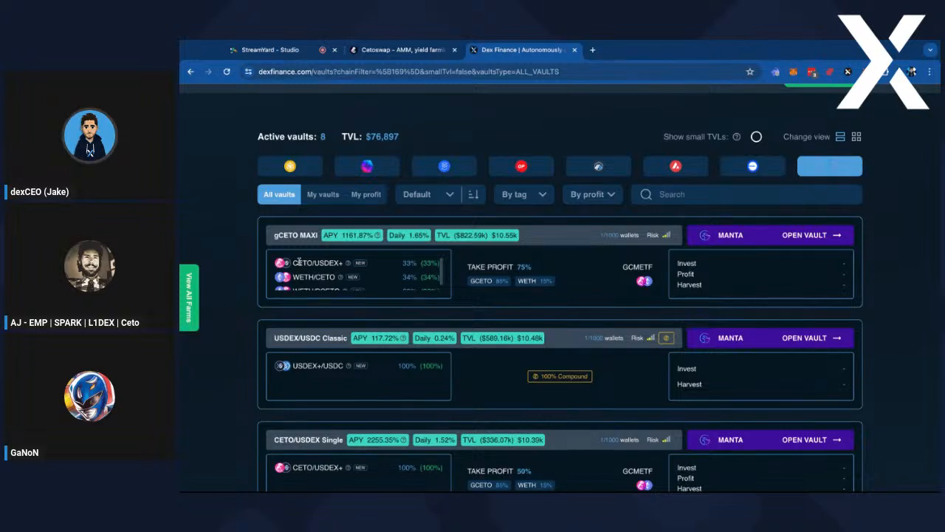
triple_click(293, 262)
left_click_drag(294, 260, 341, 286)
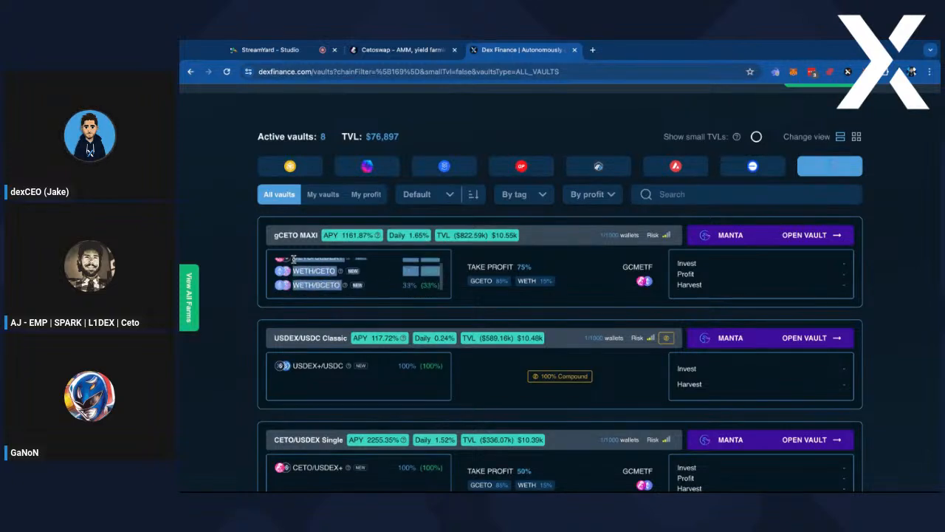
left_click(376, 287)
scroll(376, 286, "up", 1)
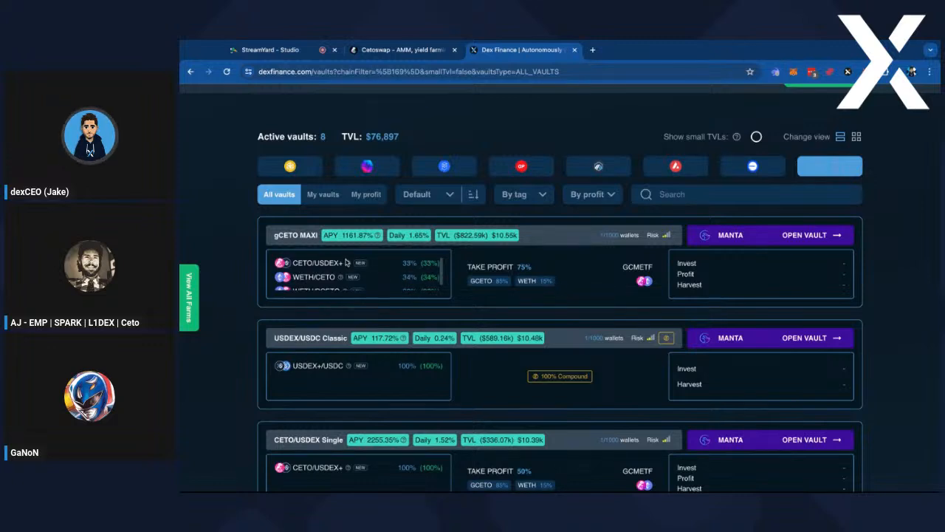
scroll(401, 272, "down", 1)
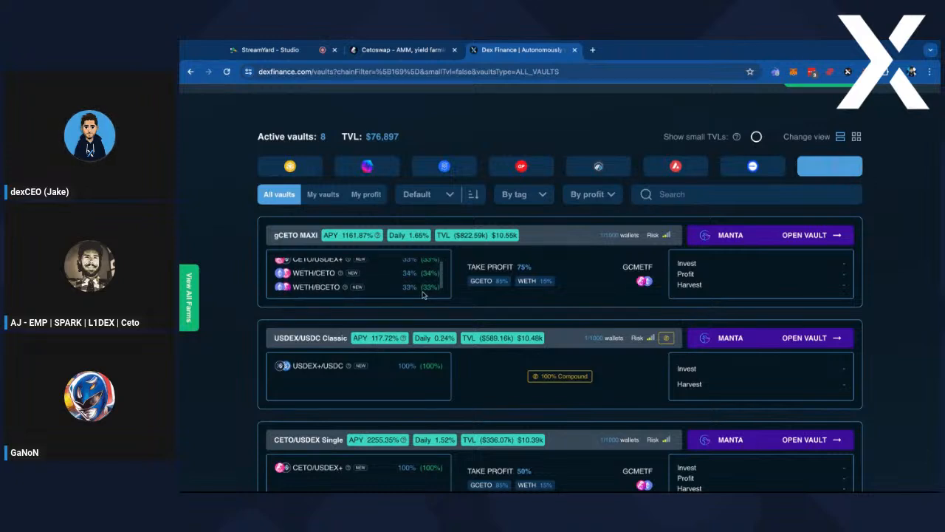
scroll(423, 295, "up", 1)
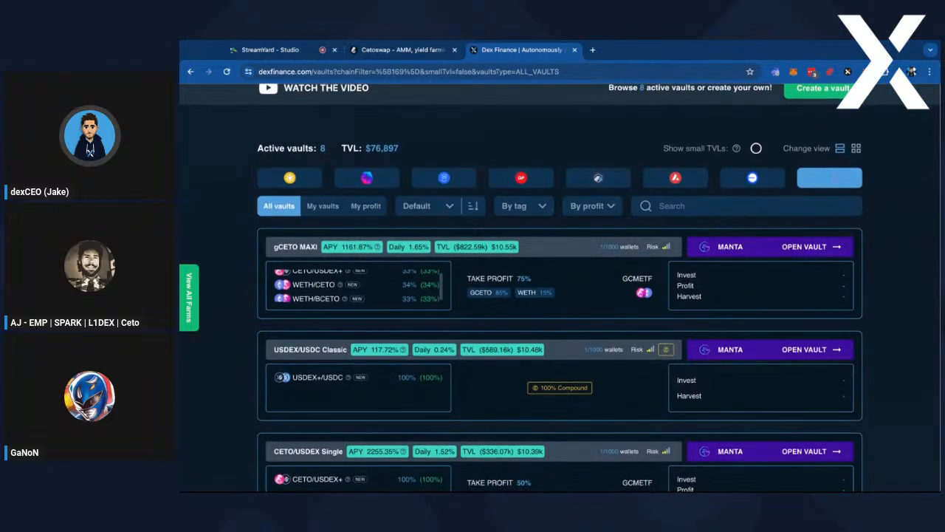
scroll(431, 284, "up", 1)
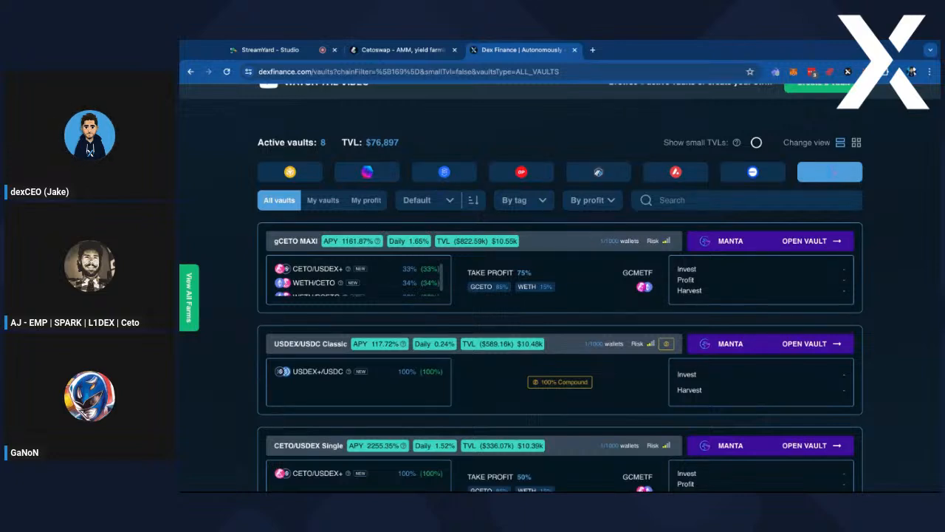
Open the gCETO MAXI vault and bring up its staked and pending positions
left_click(819, 241)
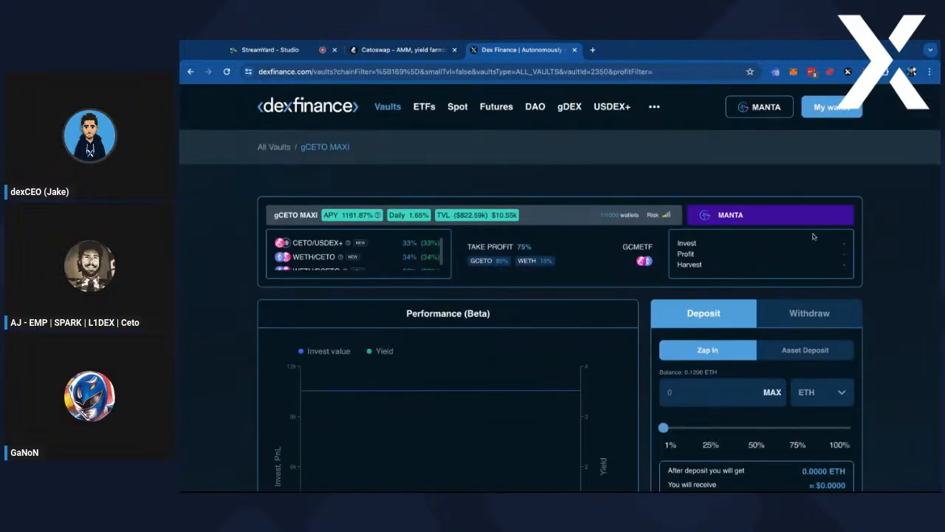
scroll(747, 262, "down", 1)
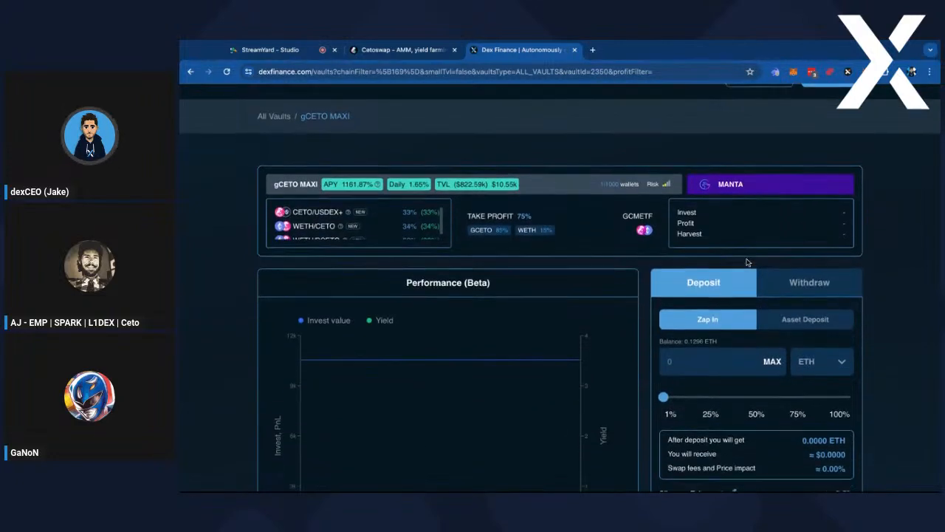
scroll(747, 262, "down", 1)
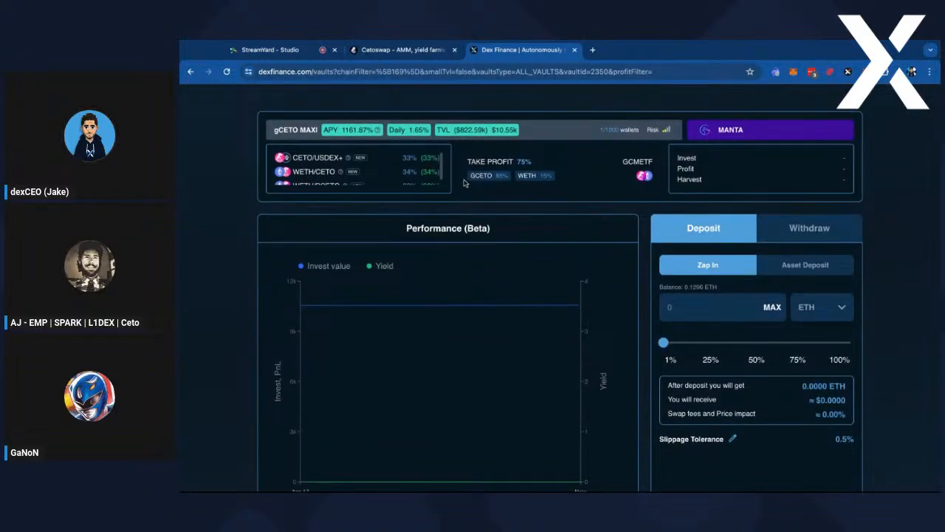
scroll(587, 213, "down", 2)
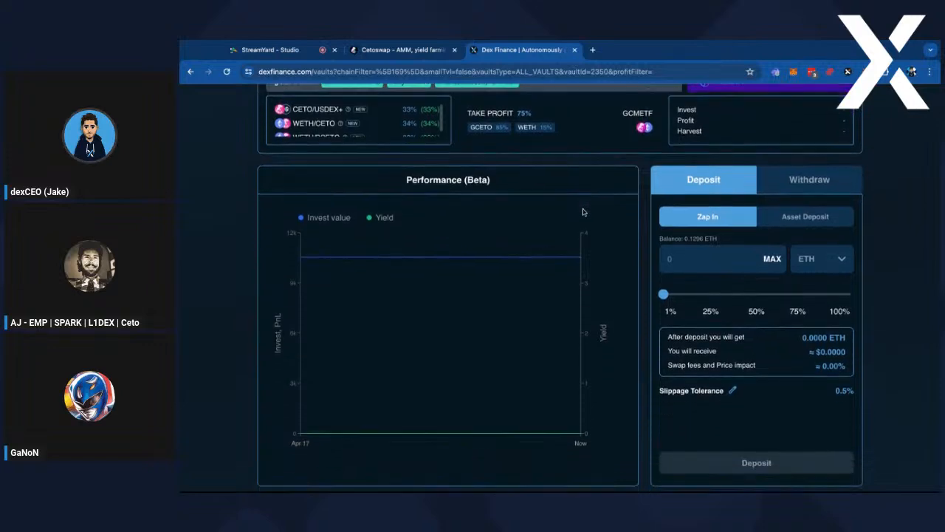
scroll(674, 193, "down", 6)
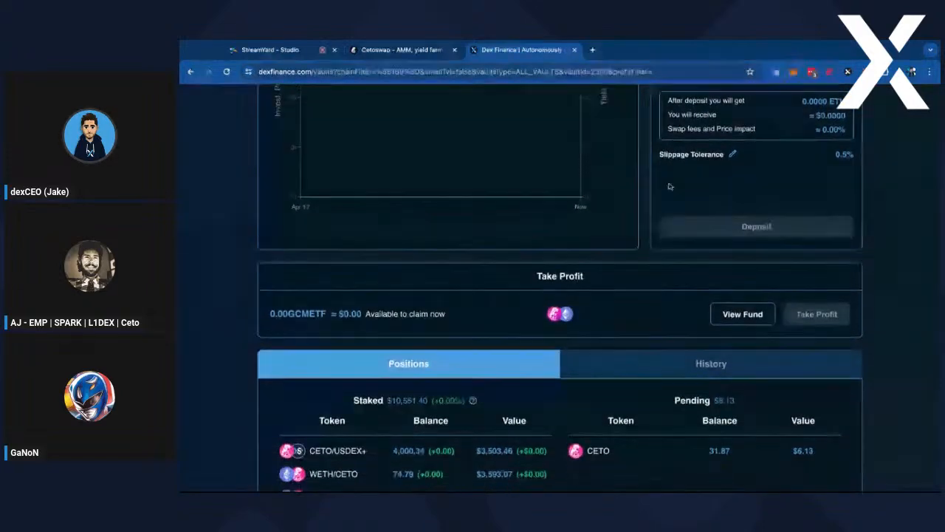
scroll(669, 186, "down", 1)
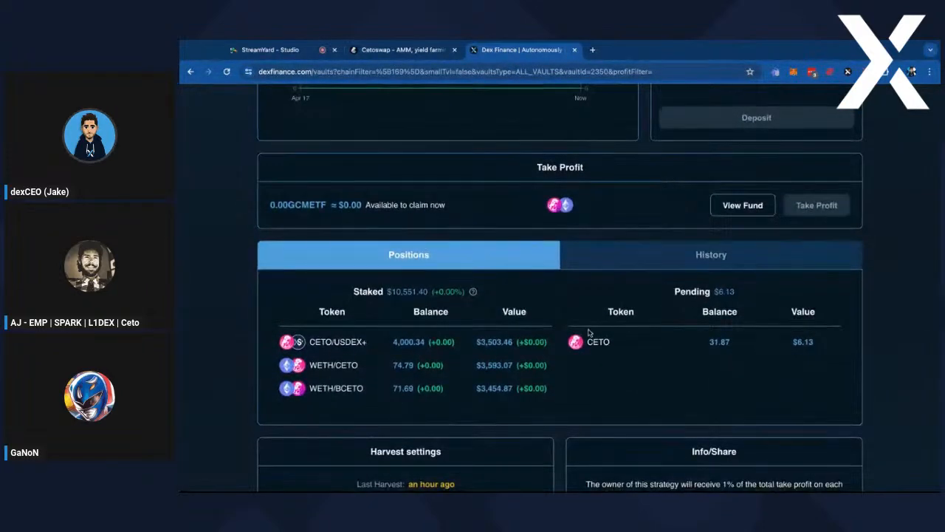
Check the gCETO MAXI vault's pending rewards and its take-profit setting with the GCETO and WETH split
left_click_drag(718, 291, 656, 290)
left_click(656, 291)
double_click(742, 296)
left_click(658, 301)
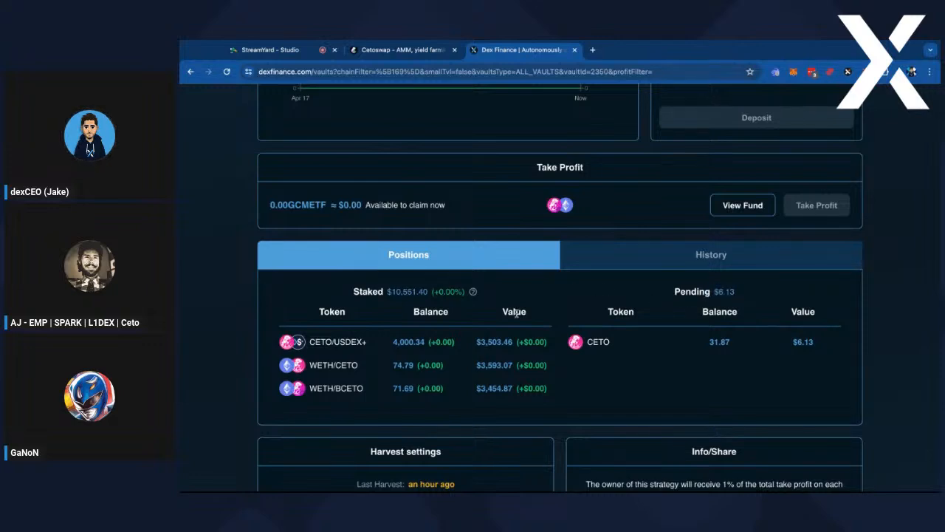
scroll(586, 316, "up", 5)
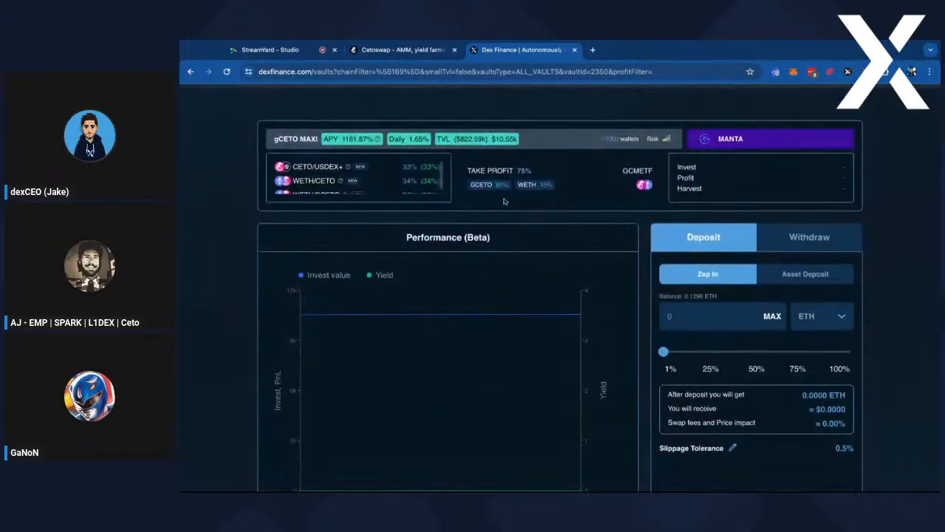
left_click_drag(469, 170, 556, 173)
left_click(556, 172)
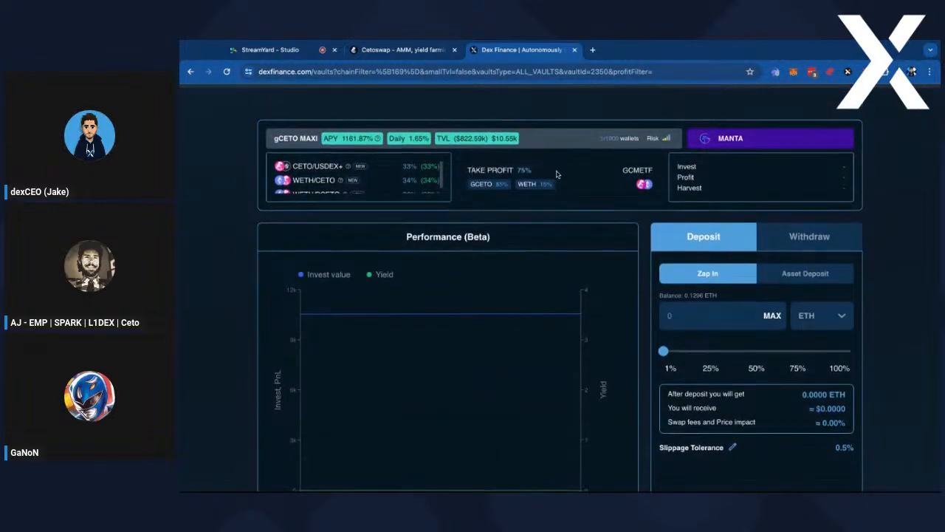
Compare the gCETO MAXI vault's staked positions with the pairs in its farm list, highlighting WETH/CETO
scroll(646, 250, "down", 6)
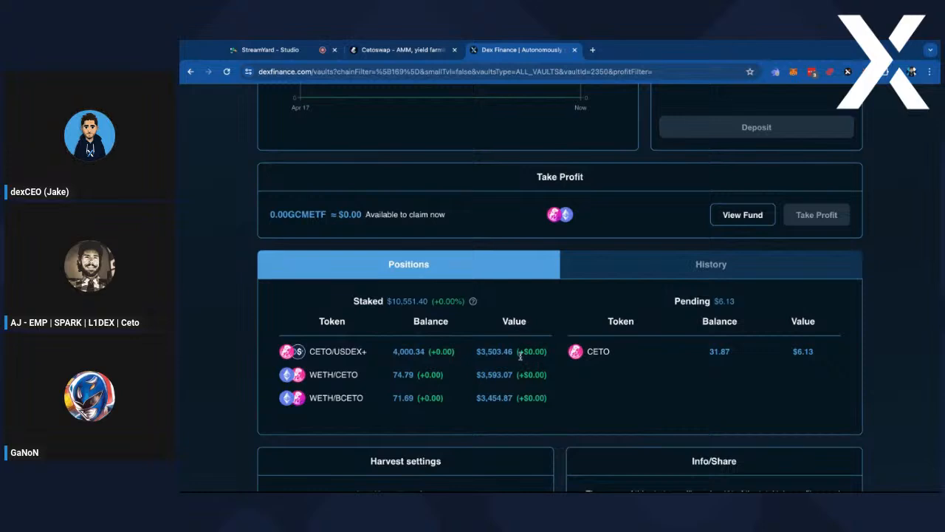
scroll(497, 367, "up", 4)
scroll(495, 367, "up", 2)
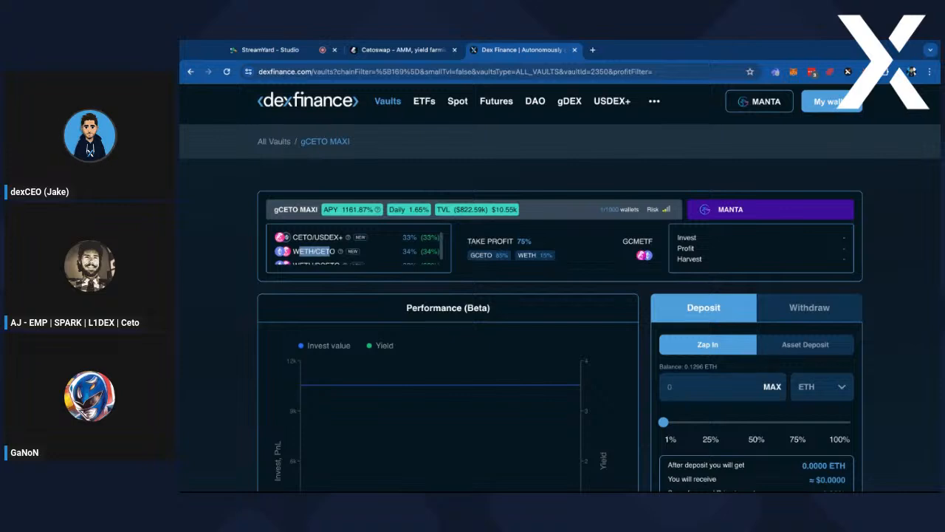
scroll(314, 252, "down", 1)
scroll(321, 236, "up", 1)
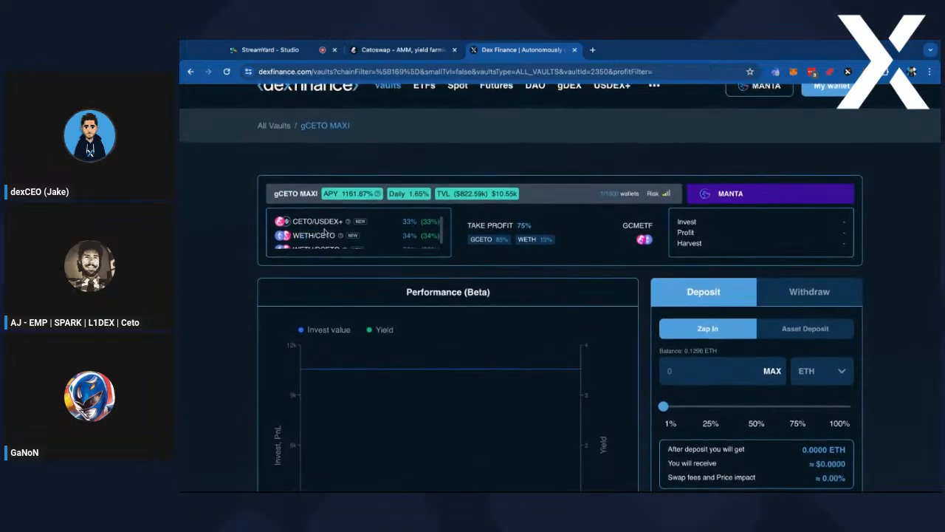
scroll(322, 221, "down", 1)
left_click_drag(309, 244, 339, 229)
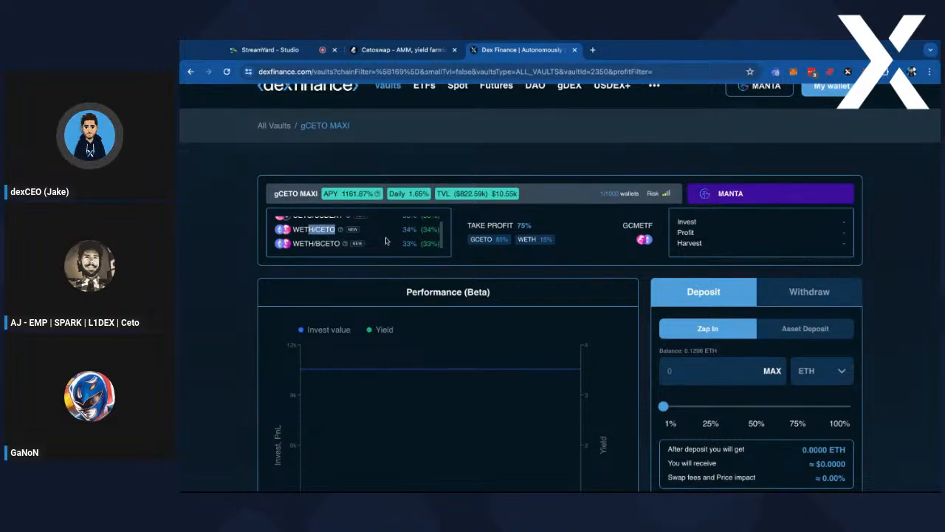
Check the pending CETO balance and the share of deposits allocated to the WETH/BCETO farm
scroll(640, 303, "down", 4)
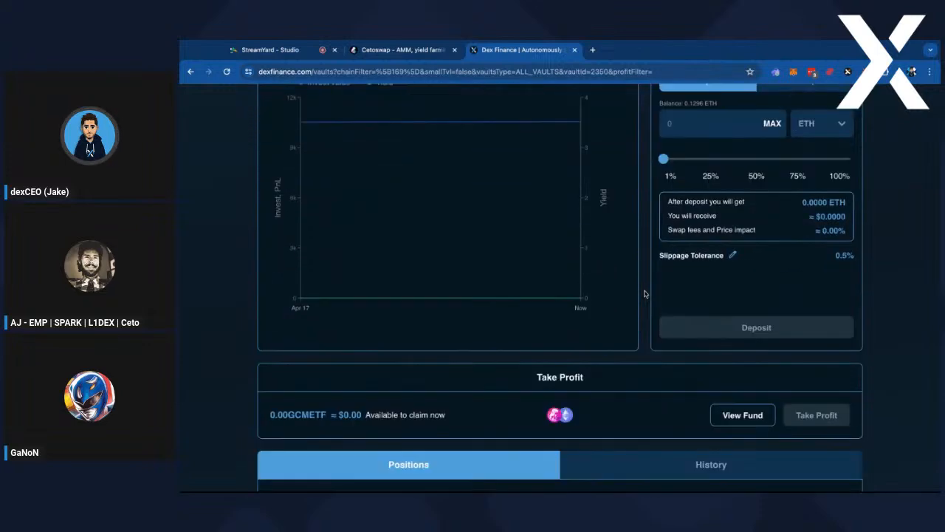
scroll(645, 294, "down", 3)
left_click_drag(653, 344, 734, 344)
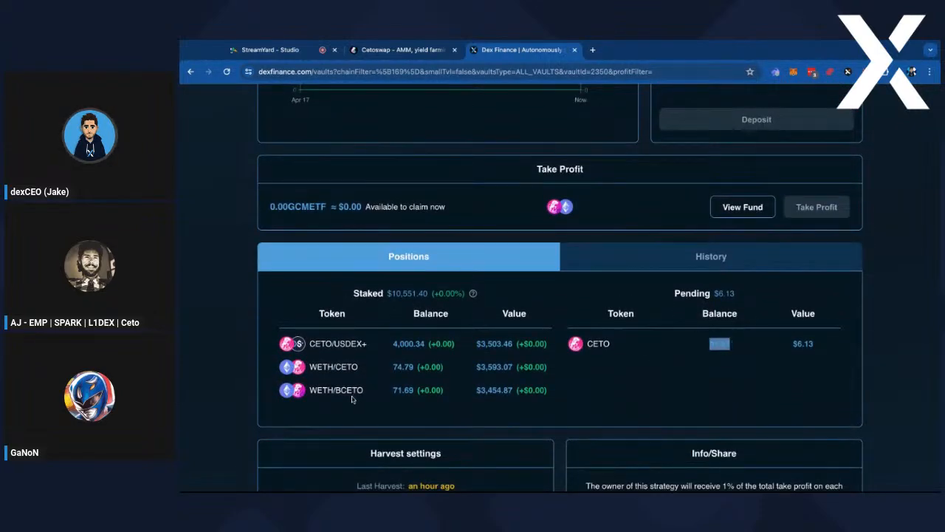
scroll(351, 397, "up", 7)
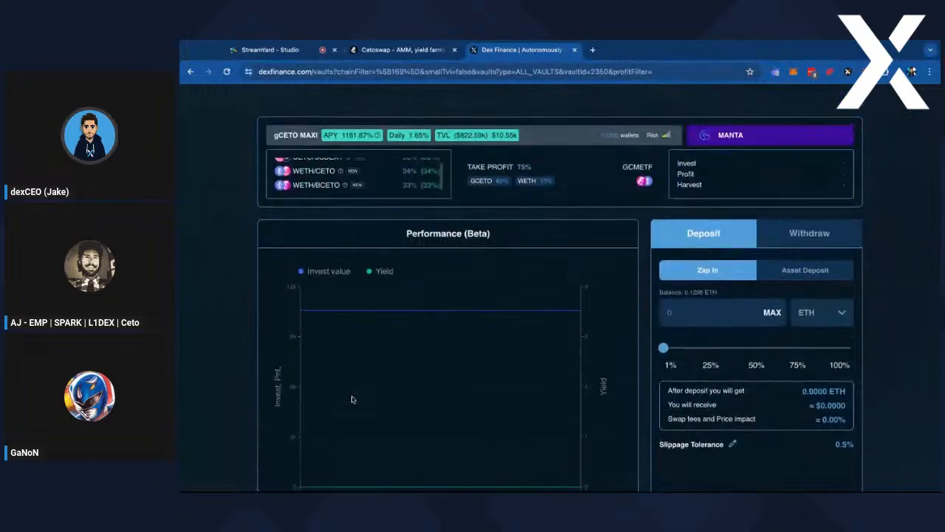
double_click(404, 185)
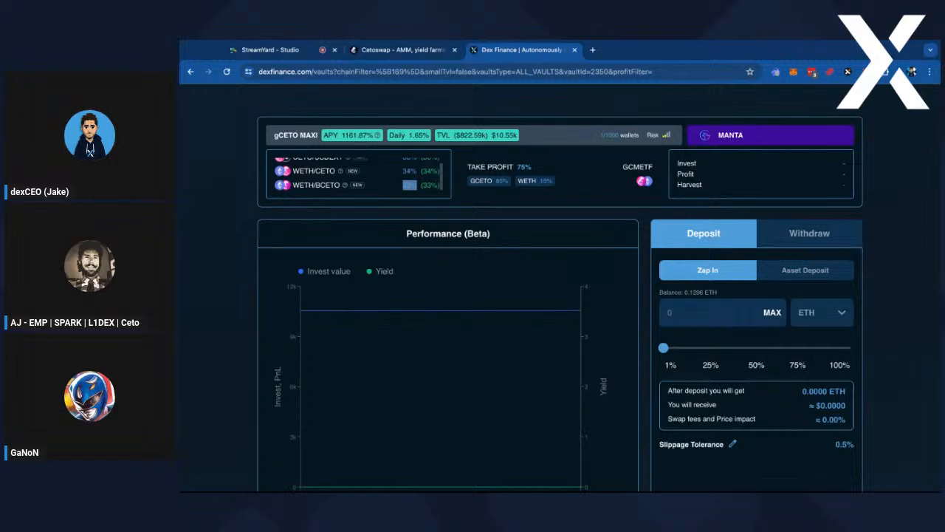
Highlight the vault's take-profit percentage and the total of its pending rewards
triple_click(466, 169)
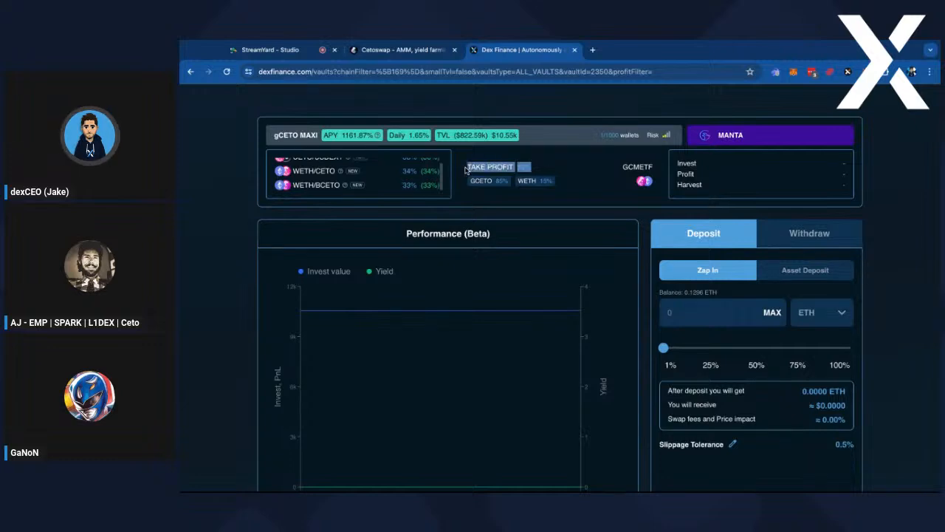
left_click(466, 170)
triple_click(466, 169)
left_click(551, 174)
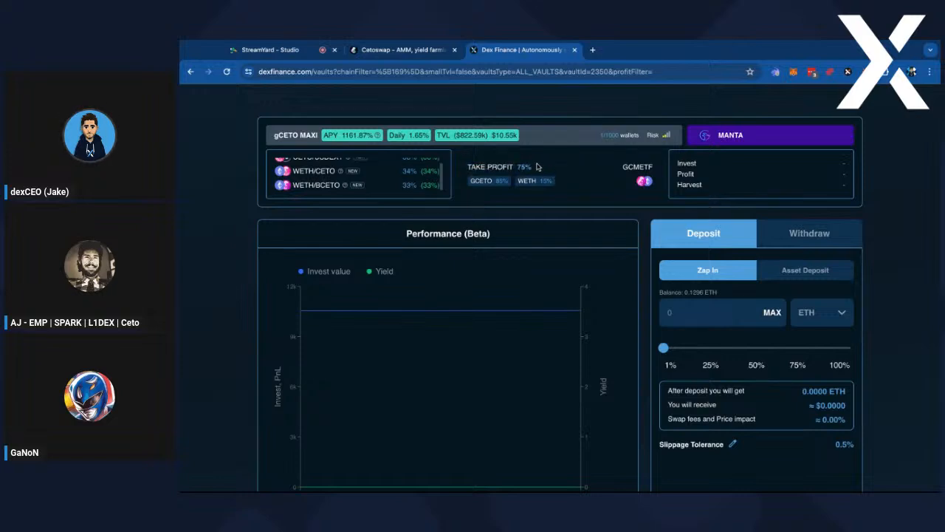
scroll(641, 295, "down", 3)
scroll(641, 295, "down", 3)
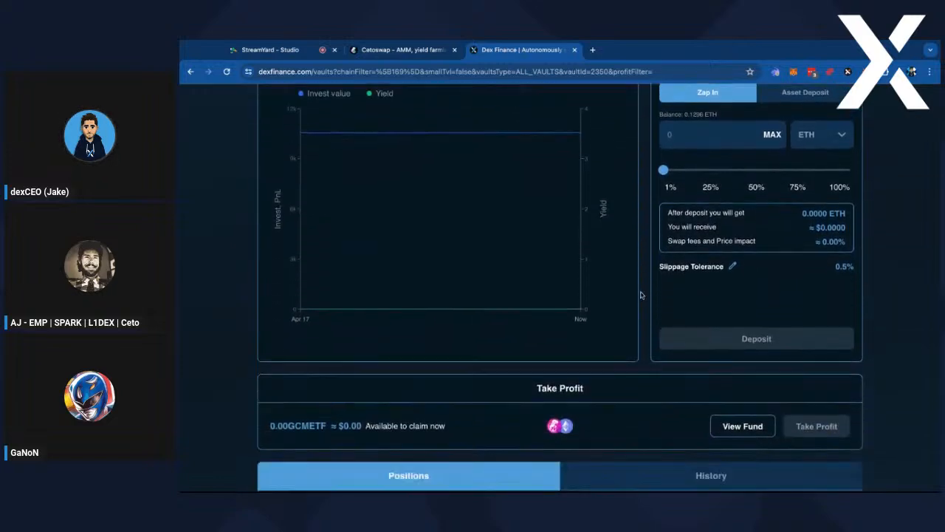
left_click_drag(742, 352, 672, 350)
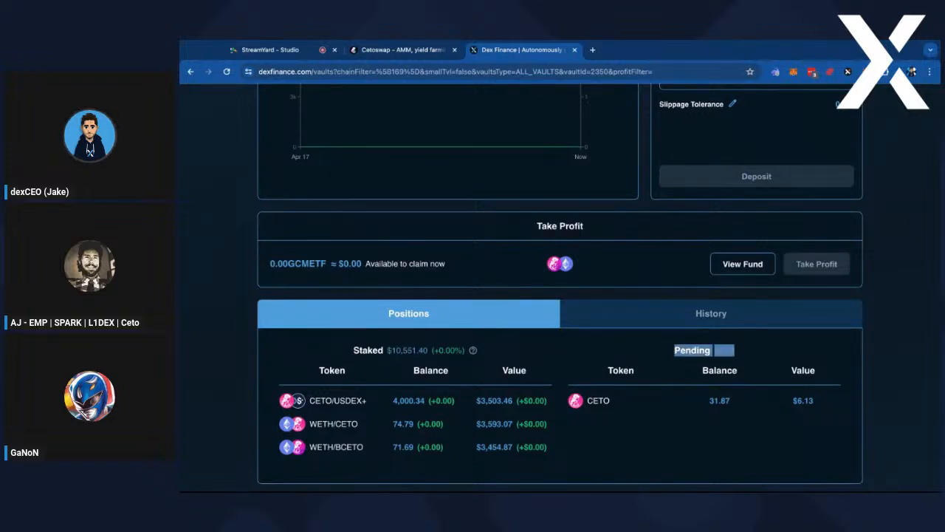
Review how the take-profit percentage and its GCETO and WETH split apply to the vault's pending rewards
scroll(602, 206, "up", 6)
left_click_drag(534, 156, 516, 156)
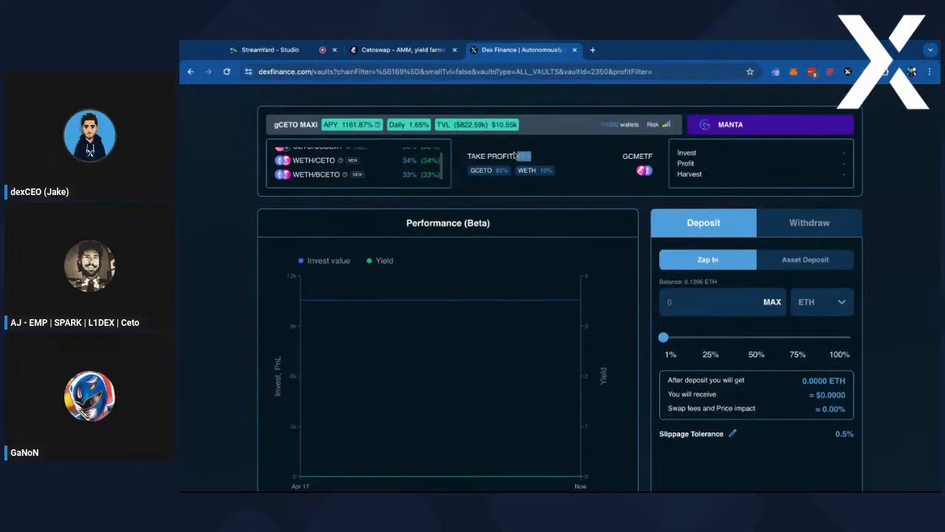
scroll(598, 207, "down", 1)
scroll(613, 244, "up", 2)
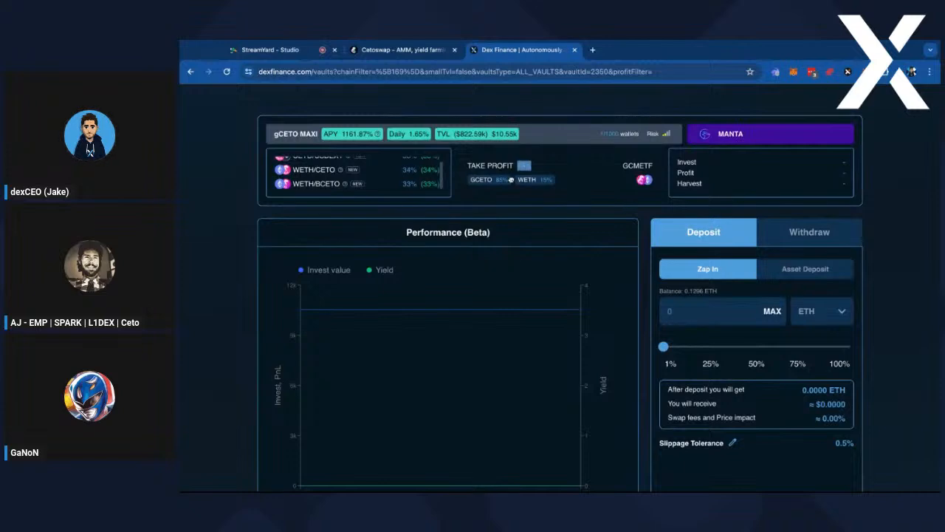
left_click(455, 184)
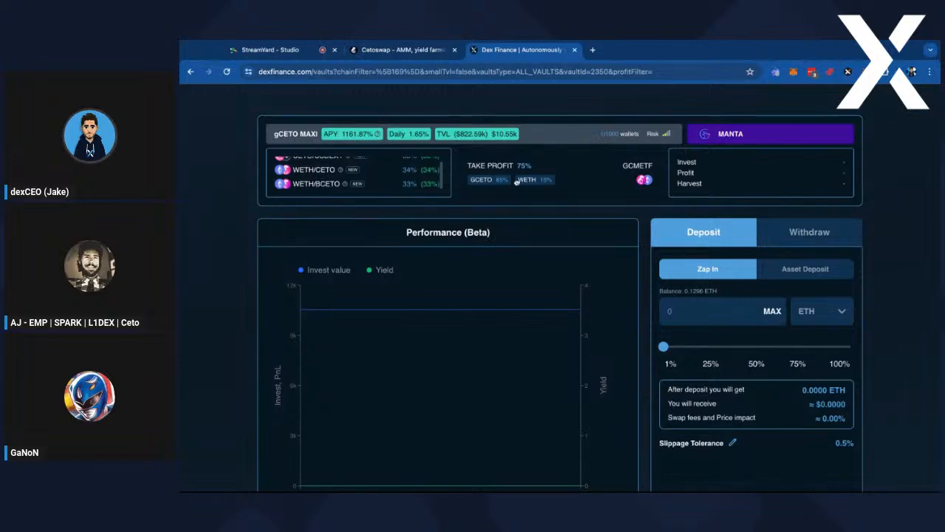
scroll(697, 216, "down", 5)
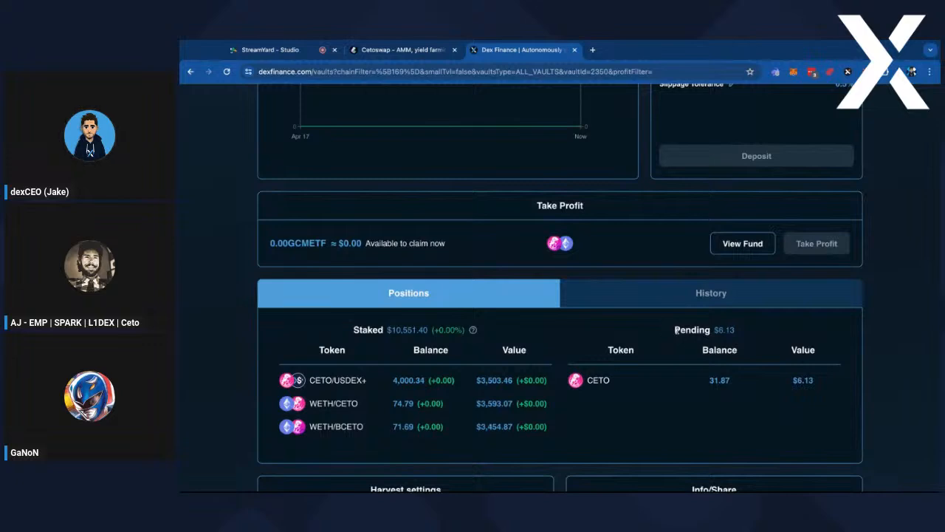
left_click_drag(675, 330, 735, 330)
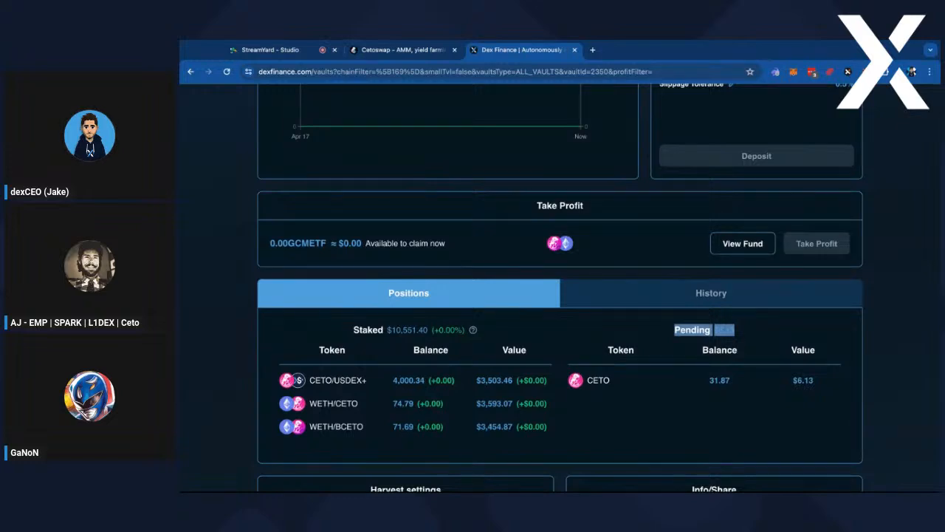
Check the GCMETF amount available to claim under Take Profit against the pending rewards total
scroll(490, 380, "up", 5)
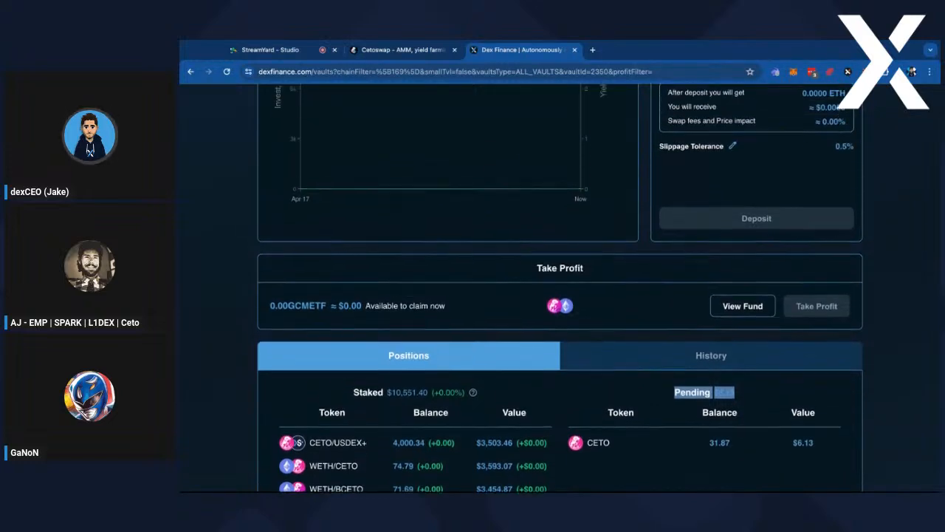
scroll(621, 355, "down", 3)
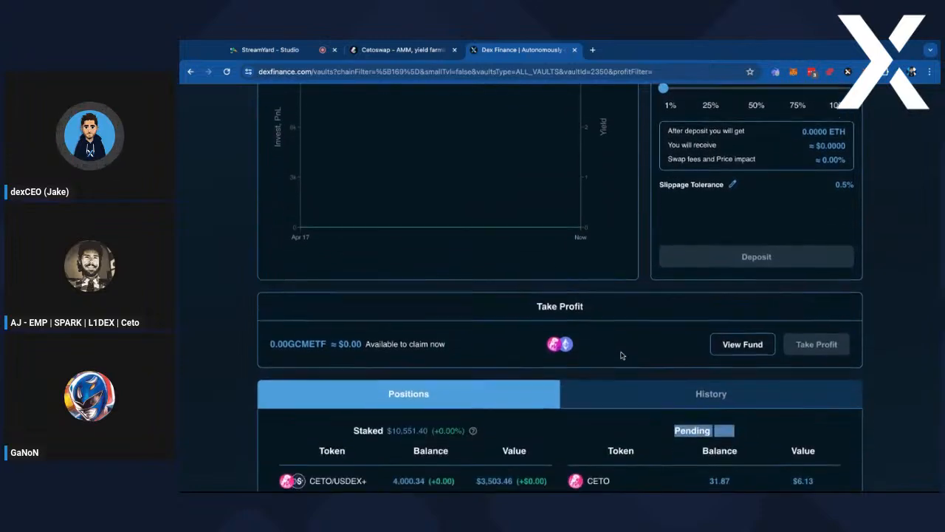
left_click_drag(270, 333, 375, 333)
left_click(437, 340)
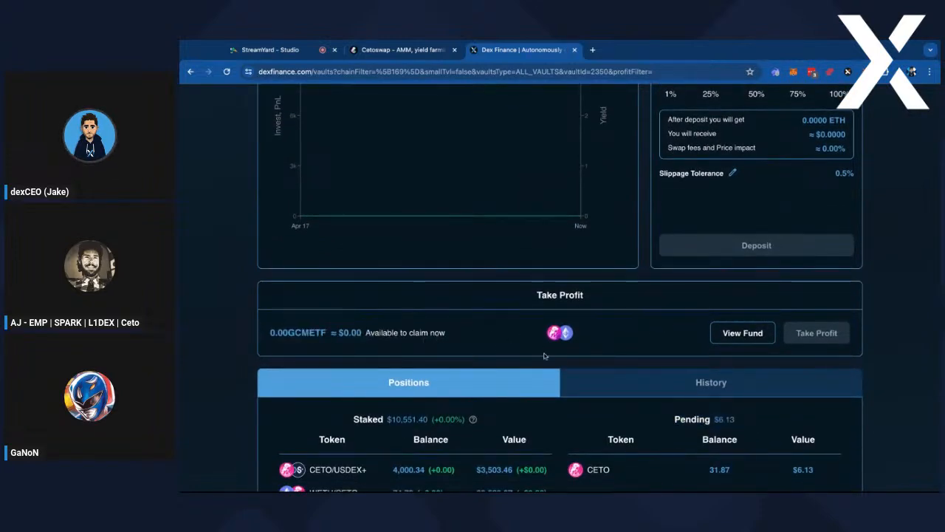
scroll(546, 355, "down", 2)
left_click_drag(674, 341, 745, 342)
Examine the vault's harvest settings, highlighting the last harvest and next auto-harvest times
scroll(680, 328, "down", 4)
scroll(680, 329, "down", 3)
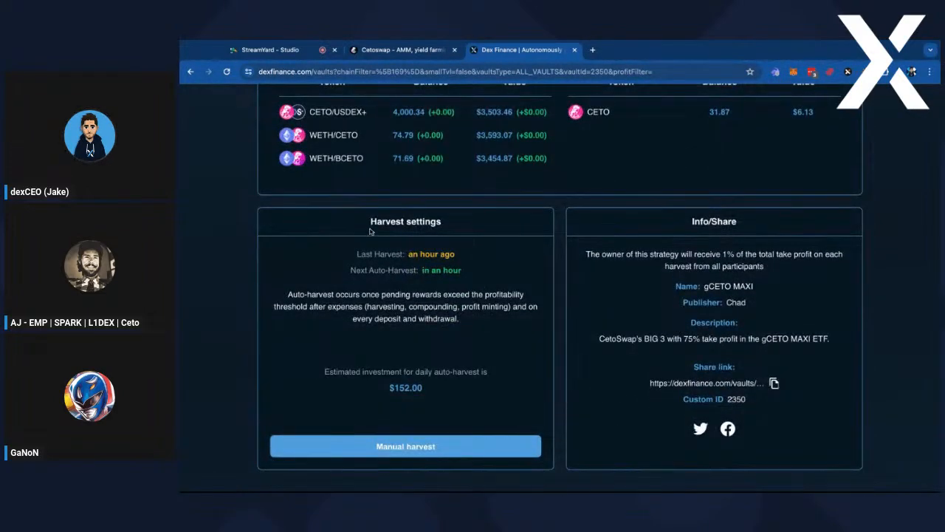
mouse_move(367, 223)
left_mouse_down()
mouse_move(419, 270)
mouse_move(462, 270)
left_mouse_up()
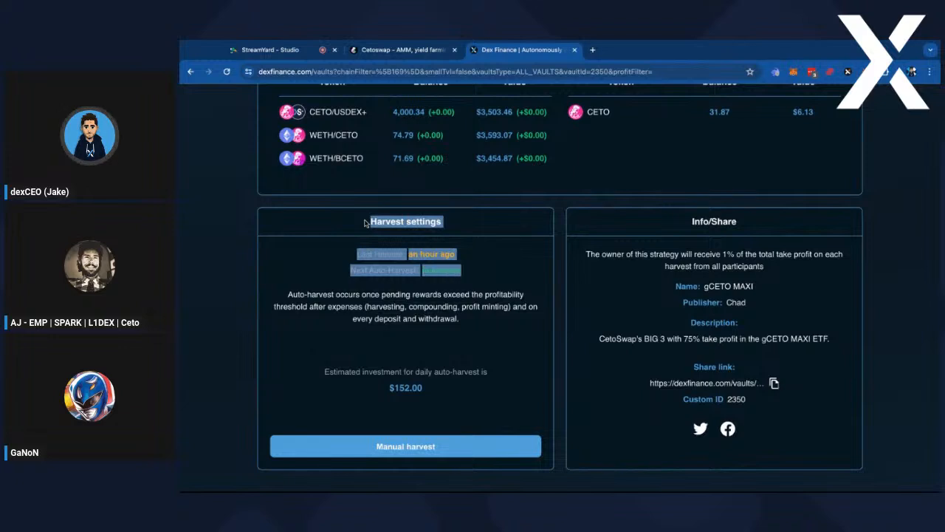
left_click(491, 273)
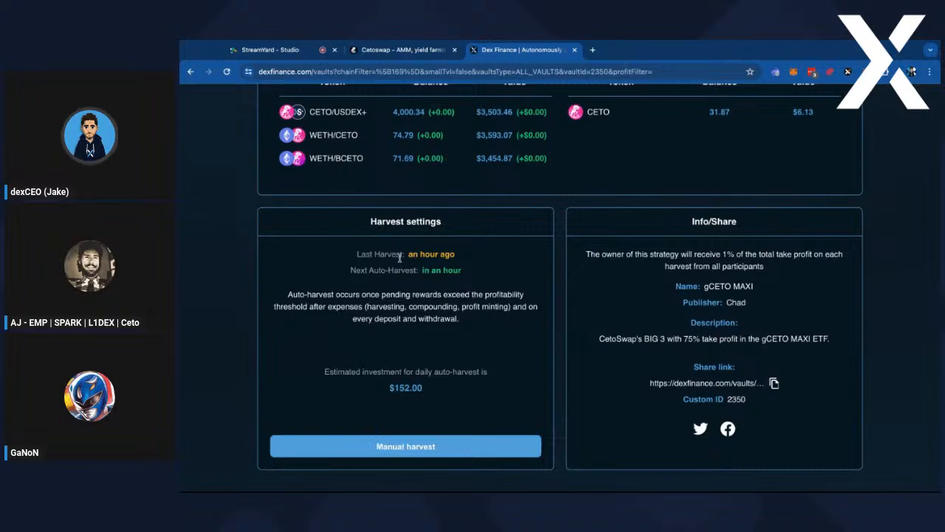
left_click_drag(374, 255, 457, 256)
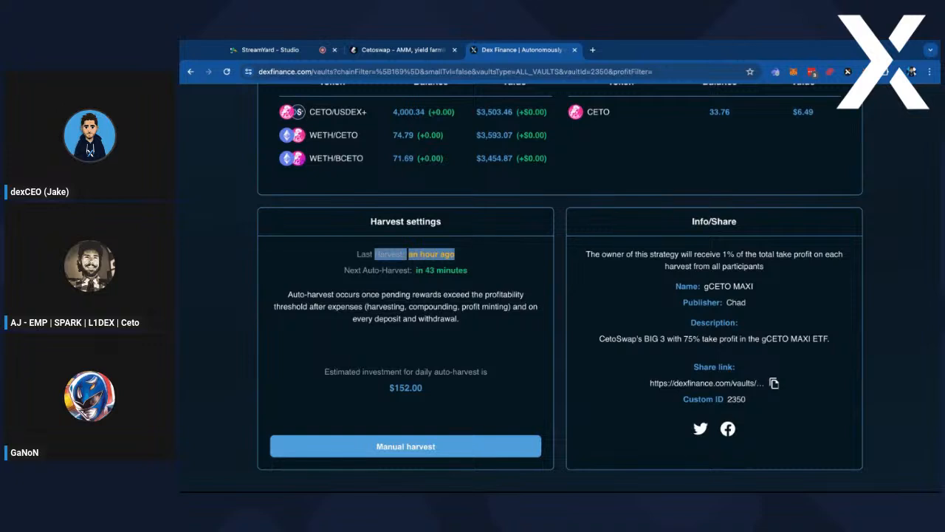
left_click_drag(400, 272, 469, 271)
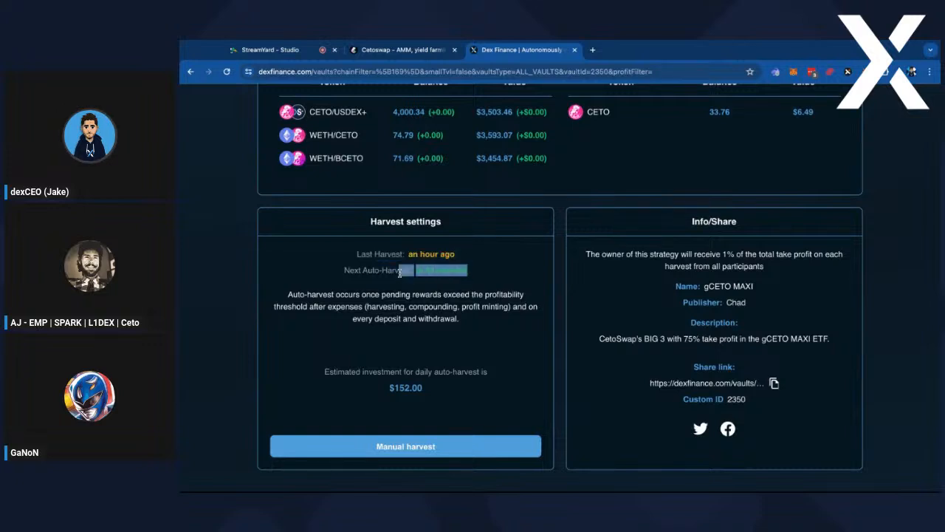
scroll(462, 354, "down", 1)
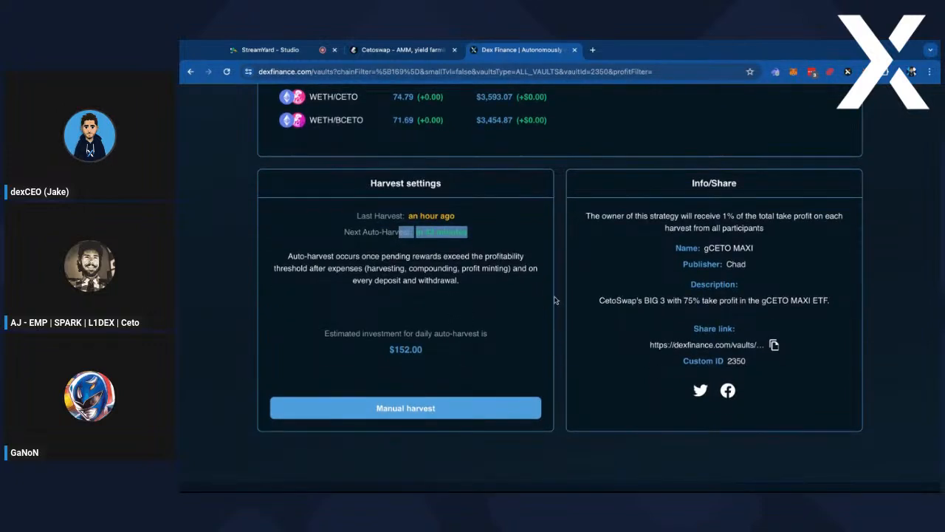
Go back to the Take Profit section and highlight the claimable GCMETF amount
scroll(518, 321, "up", 2)
scroll(580, 191, "up", 1)
scroll(578, 192, "up", 2)
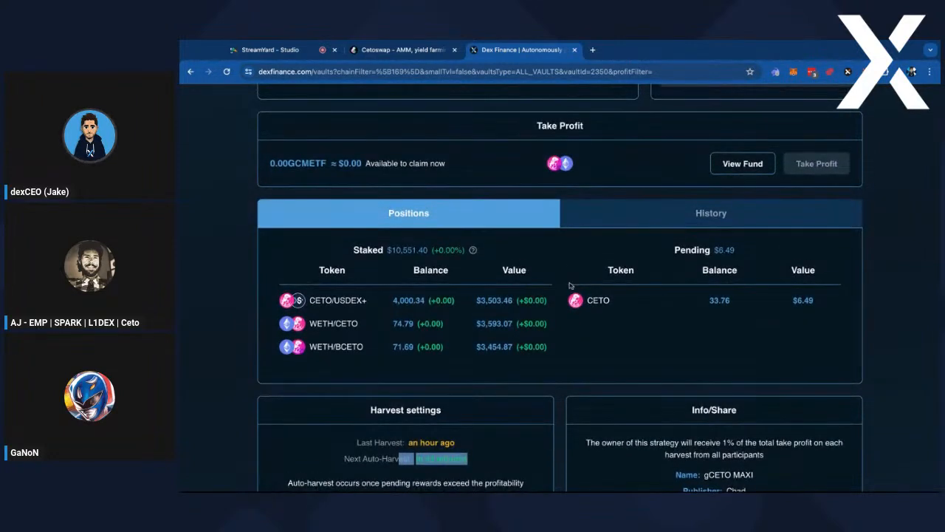
left_click_drag(381, 164, 270, 164)
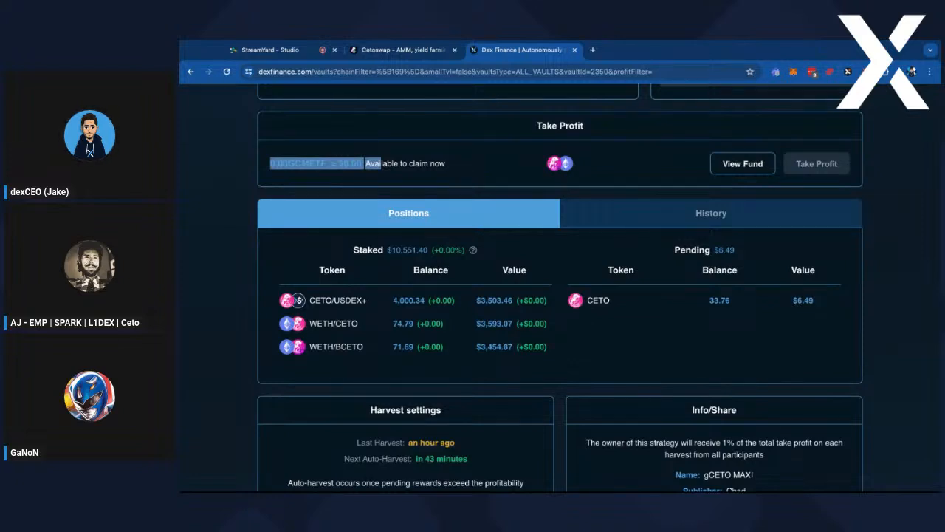
Check the estimated investment for daily auto-harvest in the harvest settings, and revisit the staked and pending positions
scroll(418, 328, "down", 2)
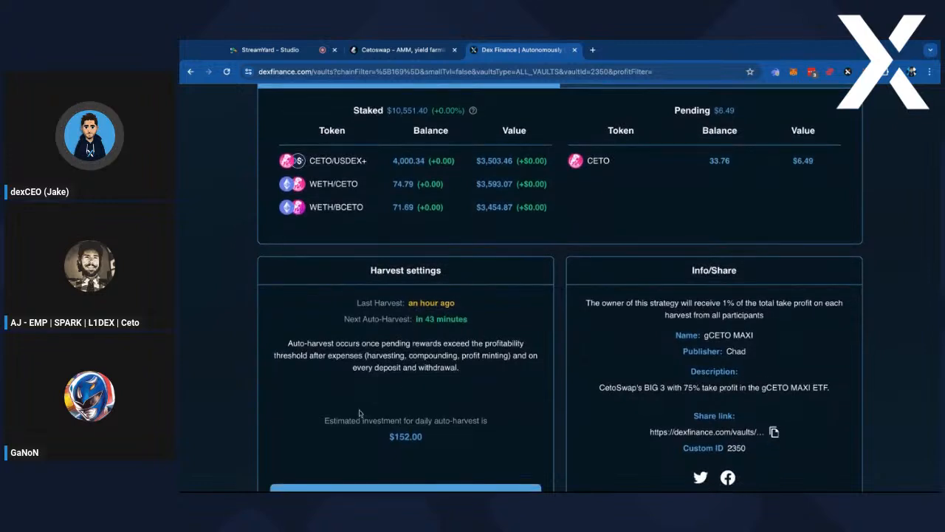
triple_click(326, 421)
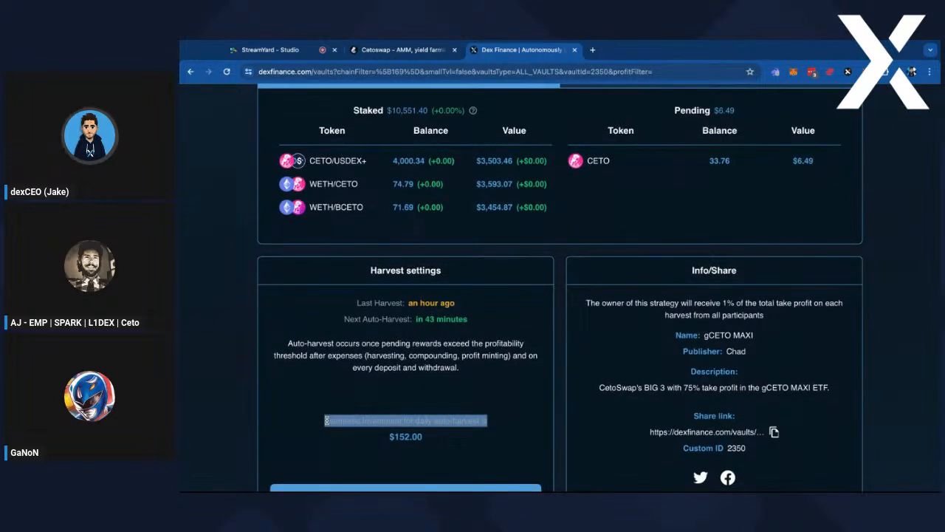
left_click(494, 427)
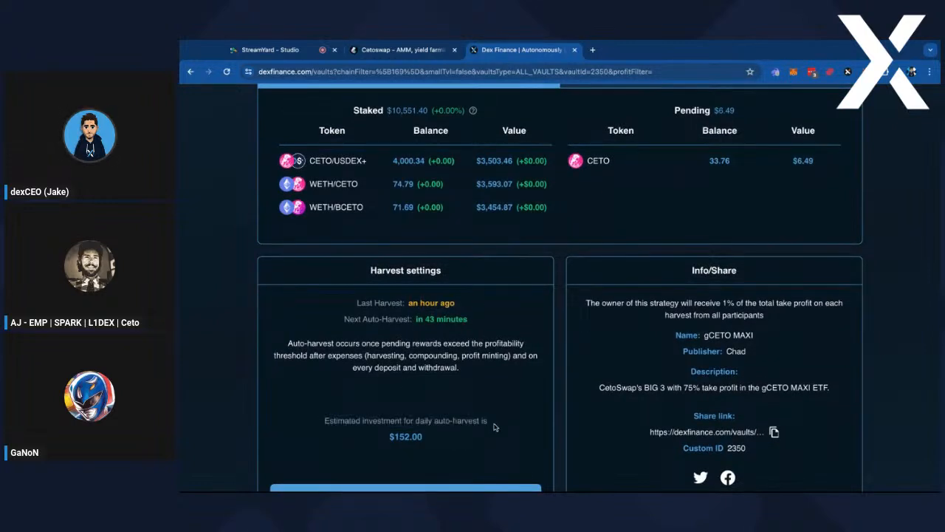
scroll(561, 288, "down", 1)
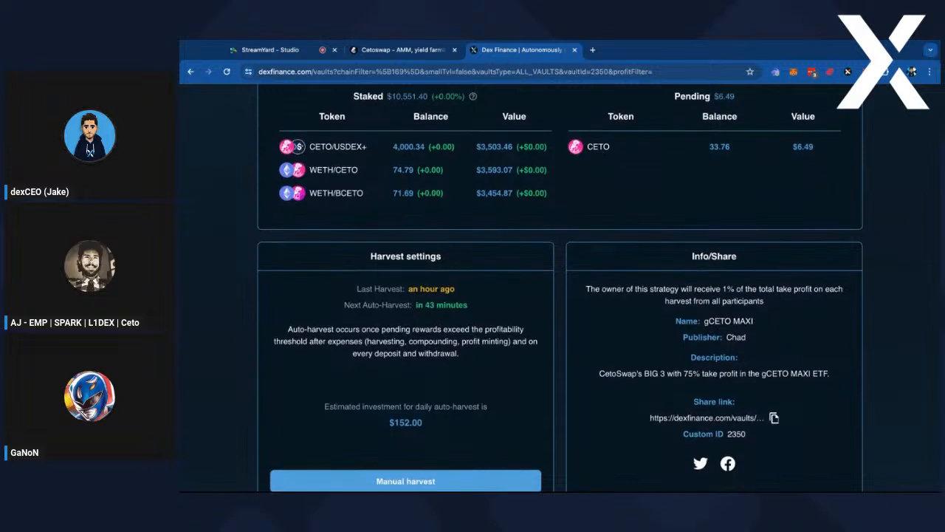
left_click_drag(427, 405, 389, 404)
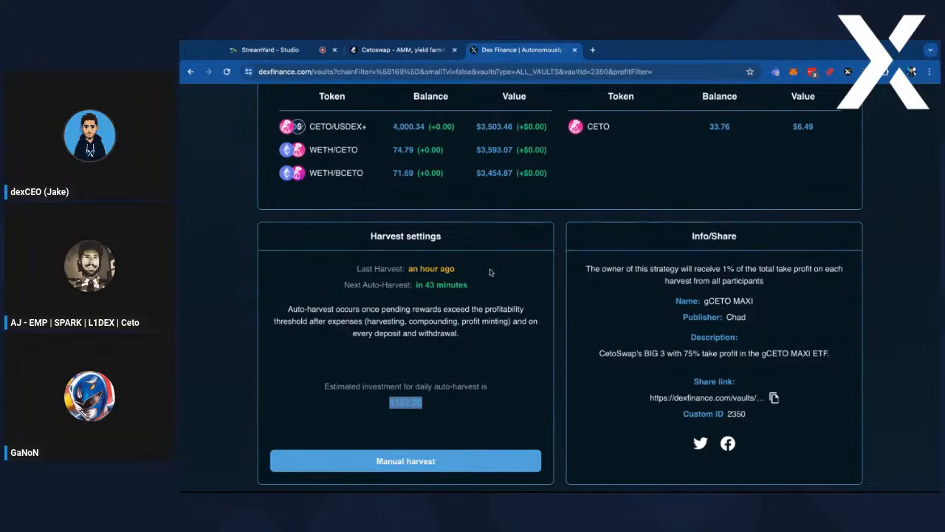
scroll(505, 310, "up", 5)
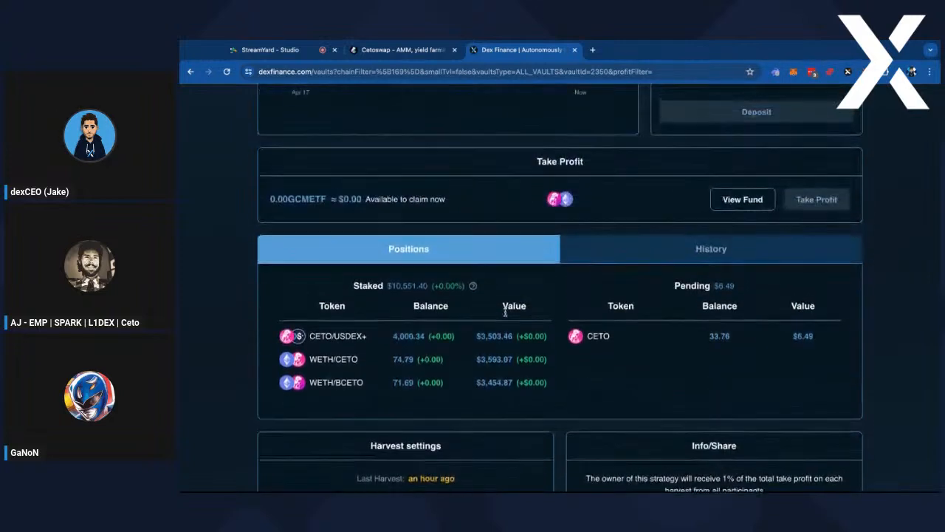
scroll(505, 310, "down", 5)
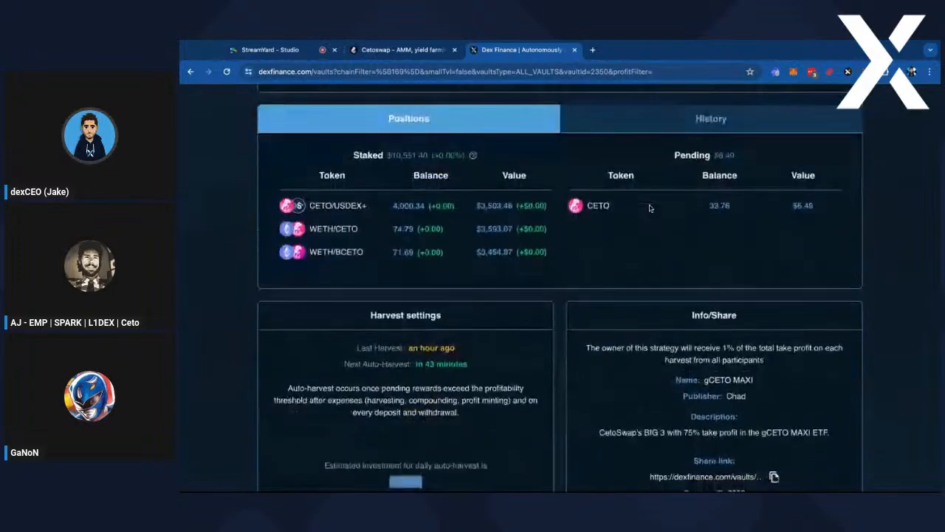
Highlight the estimated investment for daily auto-harvest in the gCETO MAXI vault's harvest settings
left_click(486, 307)
triple_click(323, 392)
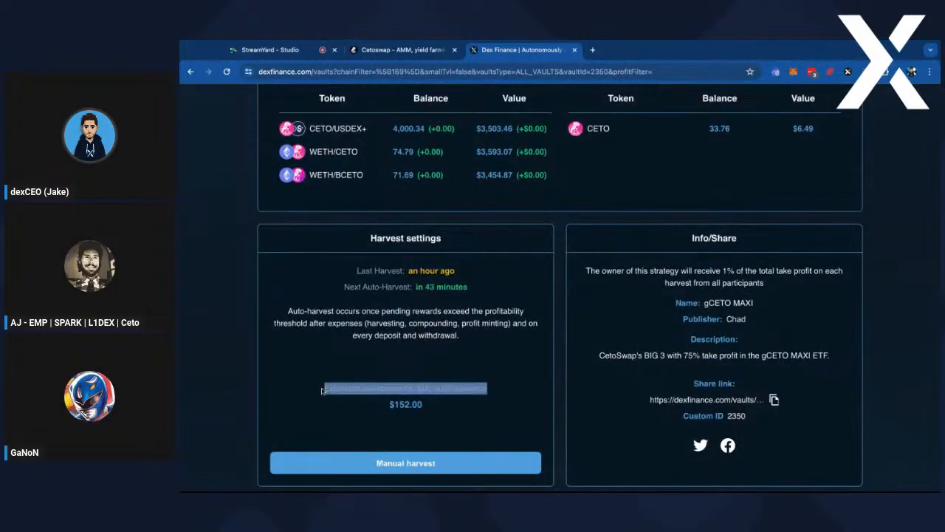
left_click(472, 419)
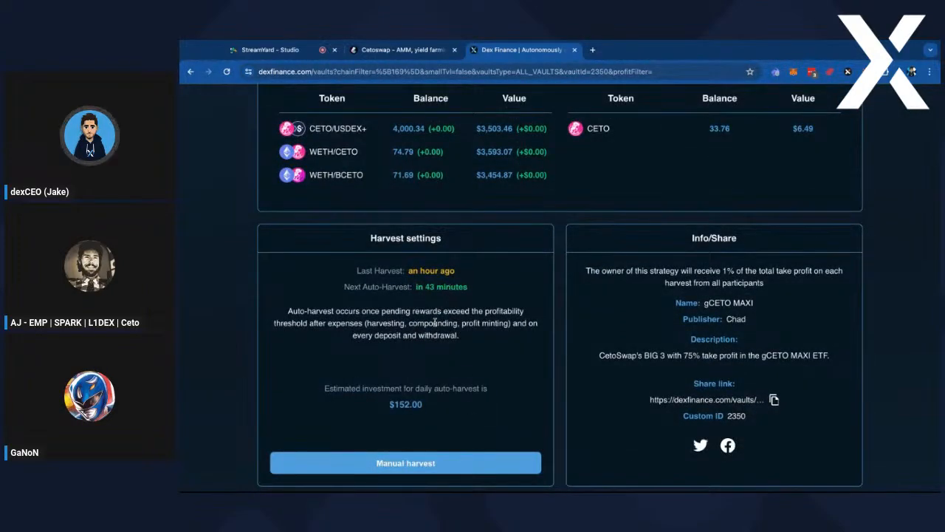
double_click(434, 403)
left_click(431, 413)
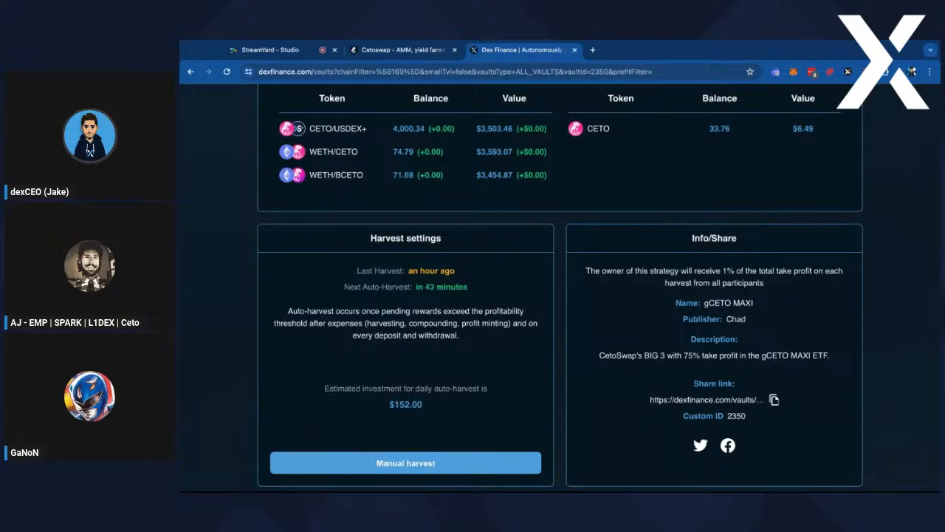
Highlight the wallet count in the gCETO MAXI vault's summary, and return to the list of all vaults
scroll(519, 275, "up", 10)
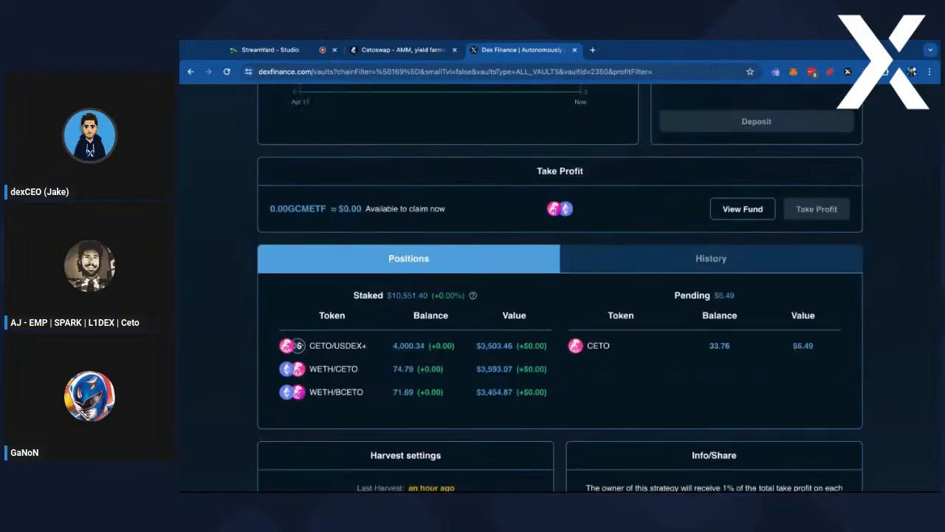
scroll(518, 275, "up", 3)
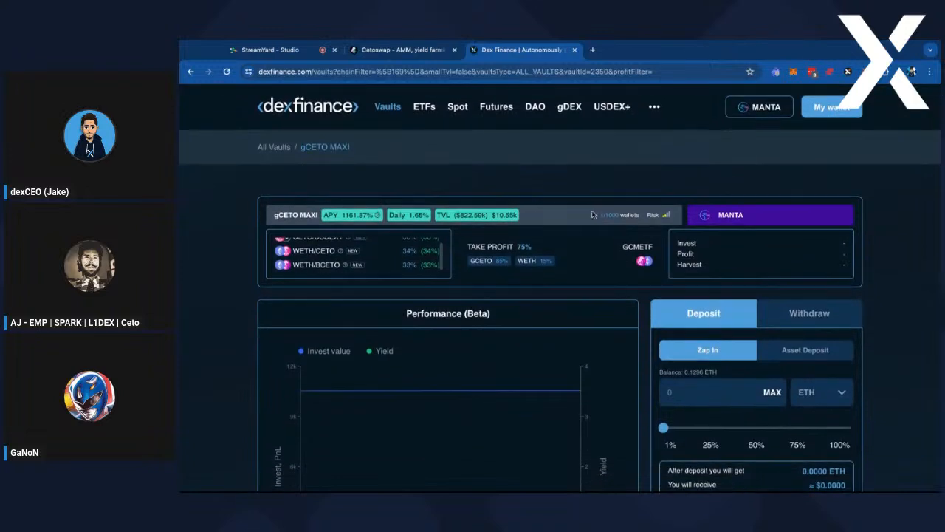
triple_click(601, 213)
left_click(627, 189)
left_click(275, 146)
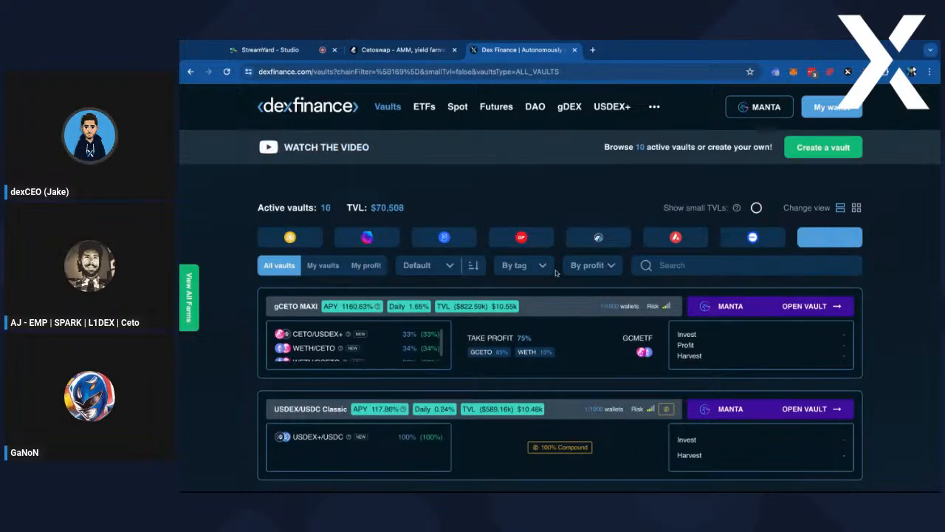
Browse the active Manta vaults through to the end of the list and highlight the Make It Rain vault's name
scroll(531, 215, "down", 3)
scroll(567, 234, "down", 1)
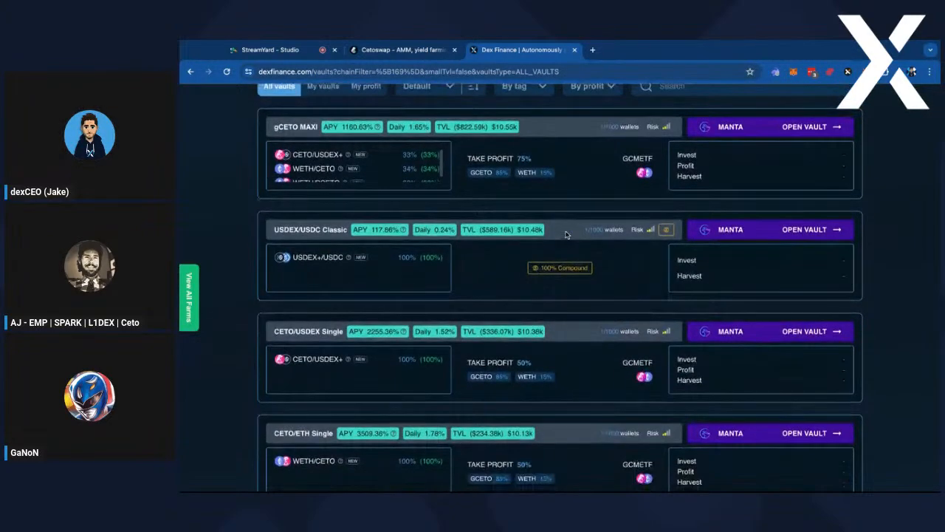
scroll(567, 235, "up", 1)
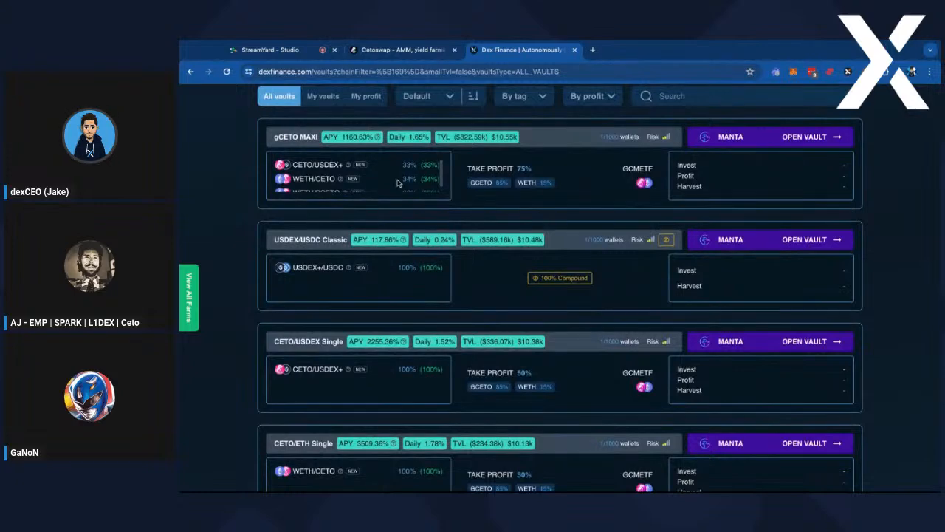
scroll(373, 209, "down", 3)
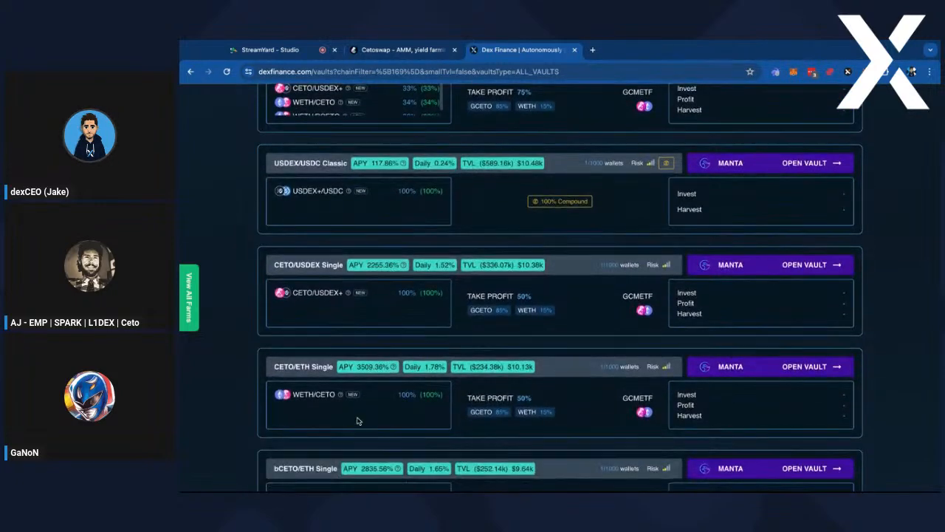
scroll(357, 421, "down", 4)
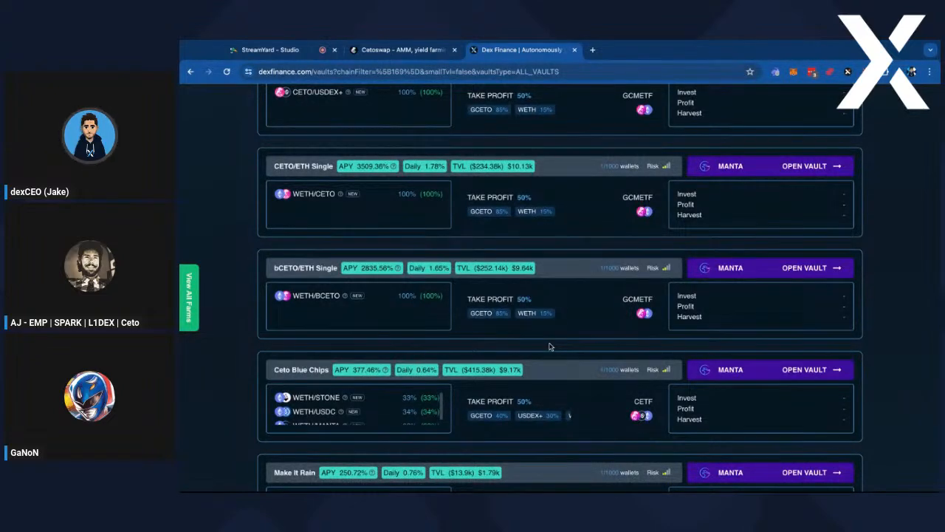
scroll(550, 346, "down", 3)
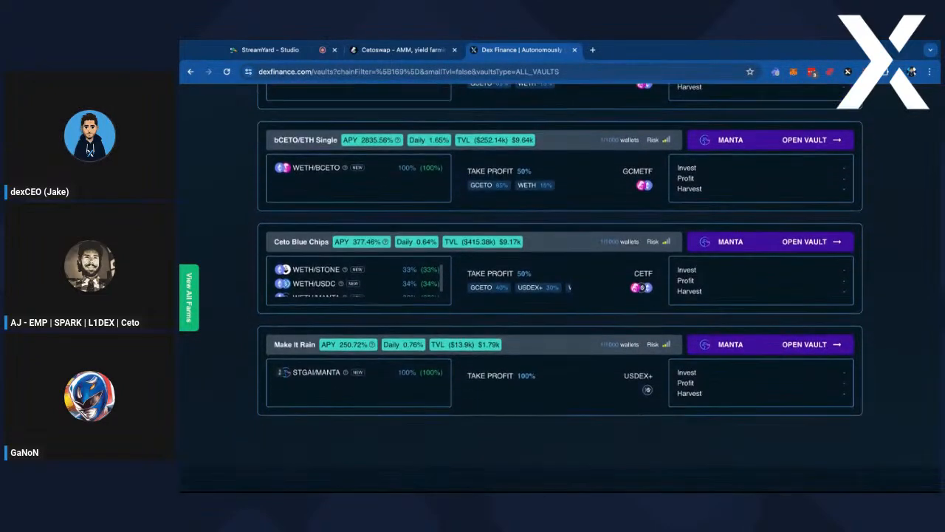
scroll(322, 405, "up", 1)
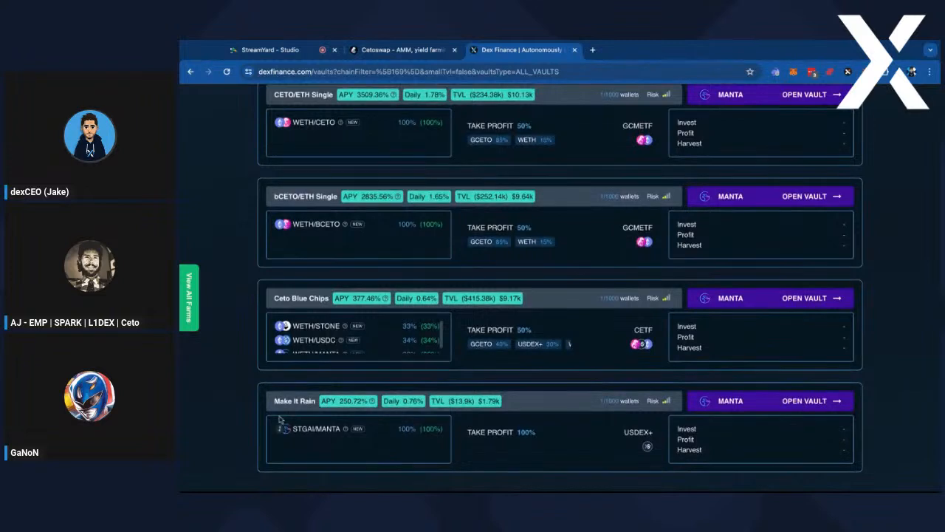
left_click_drag(321, 402, 273, 403)
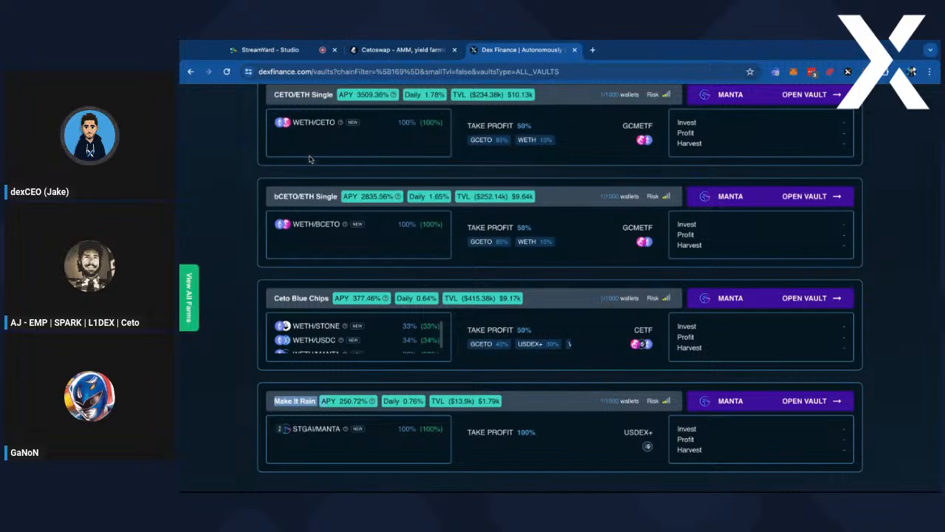
left_click(477, 175)
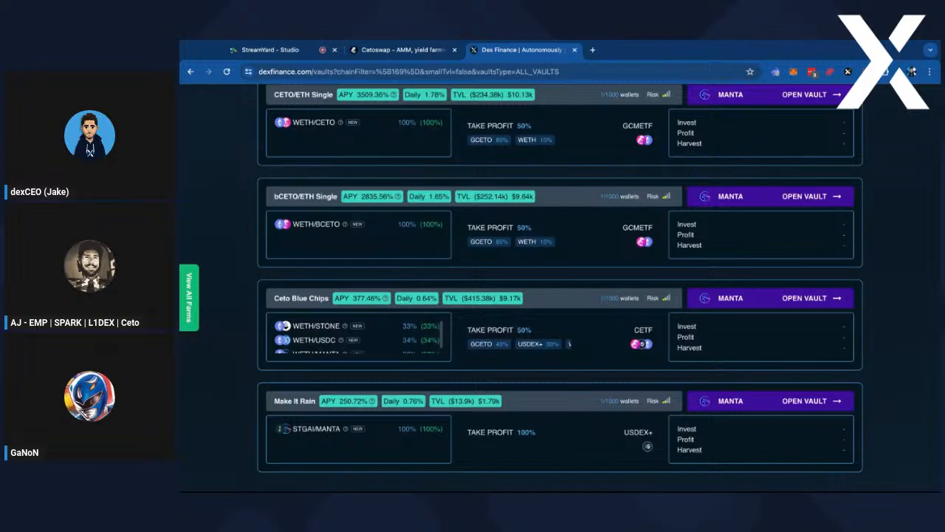
Reopen the gCETO MAXI vault from the Manta vault list
scroll(560, 288, "up", 2)
scroll(599, 183, "up", 4)
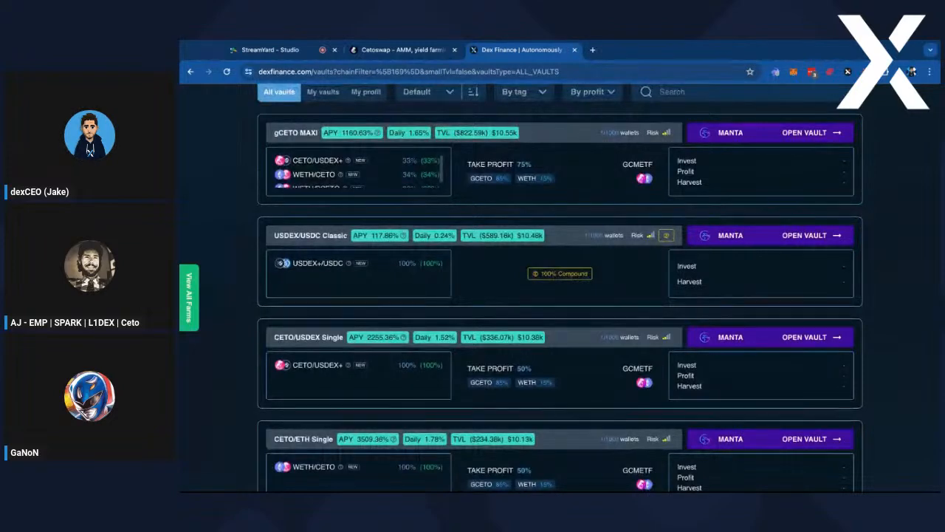
scroll(629, 200, "up", 1)
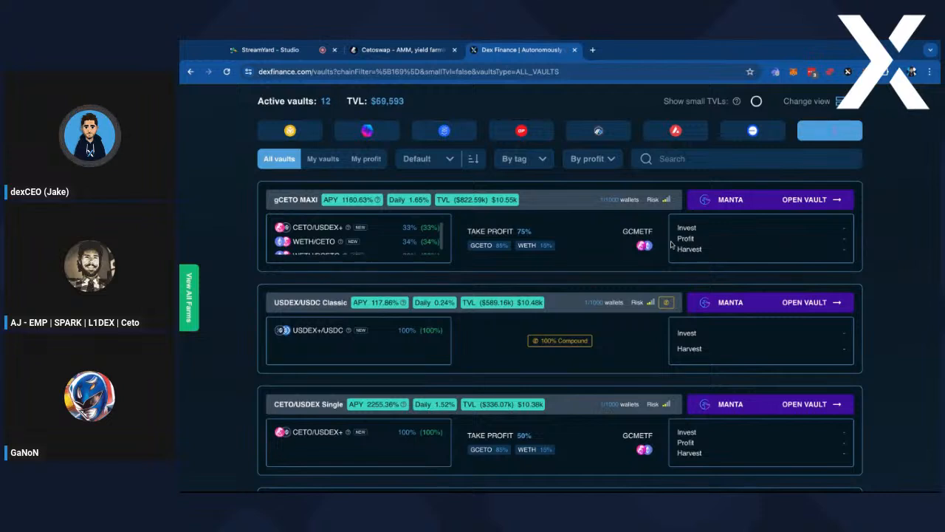
left_click(836, 200)
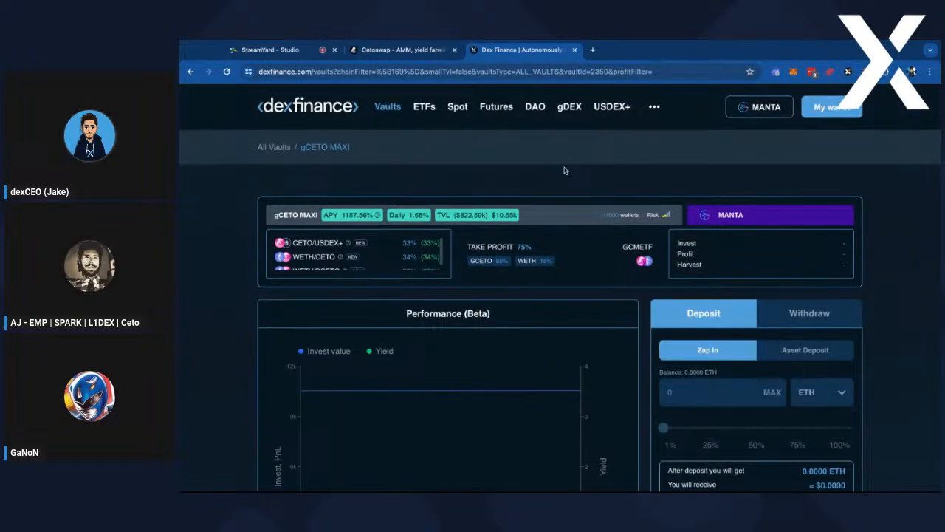
Fill the Zap In deposit with the maximum ETH balance and check which deposit tokens are offered
scroll(572, 192, "down", 1)
scroll(572, 190, "down", 1)
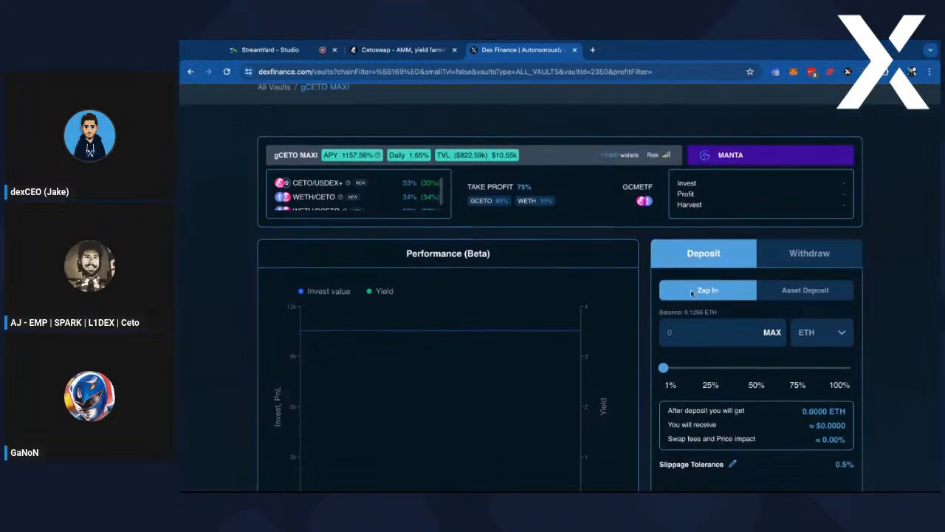
scroll(691, 293, "up", 1)
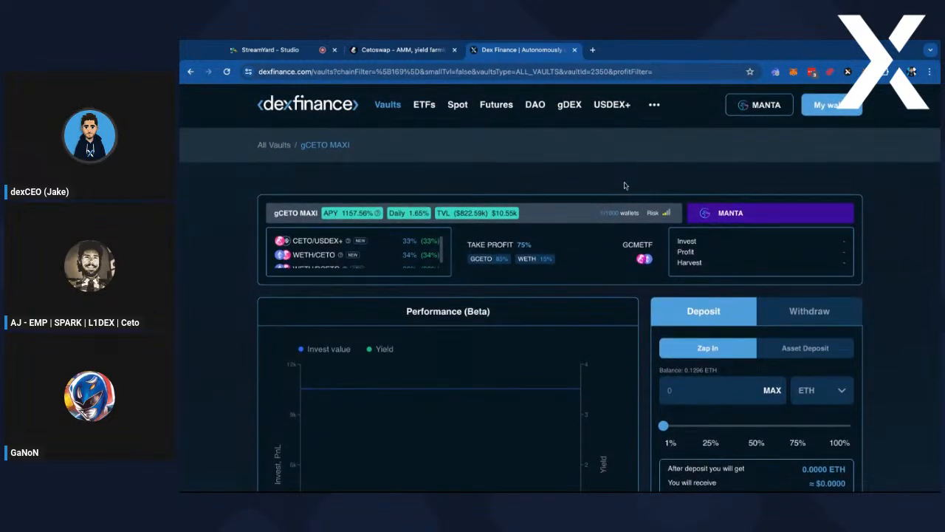
scroll(629, 179, "down", 1)
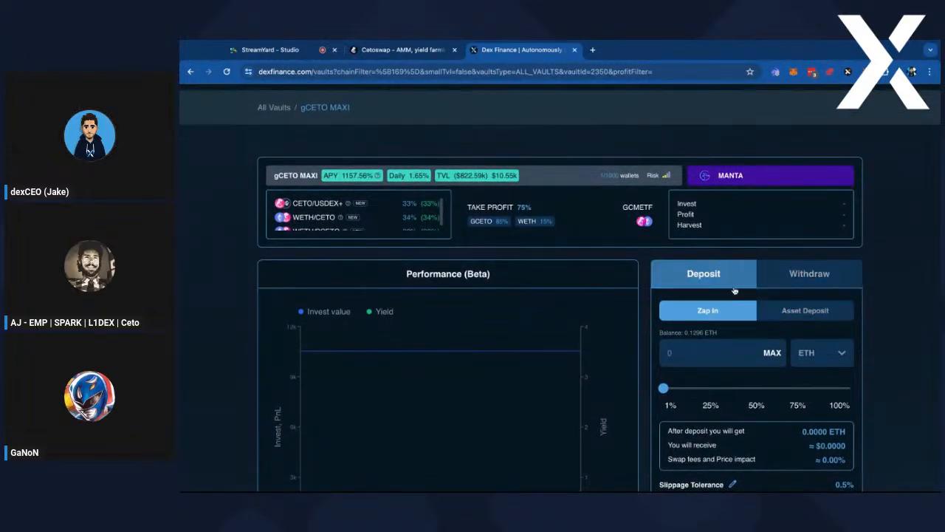
left_click(771, 354)
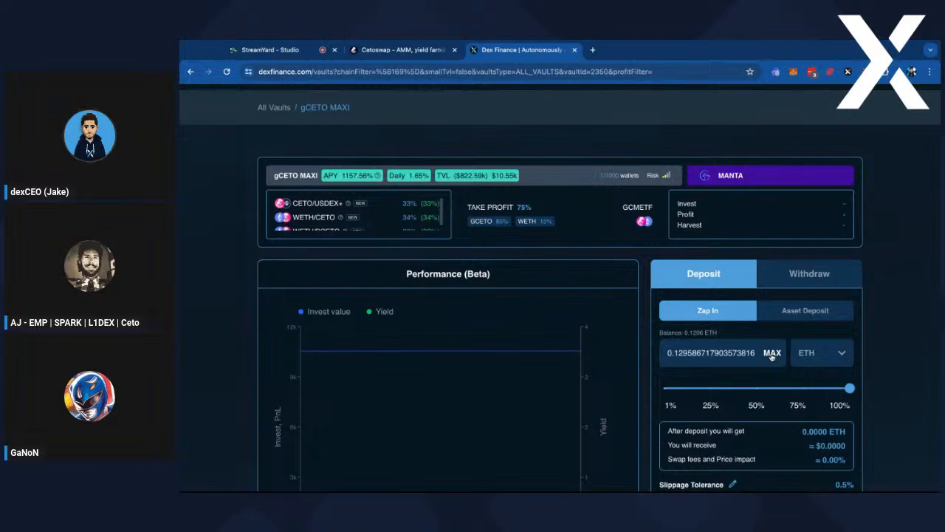
left_click(808, 355)
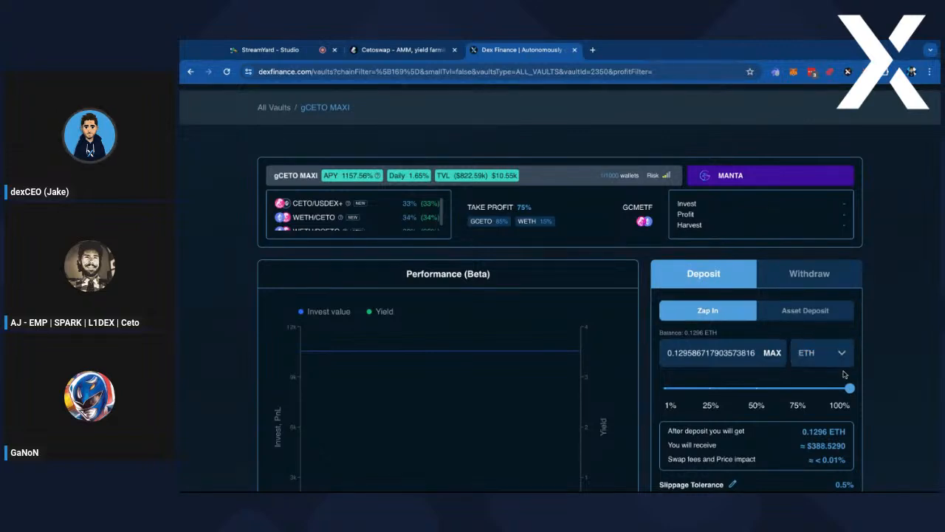
mouse_move(839, 357)
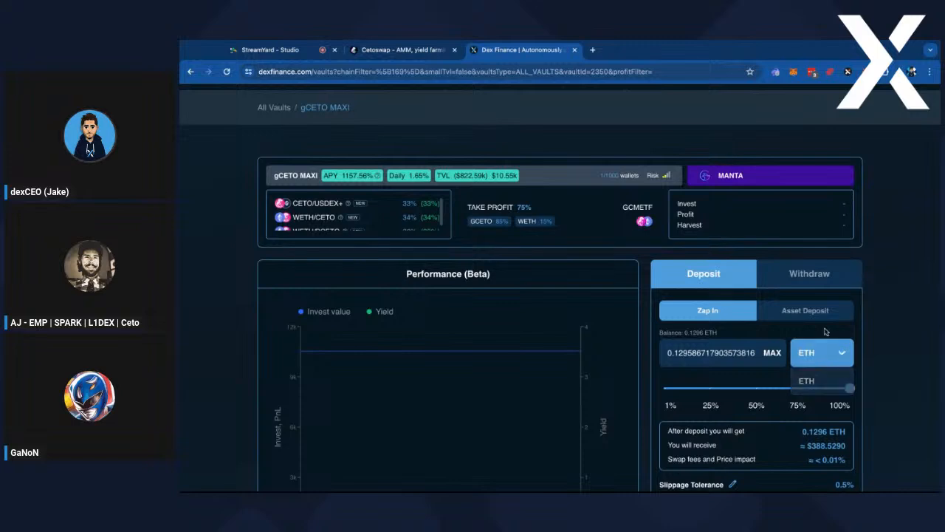
Examine the Asset Deposit option with its farm breakdown, and return to the Zap In deposit form
left_click(807, 311)
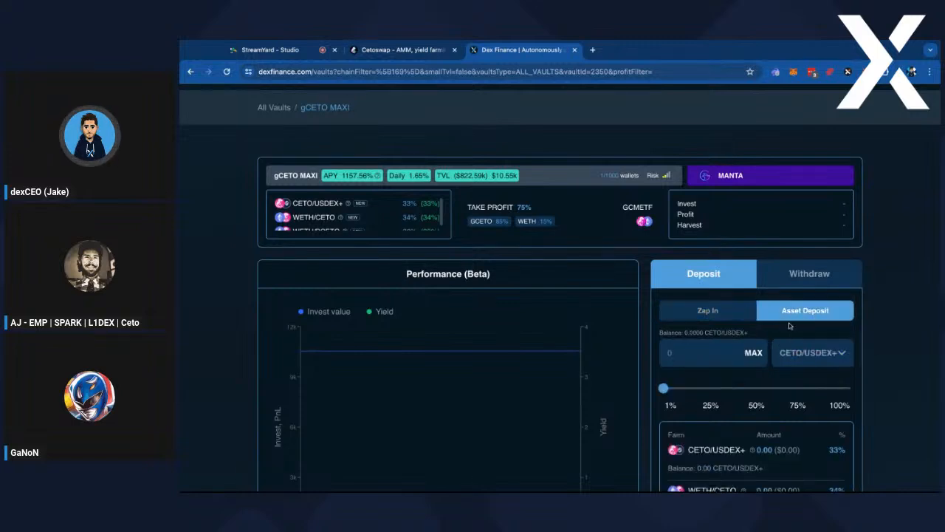
scroll(790, 323, "down", 1)
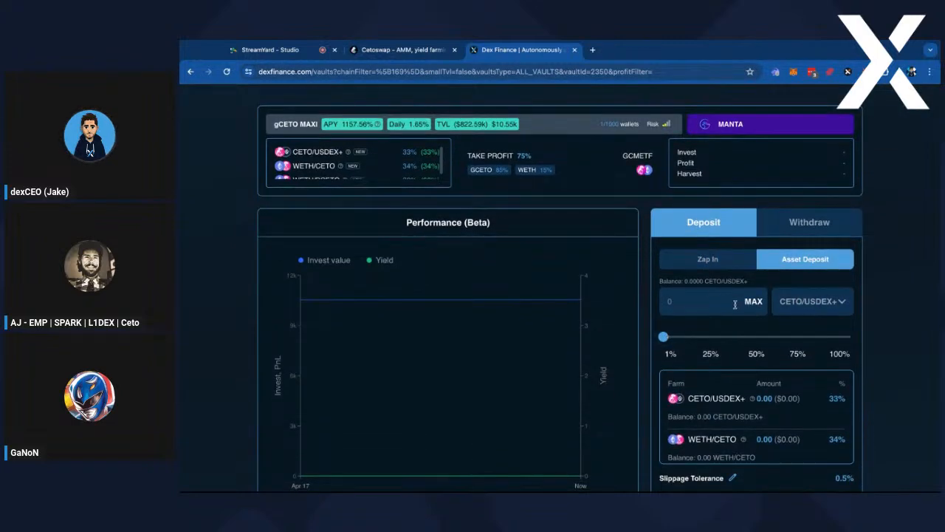
left_click(707, 267)
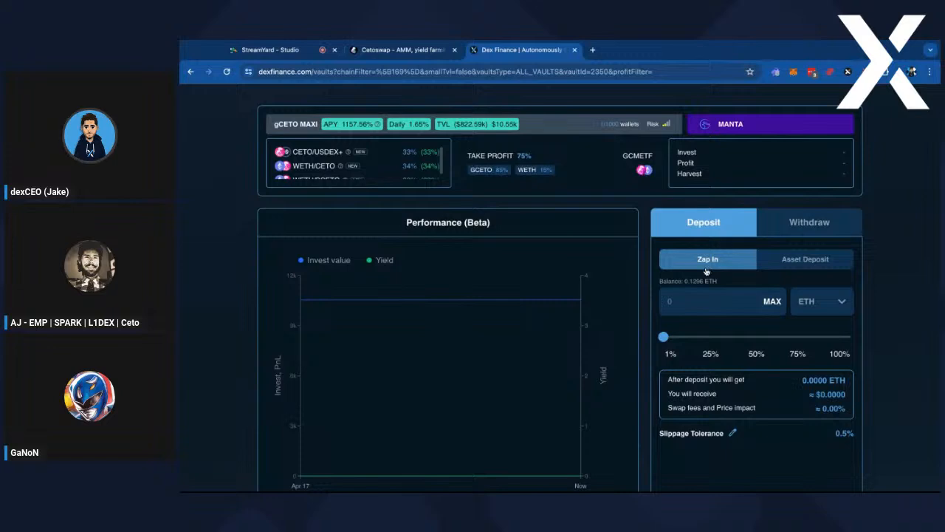
scroll(705, 289, "down", 1)
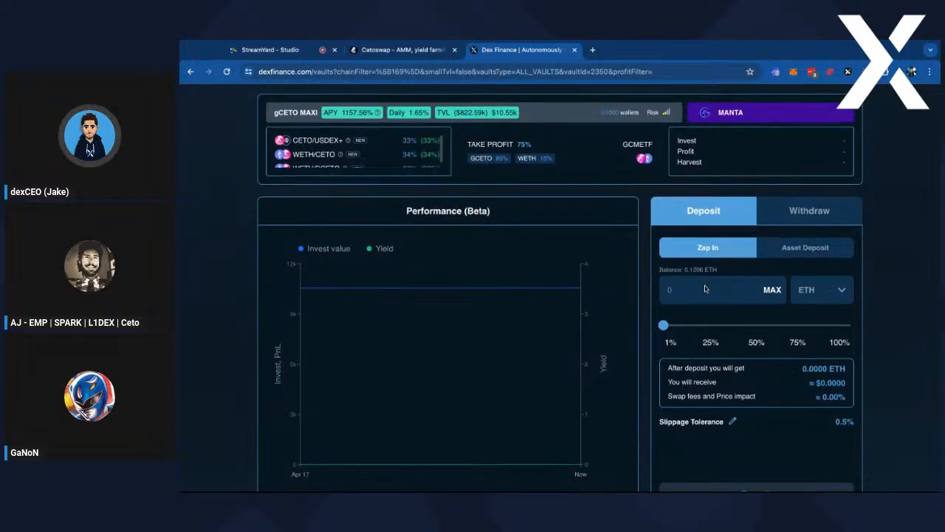
scroll(705, 289, "up", 1)
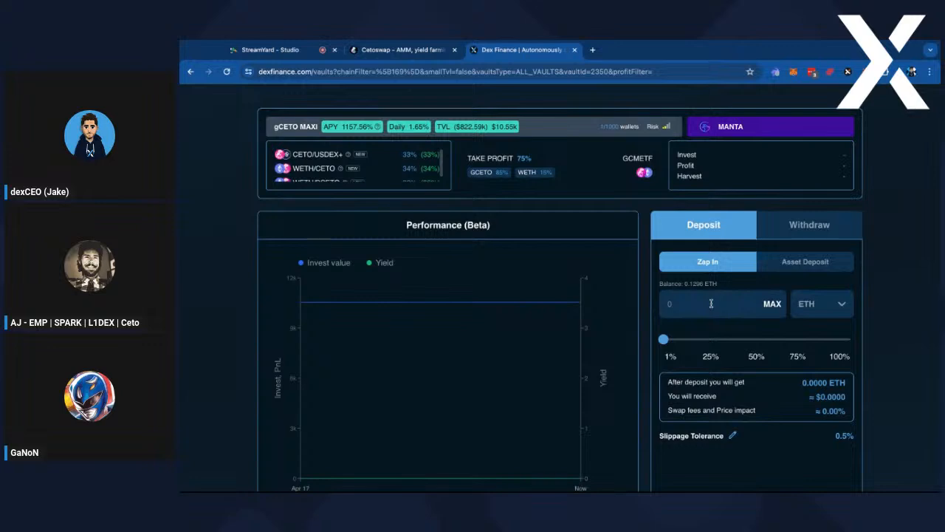
scroll(327, 159, "up", 1)
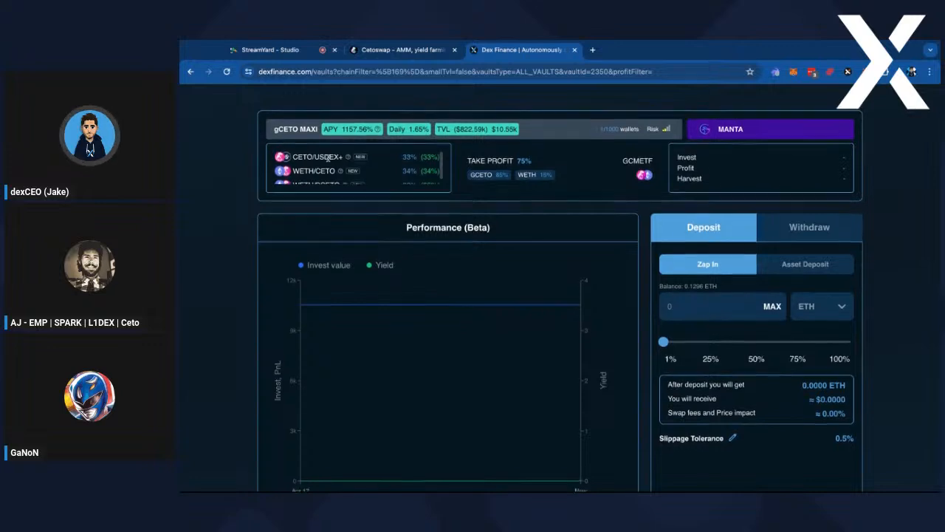
Set the Zap In amount to 0.02 ETH and submit the deposit into the gCETO MAXI vault
scroll(328, 160, "down", 1)
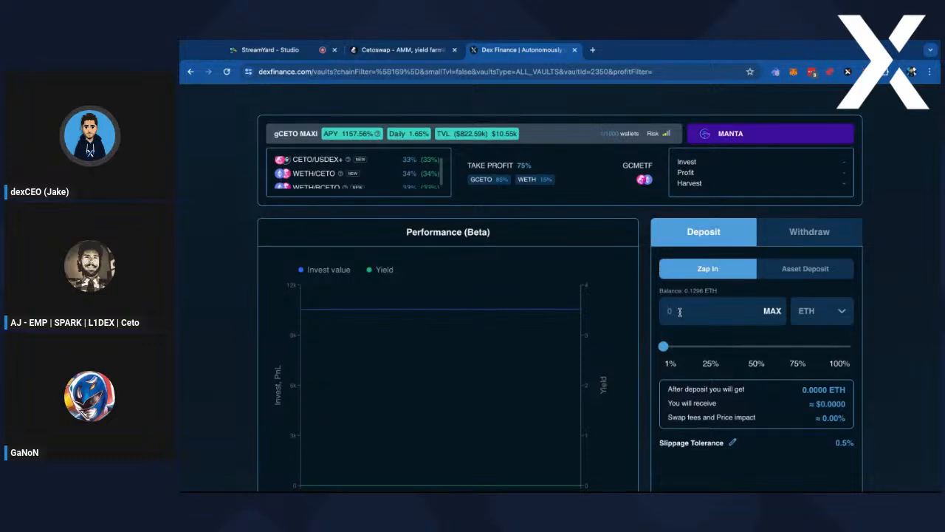
scroll(331, 166, "up", 1)
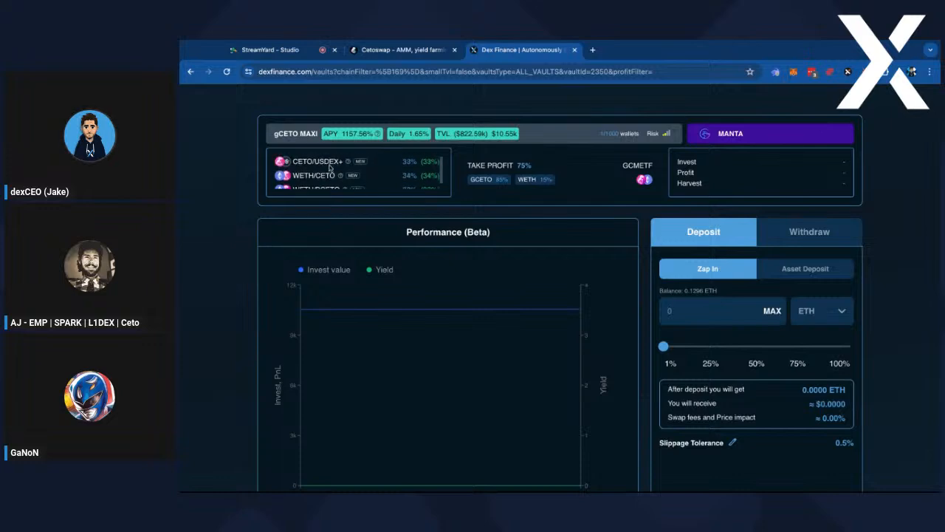
left_click(691, 311)
type("0.02")
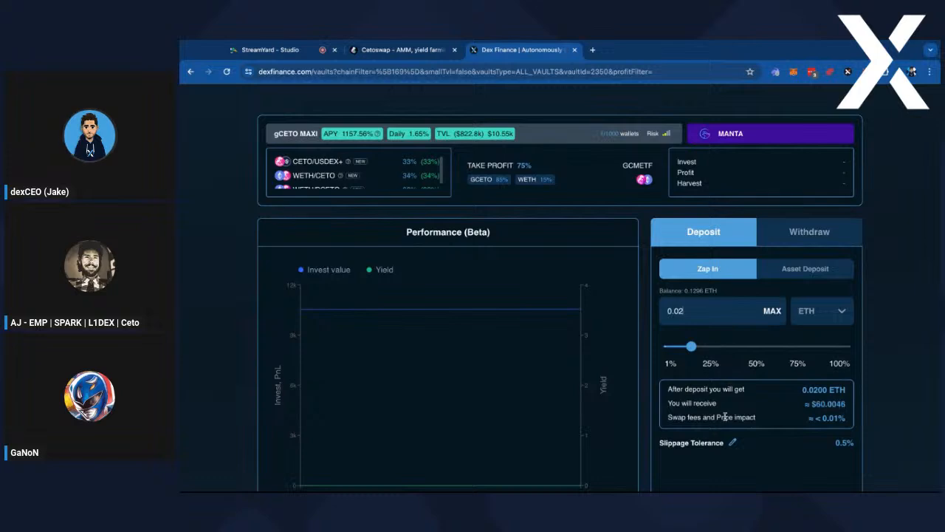
scroll(757, 449, "down", 2)
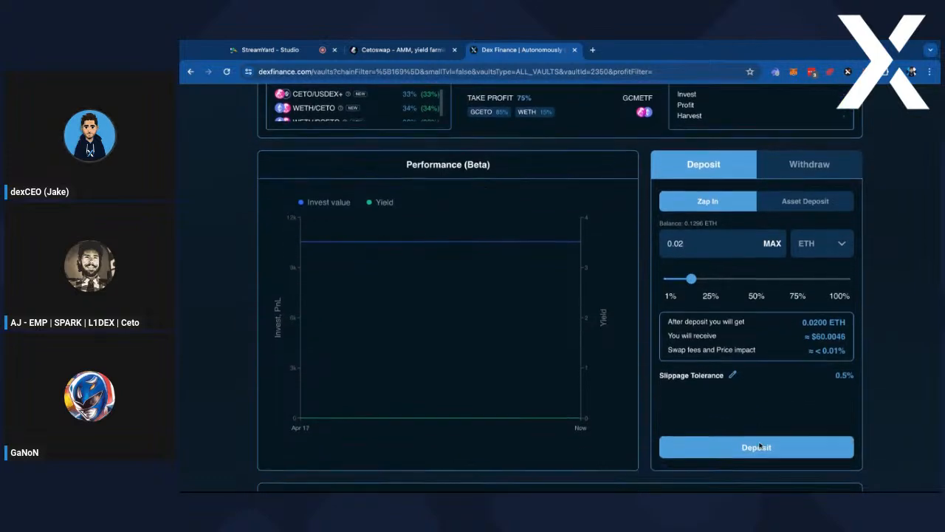
left_click(758, 452)
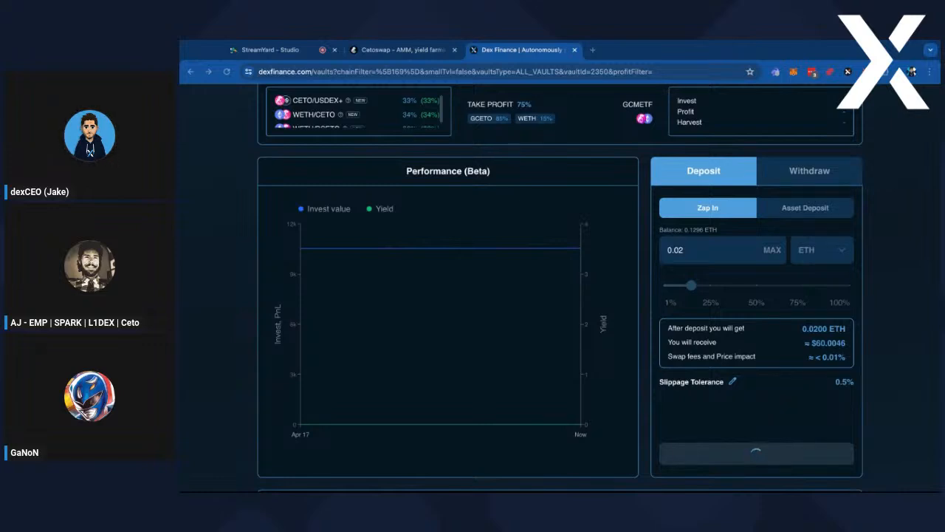
scroll(590, 221, "up", 1)
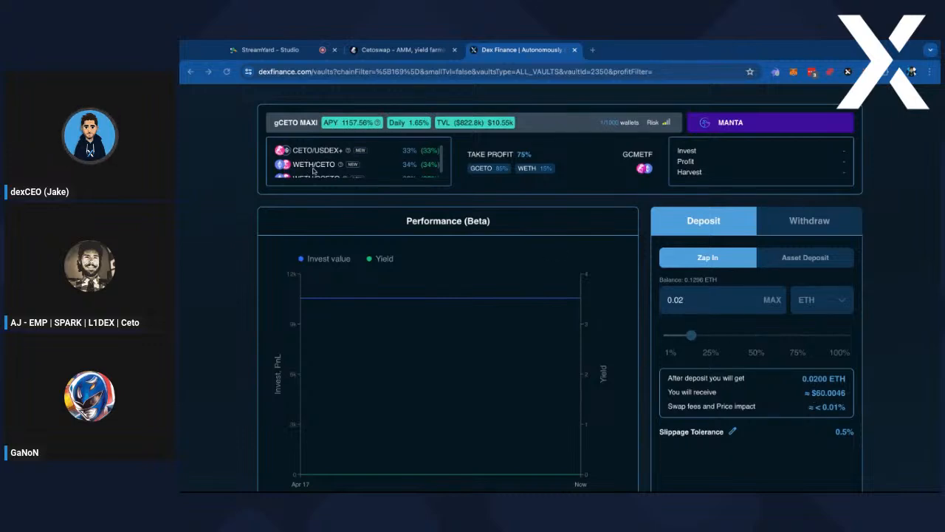
Examine the gCETO MAXI vault's farm list, staked positions and pending rewards following the deposit
scroll(314, 169, "down", 1)
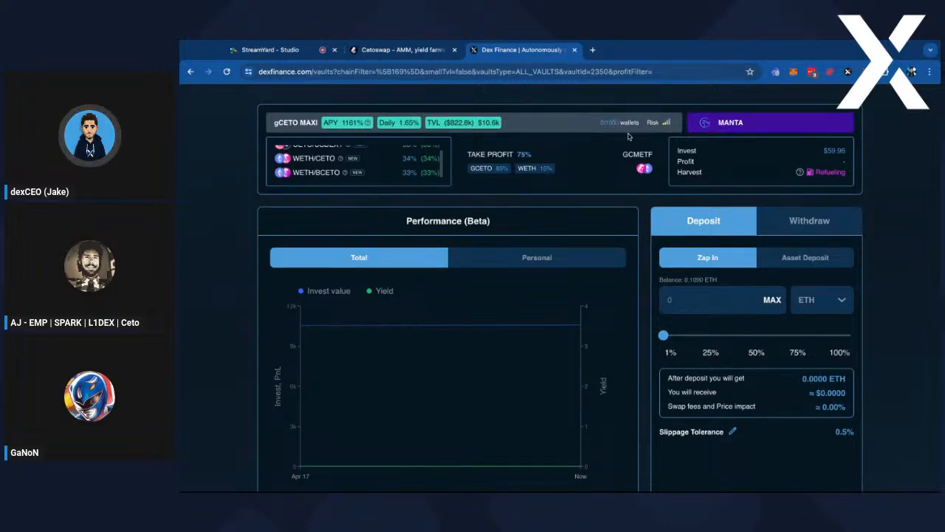
scroll(655, 235, "down", 5)
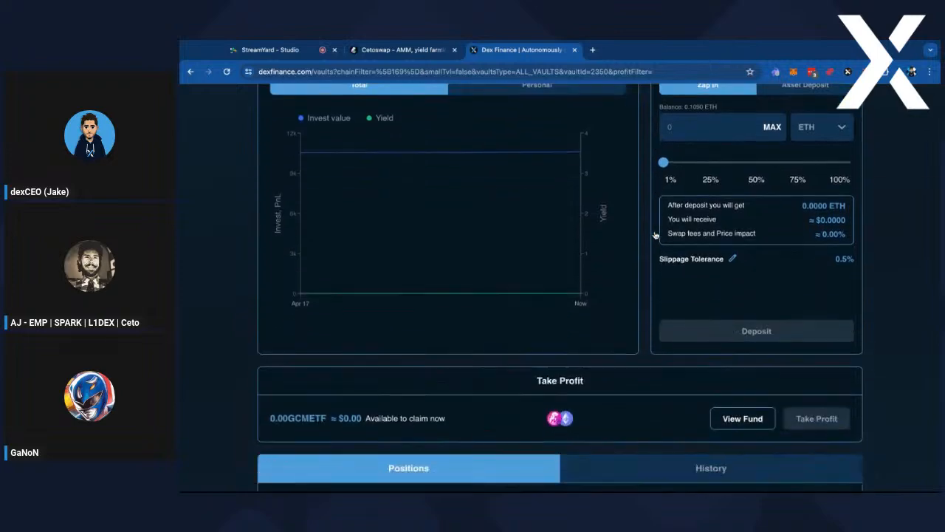
scroll(655, 234, "down", 5)
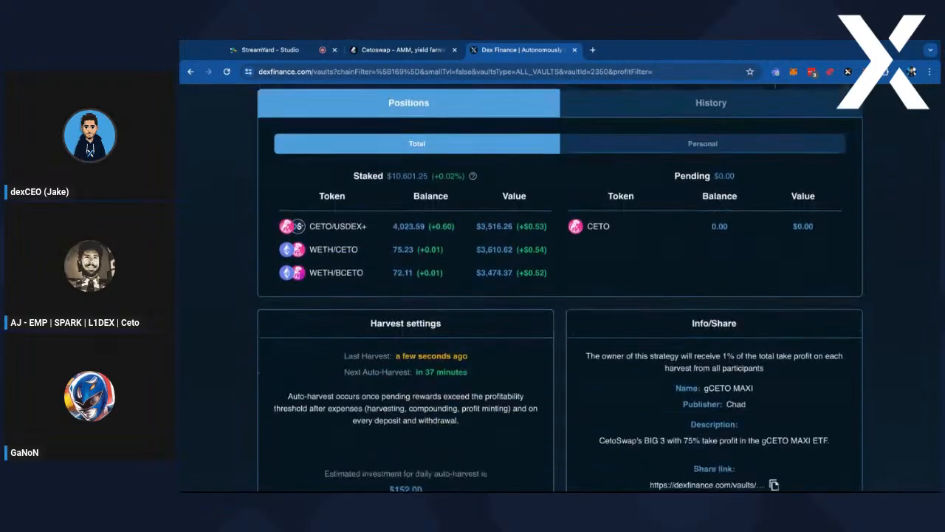
scroll(655, 235, "up", 4)
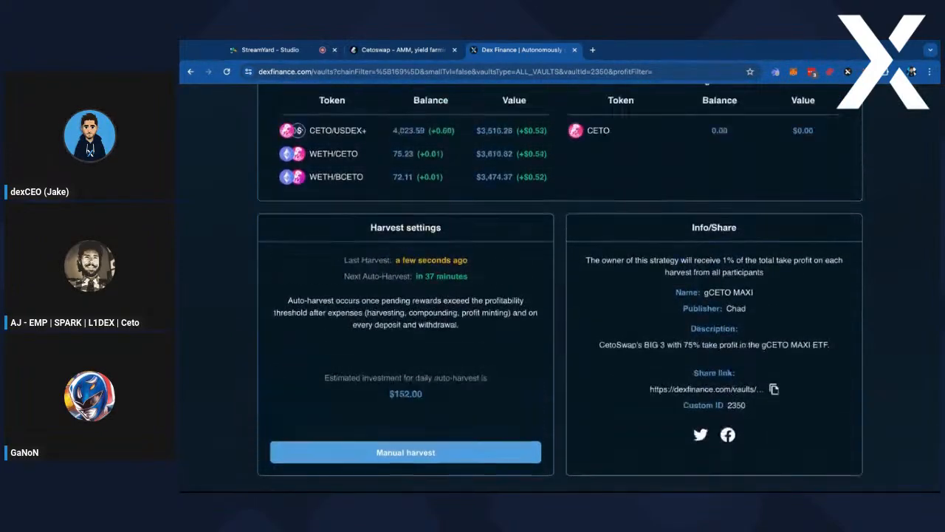
scroll(680, 196, "up", 3)
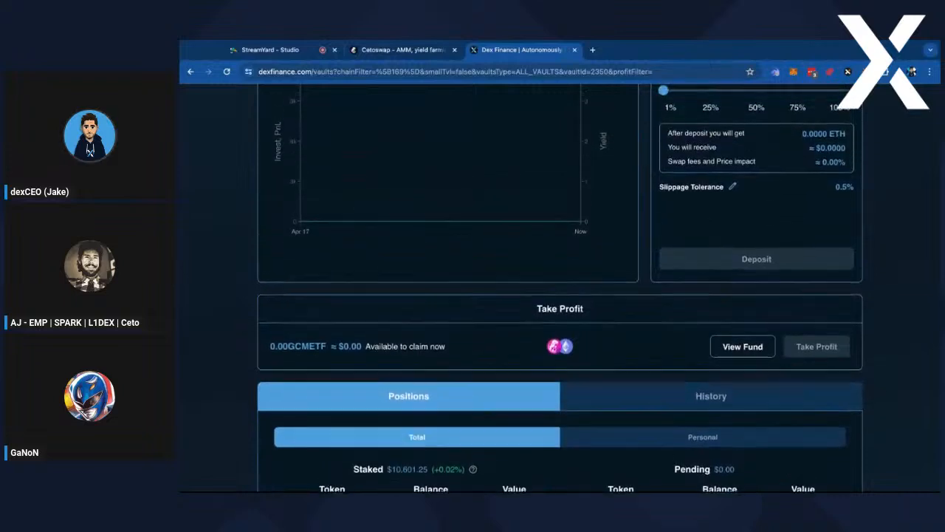
scroll(679, 195, "down", 4)
left_click_drag(679, 199, 736, 201)
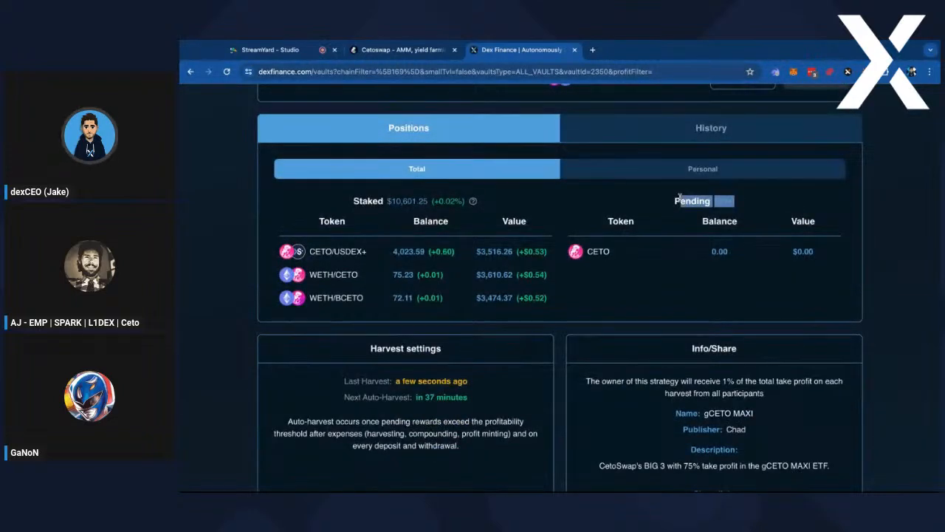
left_click(733, 198)
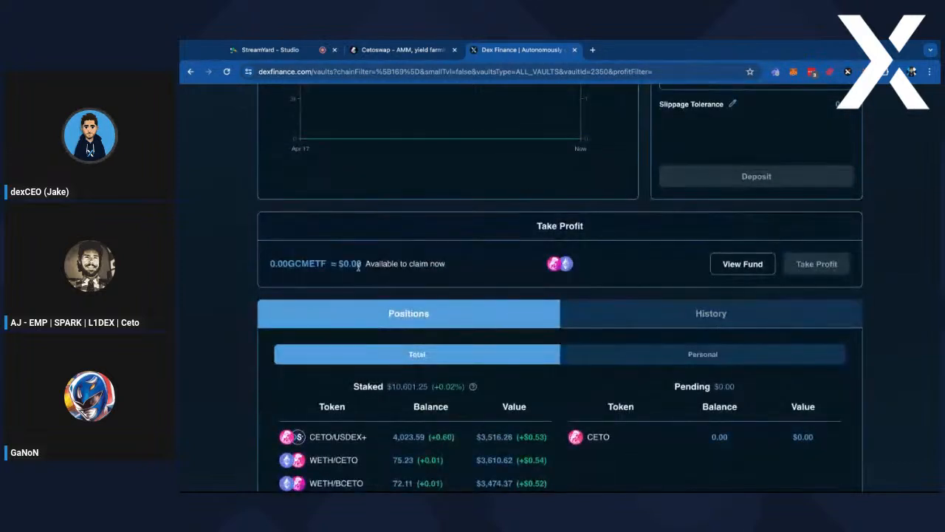
Review the vault's claimable take profit, personal investment summary and auto-harvest conditions in the harvest settings
scroll(623, 271, "up", 4)
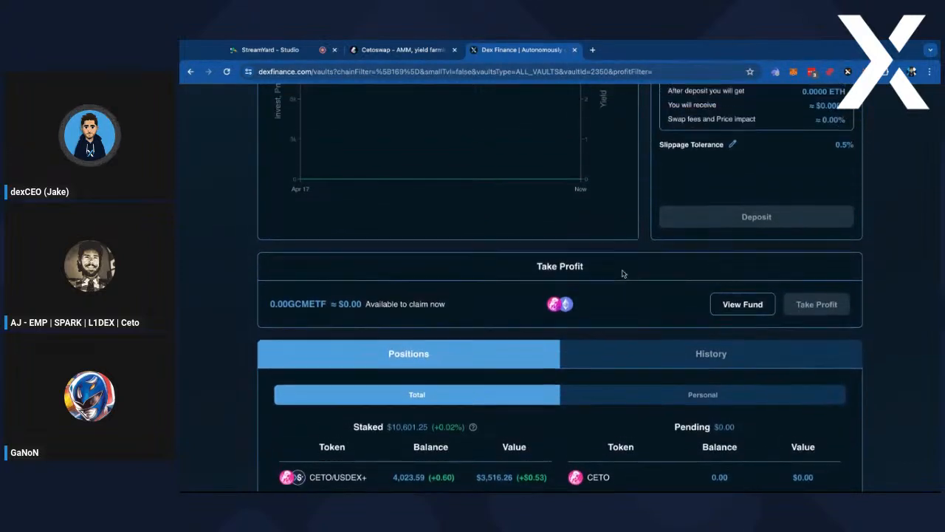
scroll(654, 216, "up", 5)
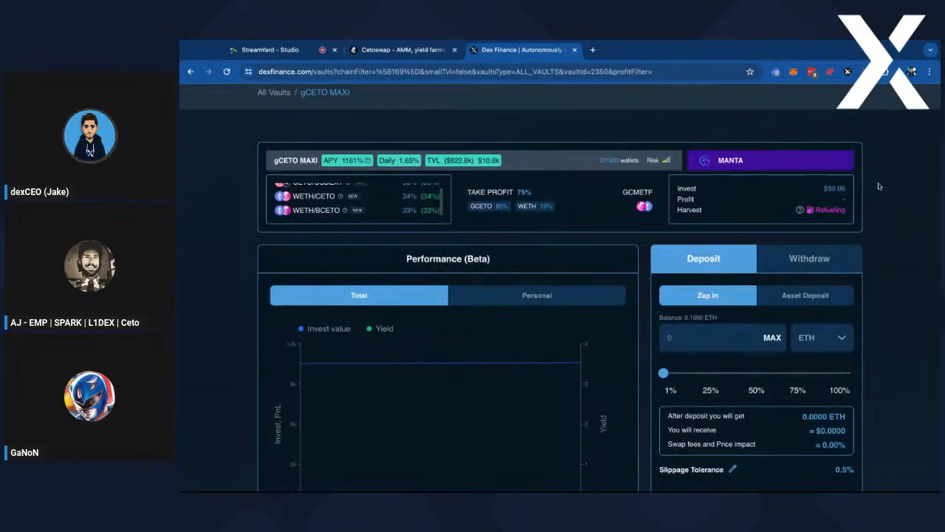
scroll(878, 183, "down", 12)
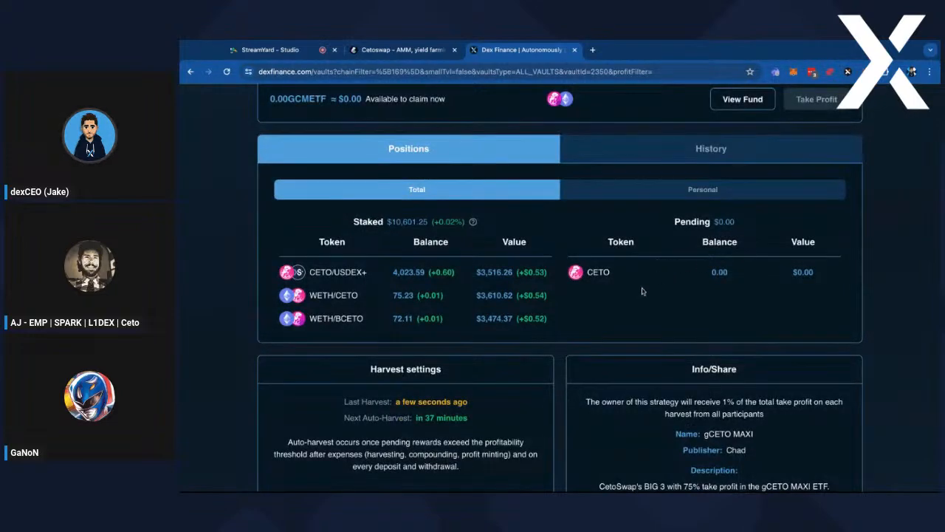
scroll(657, 274, "down", 6)
left_click_drag(461, 220, 496, 298)
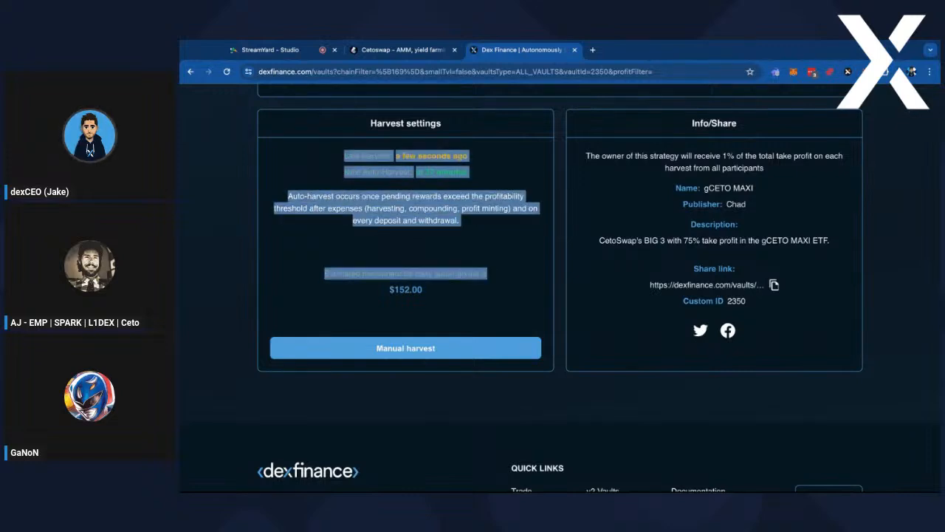
scroll(570, 239, "up", 5)
left_click(868, 200)
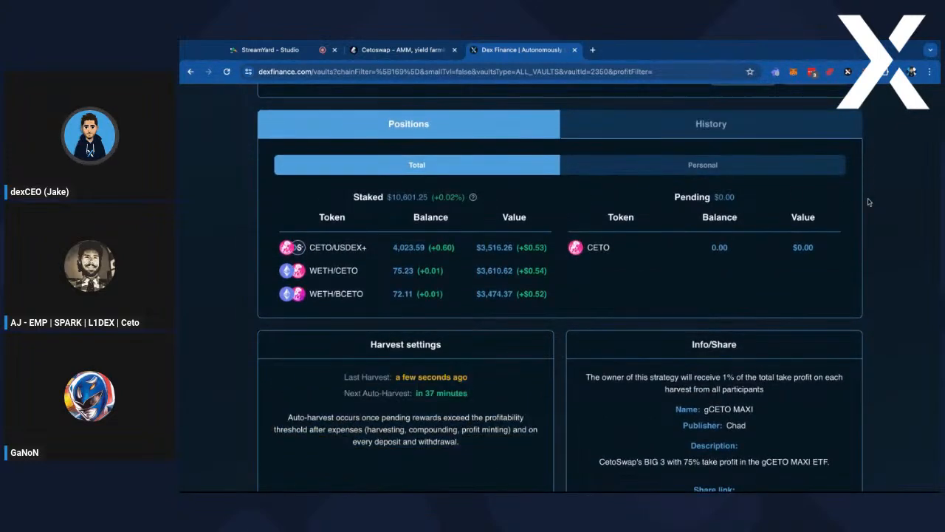
scroll(840, 238, "up", 1)
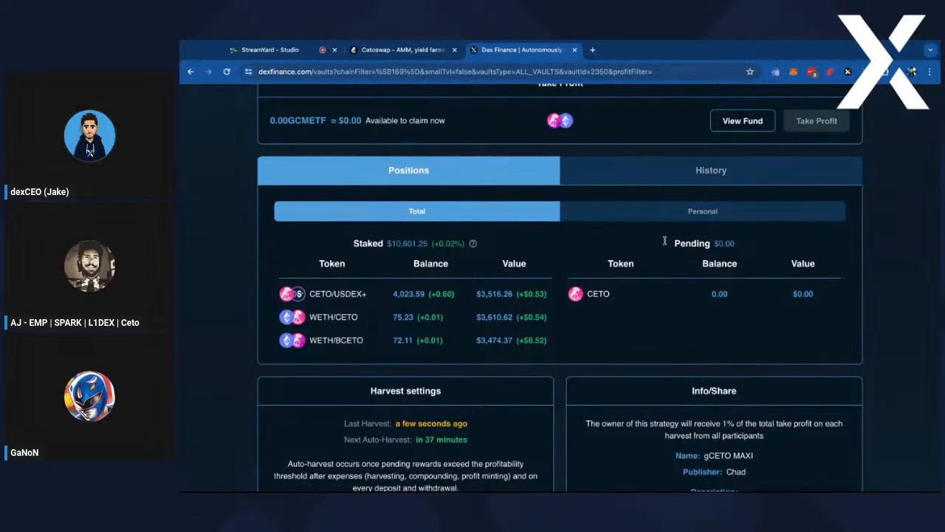
scroll(627, 252, "up", 5)
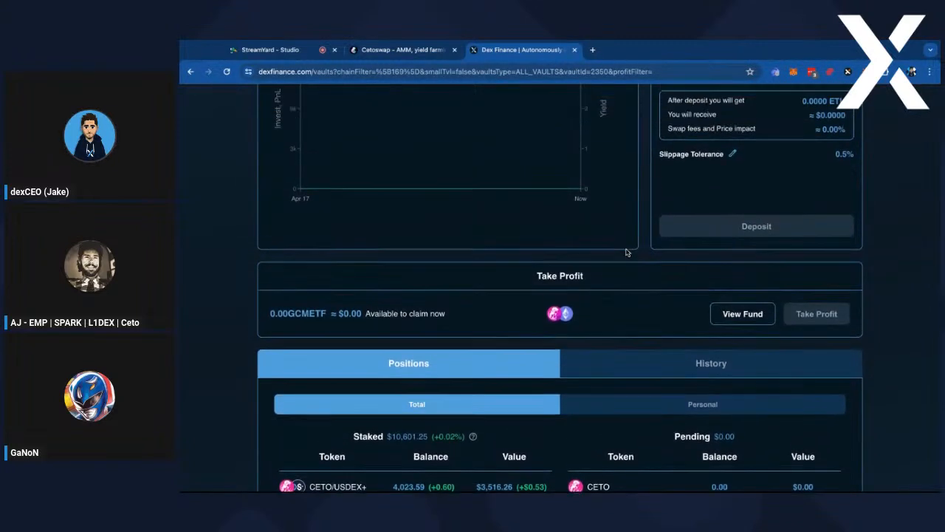
scroll(643, 244, "up", 3)
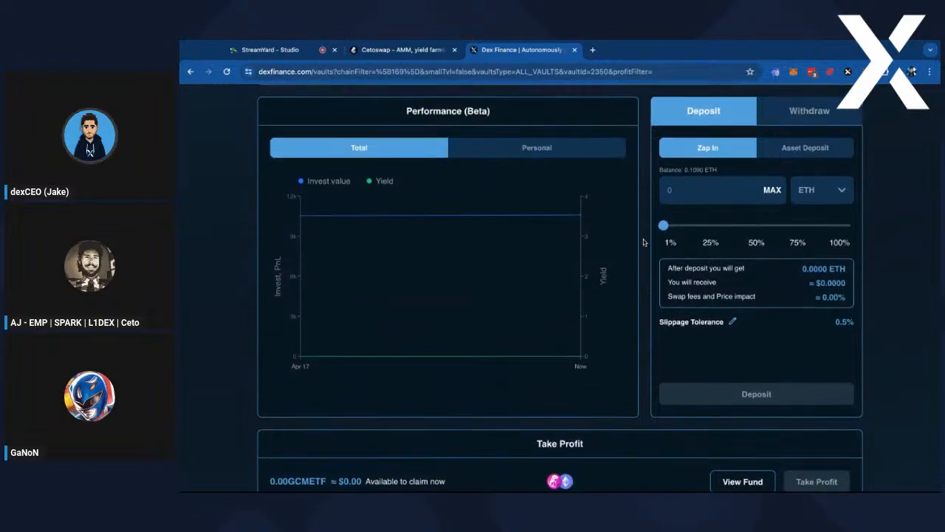
scroll(643, 242, "up", 1)
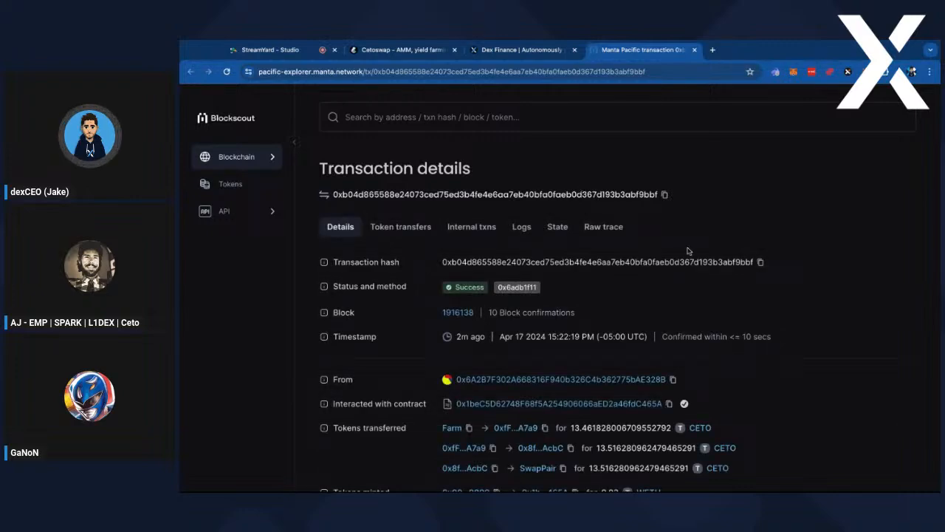
Review the deposit transaction's details in the Manta Pacific explorer and open its full list of token transfers
scroll(689, 249, "down", 1)
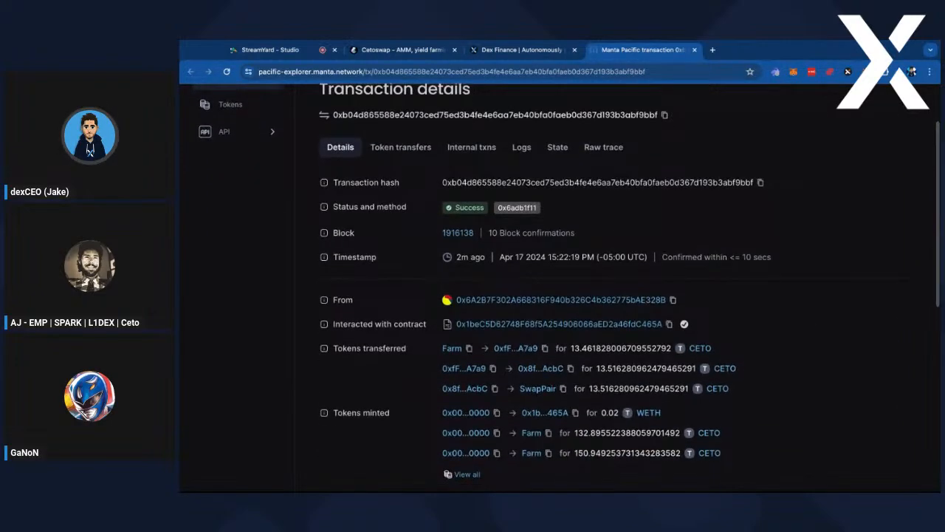
scroll(688, 249, "down", 1)
scroll(701, 238, "down", 1)
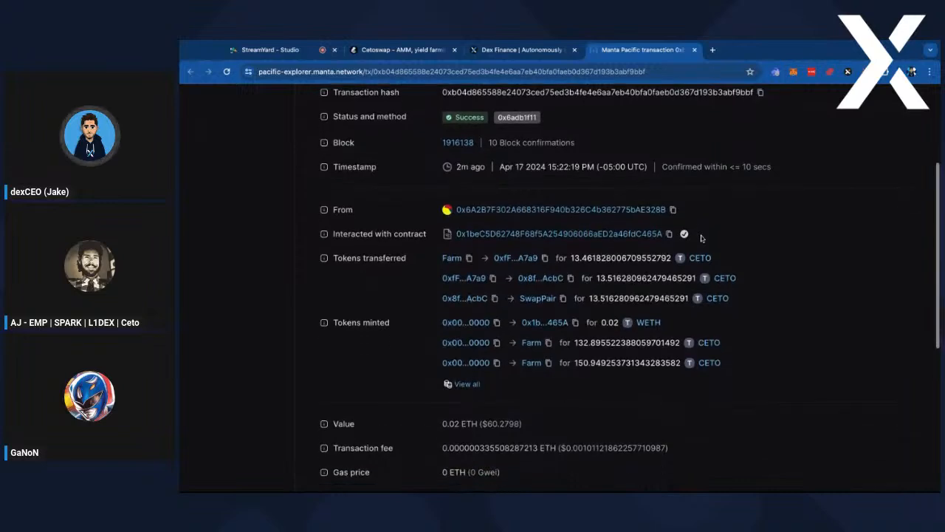
left_click(467, 384)
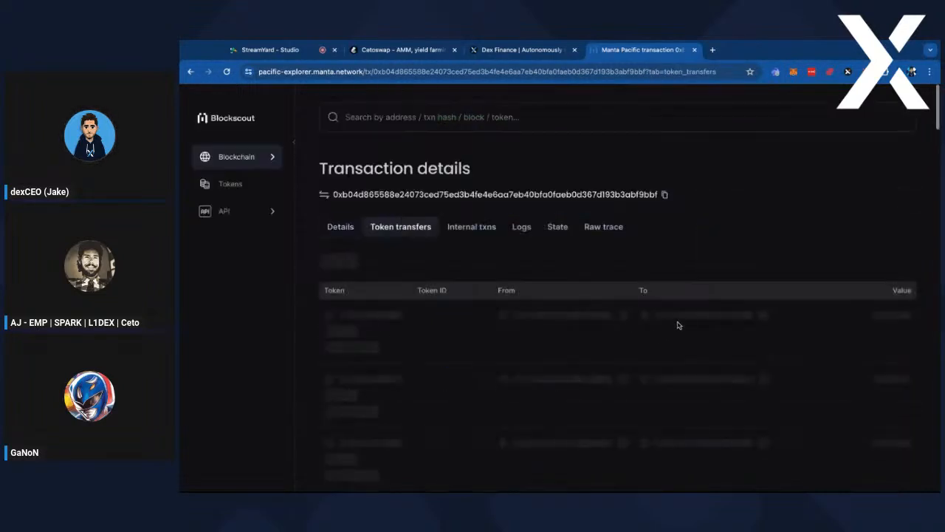
Trace the harvested CetoSwap tokens from the farms through the swap pairs to the Wrapped Ether reaching the Vault Token
scroll(650, 249, "down", 2)
scroll(647, 251, "down", 1)
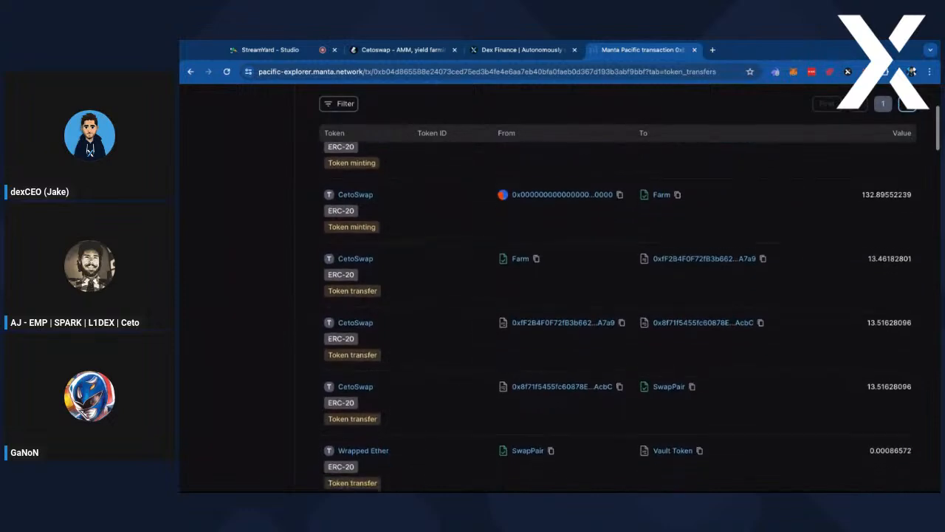
scroll(646, 251, "up", 1)
scroll(459, 195, "down", 1)
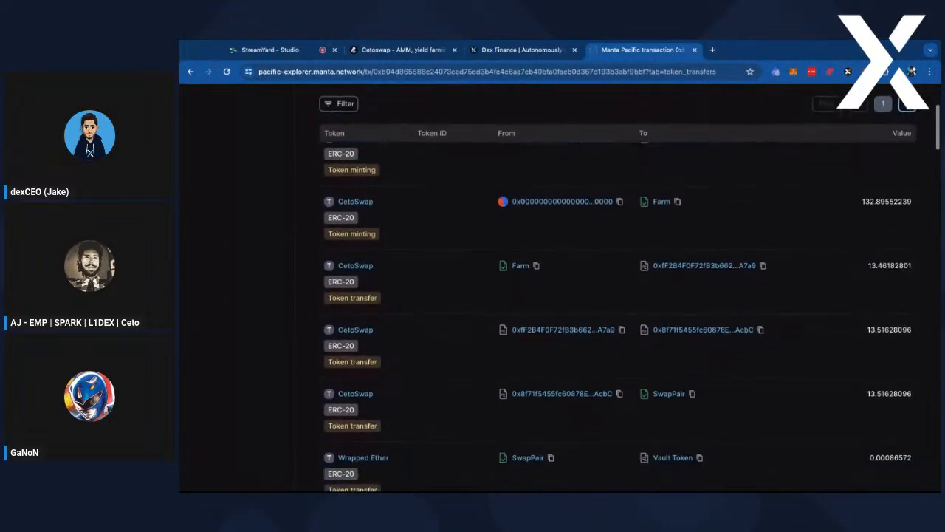
scroll(422, 228, "down", 2)
scroll(423, 229, "down", 3)
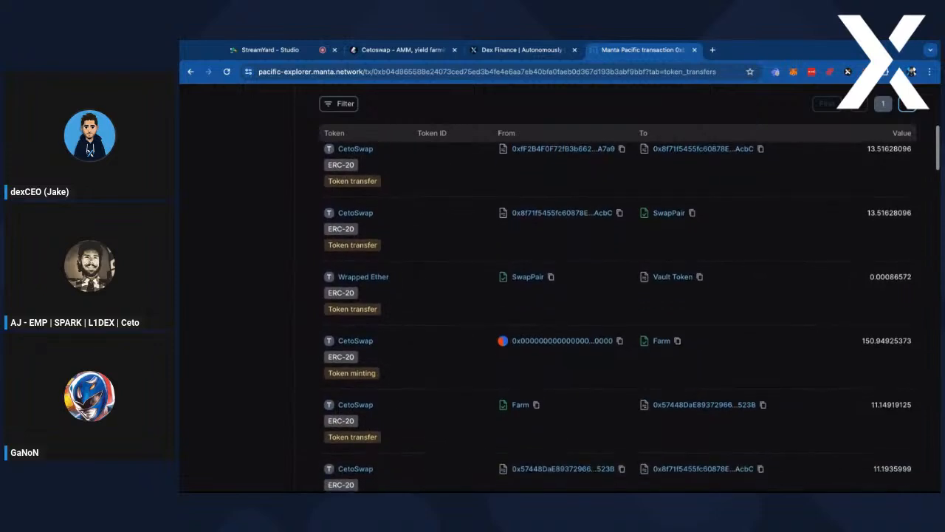
scroll(422, 229, "down", 3)
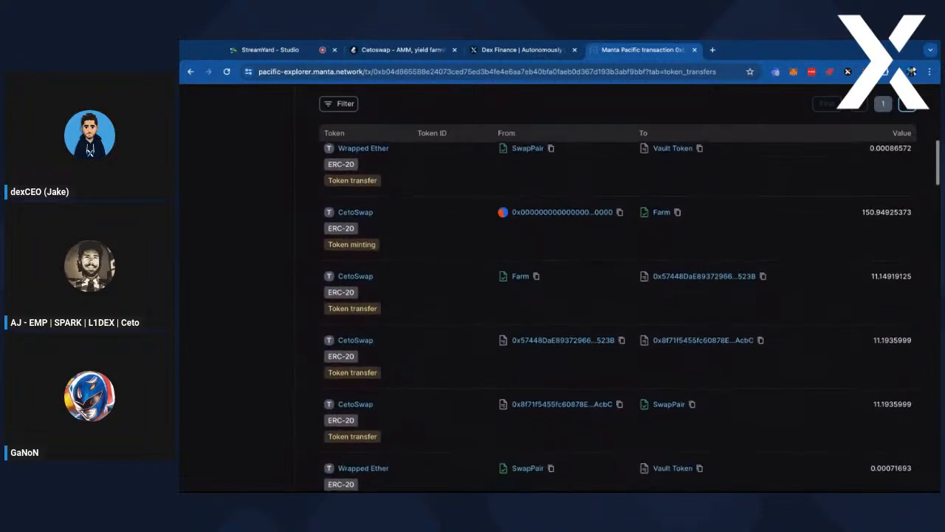
scroll(617, 310, "down", 4)
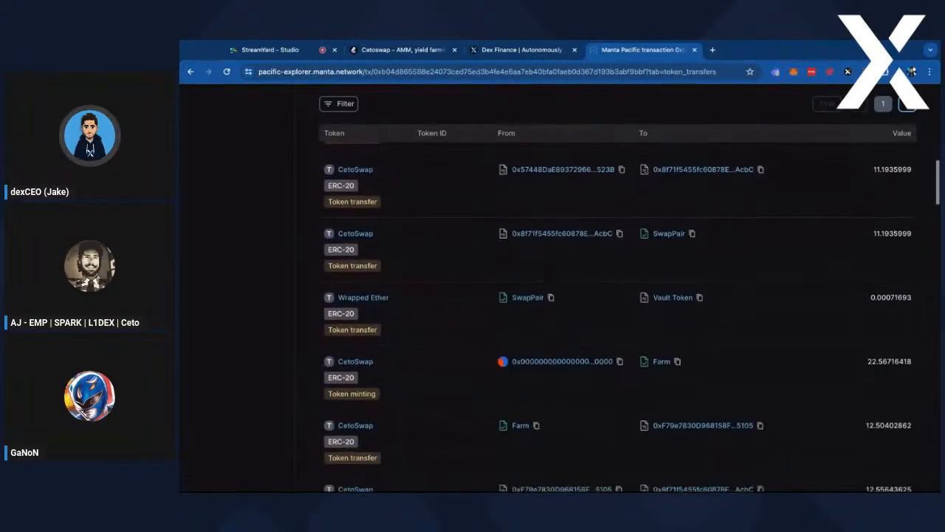
scroll(597, 280, "down", 1)
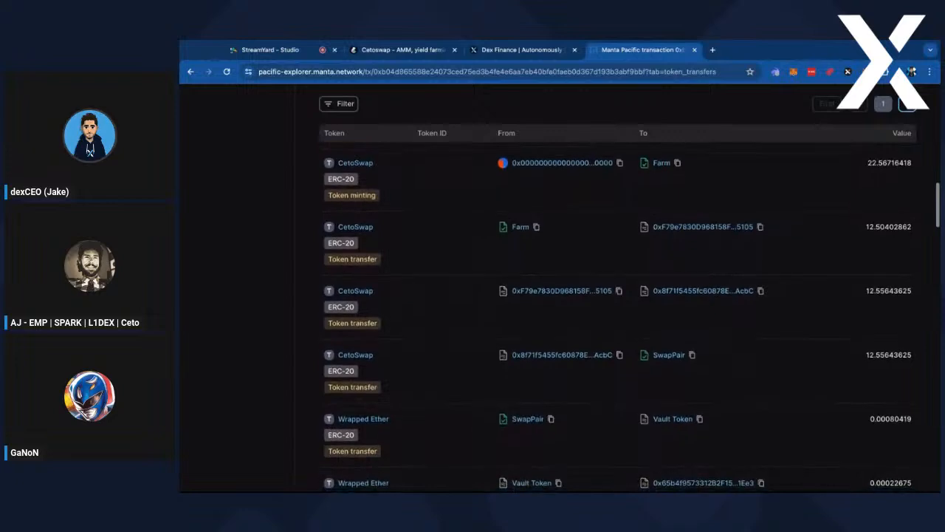
scroll(655, 326, "down", 2)
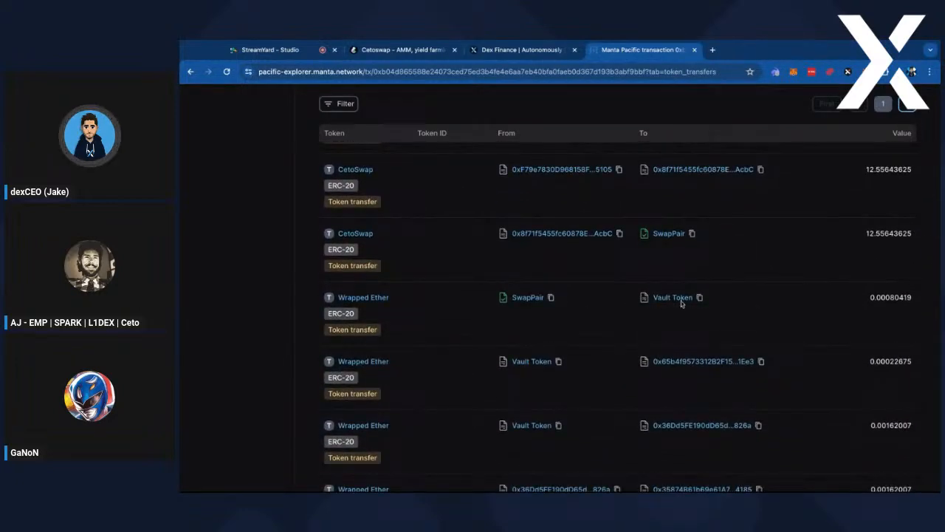
scroll(644, 362, "down", 1)
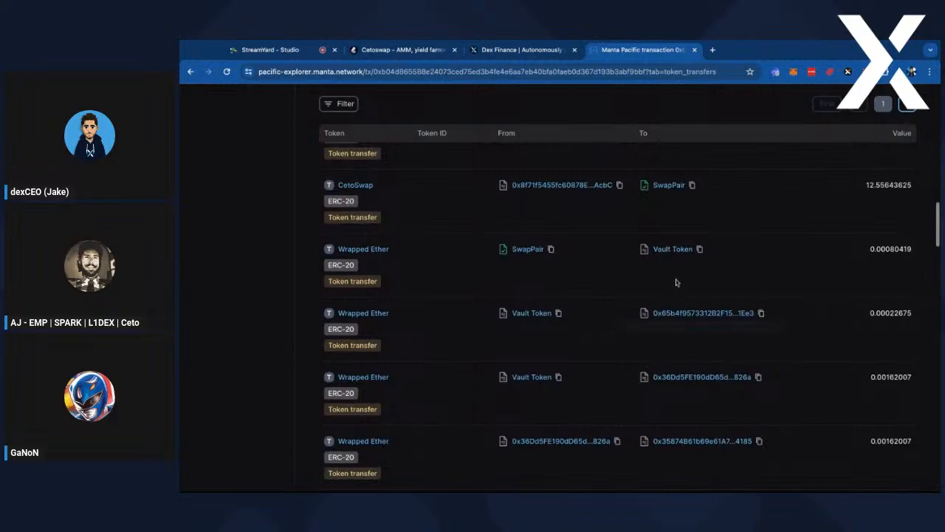
Follow the Wrapped Ether transfers into the gCETO404 Maxi ETF and examine its token purchases and minting
scroll(663, 288, "down", 1)
scroll(661, 290, "down", 7)
scroll(655, 294, "down", 5)
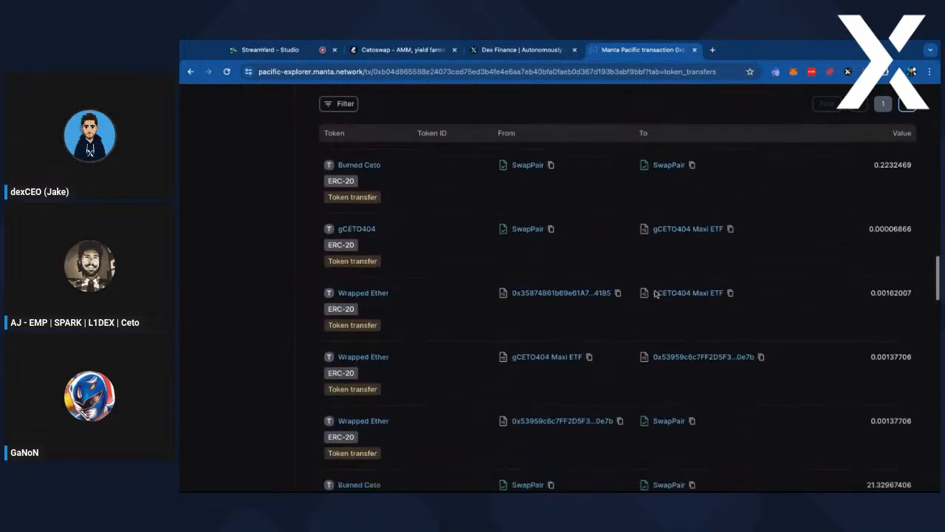
scroll(597, 282, "down", 5)
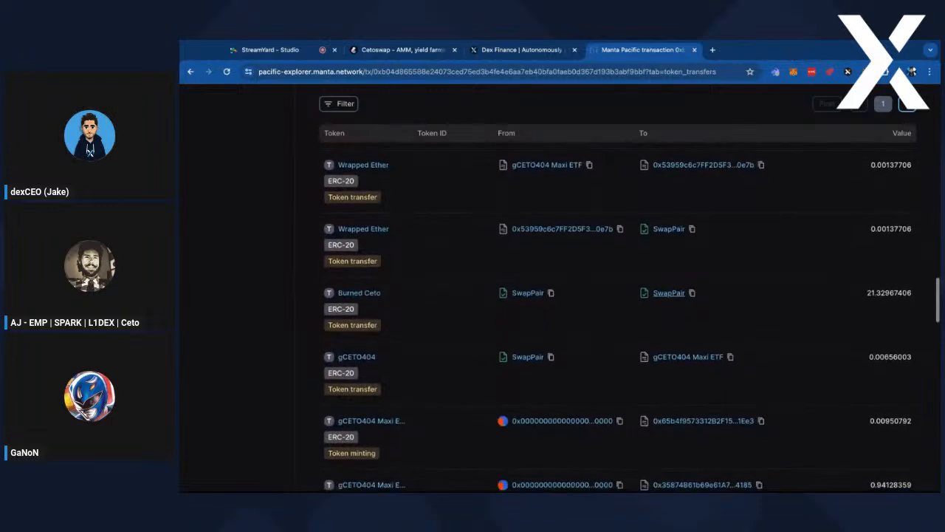
scroll(597, 282, "down", 5)
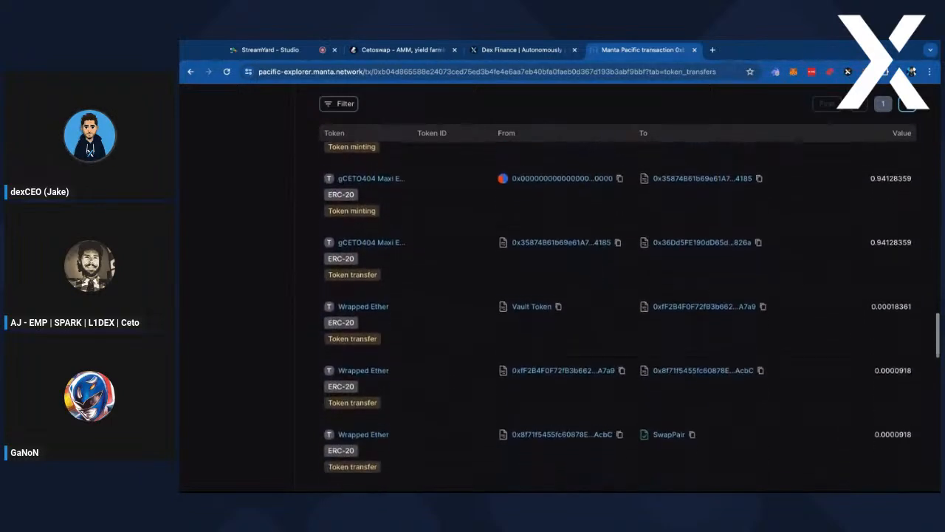
Examine the compounding transfers that mint CetoSwap LPs and send them to the farm, and return to the start of the transfer list
scroll(643, 310, "down", 3)
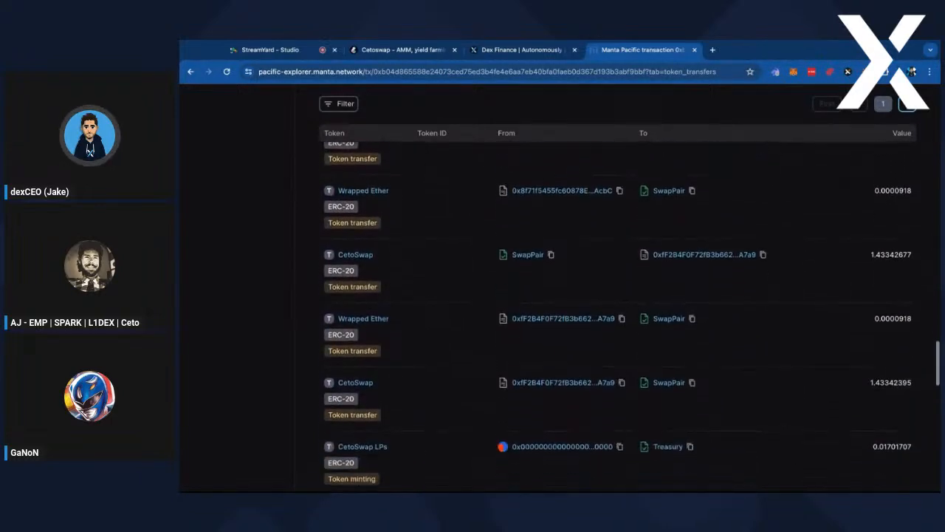
scroll(619, 310, "down", 3)
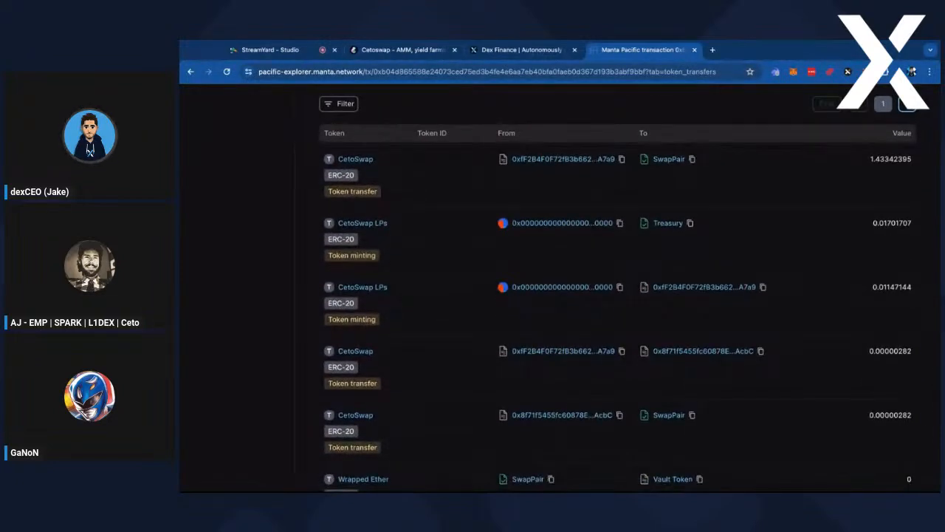
scroll(619, 310, "down", 3)
scroll(619, 310, "down", 3)
scroll(619, 311, "down", 3)
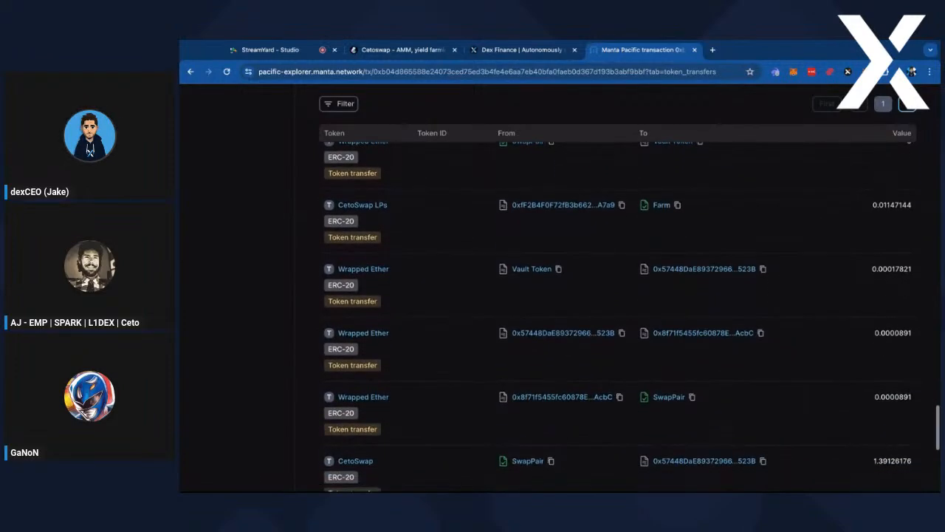
scroll(647, 225, "down", 5)
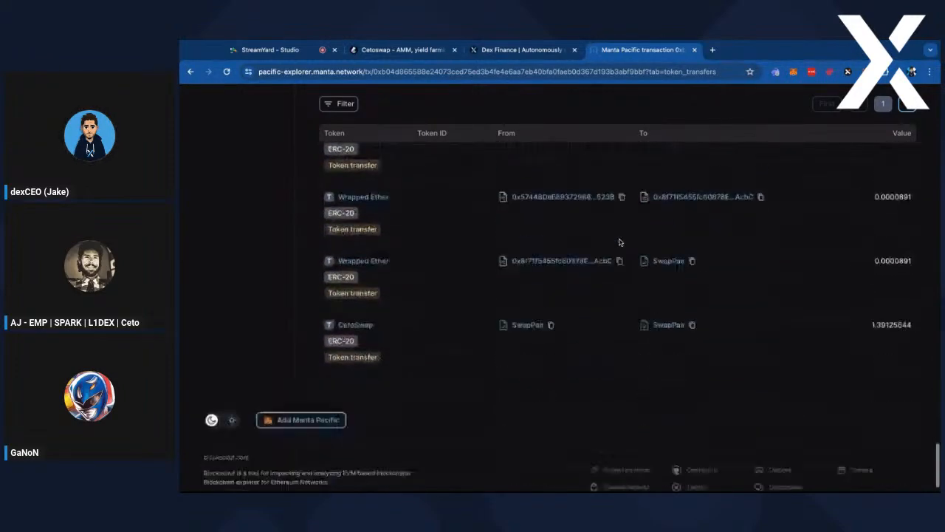
scroll(620, 241, "up", 15)
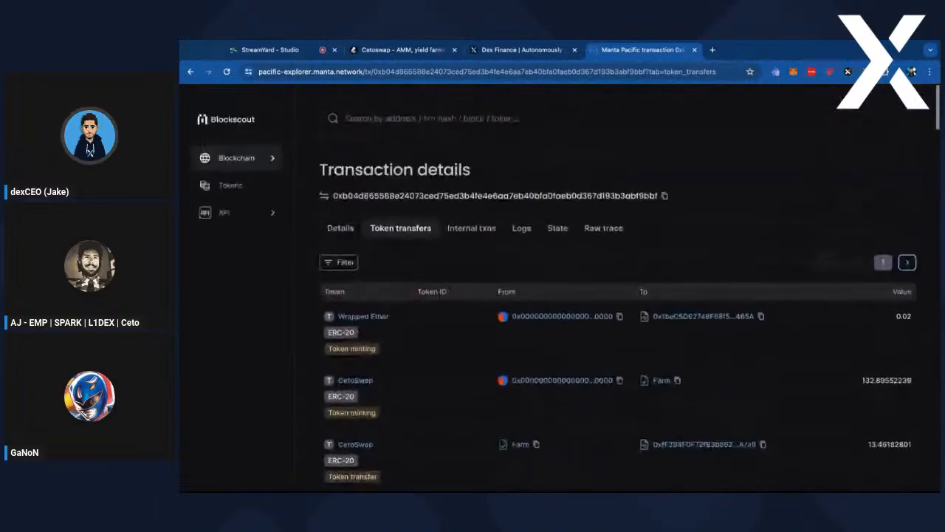
Close the transaction explorer page and review the take-profit setting in the gCETO MAXI vault's summary
left_click(694, 49)
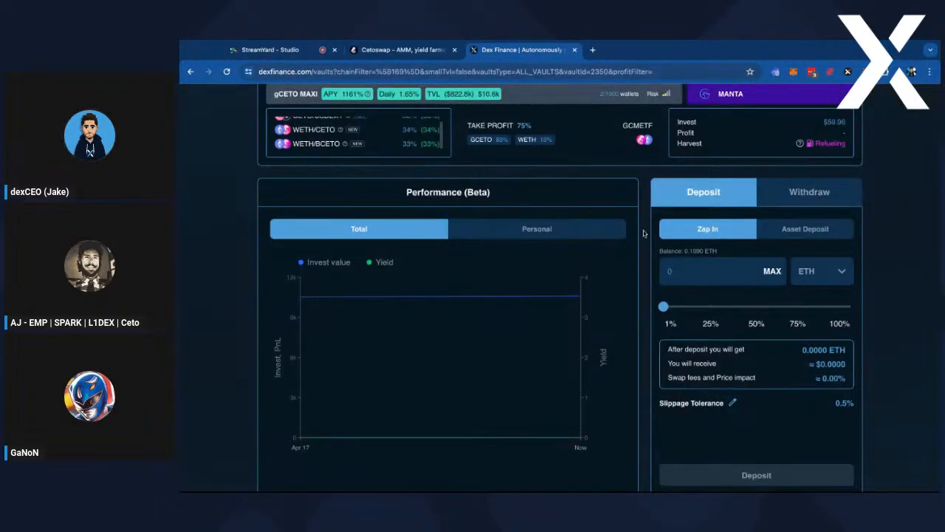
scroll(644, 234, "up", 2)
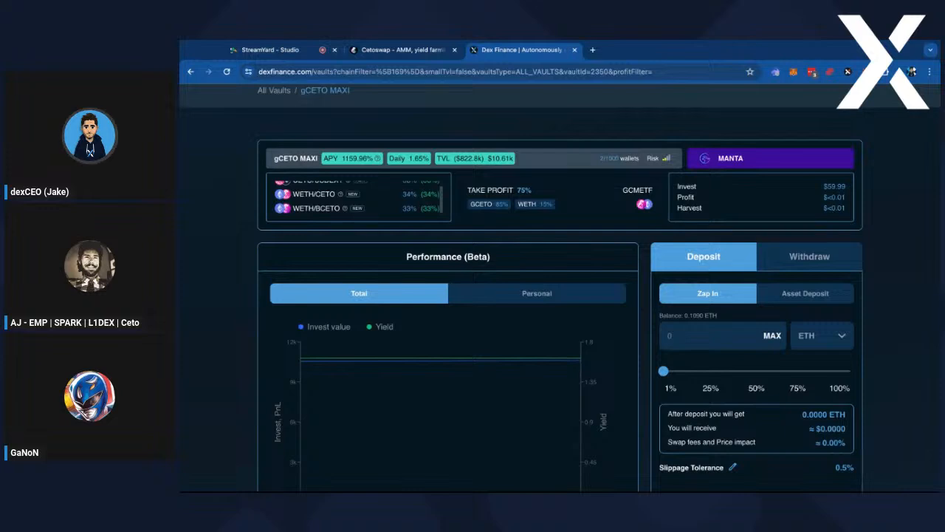
triple_click(467, 192)
left_click_drag(468, 192, 538, 192)
left_click_drag(540, 190, 468, 191)
left_click(543, 190)
triple_click(465, 190)
left_click(463, 191)
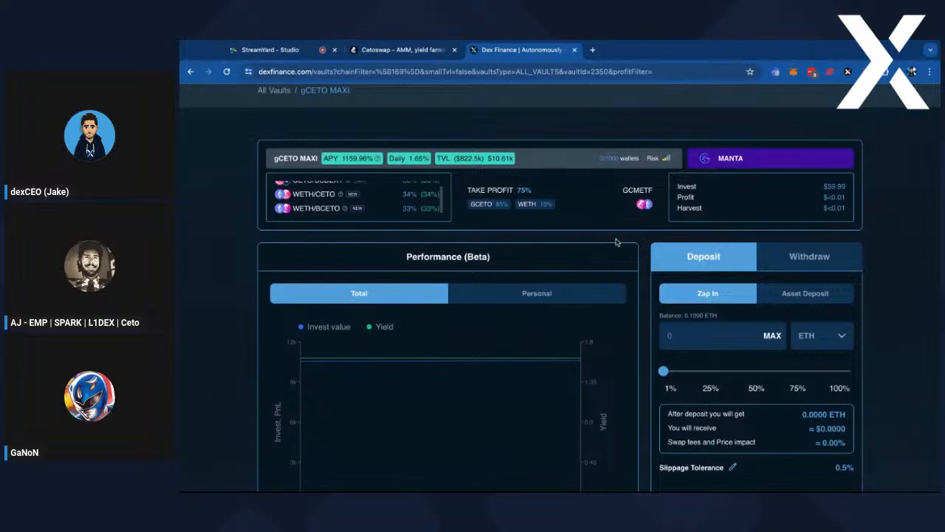
Check the vault's claimable take profit, open its gCeto Maxi (GCMETF) fund page, and review the fund's description and asset allocation
scroll(646, 259, "down", 5)
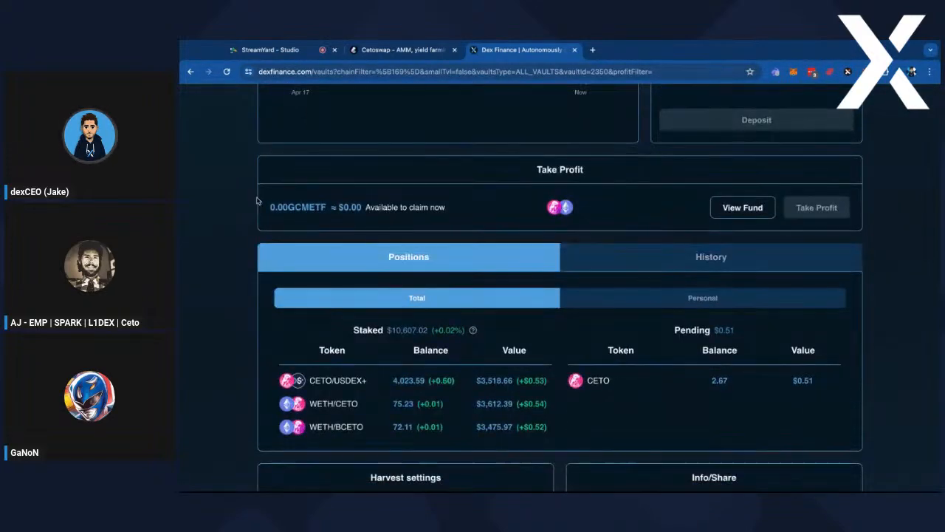
left_click(739, 216)
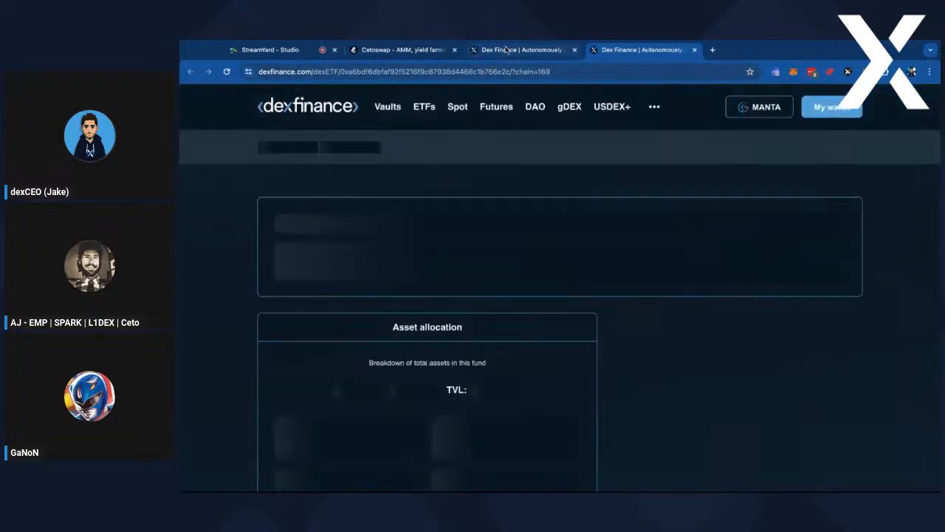
left_click(517, 49)
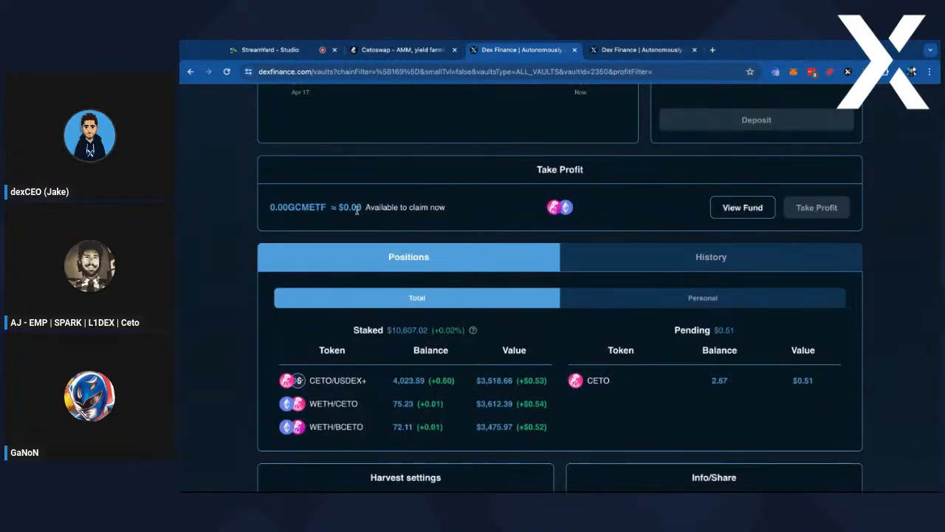
left_click_drag(283, 208, 421, 208)
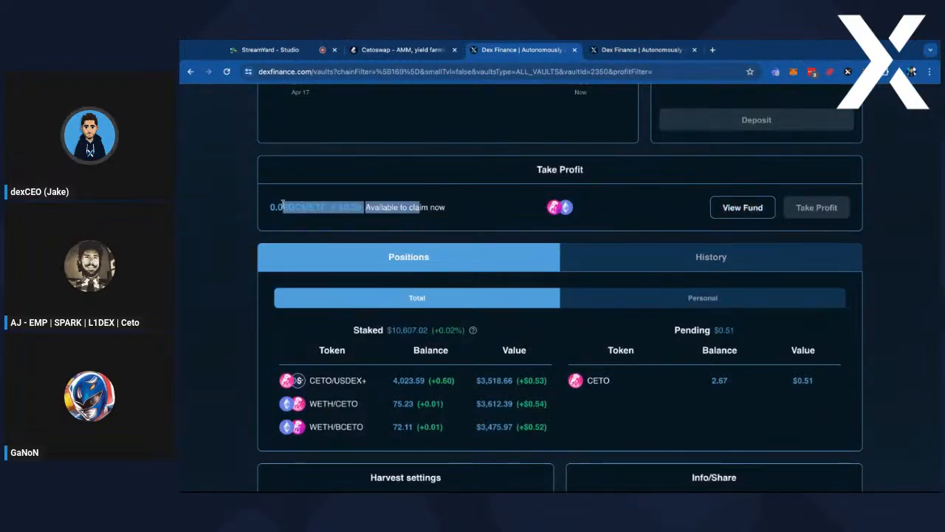
left_click(748, 212)
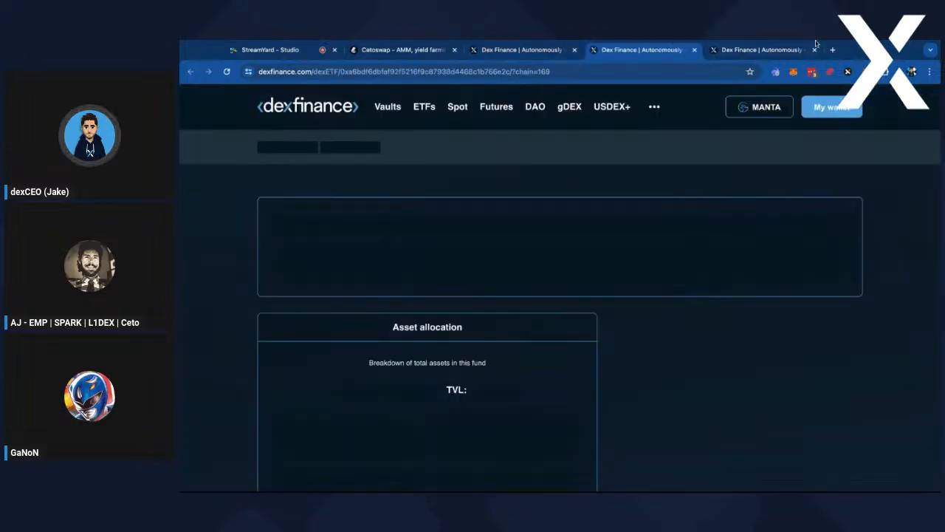
left_click(816, 46)
left_click(815, 51)
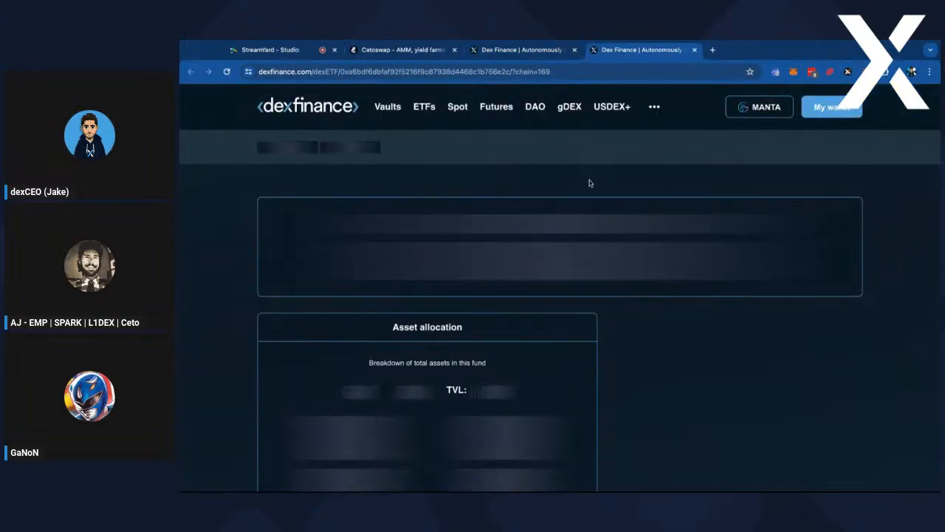
scroll(590, 185, "down", 1)
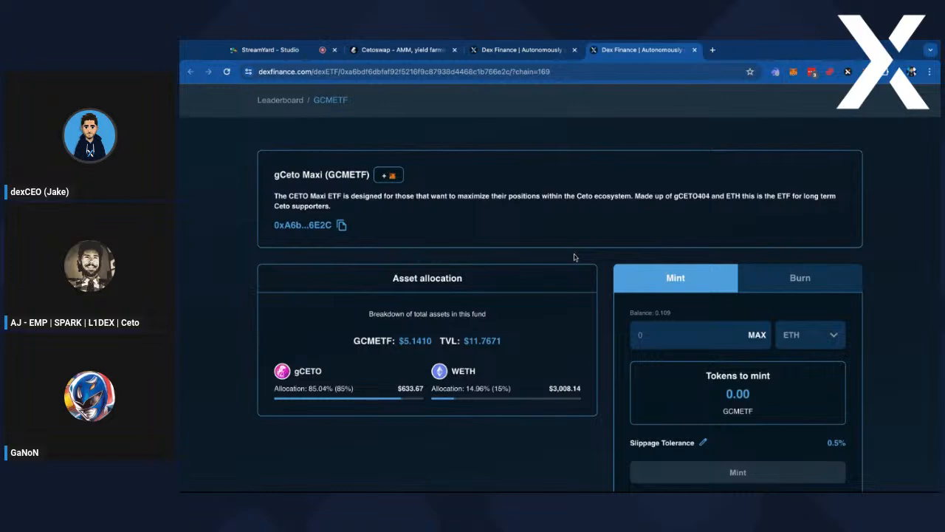
left_click_drag(271, 174, 370, 175)
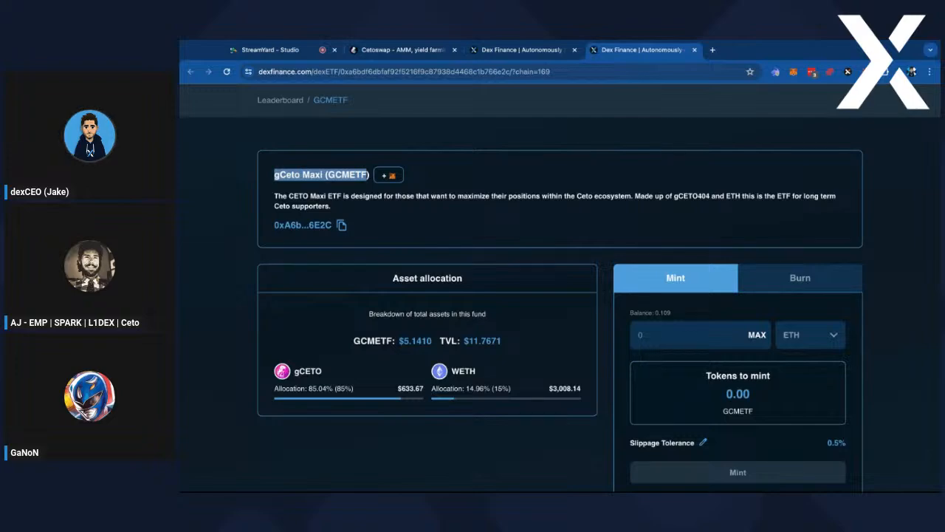
Return to the gCETO MAXI vault and examine the pending rewards in its total positions
left_click(510, 49)
scroll(416, 232, "up", 4)
scroll(416, 231, "up", 3)
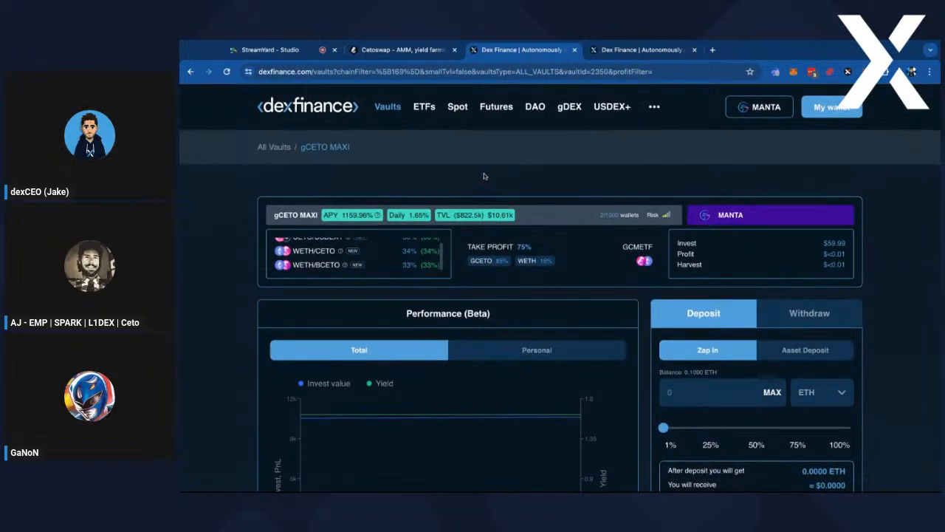
left_click(624, 50)
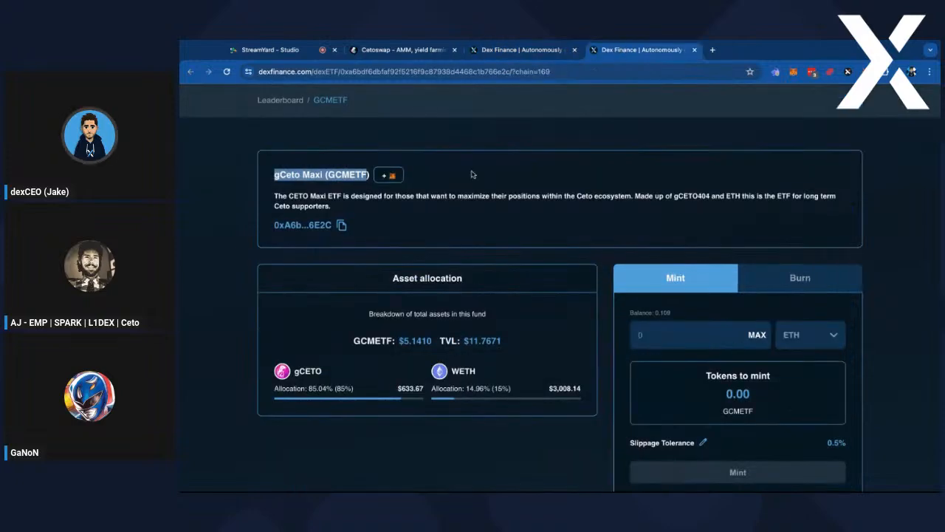
left_click(484, 50)
scroll(632, 430, "down", 3)
scroll(632, 430, "down", 3)
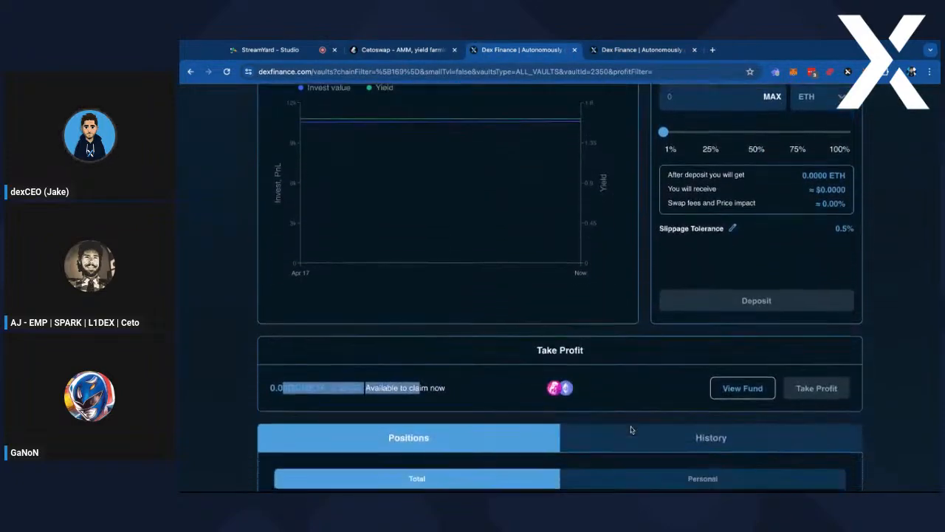
left_click_drag(736, 423, 684, 424)
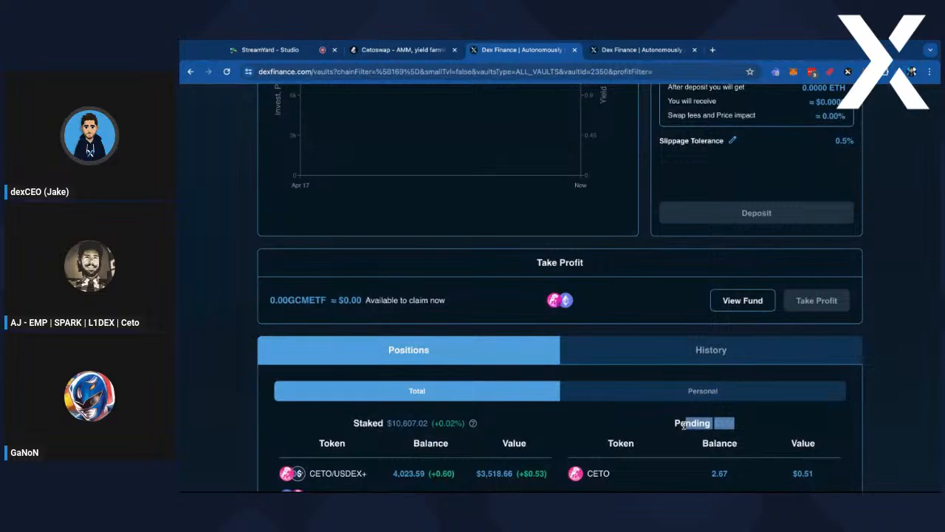
left_click(742, 428)
triple_click(659, 427)
scroll(659, 428, "up", 5)
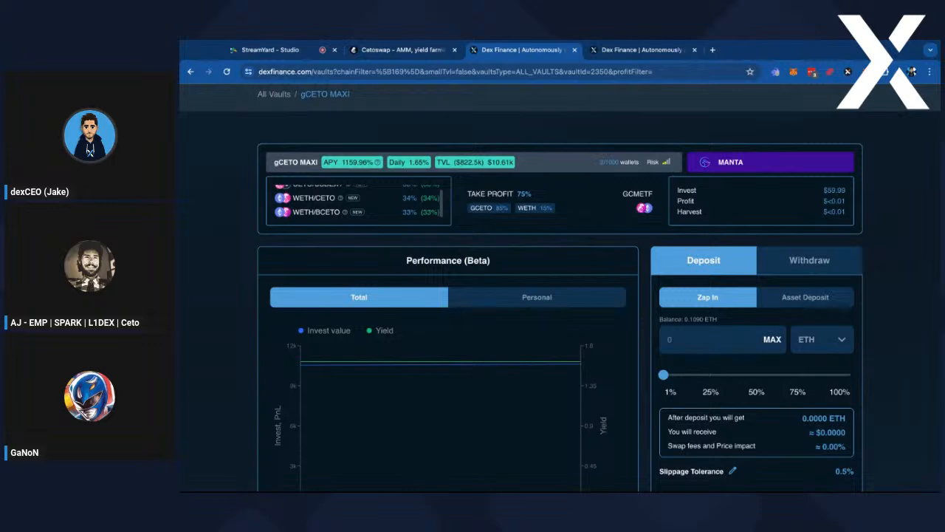
Compare the vault's take-profit token split with the gCETO and WETH allocations on the GCMETF fund page
double_click(519, 195)
left_click_drag(464, 211, 565, 215)
left_click(565, 215)
left_click(619, 53)
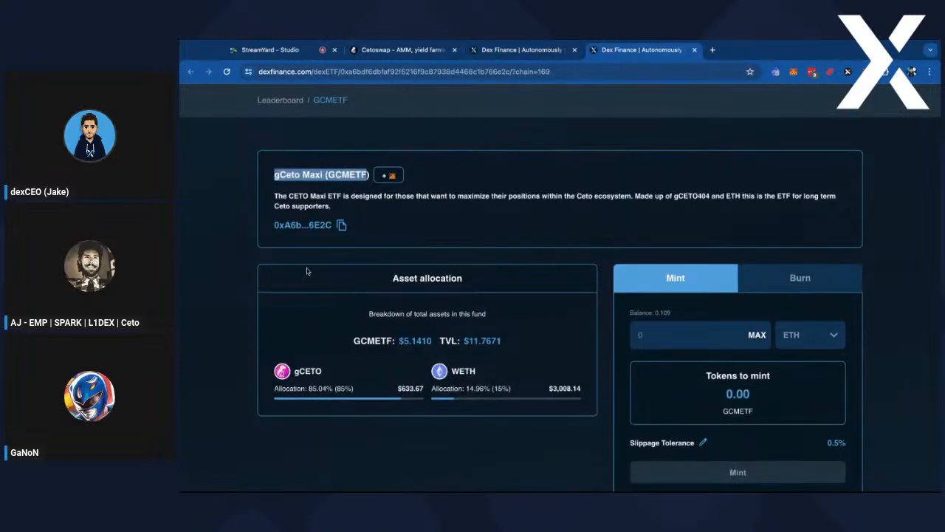
left_click_drag(327, 389, 355, 393)
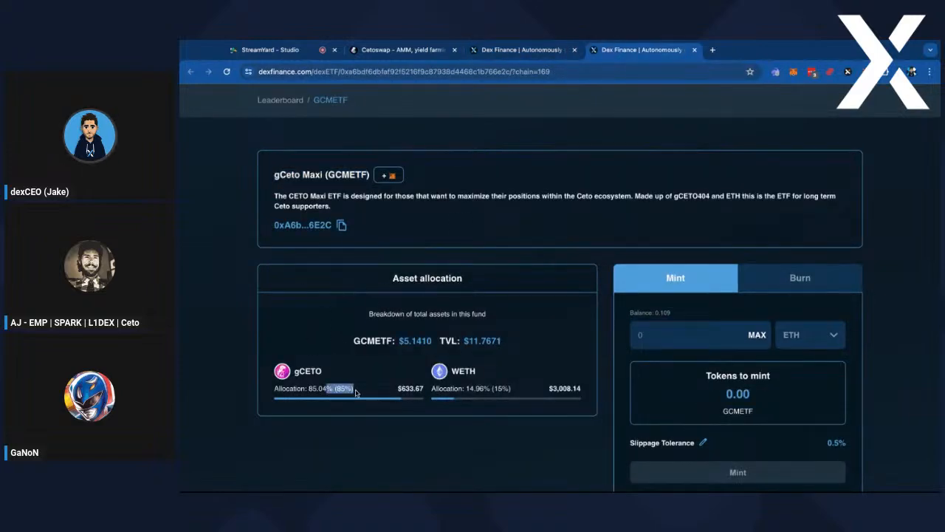
triple_click(520, 390)
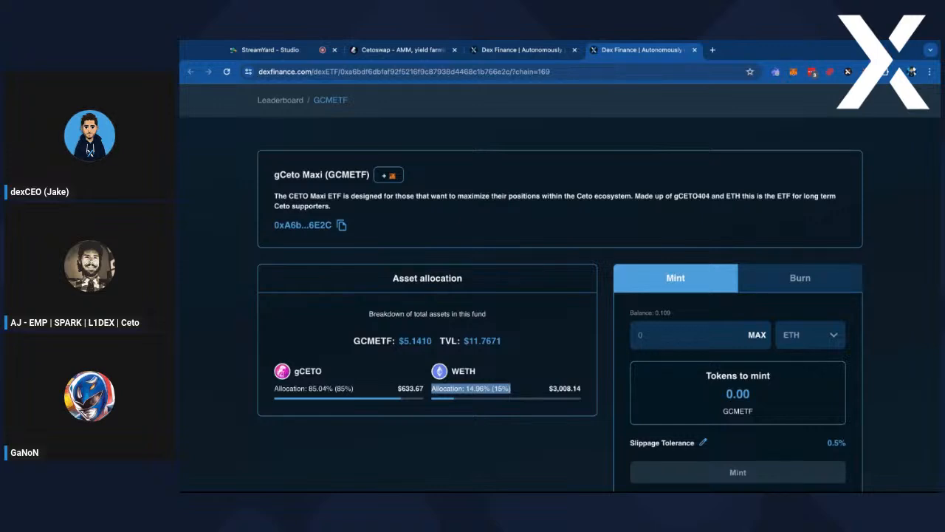
scroll(285, 153, "up", 2)
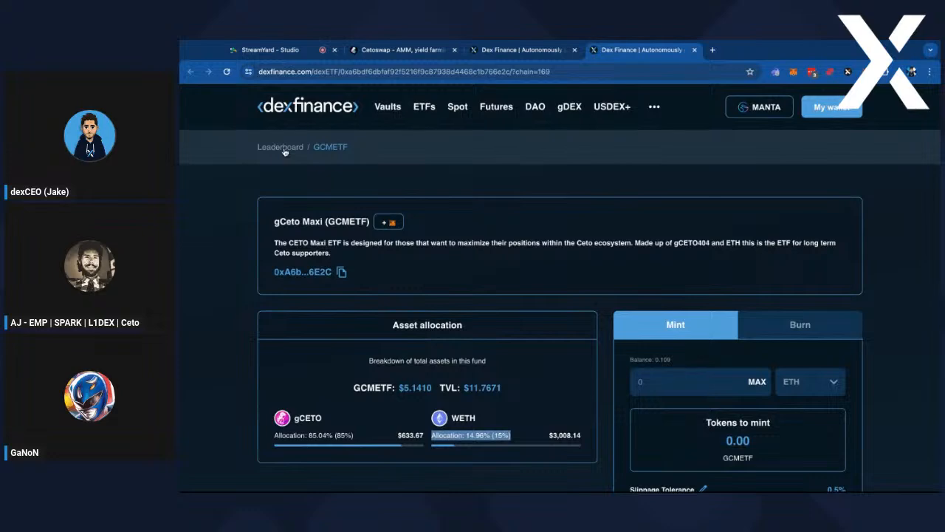
Go back from the gCETO MAXI vault to the list of all Manta vaults
left_click(517, 52)
scroll(281, 161, "up", 2)
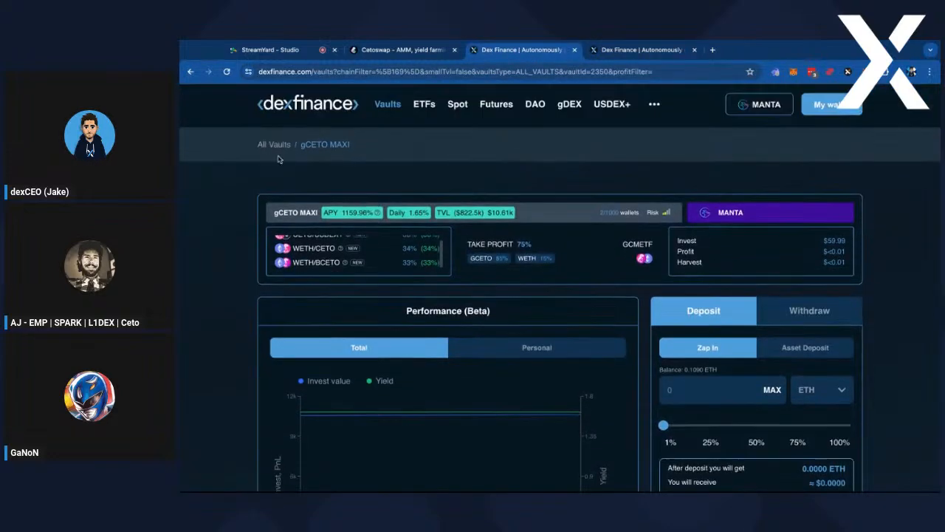
left_click(275, 145)
scroll(423, 168, "down", 1)
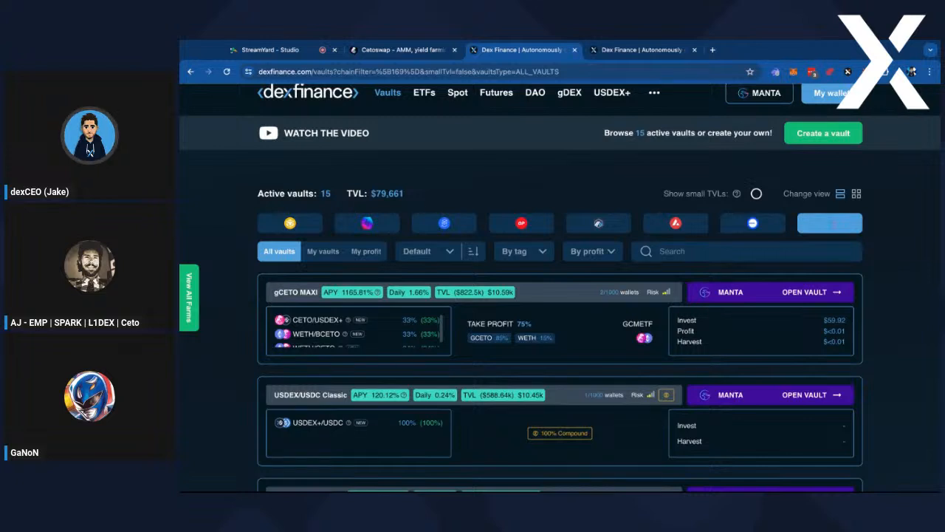
Switch to CetoSwap, look over the active farms, and limit the list to staked farms only
left_click(390, 50)
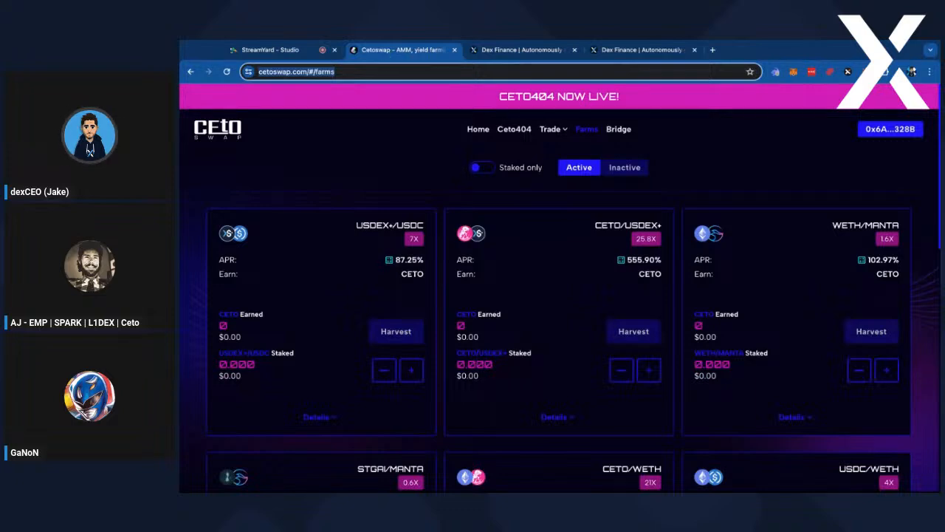
left_click(418, 173)
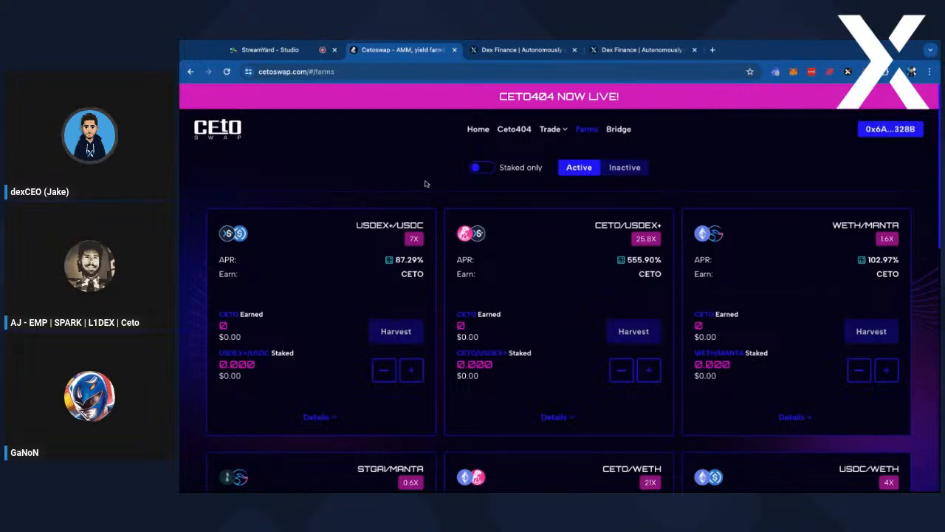
scroll(448, 205, "down", 1)
scroll(445, 212, "down", 1)
scroll(444, 212, "up", 1)
scroll(445, 212, "down", 1)
scroll(480, 174, "down", 1)
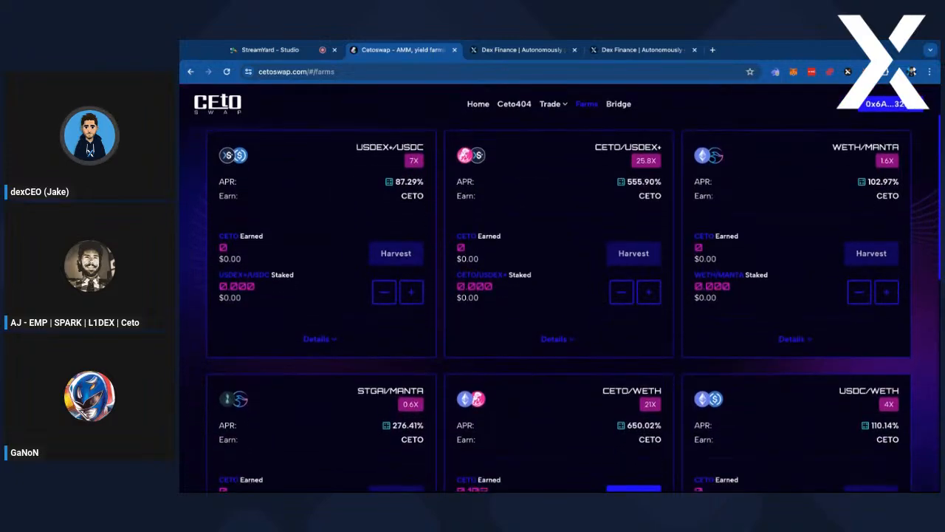
scroll(480, 173, "up", 2)
left_click(480, 169)
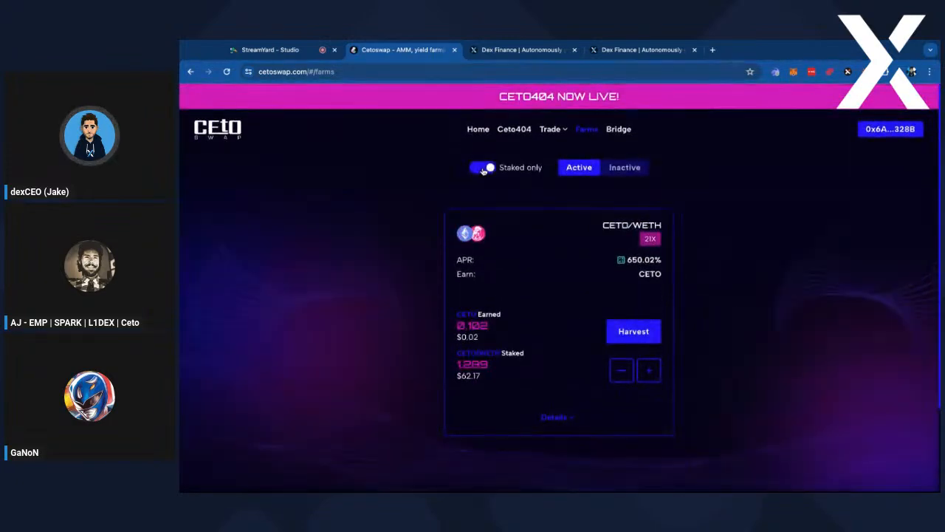
Submit a withdrawal of the maximum 1.289202278064654043 CETO/WETH from the staked farm
scroll(503, 188, "down", 2)
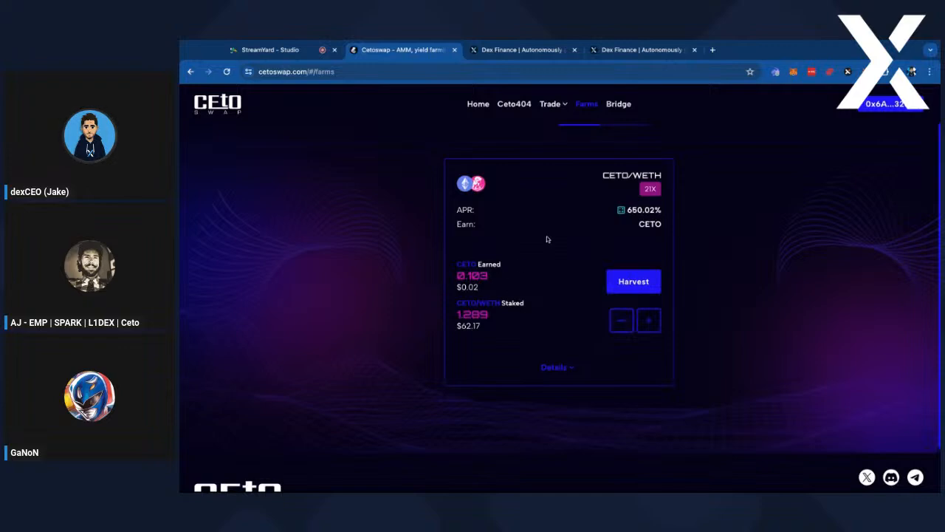
triple_click(599, 182)
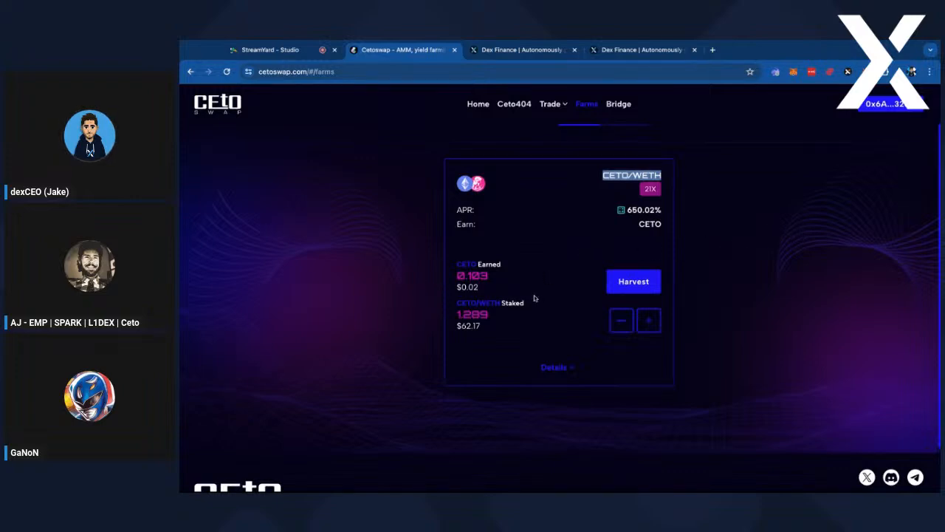
left_click(620, 319)
left_click(661, 299)
left_click(585, 337)
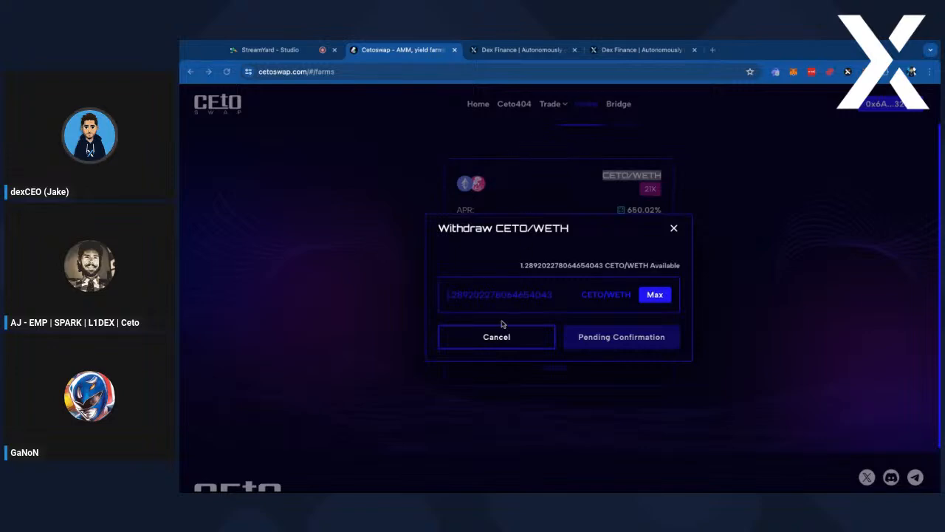
left_click(506, 369)
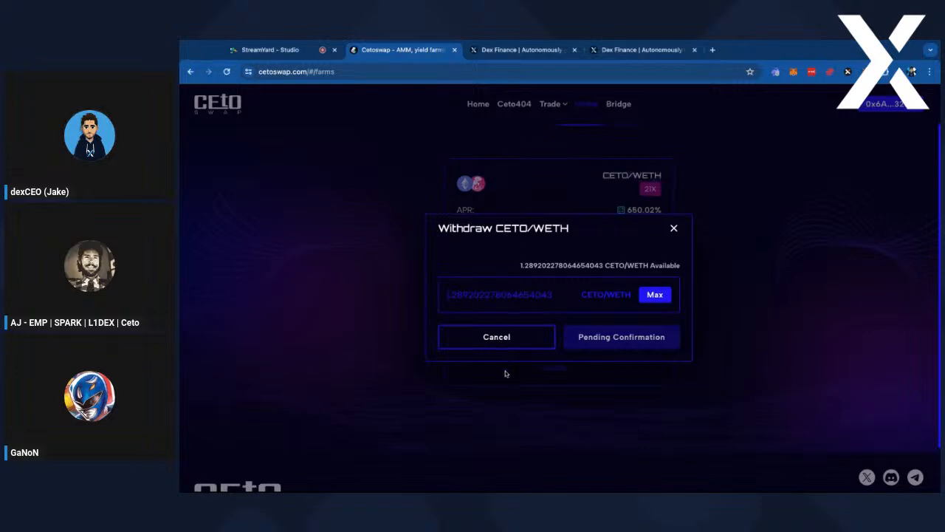
Switch back to Dex Finance, browse the Manta vaults, and examine the farm pairs in gCETO MAXI
left_click(525, 49)
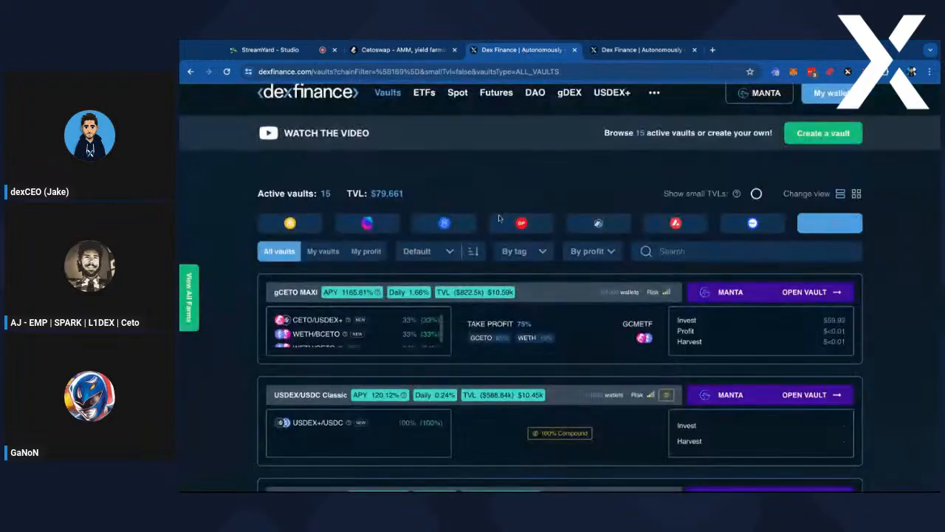
scroll(484, 193, "down", 2)
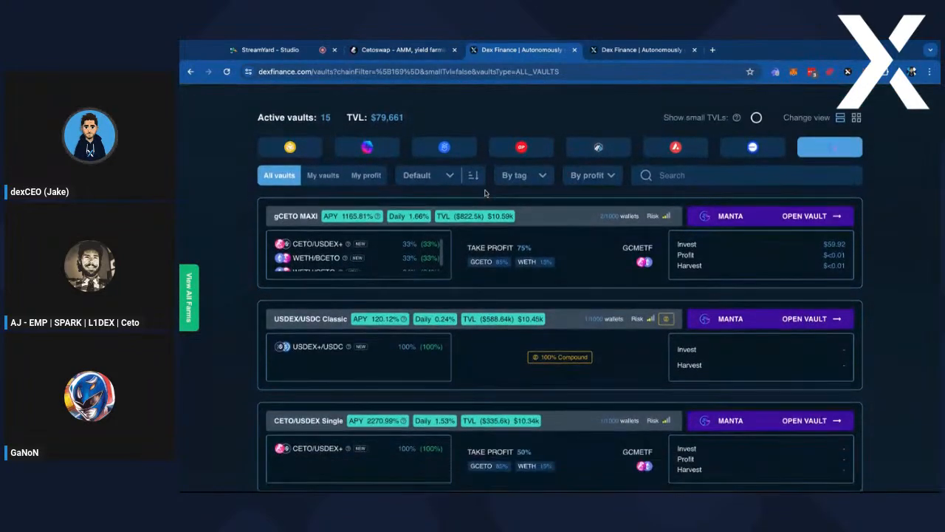
scroll(560, 288, "down", 3)
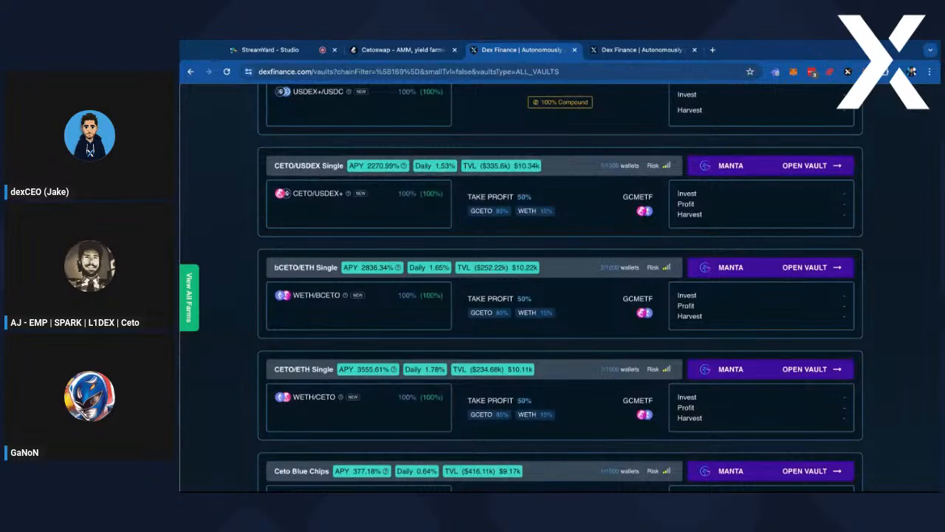
scroll(560, 288, "down", 2)
scroll(560, 289, "up", 5)
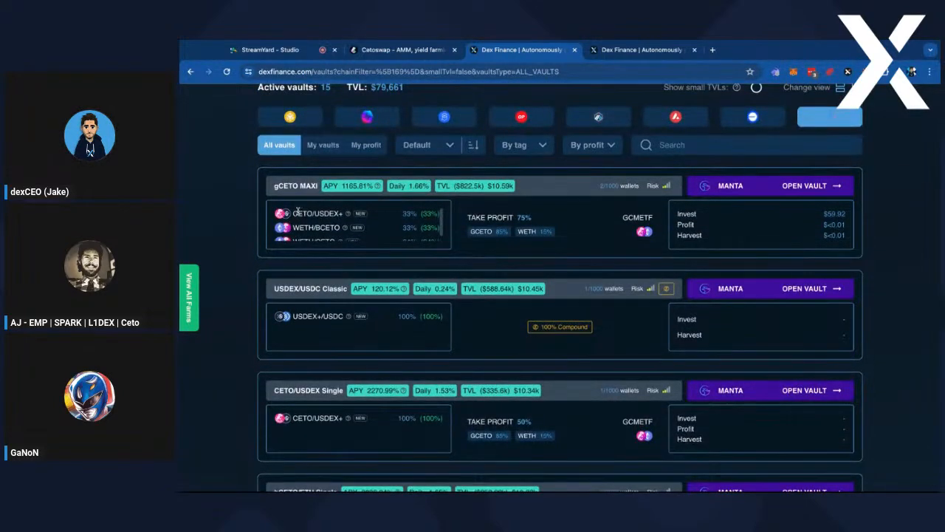
left_click_drag(297, 210, 367, 240)
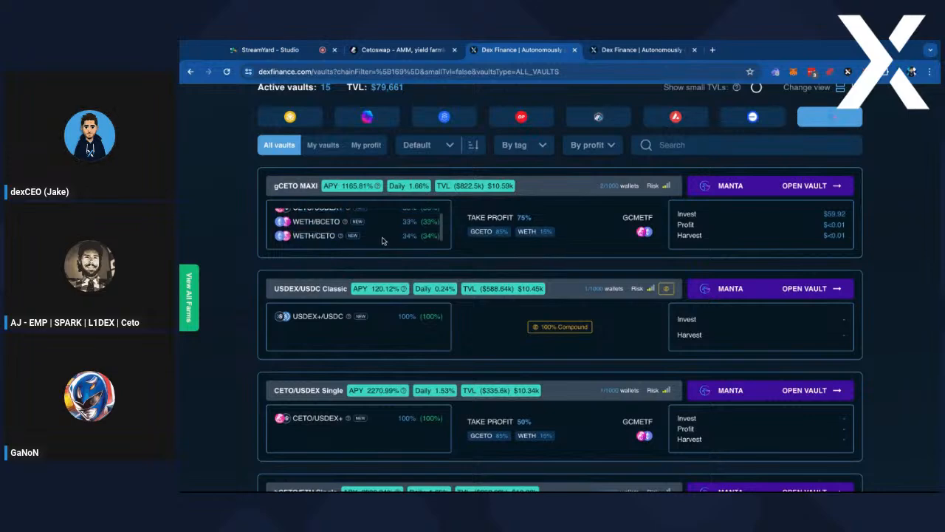
Browse the Manta vaults and open the CETO/ETH Single vault
scroll(484, 312, "down", 1)
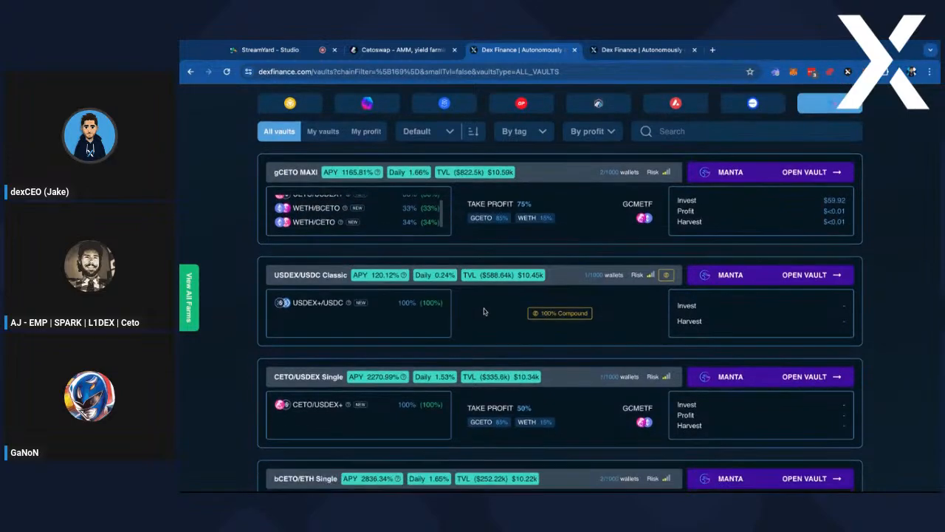
scroll(484, 312, "down", 2)
scroll(493, 303, "down", 5)
scroll(493, 303, "down", 2)
scroll(443, 266, "down", 3)
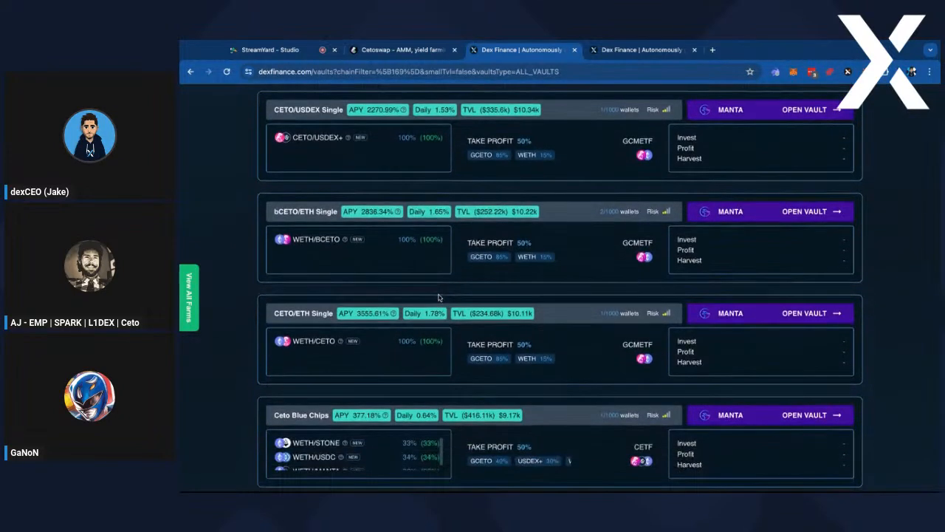
double_click(276, 314)
left_click(275, 314)
left_click(271, 322)
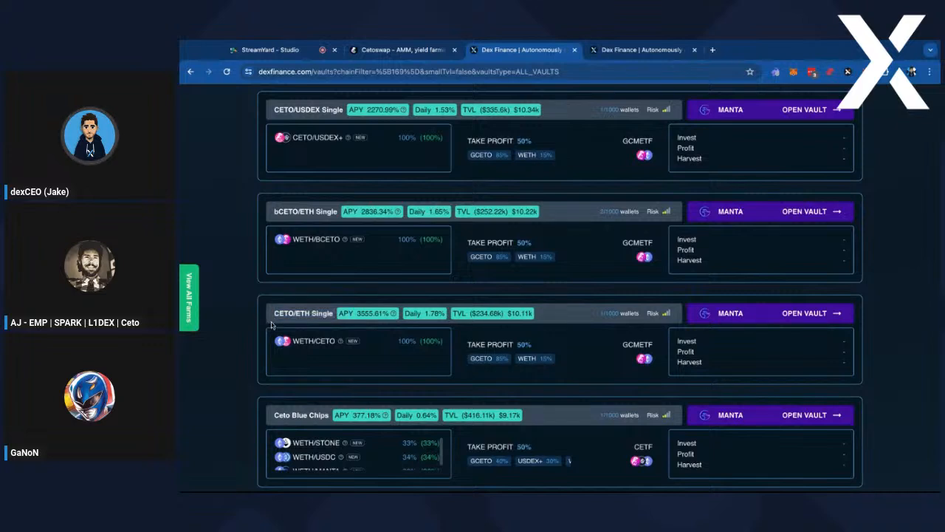
triple_click(272, 318)
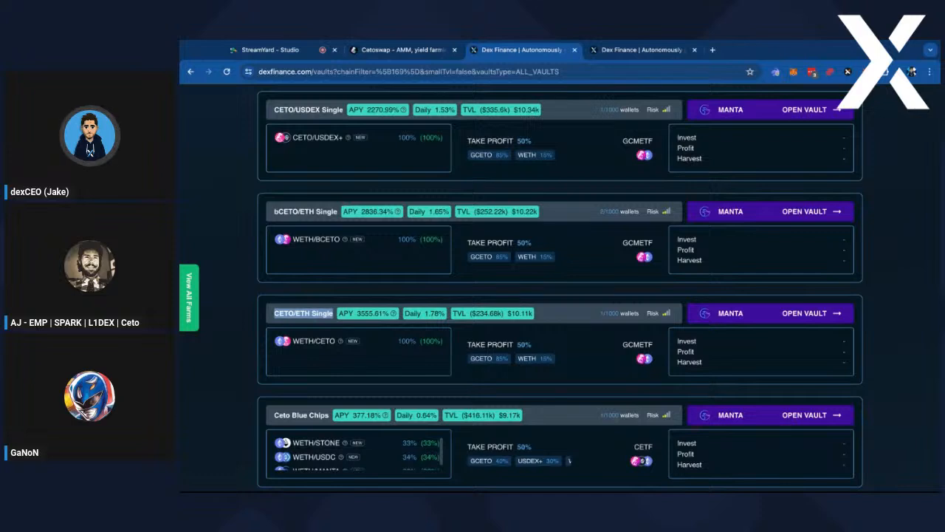
left_click(310, 315)
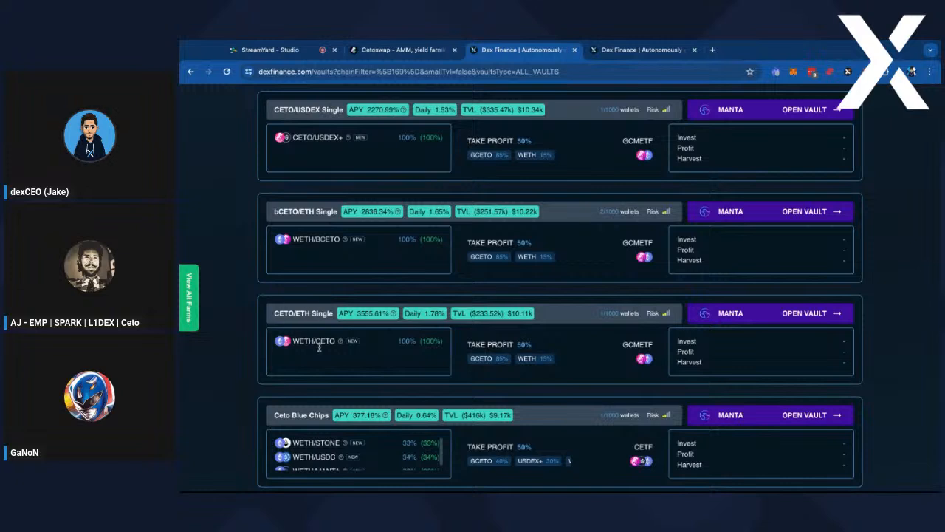
left_click(818, 315)
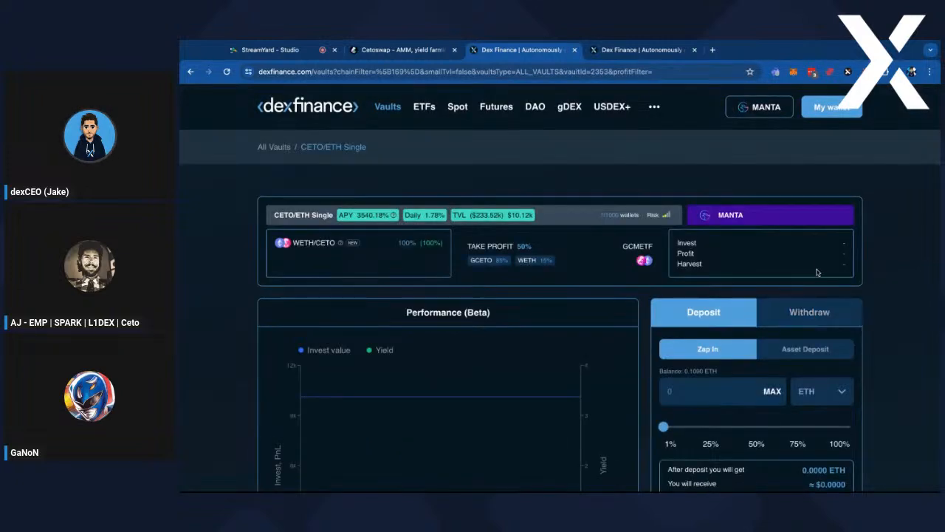
Preview a zap-in deposit of the maximum ETH balance, and reduce the amount to about 0.0370 ETH
scroll(817, 295, "down", 2)
scroll(817, 268, "down", 2)
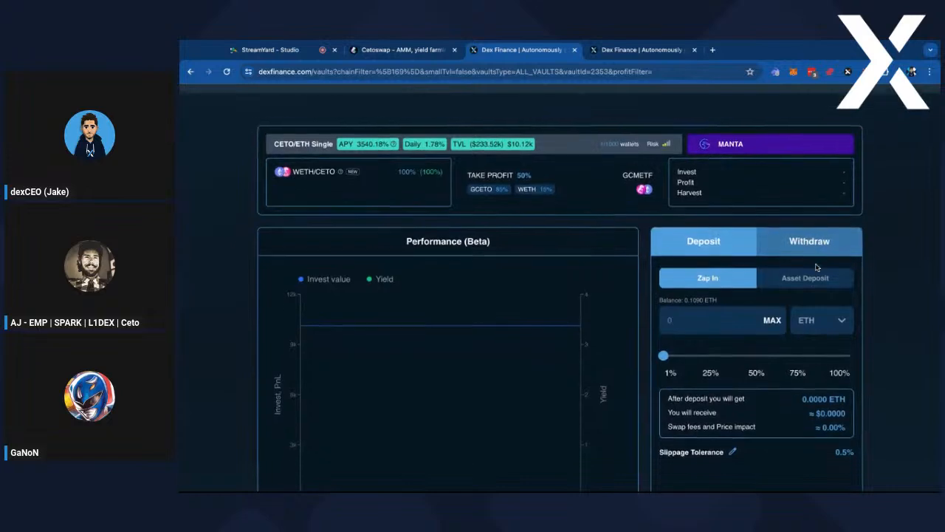
scroll(759, 225, "down", 1)
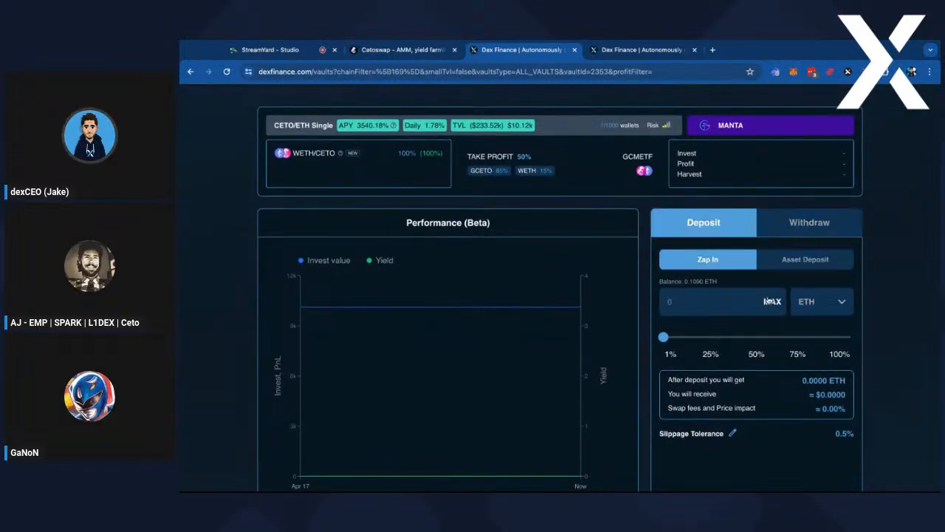
left_click(772, 302)
scroll(772, 301, "down", 3)
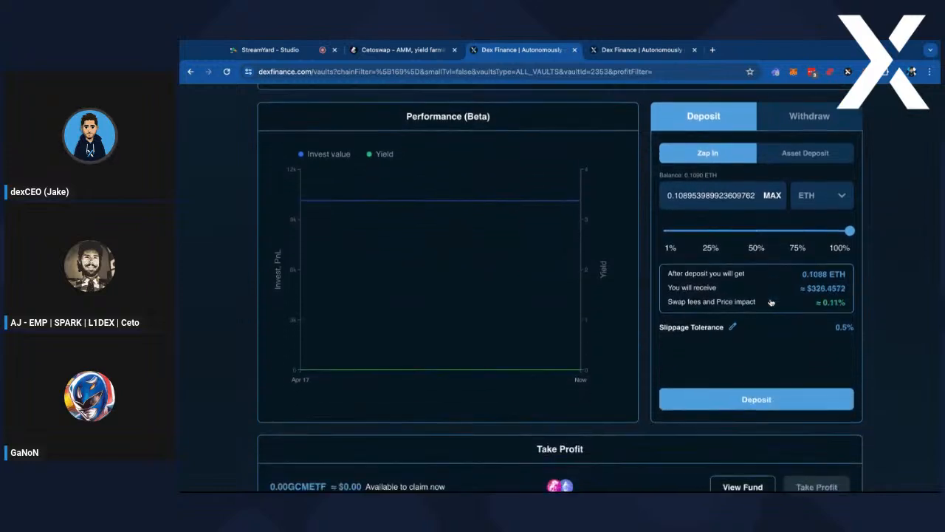
left_click(733, 233)
mouse_move(732, 233)
left_mouse_down()
mouse_move(702, 231)
mouse_move(726, 231)
left_mouse_up()
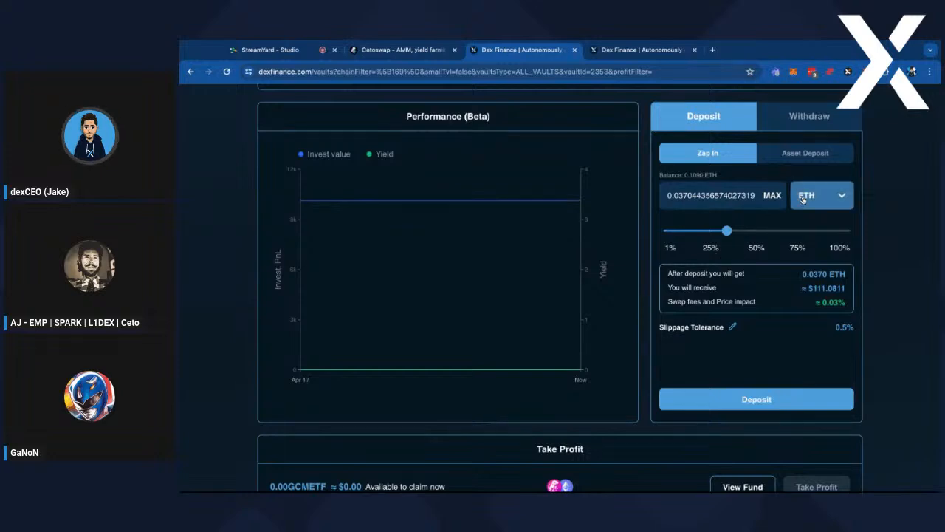
Set up an asset deposit of 100% of the WETH/CETO balance, approve it, and submit the deposit
left_click(790, 159)
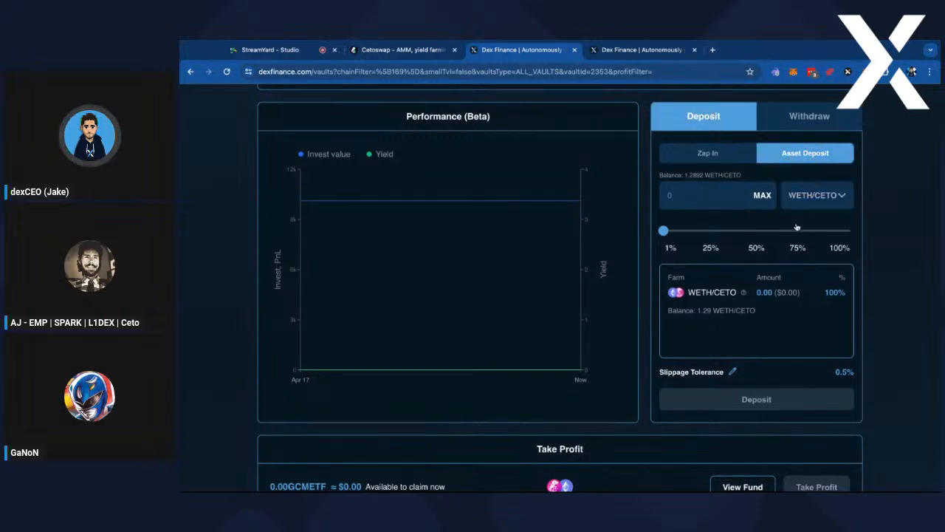
left_click(753, 232)
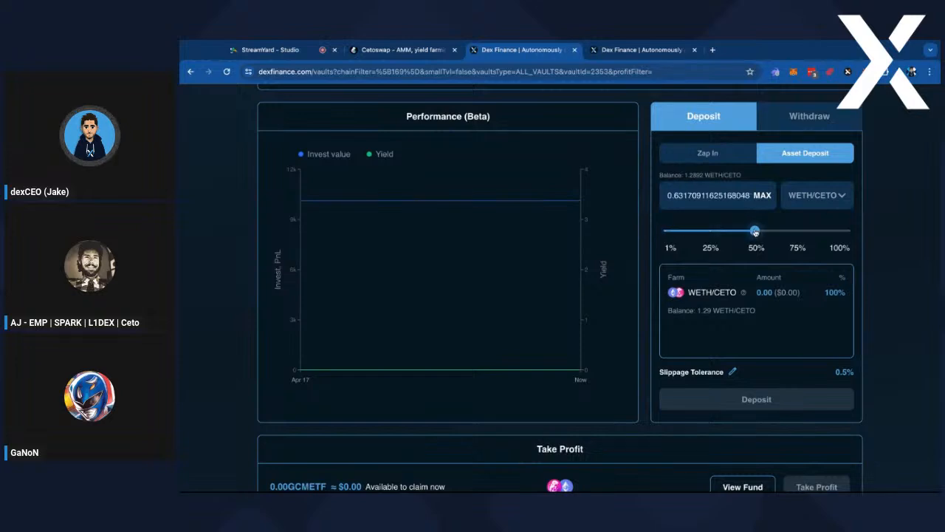
left_click_drag(755, 231, 850, 231)
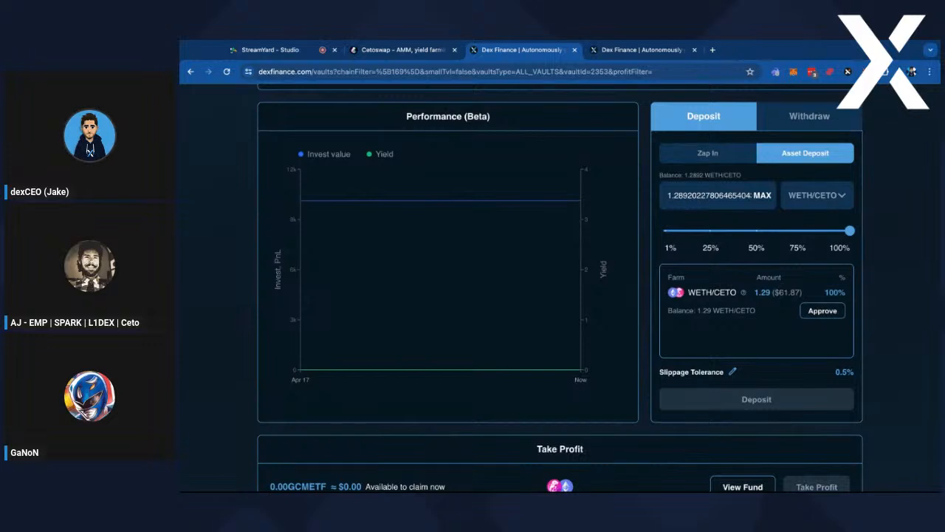
left_click(811, 315)
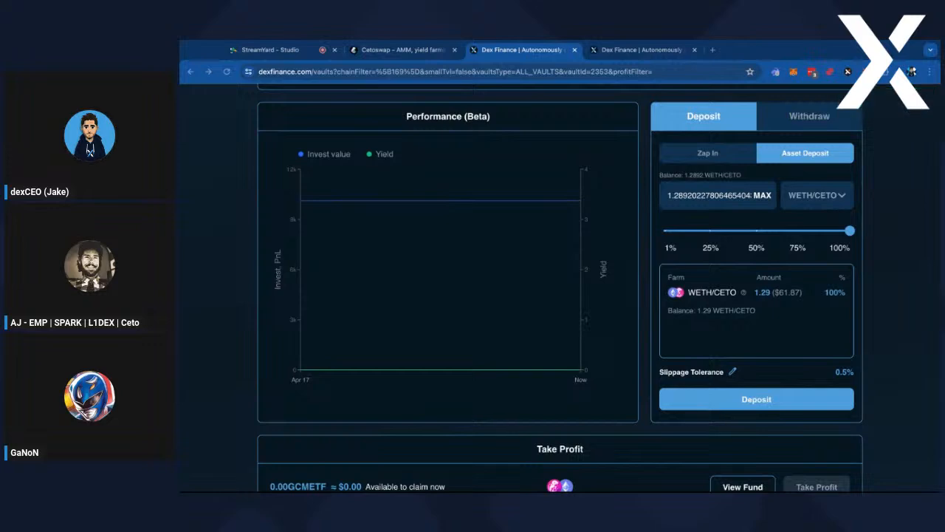
left_click(771, 409)
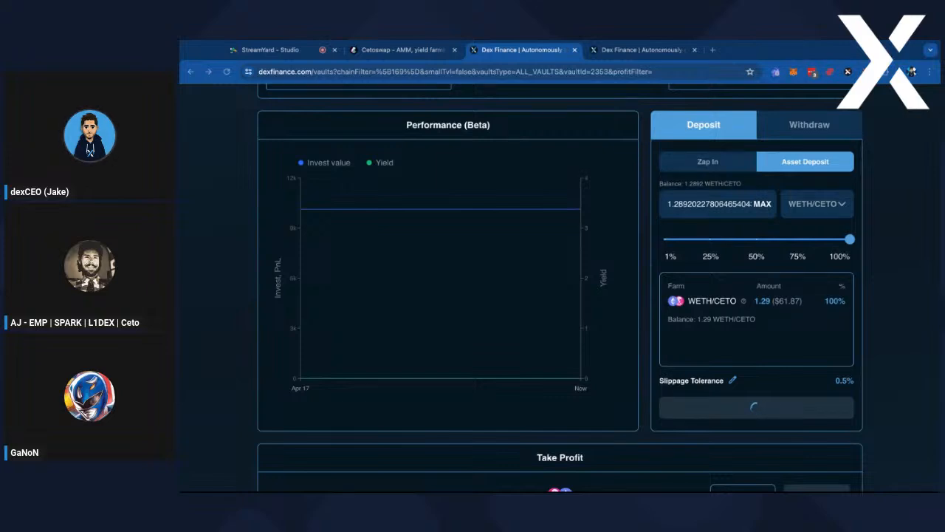
Examine the CETO/ETH Single vault's summary, take-profit section and staked positions
scroll(560, 288, "up", 1)
scroll(560, 288, "up", 1)
scroll(559, 288, "down", 1)
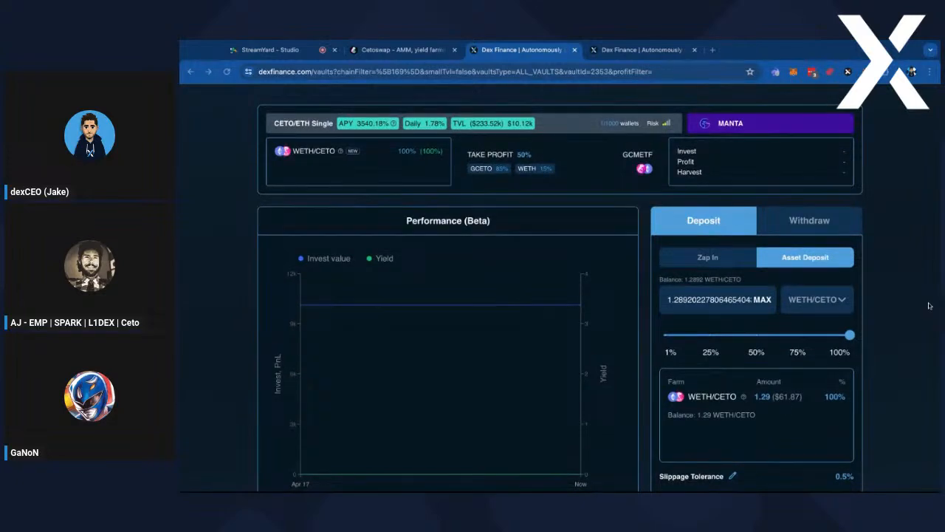
scroll(929, 305, "up", 1)
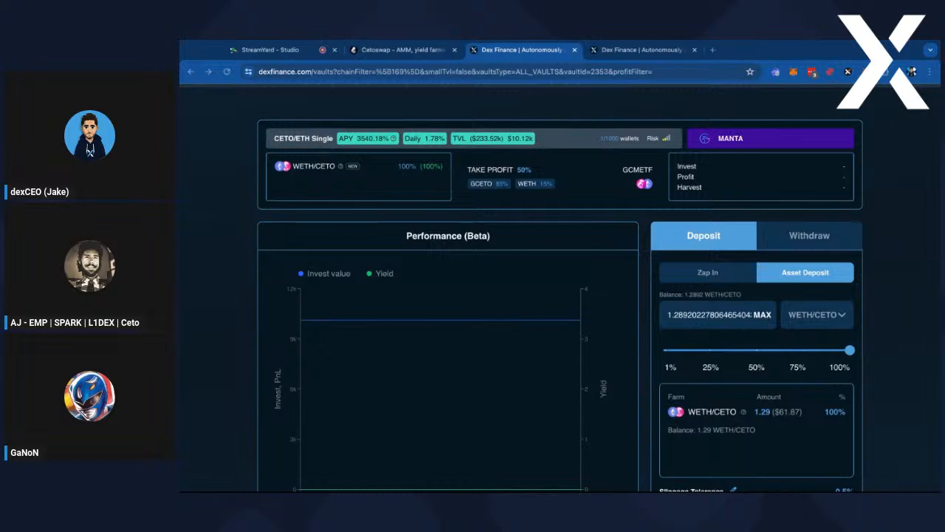
scroll(560, 295, "down", 1)
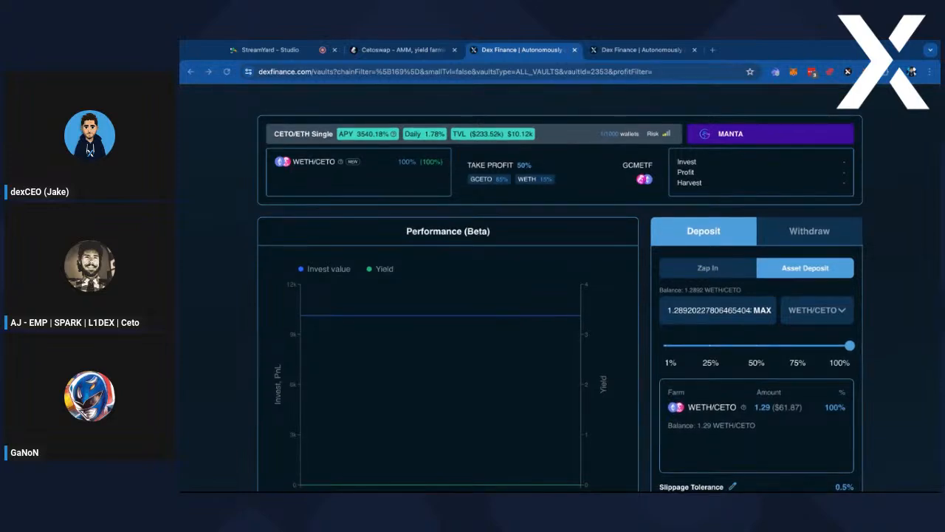
scroll(569, 267, "down", 4)
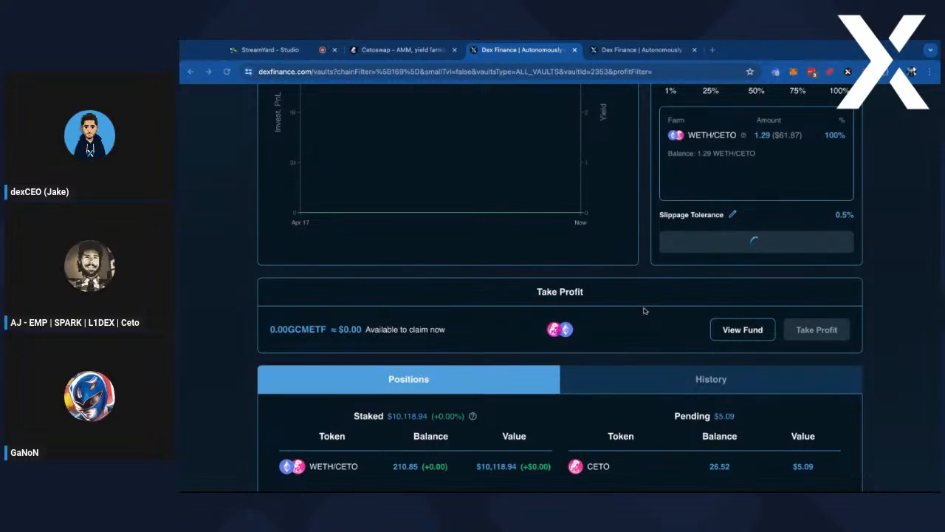
scroll(643, 311, "up", 4)
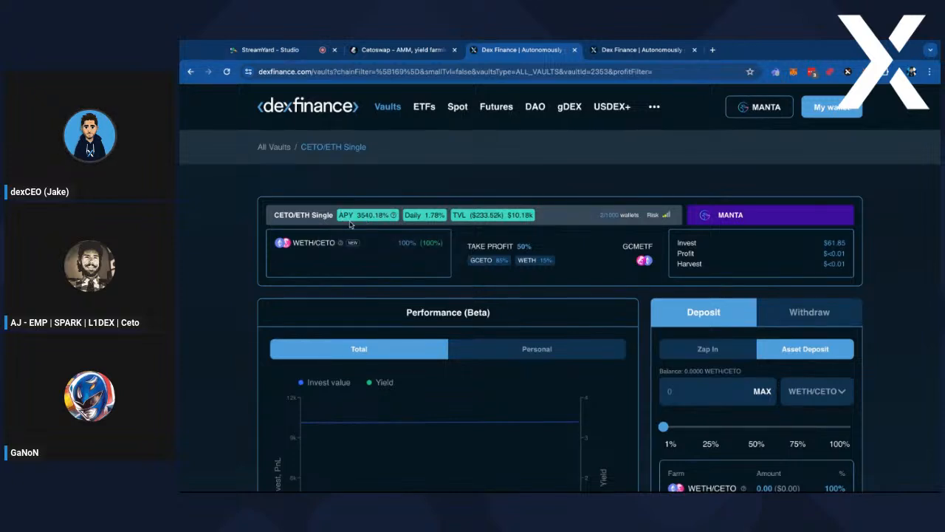
Switch to CetoSwap and check the APR of the CETO/WETH farm
left_click(412, 50)
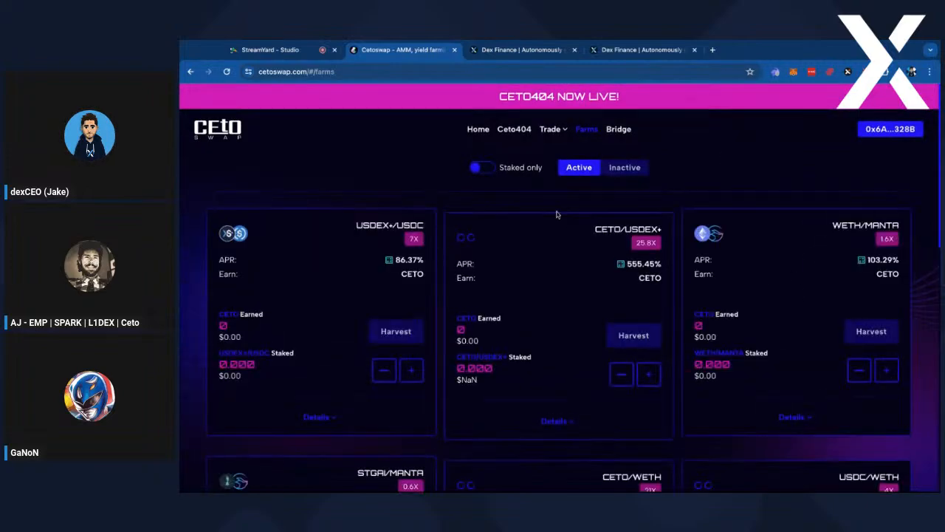
scroll(572, 224, "down", 4)
scroll(574, 224, "up", 1)
left_click_drag(603, 186, 602, 187)
left_click(669, 191)
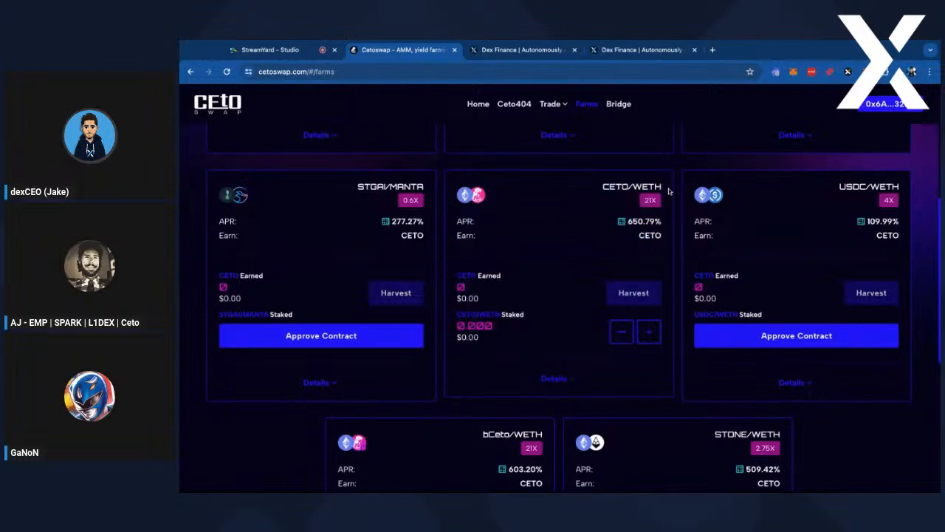
double_click(636, 222)
left_click(636, 221)
double_click(637, 222)
Return to the vault on Dex Finance, open the DexScreener LP info for WETH/CETO, and close that page
left_click(517, 51)
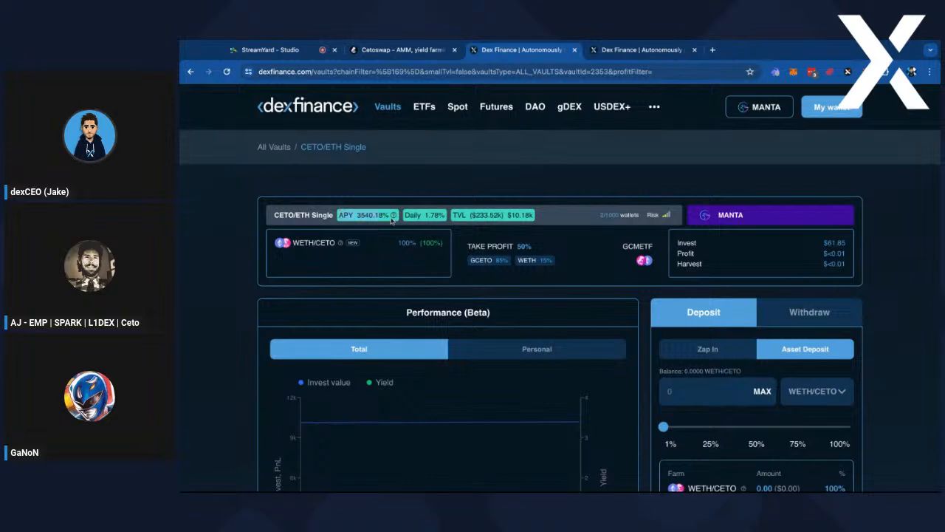
mouse_move(395, 219)
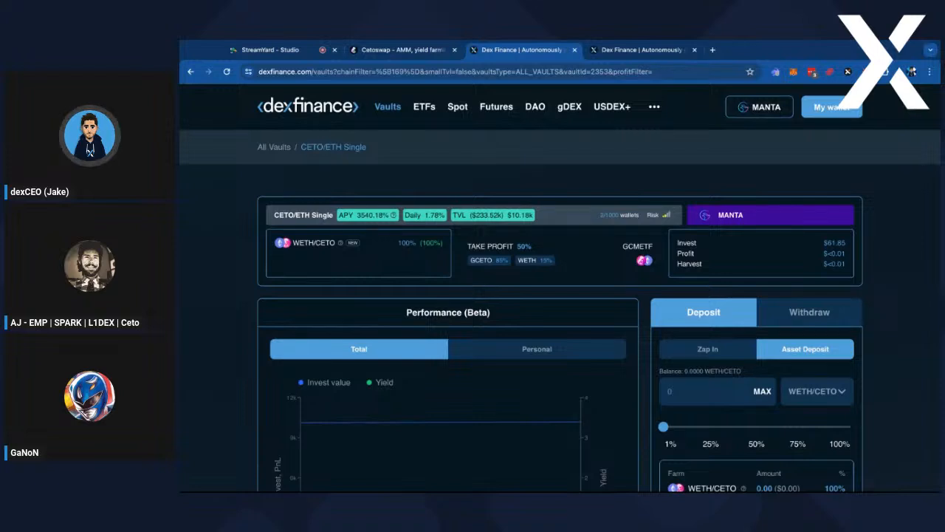
mouse_move(340, 244)
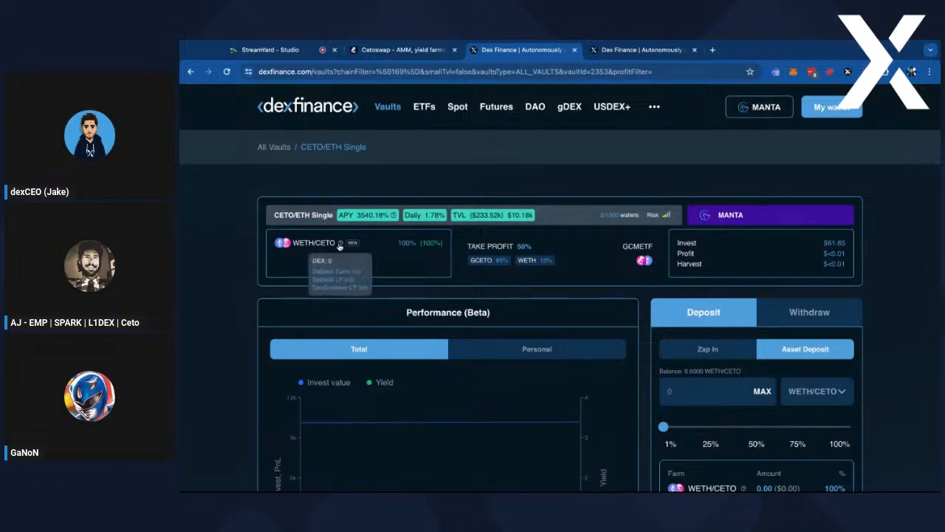
left_click(337, 287)
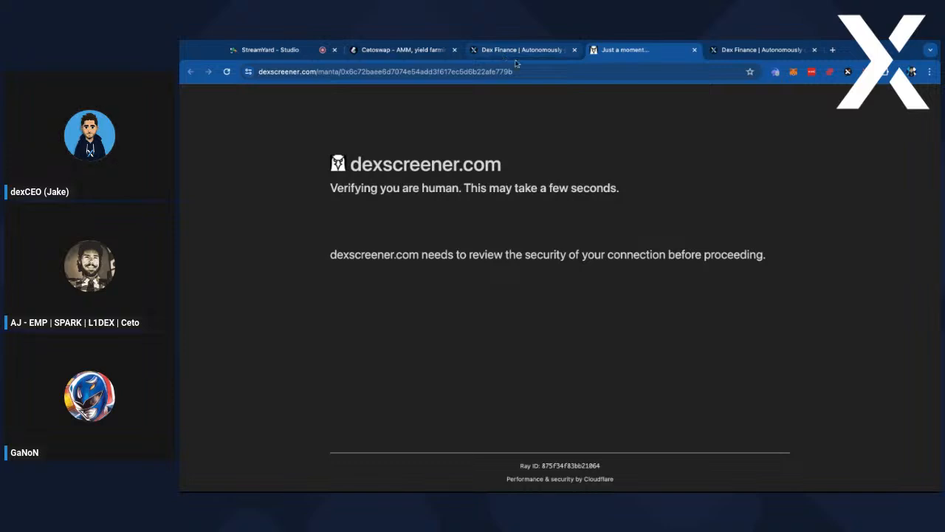
left_click(694, 49)
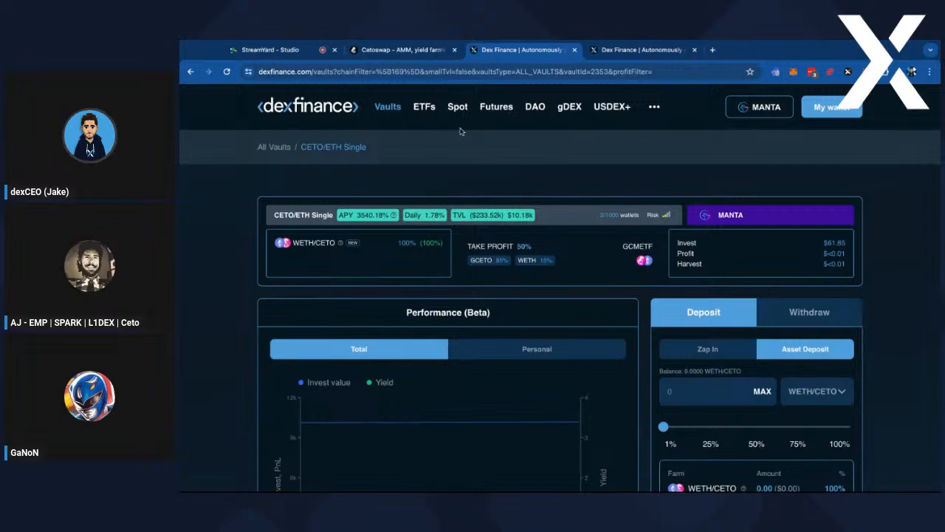
View the vault's take-profit fund, close the duplicate fund page, and examine GCMETF's description, asset allocation and minting form
scroll(641, 212, "down", 4)
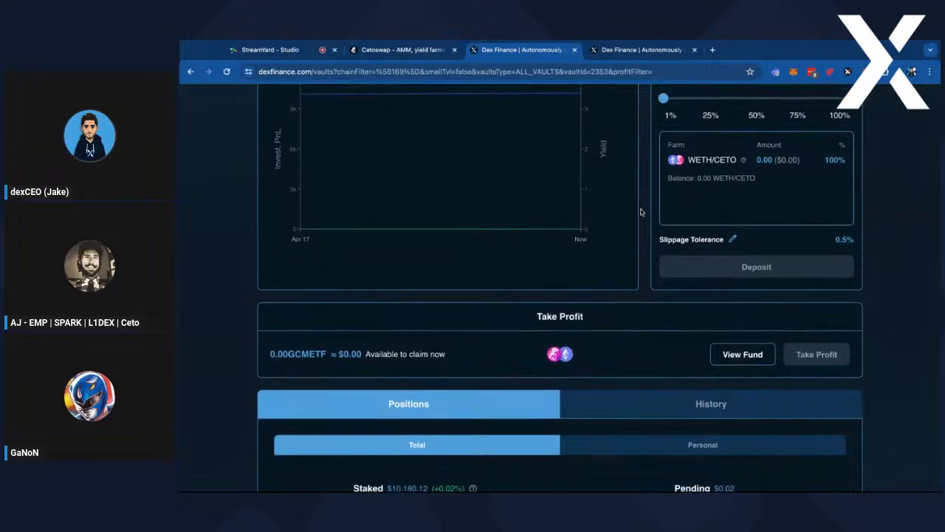
left_click(723, 354)
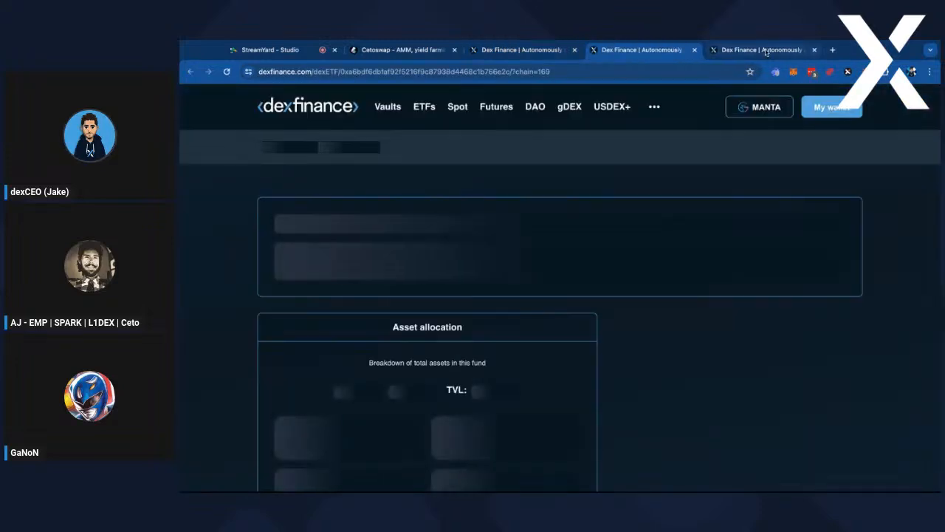
left_click(766, 52)
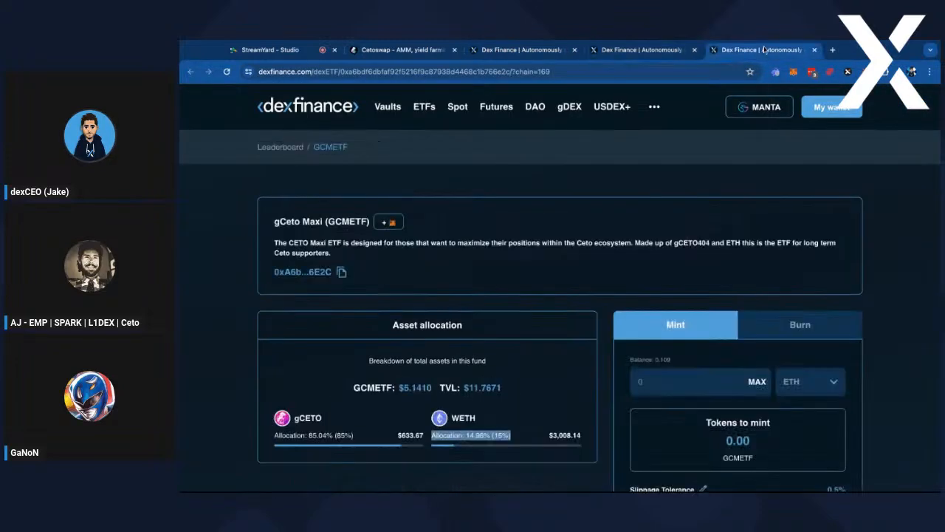
left_click(694, 51)
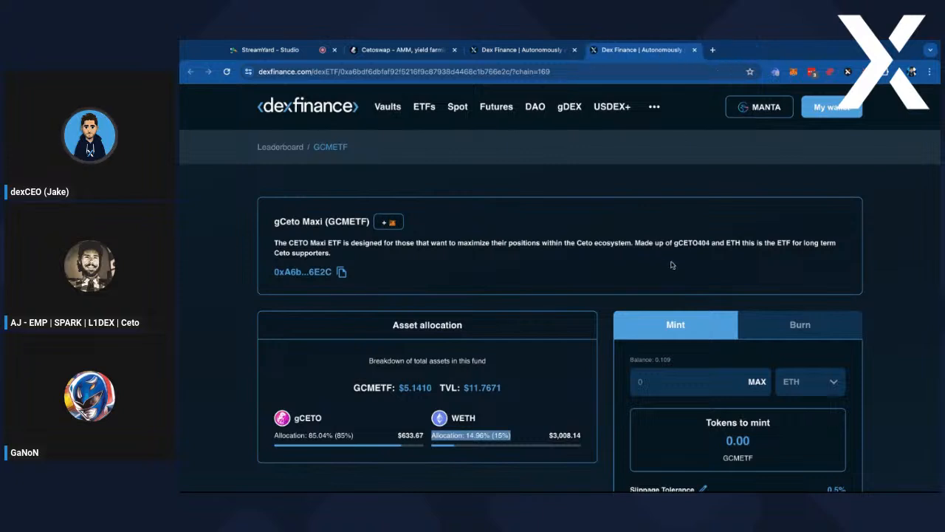
scroll(665, 260, "down", 3)
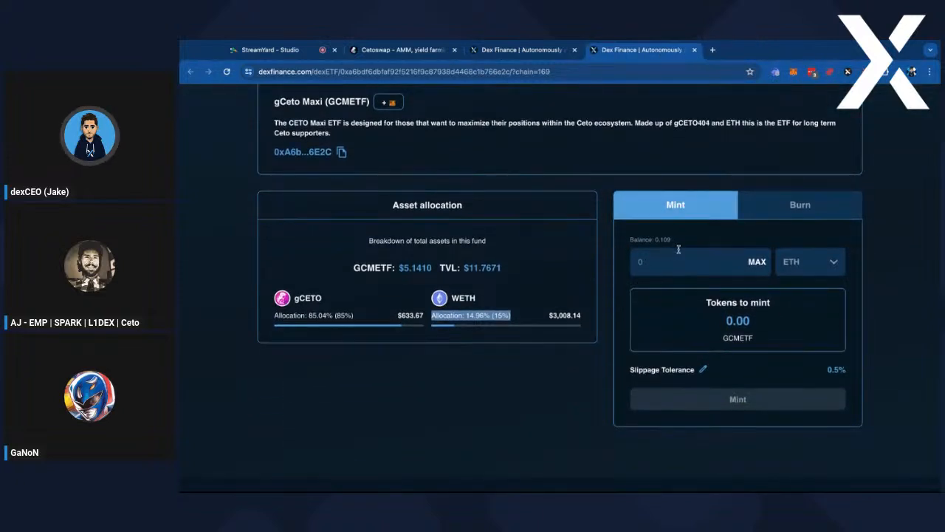
scroll(680, 248, "up", 1)
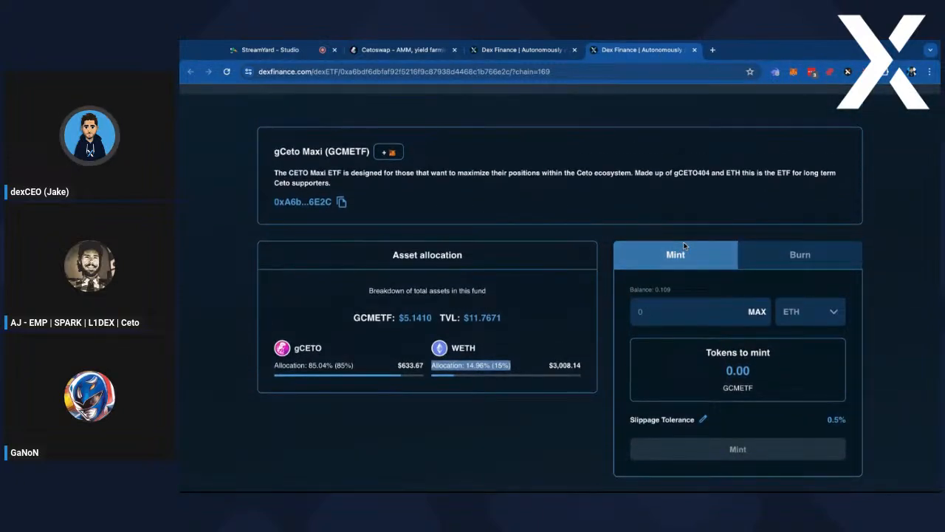
scroll(684, 246, "down", 1)
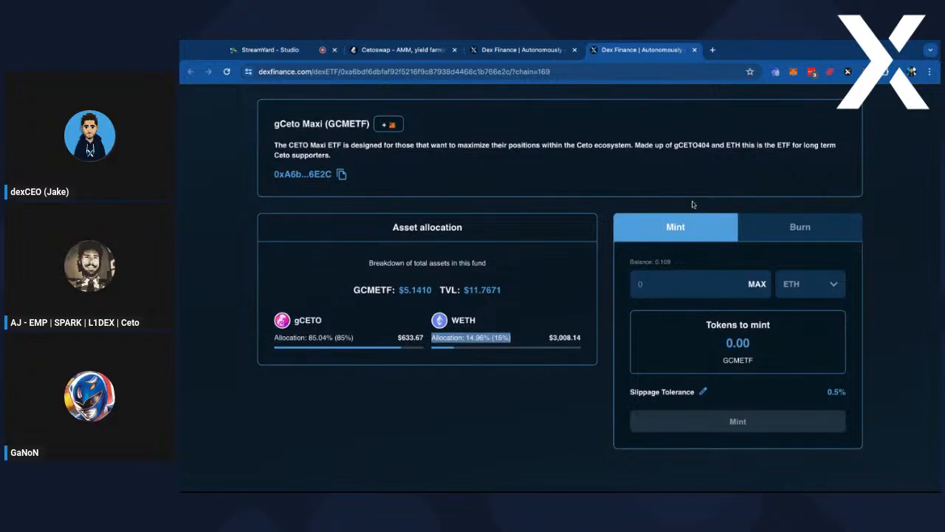
scroll(692, 200, "up", 1)
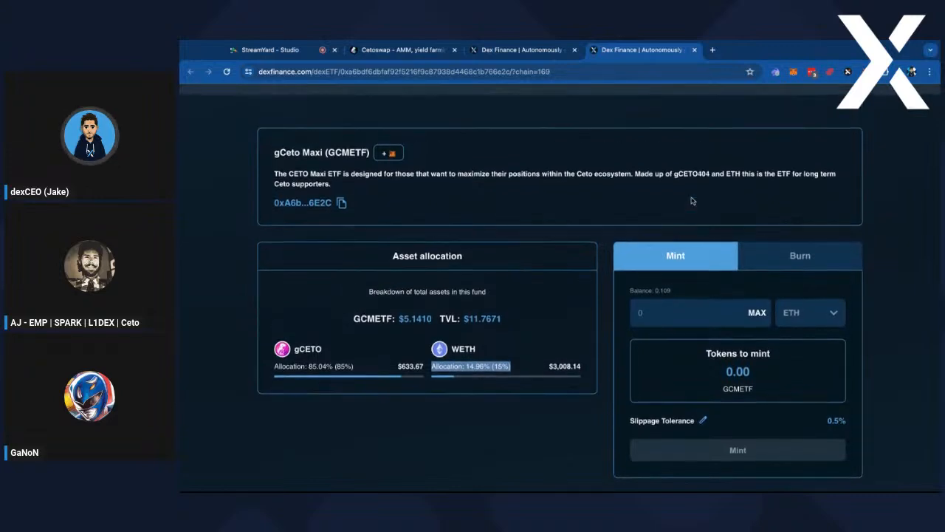
Examine the gCETO and WETH percentages in GCMETF's asset allocation
scroll(341, 198, "down", 1)
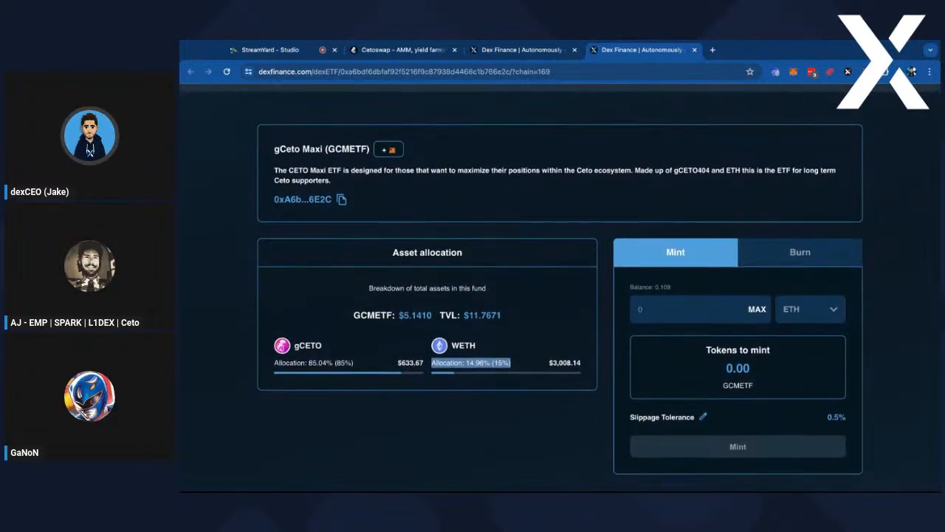
left_click(470, 229)
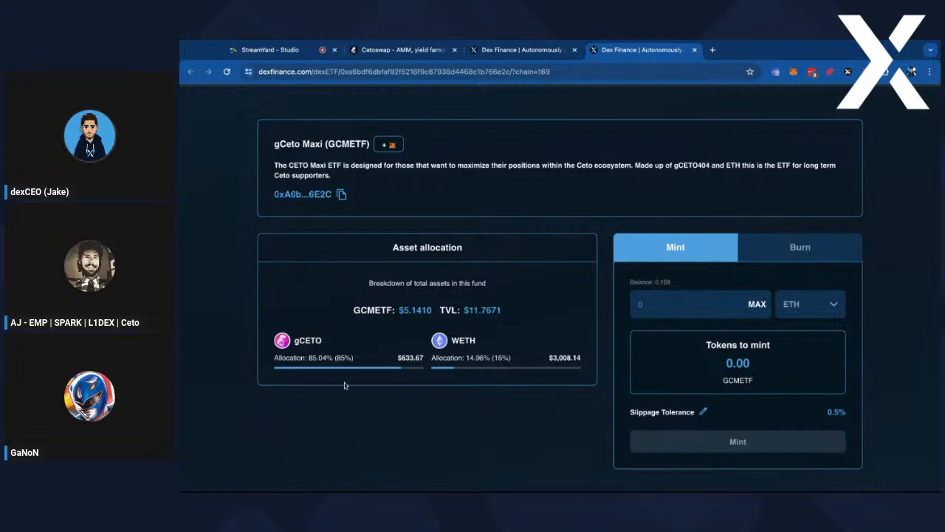
left_click_drag(523, 358, 467, 359)
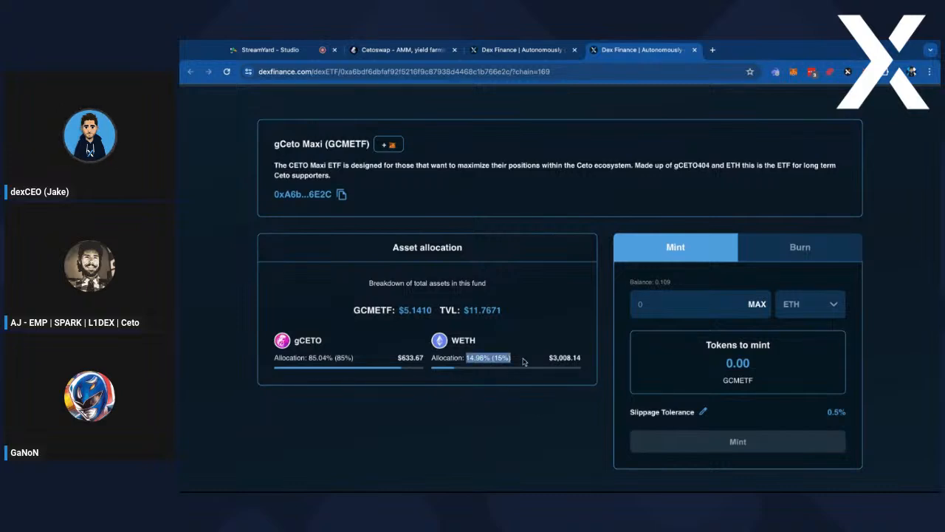
left_click_drag(361, 359, 309, 359)
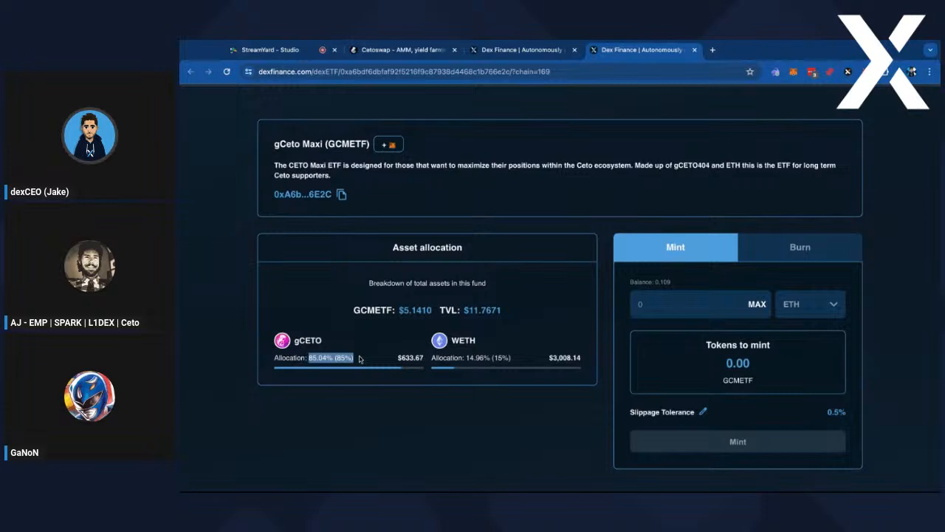
left_click(361, 359)
double_click(310, 358)
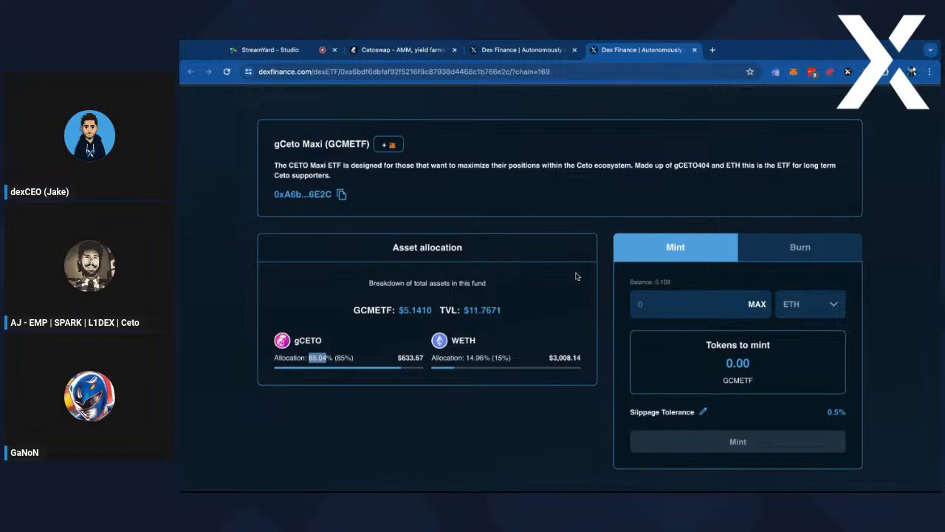
Mint GCMETF tokens using 0.02 ETH
left_click(696, 302)
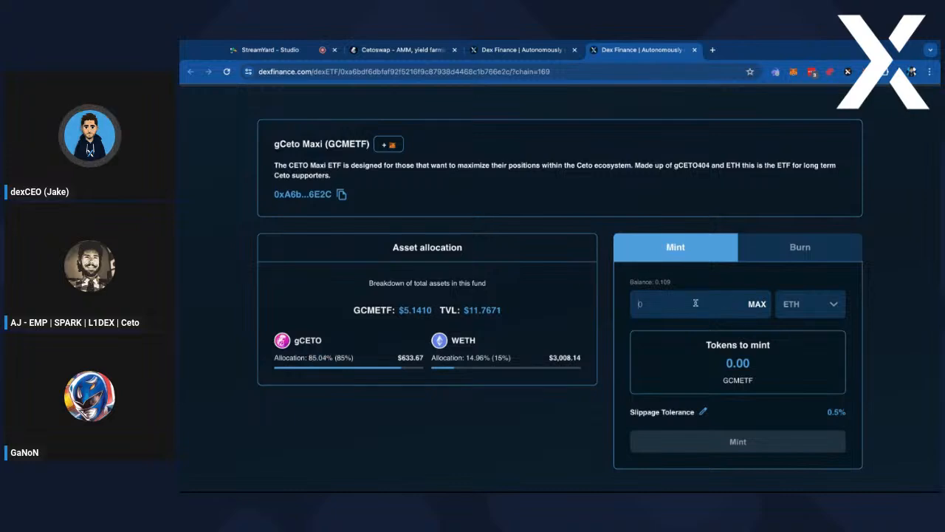
type("0.")
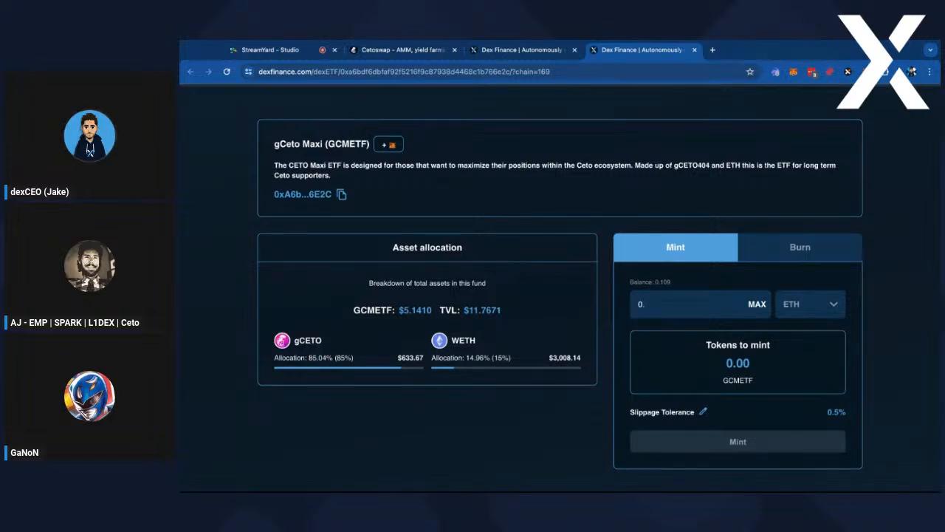
type("01")
key("BackSpace")
type("3")
key("BackSpace")
type("2")
scroll(734, 427, "down", 1)
left_click(730, 427)
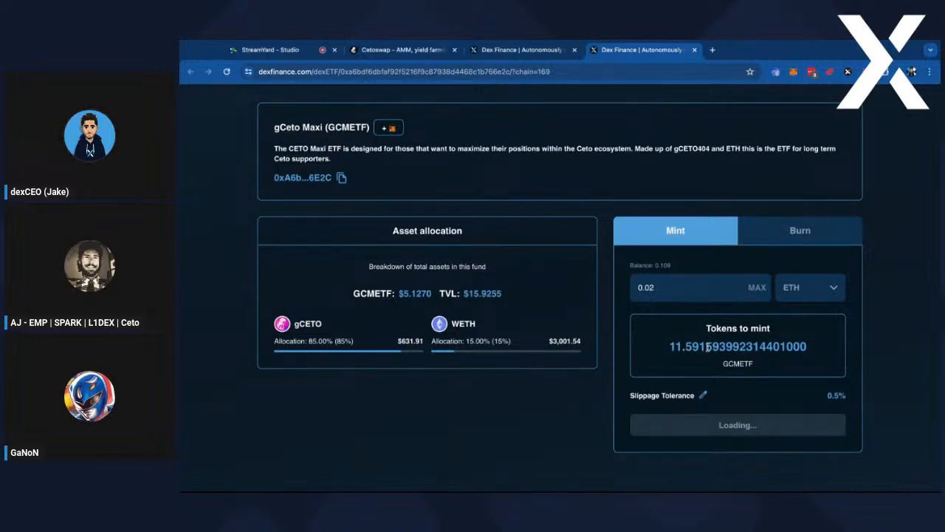
Review the number of tokens to mint, the gCETO component and GCMETF's unit price
left_click_drag(669, 347, 707, 347)
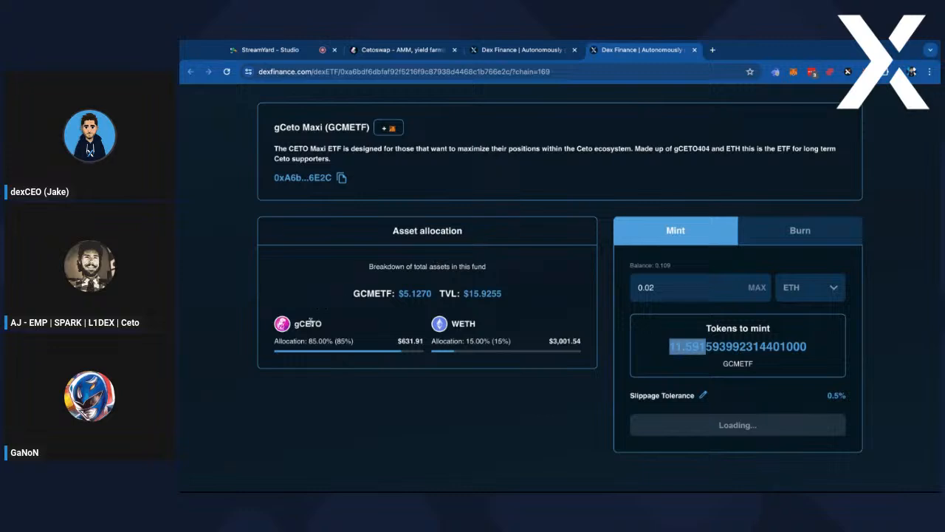
double_click(309, 323)
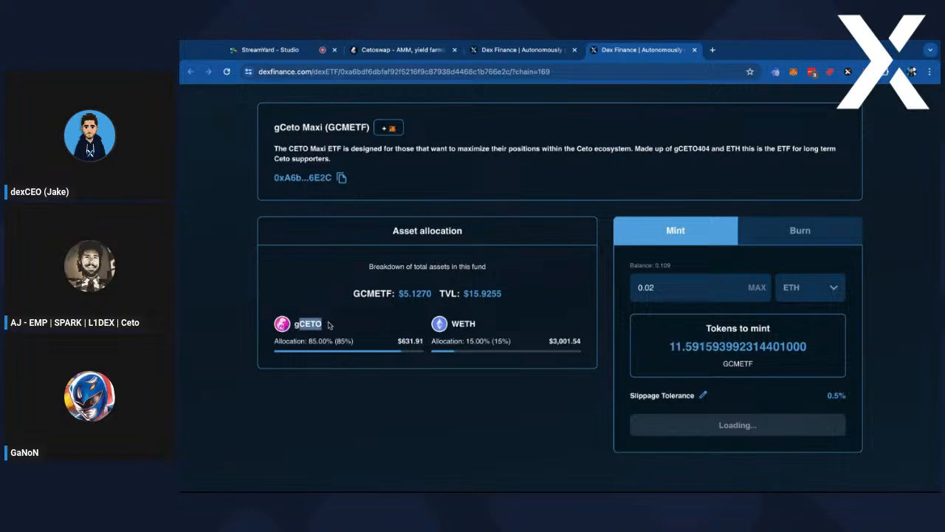
left_click(400, 294)
left_click_drag(400, 295, 434, 297)
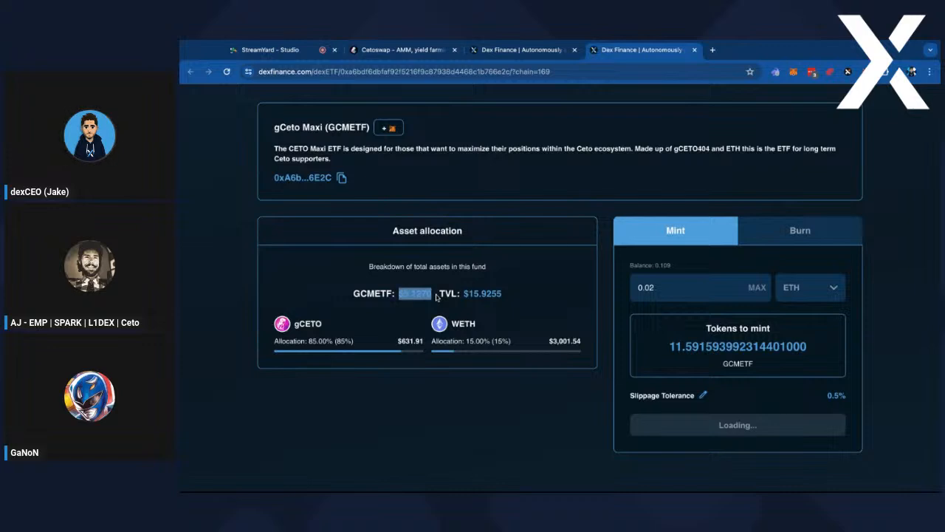
left_click(562, 289)
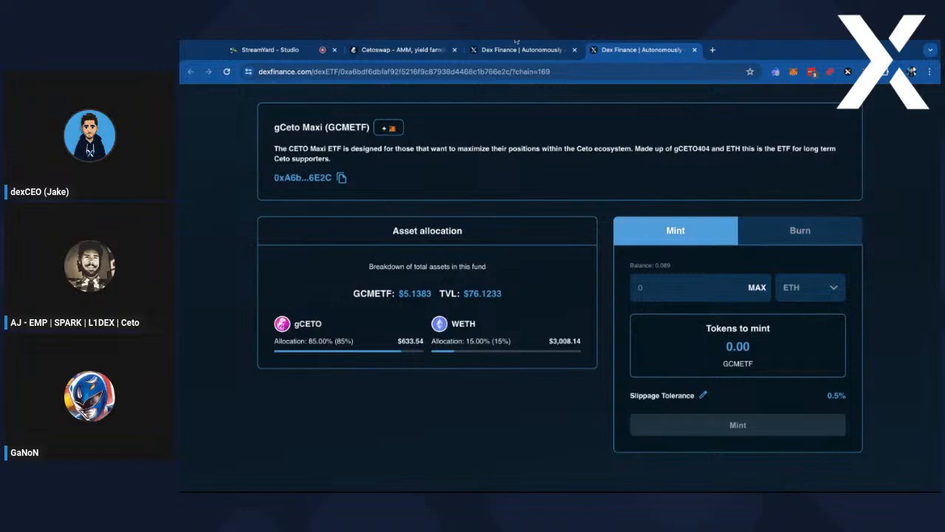
Switch to the CETO/ETH Single vault and check the Zap Out balance in vault tokens and dollars
left_click(493, 53)
scroll(730, 263, "up", 3)
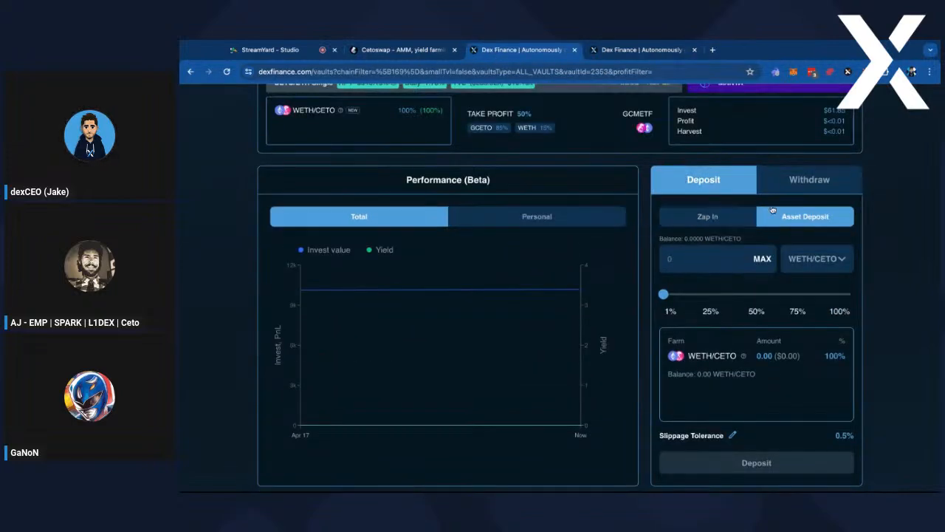
left_click(790, 181)
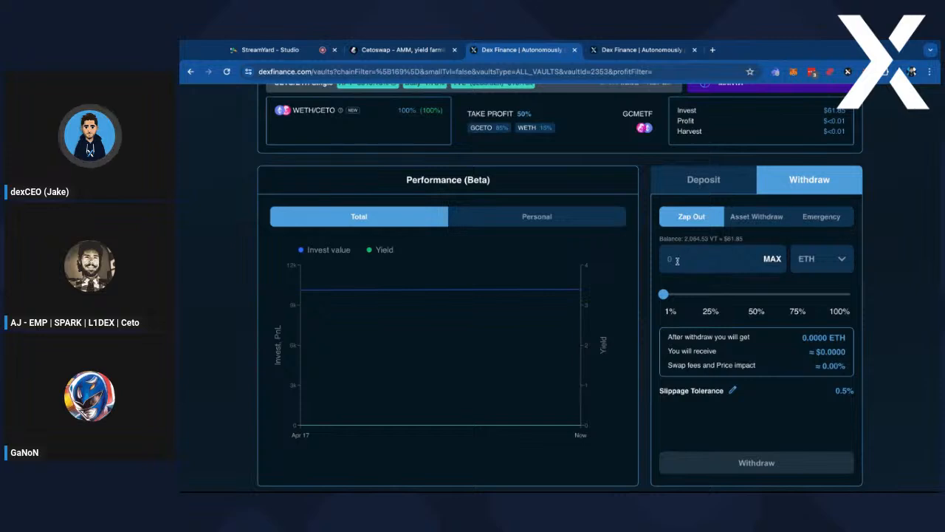
left_click_drag(685, 239, 763, 255)
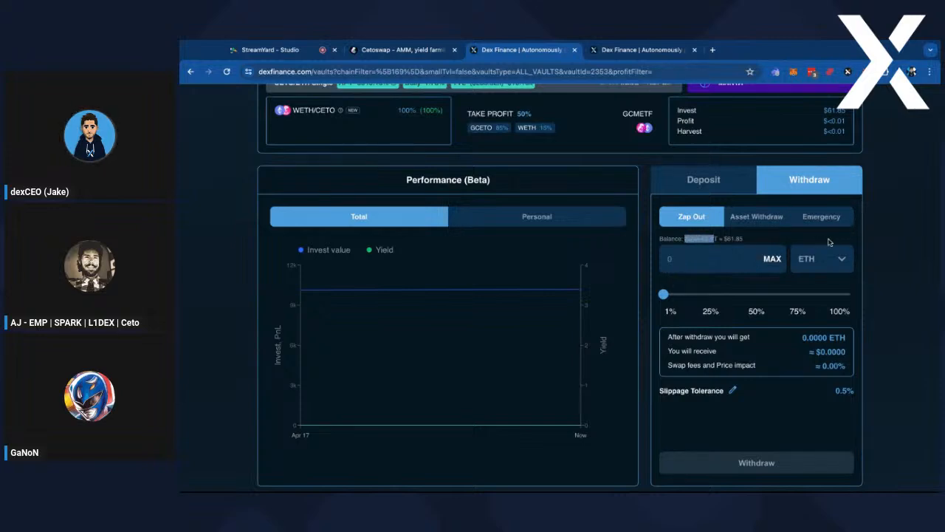
left_click_drag(825, 238, 728, 240)
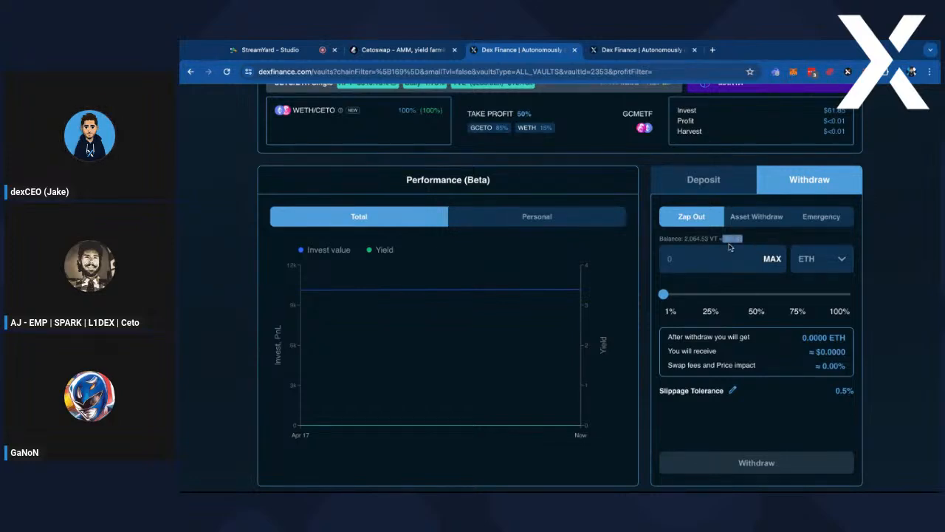
Return to the GCMETF fund, enter the maximum token balance to burn to ETH, and approve GCMETF
left_click(629, 54)
left_click(792, 226)
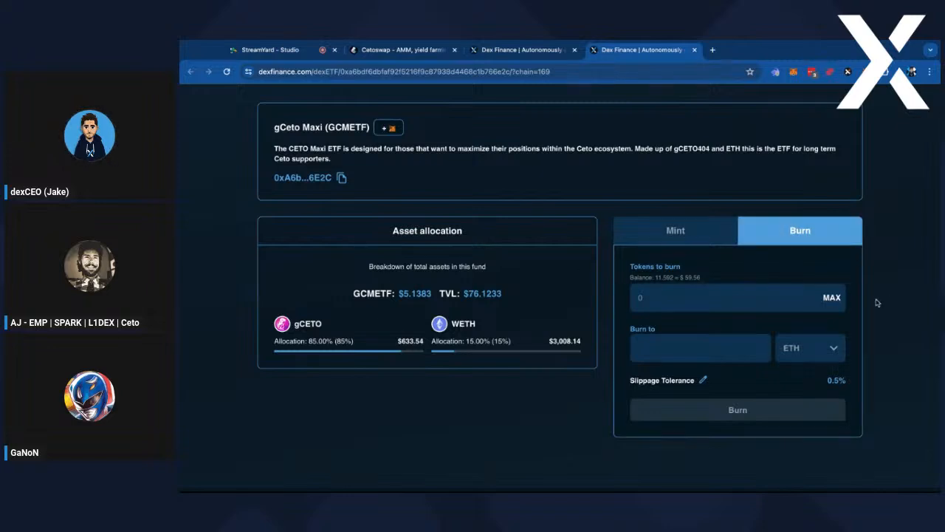
left_click(832, 297)
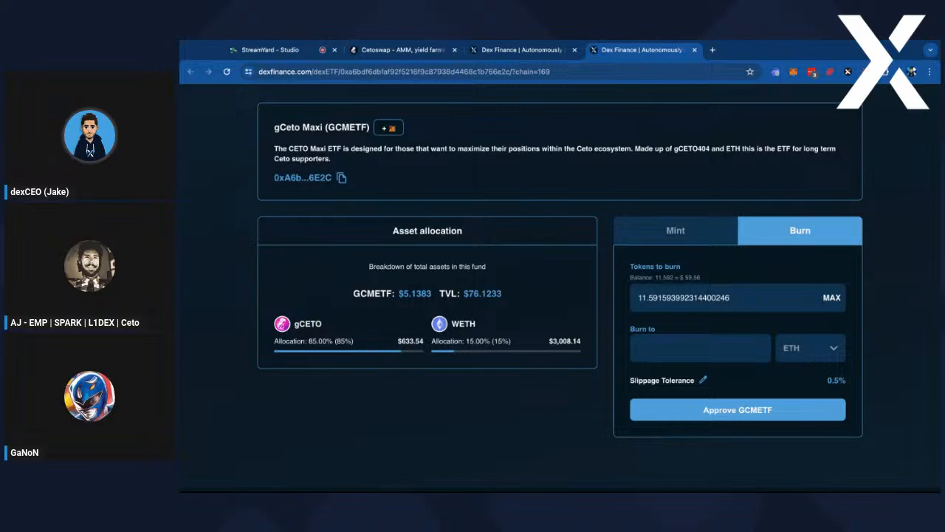
left_click(676, 399)
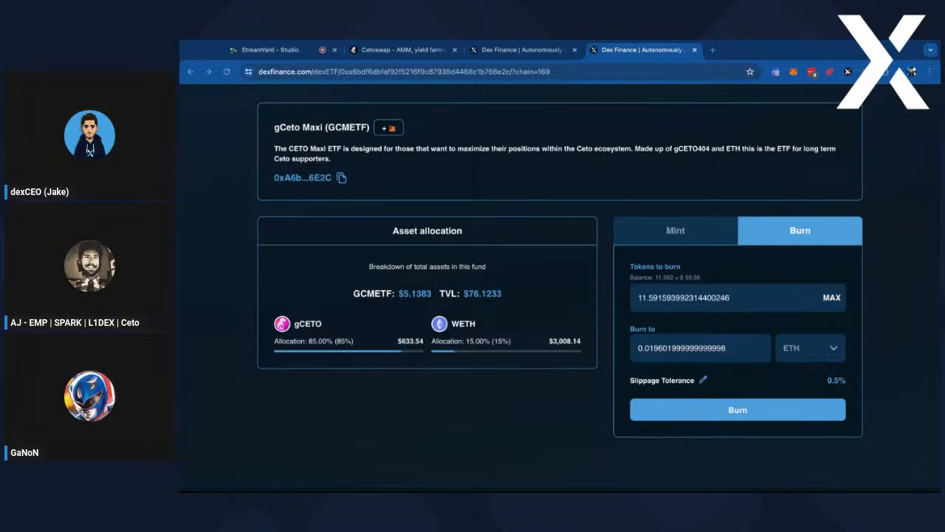
Open the ETF leaderboard from the GCMETF page, go back, and close the fund page
scroll(302, 148, "up", 3)
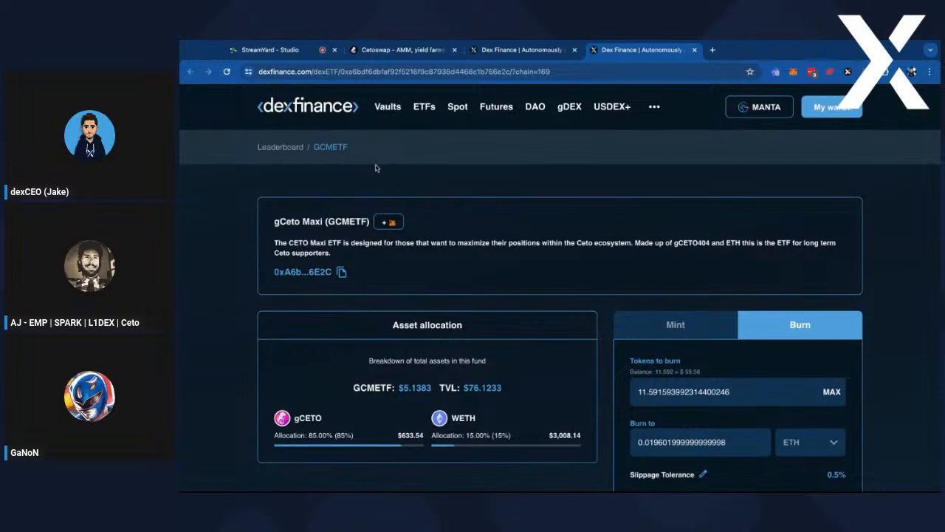
left_click(292, 147)
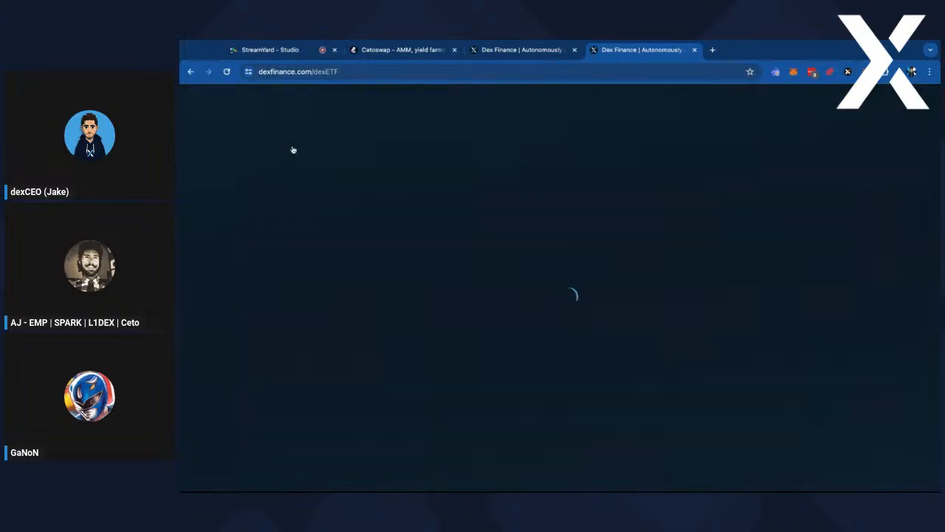
left_click(191, 72)
left_click(191, 72)
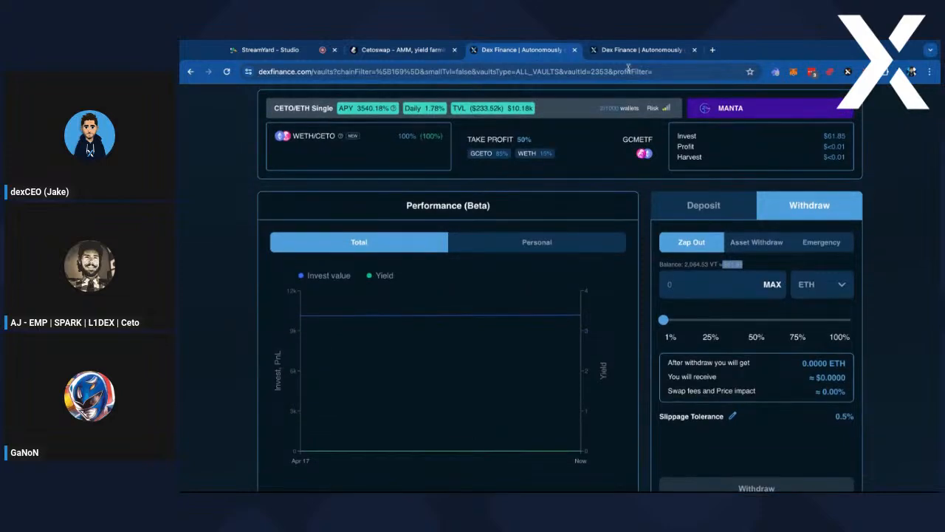
left_click(694, 50)
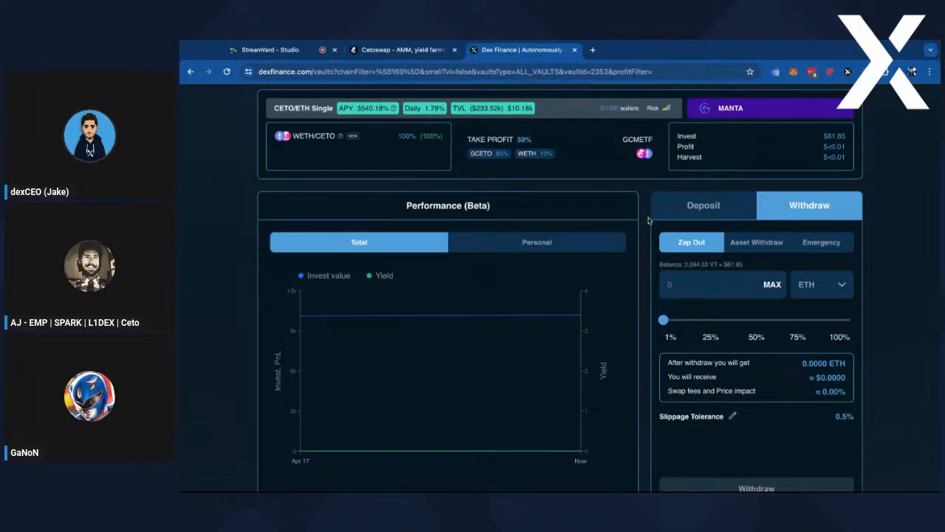
View the vault's Zap In form, and enter the maximum Zap Out amount while checking the available payout tokens
scroll(648, 220, "up", 1)
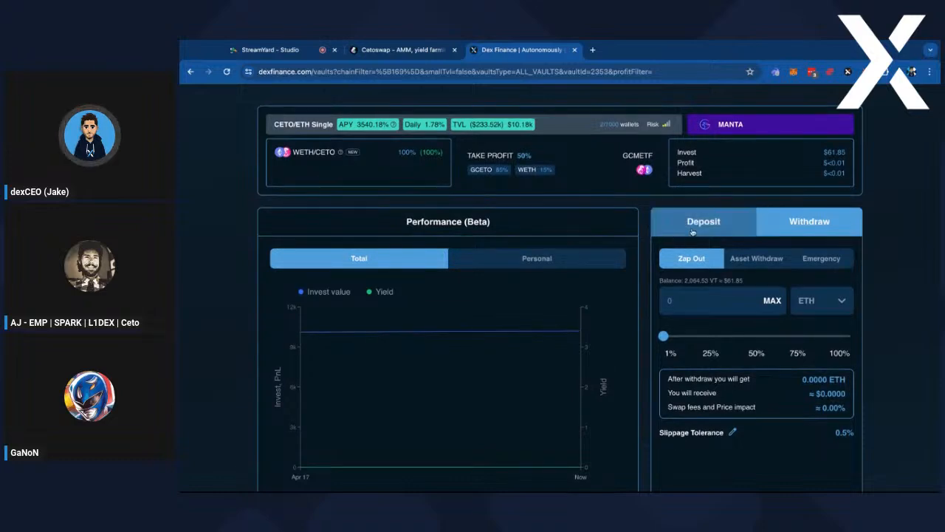
left_click(731, 223)
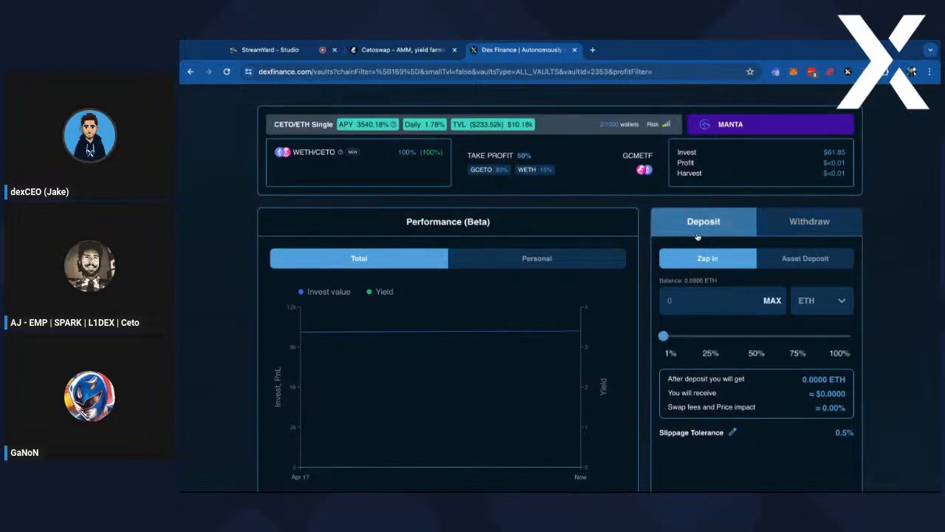
left_click(808, 220)
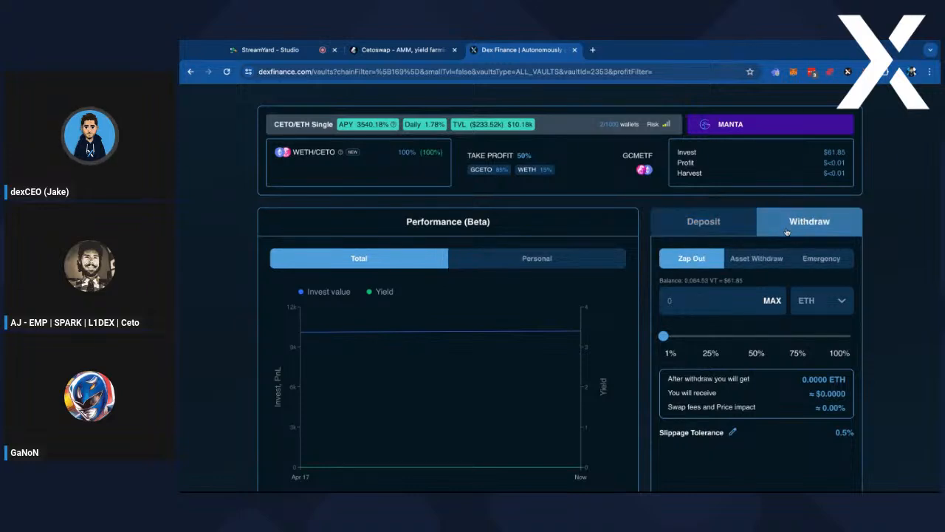
left_click(774, 300)
left_click(816, 301)
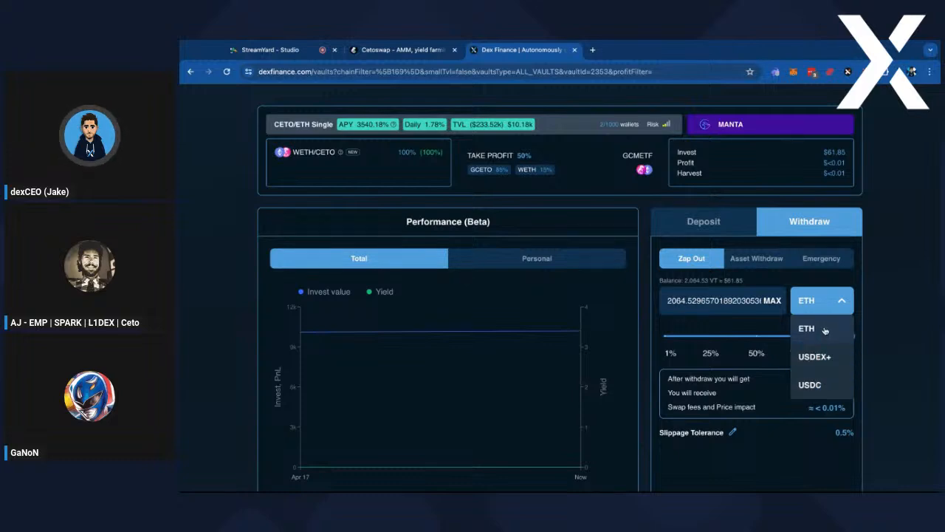
left_click(770, 278)
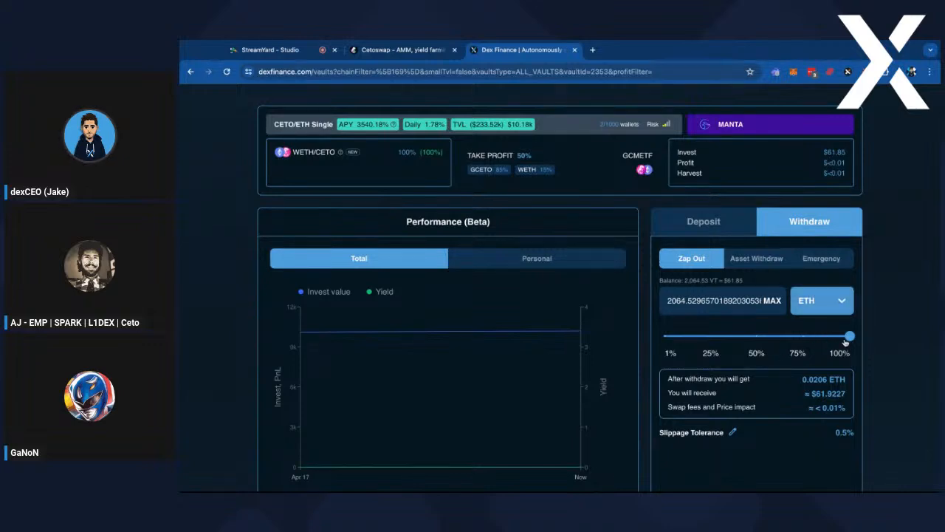
Lower the Zap Out amount to about 949.68 vault tokens and compare it with the available balance
left_click_drag(851, 337, 749, 336)
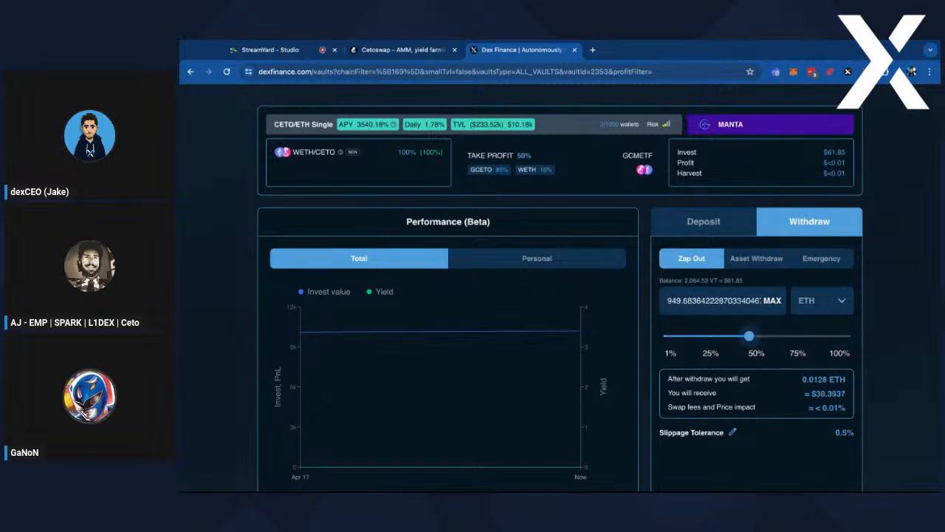
left_click_drag(667, 300, 709, 299)
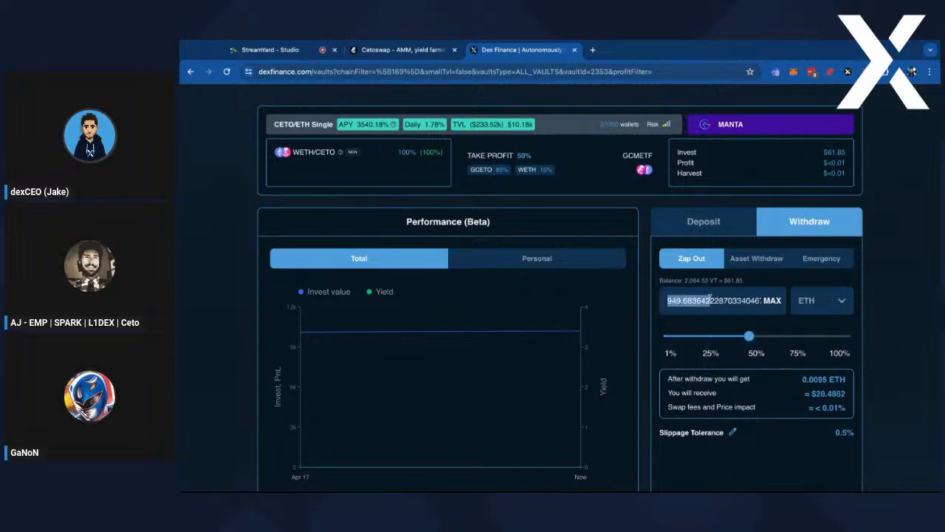
left_click(664, 300)
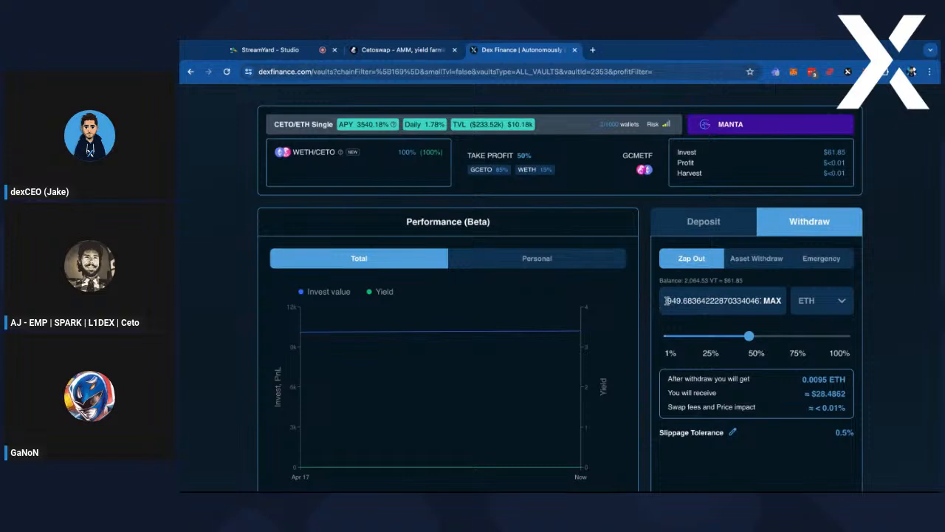
mouse_move(743, 301)
left_mouse_down()
mouse_move(664, 300)
mouse_move(674, 281)
mouse_move(752, 284)
left_mouse_up()
left_click(683, 282)
left_click(752, 284)
left_click_drag(681, 281, 702, 280)
left_click(746, 284)
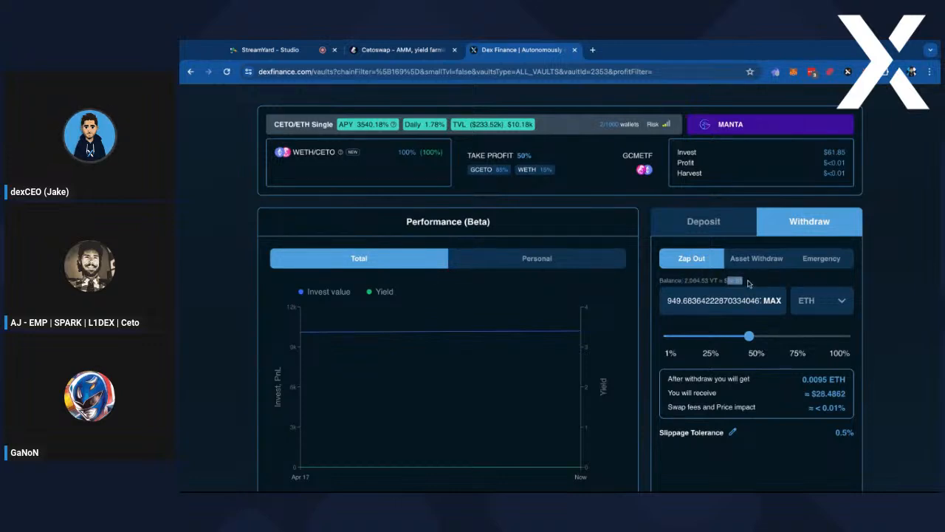
Set the Zap Out amount to 50% of the vault balance and review the estimated amount received
left_click_drag(749, 336, 748, 339)
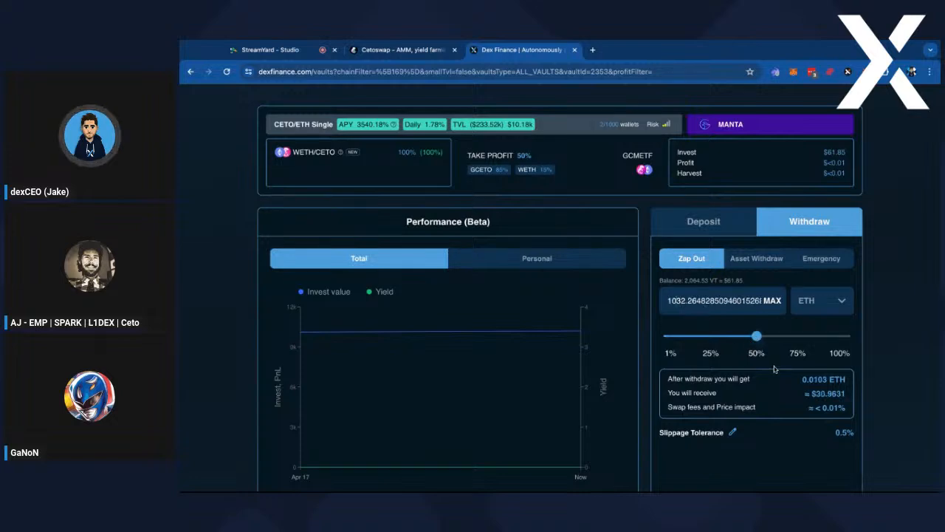
triple_click(806, 392)
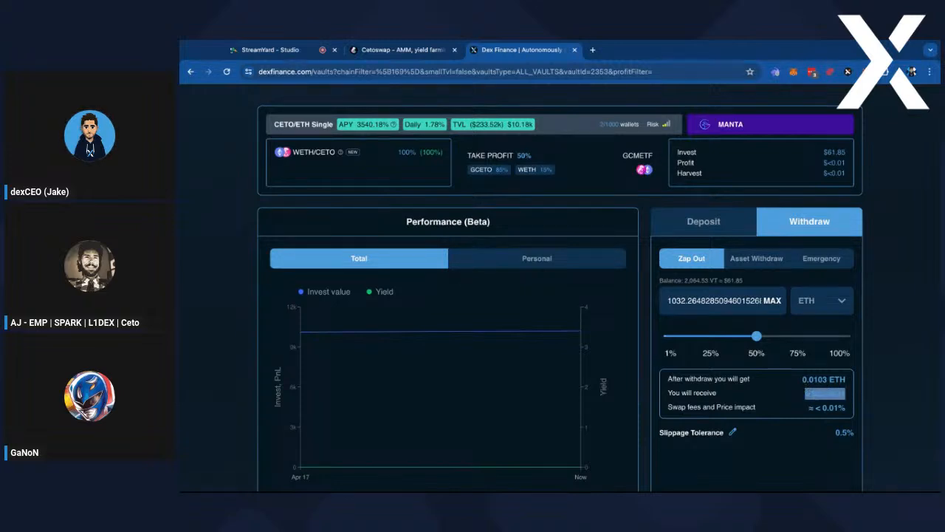
scroll(808, 393, "down", 1)
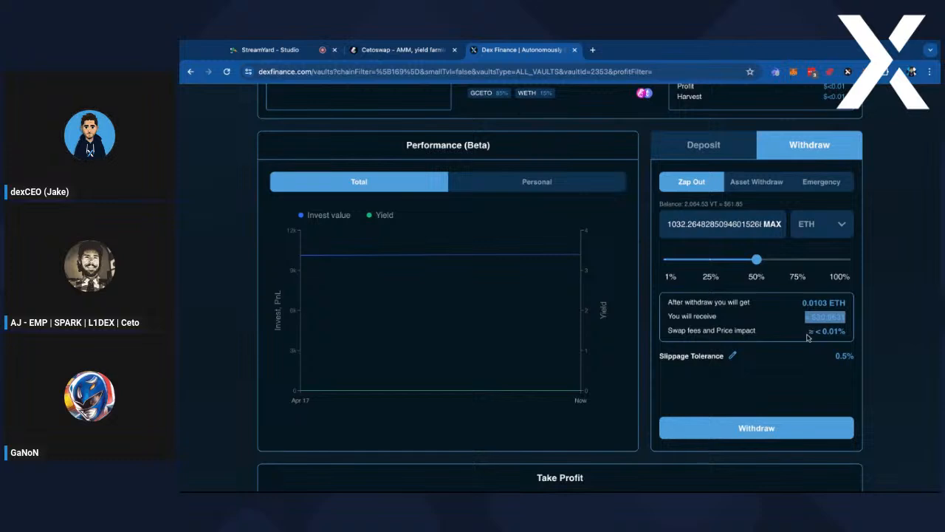
Review the Zap Out's swap fees and price impact, and withdraw about 578.07 vault tokens as ETH
triple_click(806, 330)
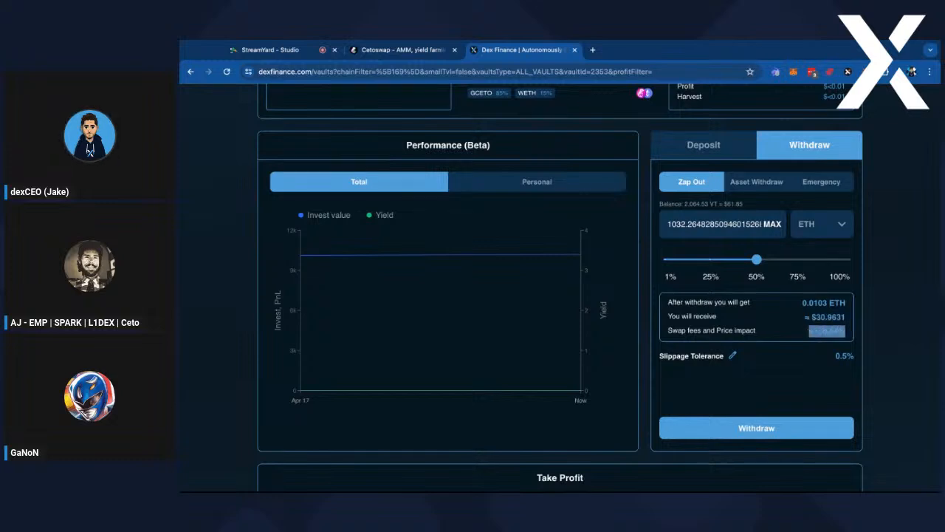
left_click(841, 333)
scroll(811, 332, "up", 1)
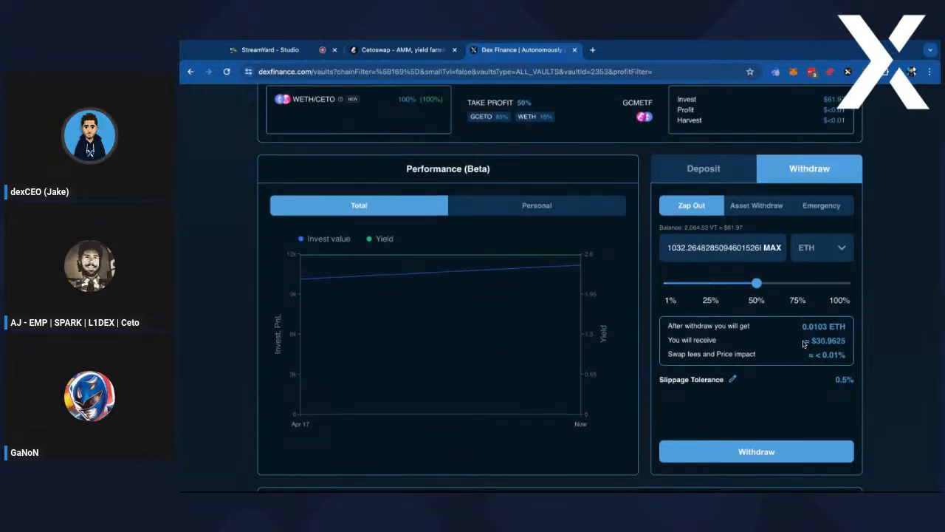
scroll(806, 344, "up", 1)
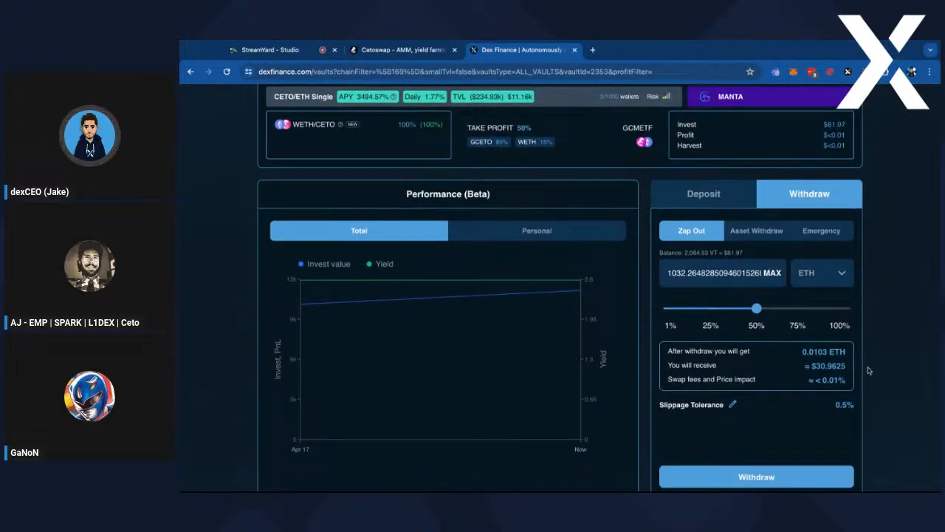
scroll(864, 373, "down", 1)
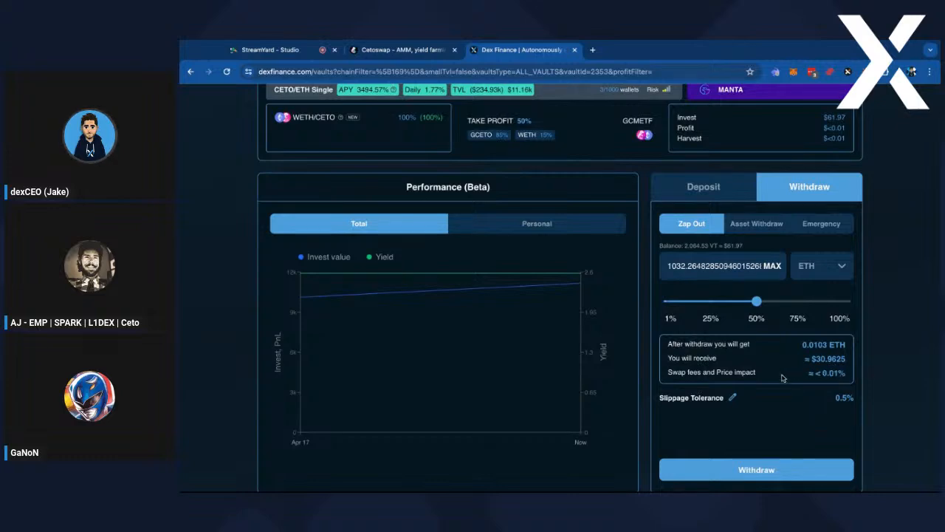
left_click_drag(850, 371, 815, 374)
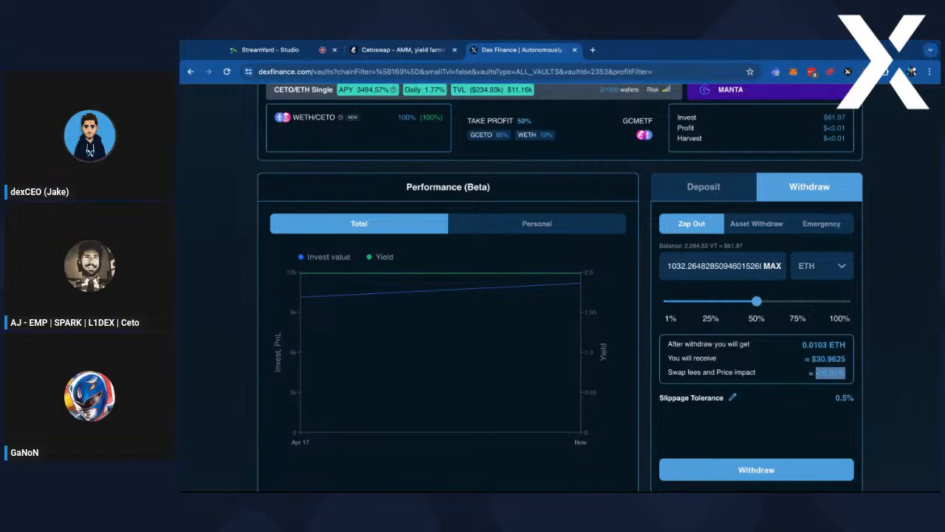
left_click_drag(812, 374, 851, 380)
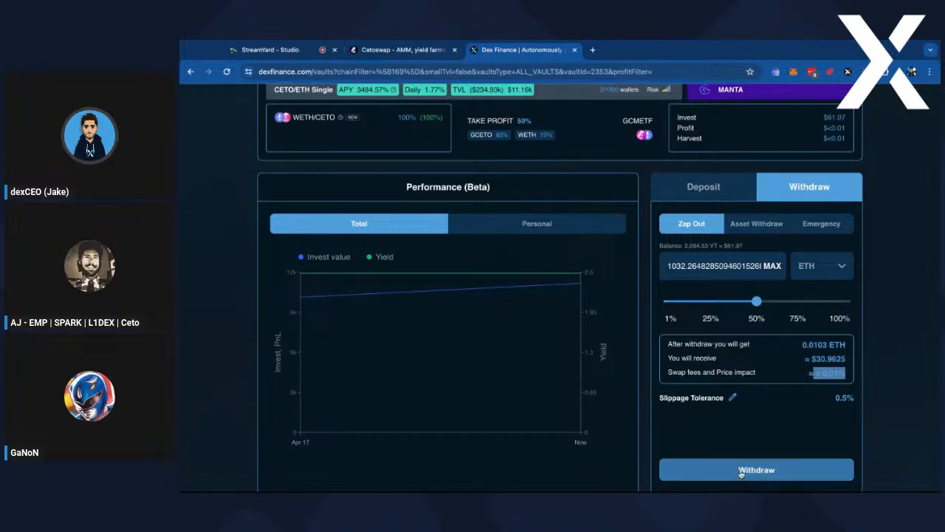
left_click(715, 301)
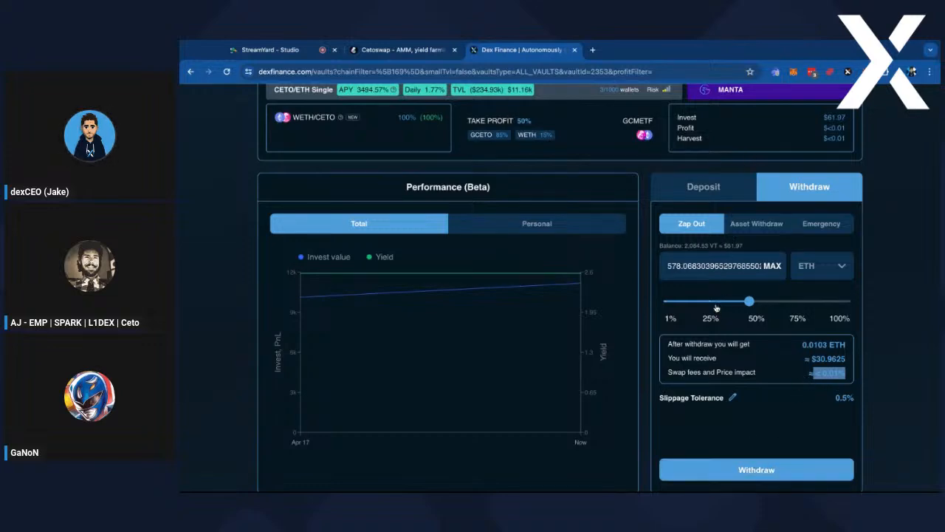
left_click(739, 474)
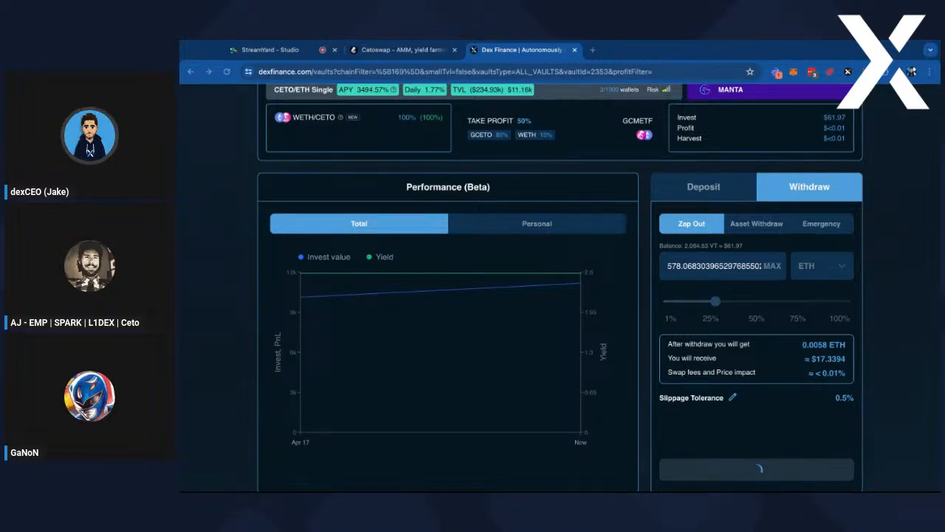
Try to withdraw the maximum vault balance as WETH/CETO through Asset Withdraw
left_click(756, 224)
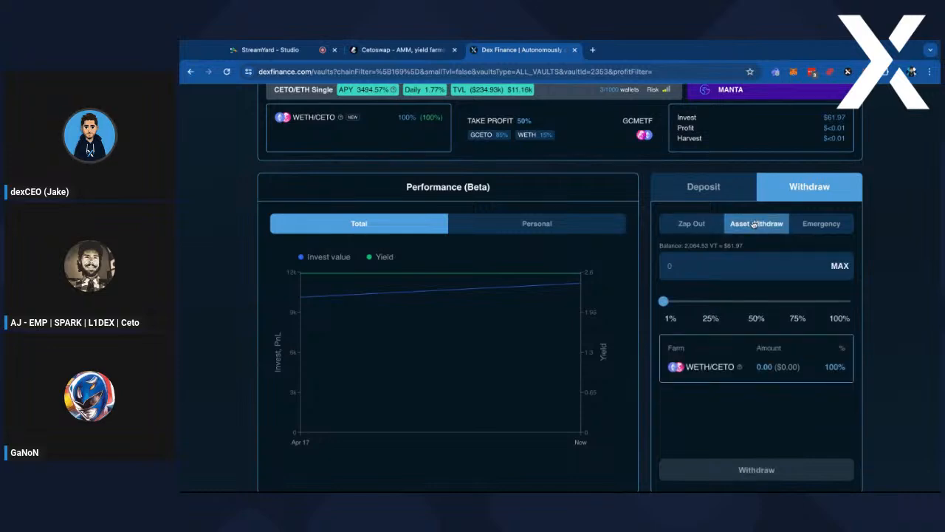
left_click(842, 266)
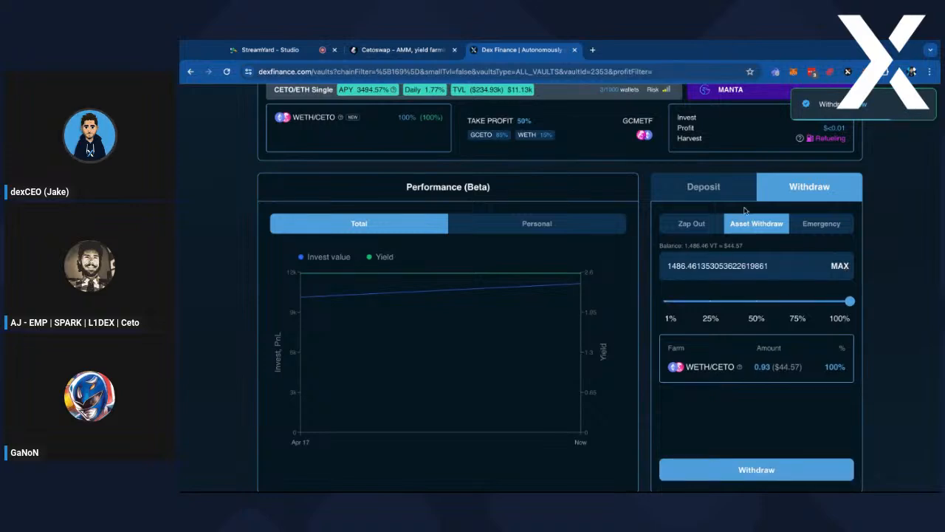
scroll(753, 310, "down", 1)
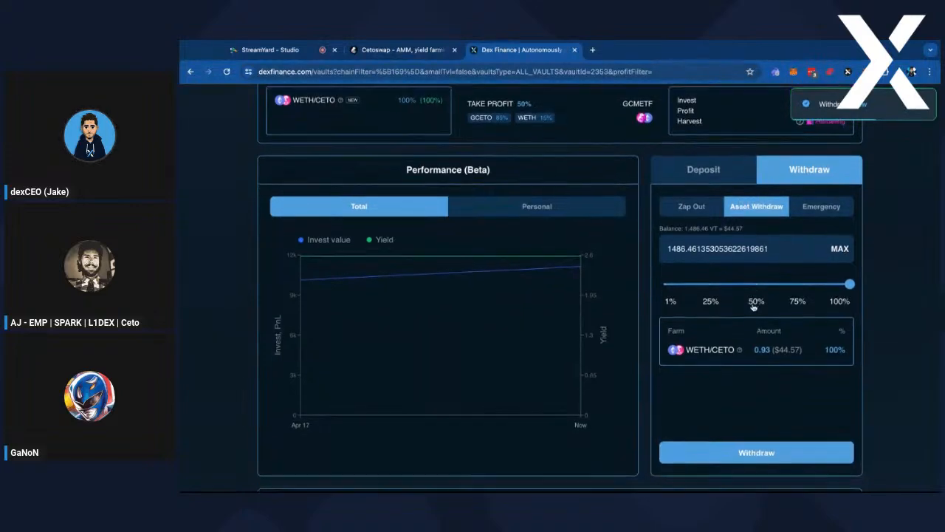
left_click(755, 457)
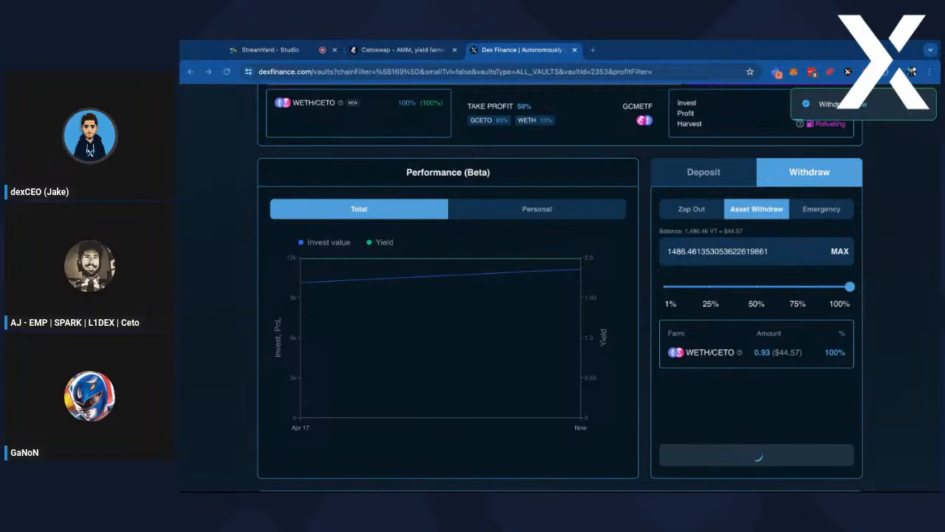
scroll(817, 409, "up", 1)
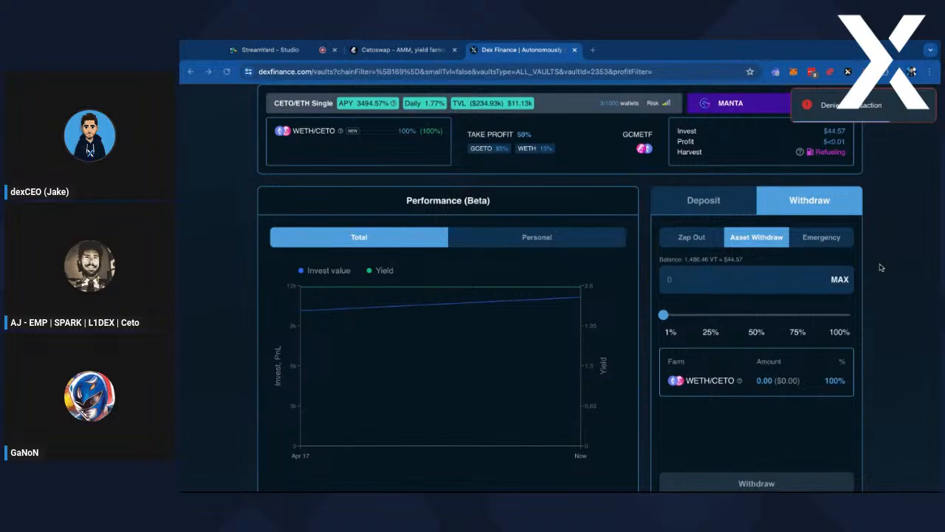
Read the Emergency withdrawal explanation and return to the Asset Withdraw form
left_click(823, 239)
scroll(834, 268, "down", 1)
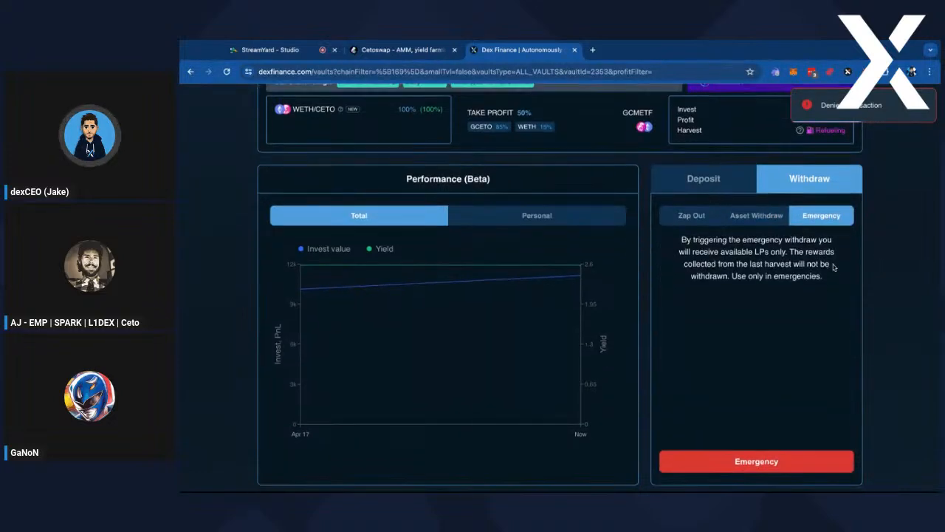
scroll(804, 336, "up", 1)
scroll(803, 337, "up", 1)
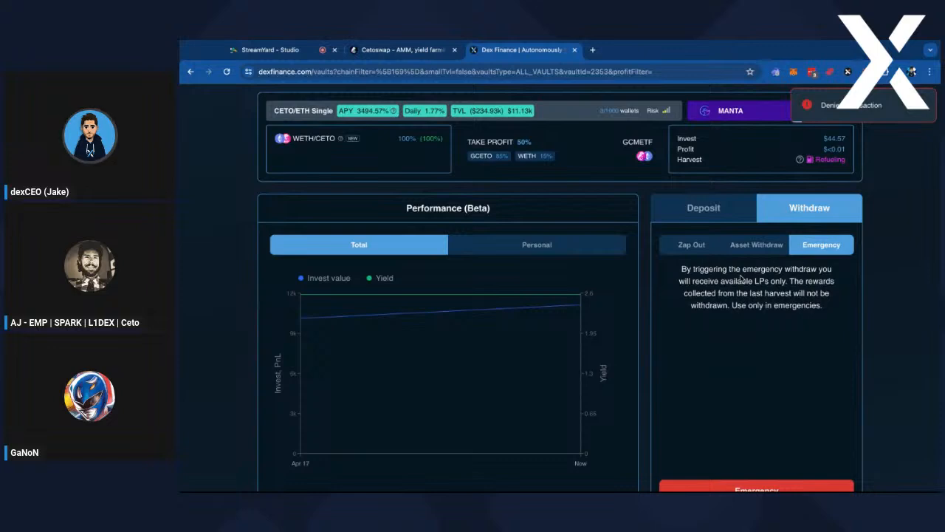
left_click(754, 244)
left_click(820, 245)
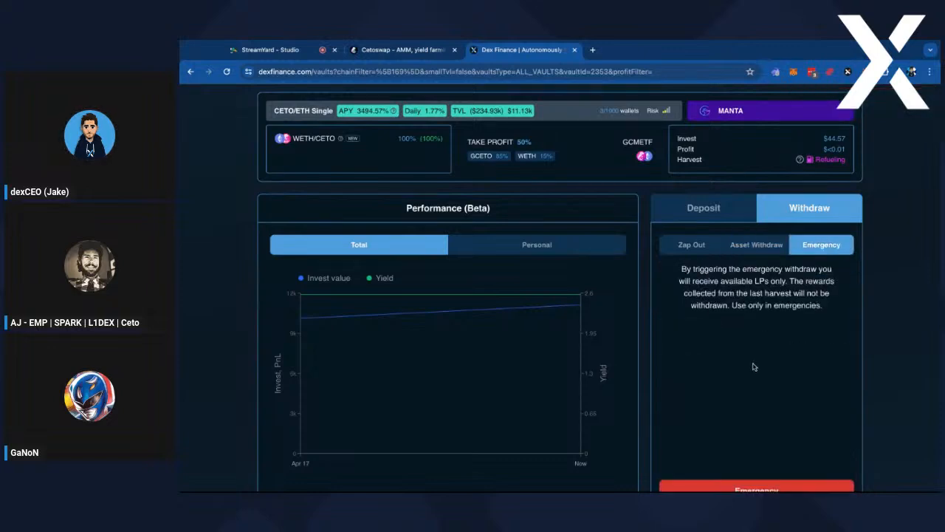
left_click_drag(680, 270, 822, 306)
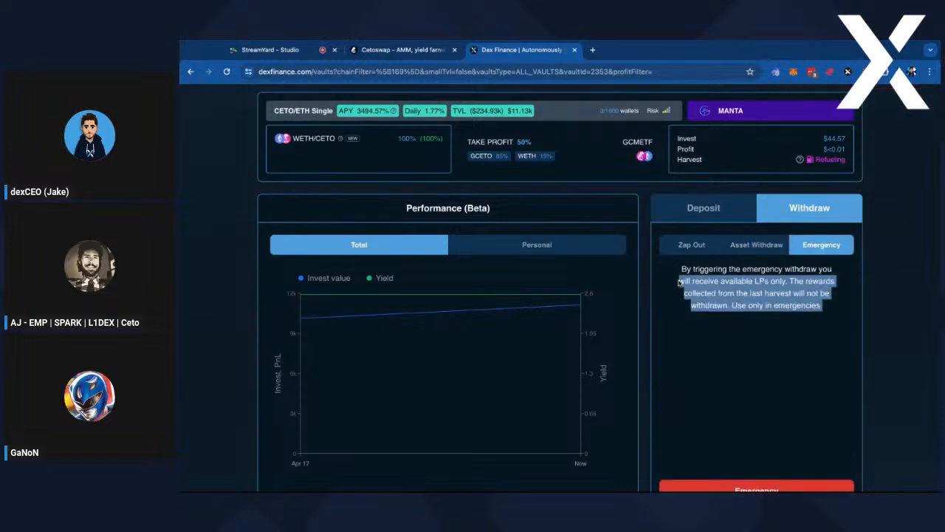
left_click(802, 254)
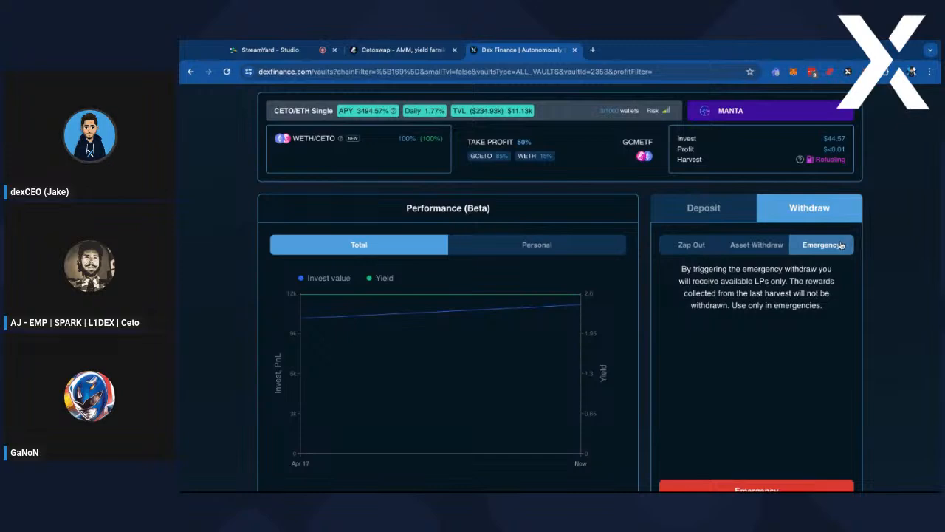
left_click(757, 244)
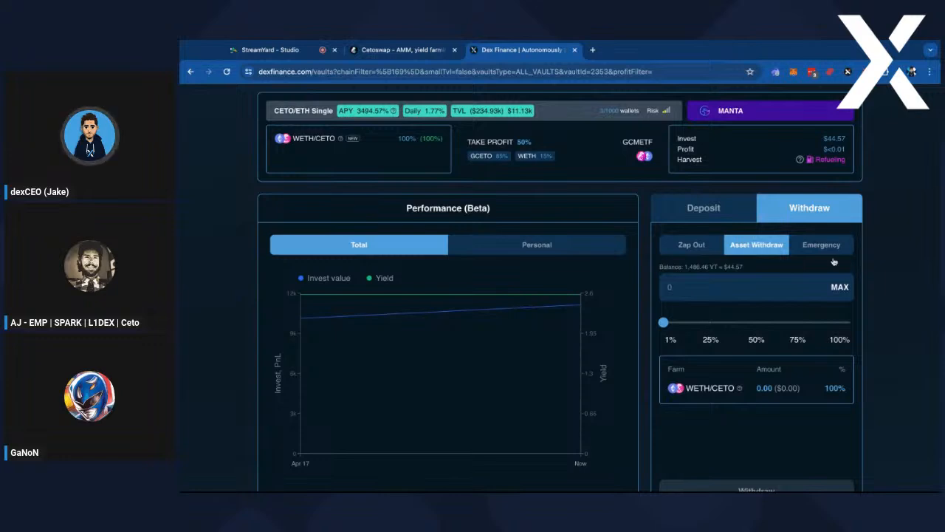
Examine the vault's claimable take profit, total positions, harvest settings and sharing information
scroll(641, 244, "down", 1)
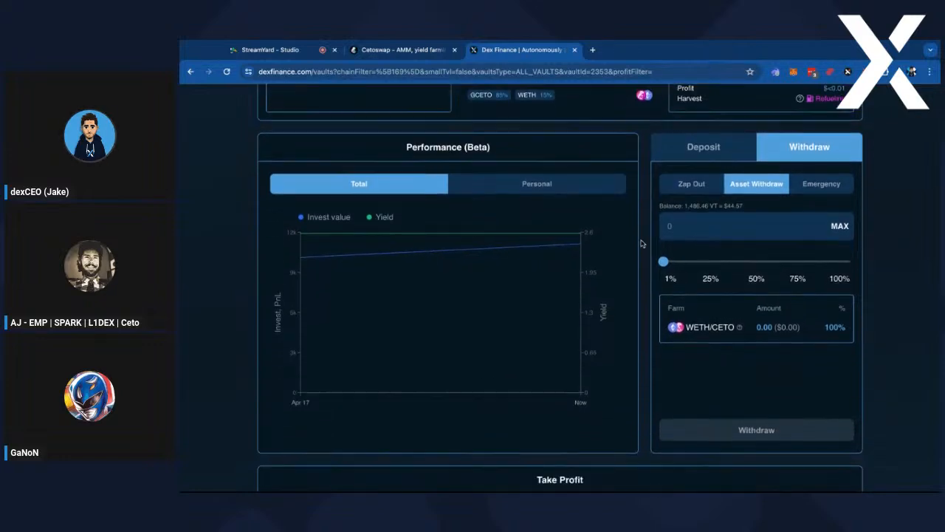
scroll(641, 244, "down", 3)
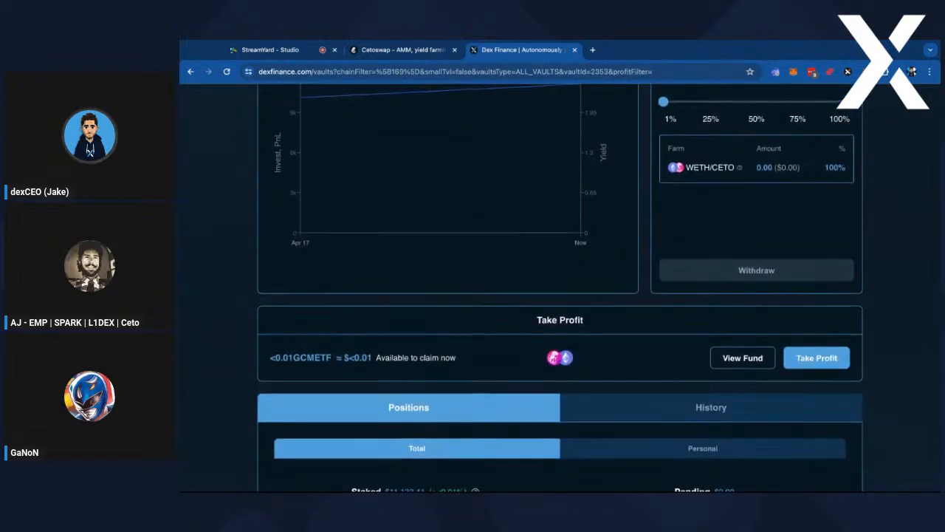
left_click_drag(466, 319, 281, 319)
scroll(589, 297, "down", 2)
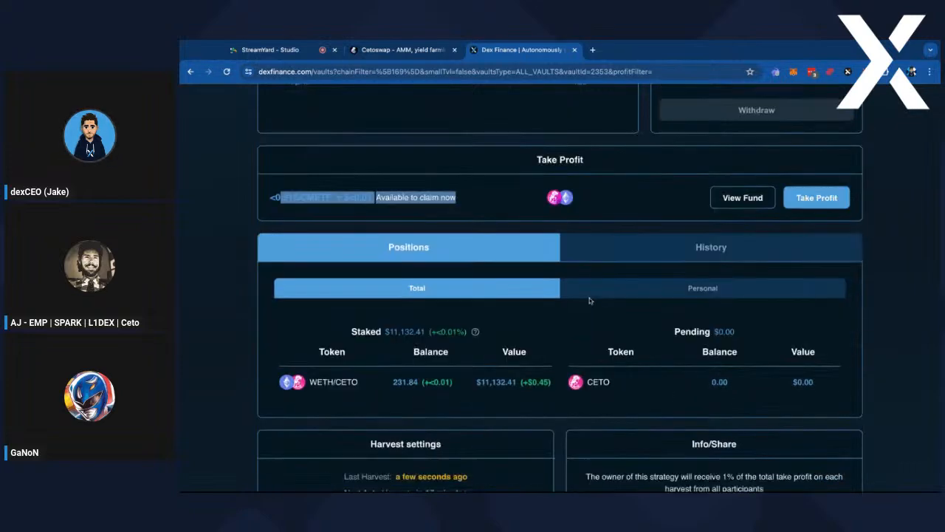
scroll(589, 297, "down", 2)
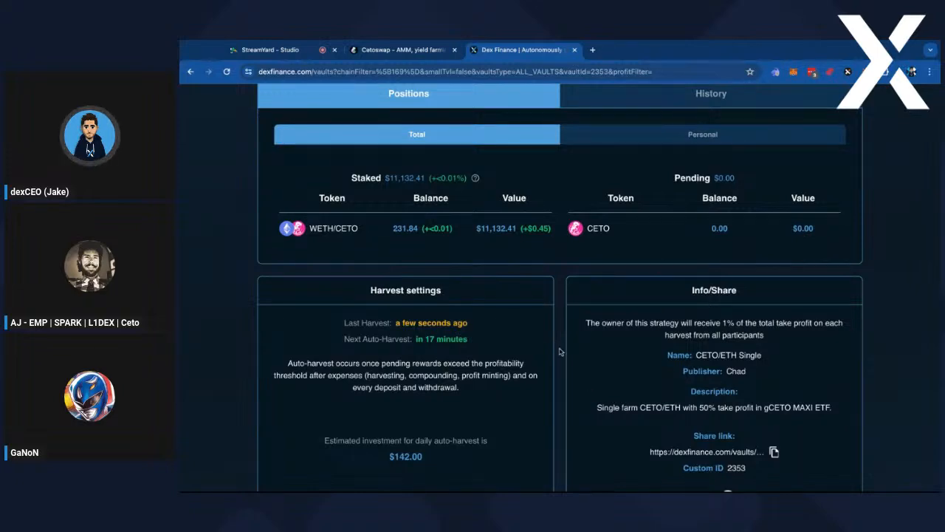
scroll(555, 345, "down", 4)
scroll(557, 346, "up", 3)
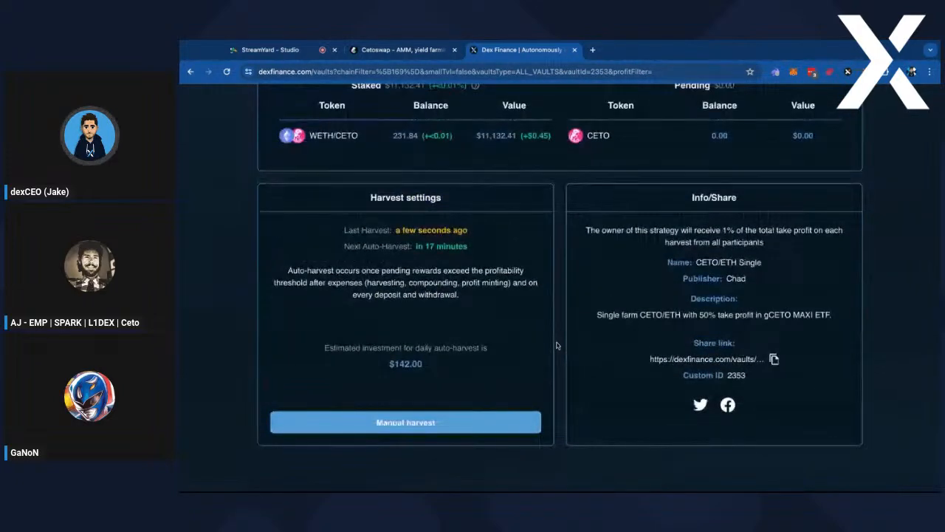
scroll(558, 346, "up", 5)
scroll(560, 288, "down", 5)
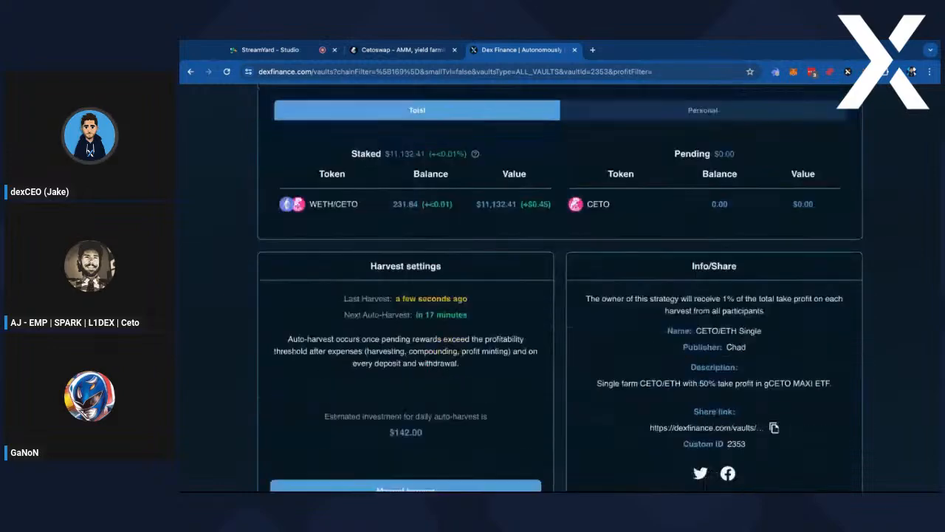
Check the WETH/CETO position's change since the last harvest and view the vault's personal transaction history
scroll(560, 288, "up", 1)
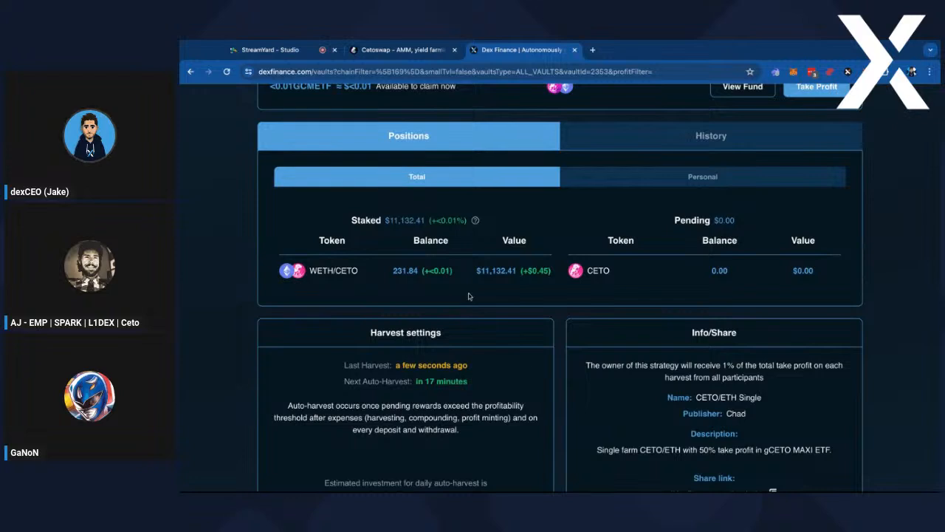
left_click_drag(520, 272, 548, 272)
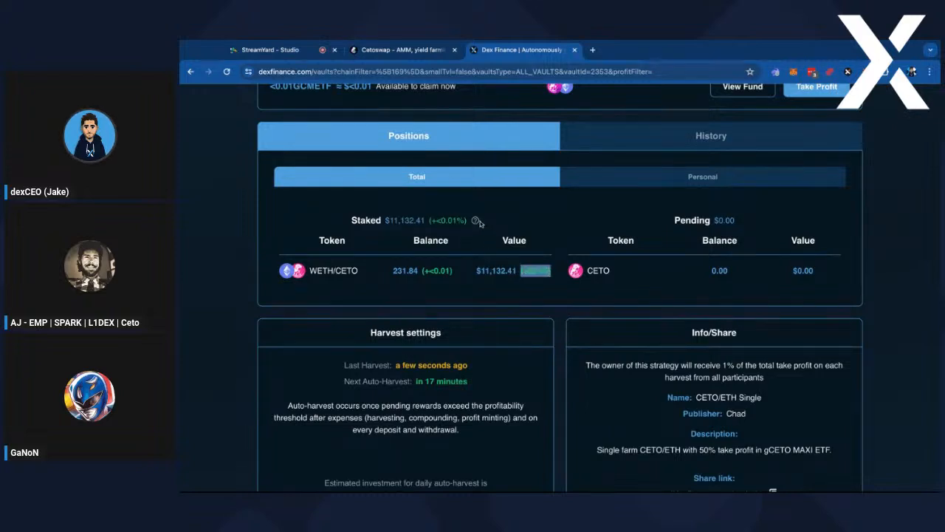
mouse_move(477, 222)
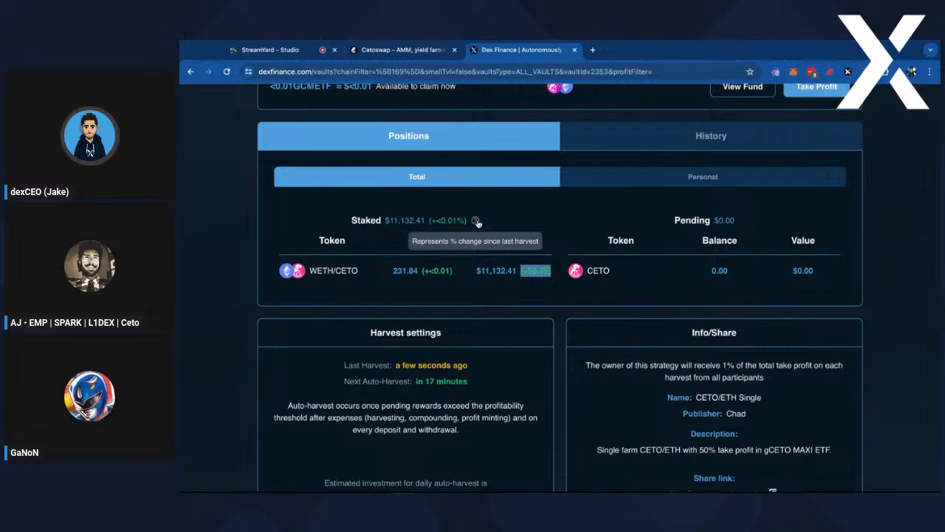
left_click(565, 220)
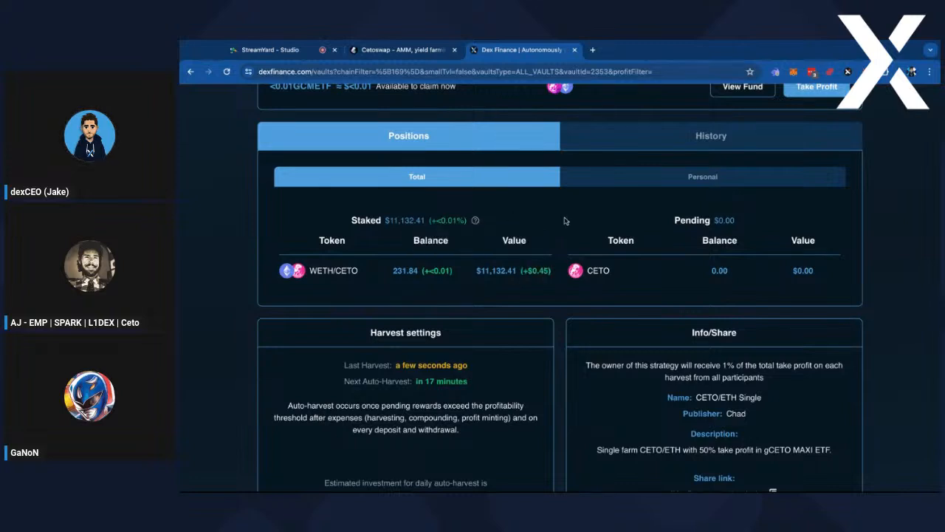
scroll(566, 220, "up", 1)
left_click(628, 153)
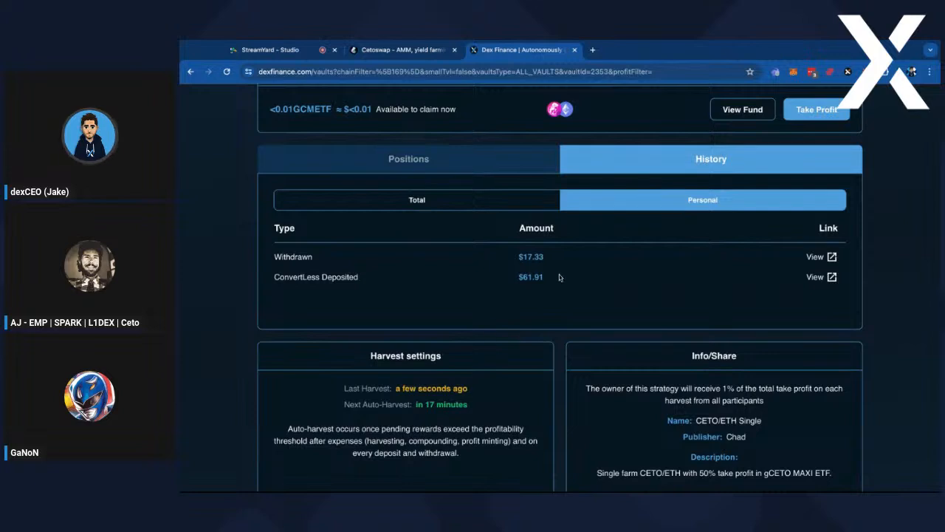
View the vault's personal performance figures and return to the total performance chart
scroll(559, 276, "up", 5)
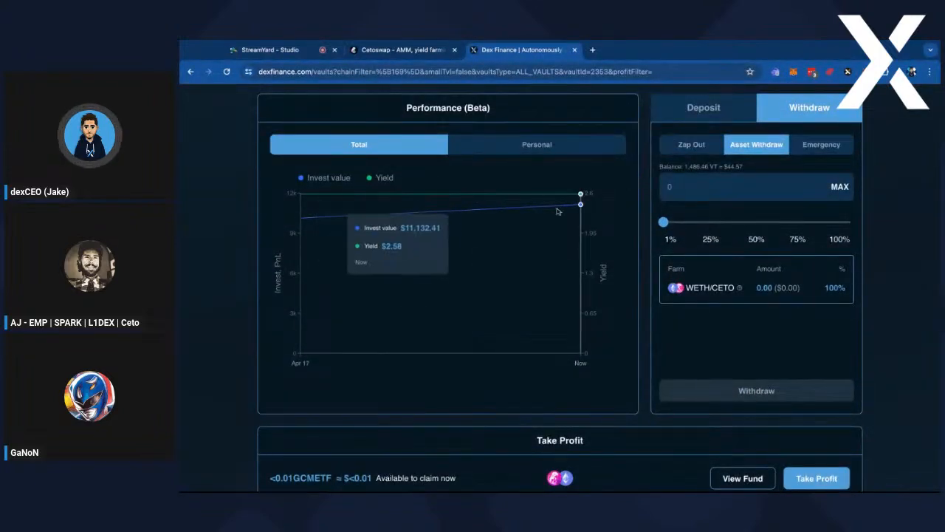
left_click(526, 154)
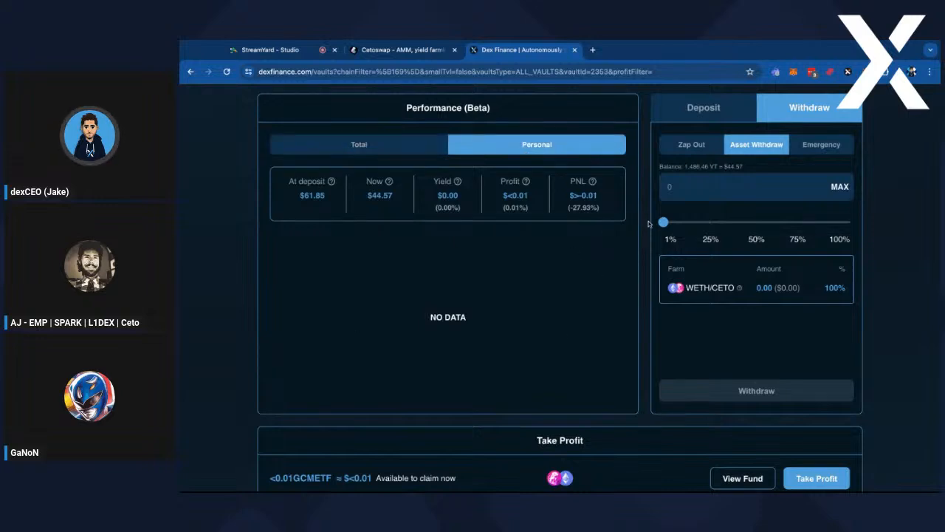
scroll(651, 225, "up", 1)
left_click_drag(466, 120, 497, 124)
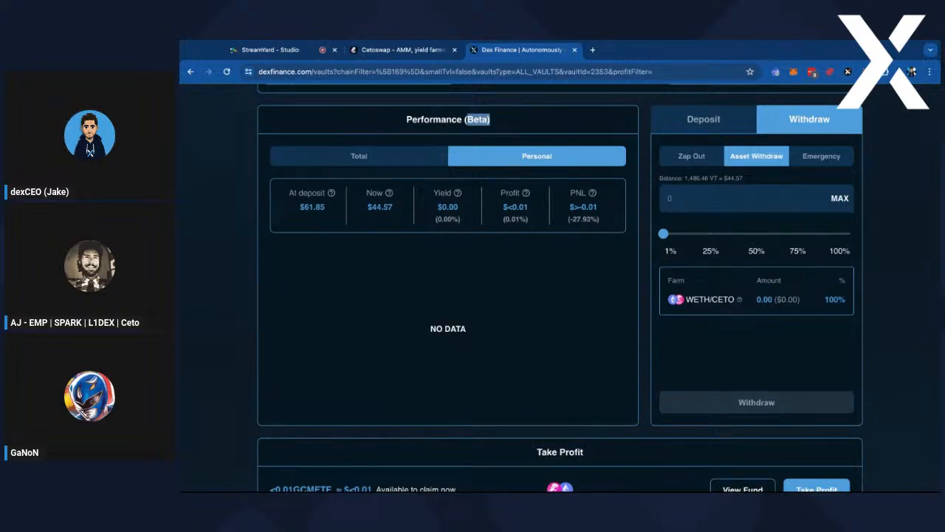
left_click(490, 161)
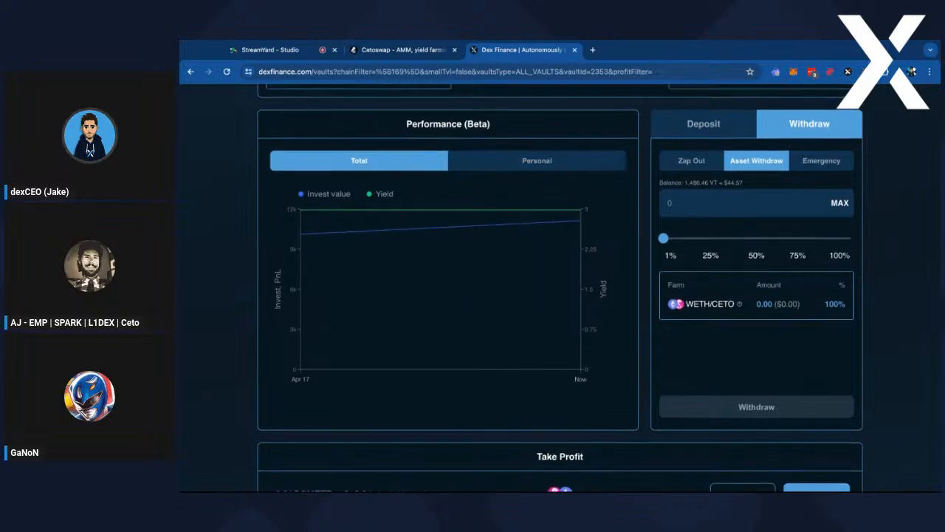
scroll(521, 287, "up", 1)
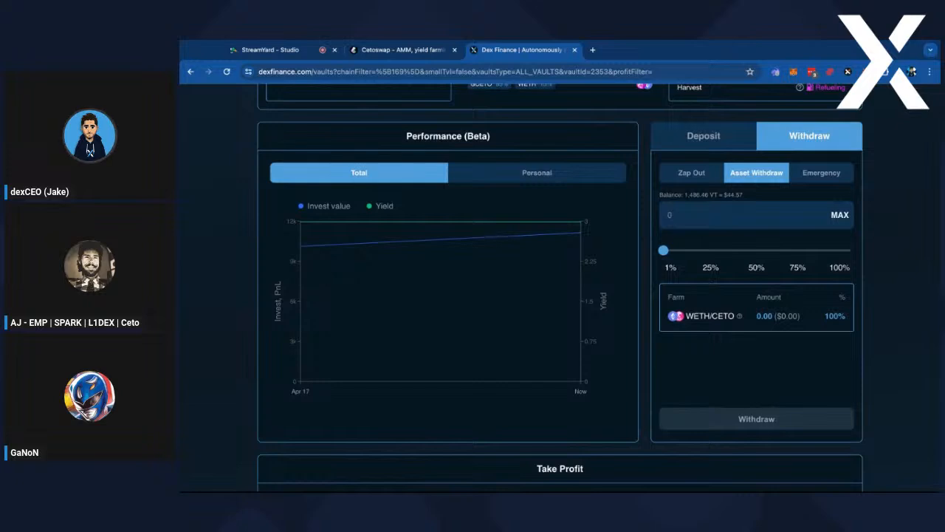
Review the vault's total performance chart, switch to the personal performance figures and examine the Yield value
scroll(650, 225, "up", 3)
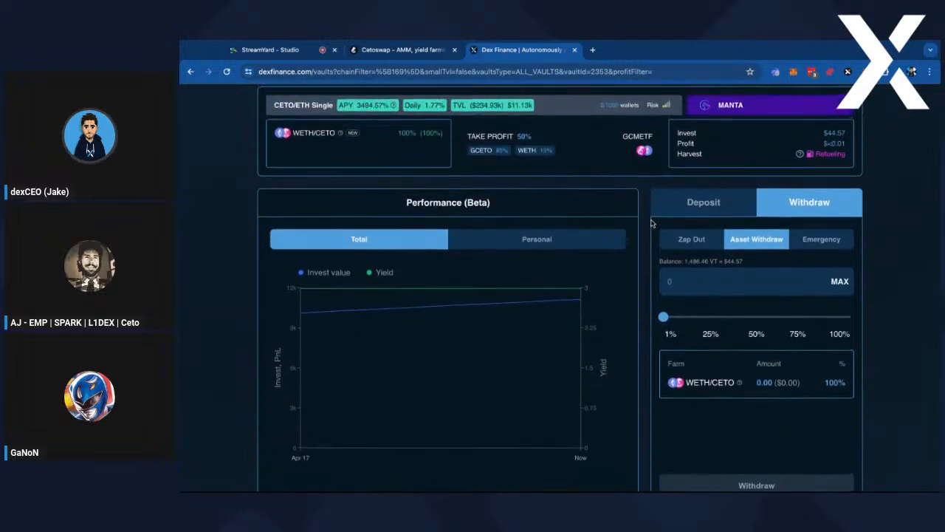
scroll(650, 218, "down", 3)
scroll(650, 218, "up", 1)
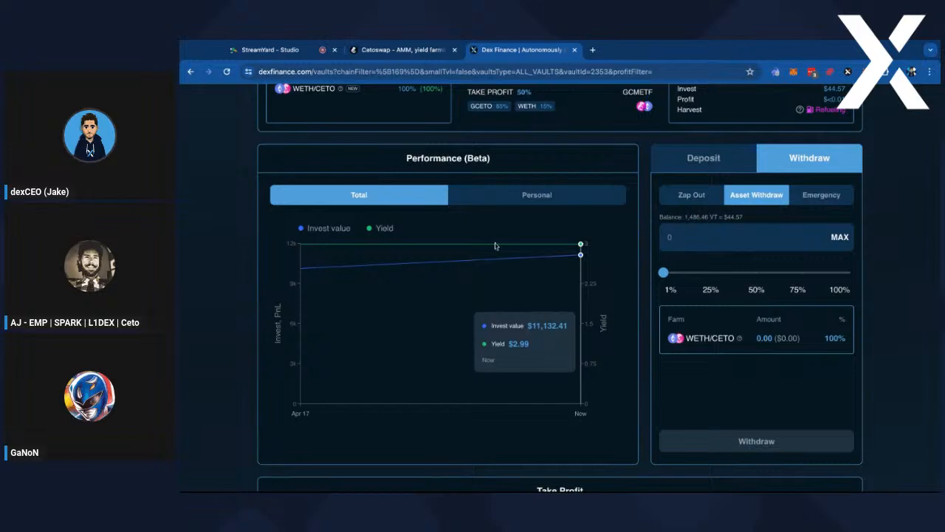
left_click(533, 195)
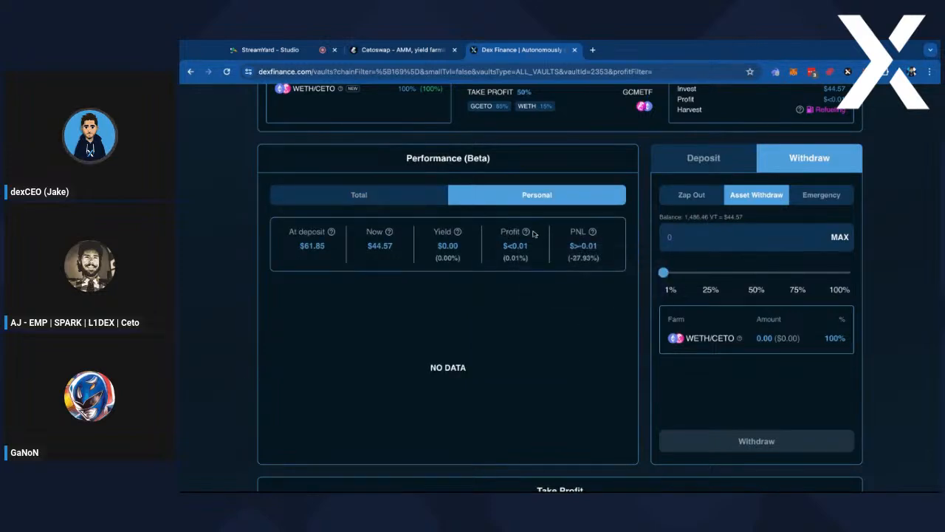
mouse_move(459, 233)
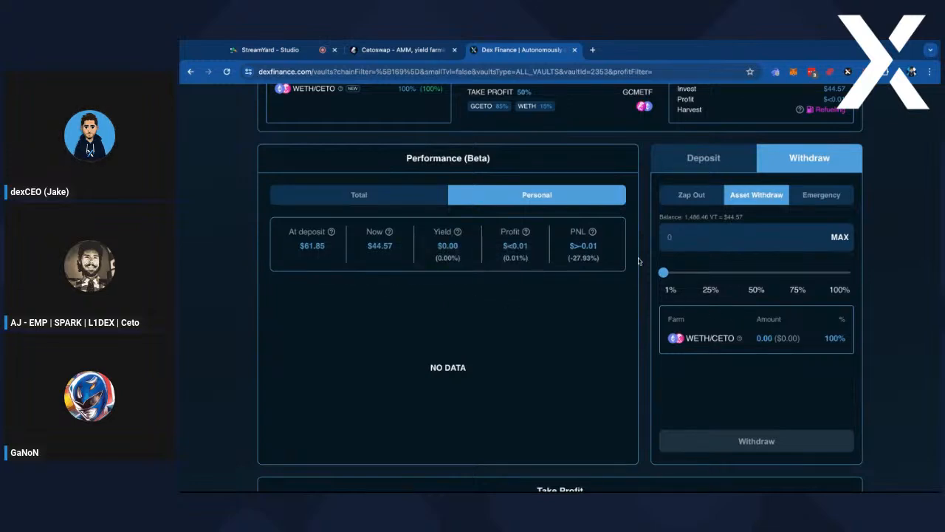
Read the explanation of the Refueling harvest status in the vault summary and glance over the personal transaction history
scroll(661, 256, "up", 1)
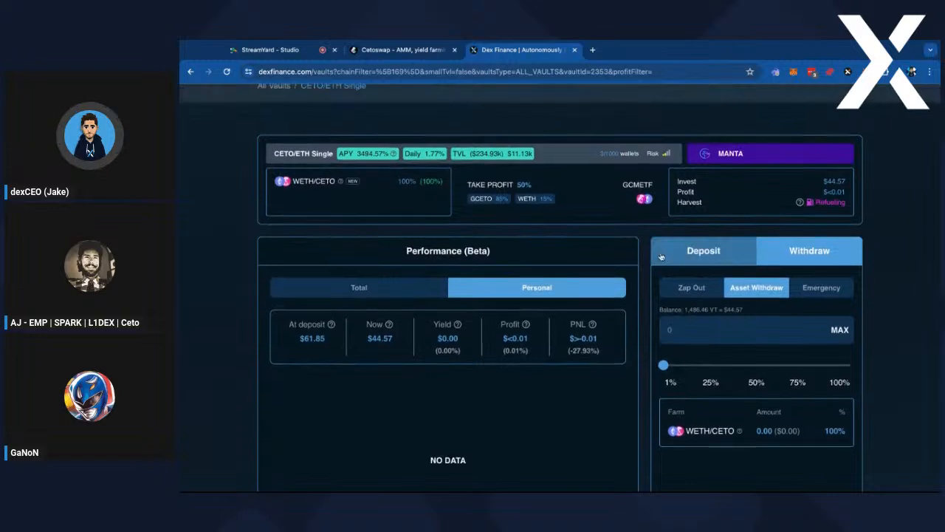
mouse_move(801, 203)
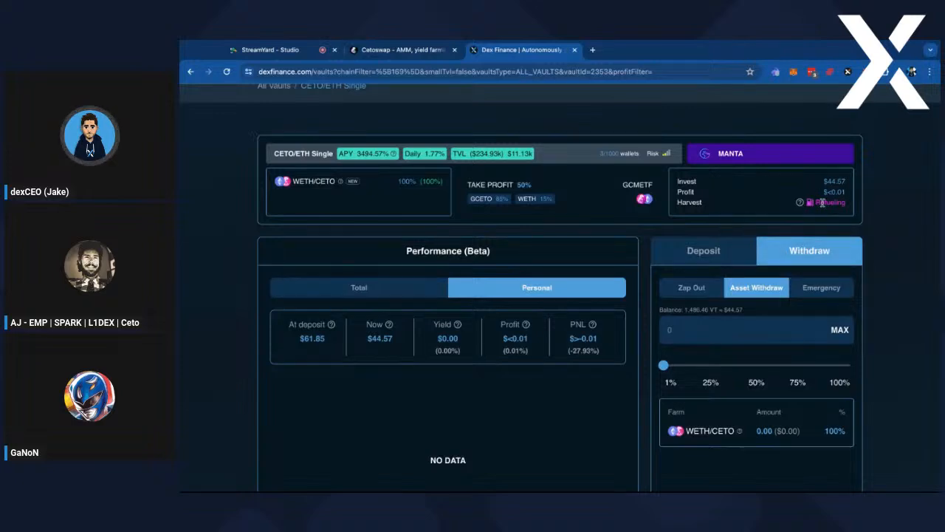
scroll(794, 295, "down", 3)
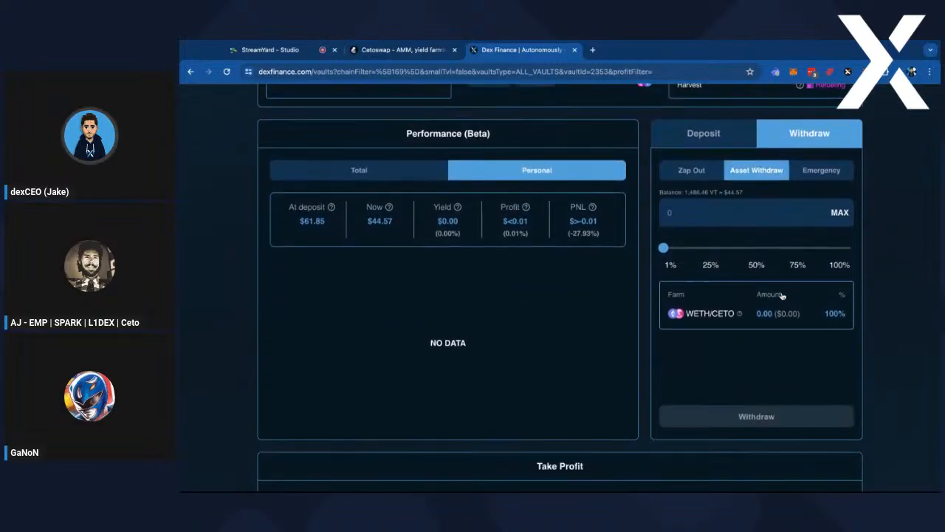
scroll(785, 286, "down", 2)
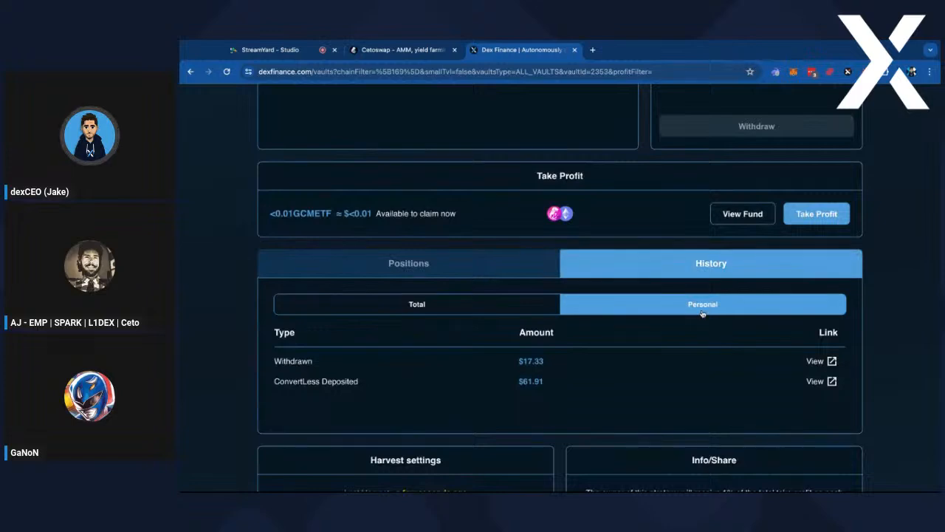
scroll(732, 274, "up", 3)
scroll(733, 274, "up", 2)
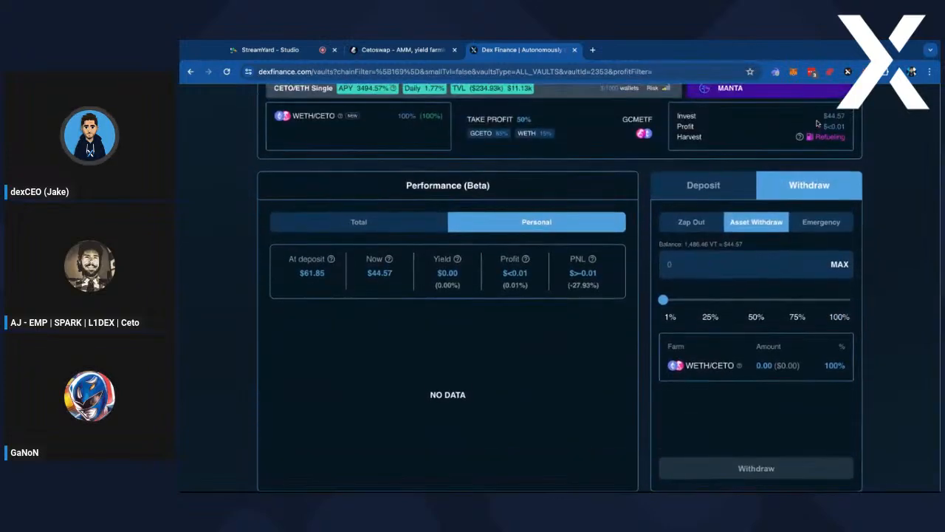
mouse_move(802, 147)
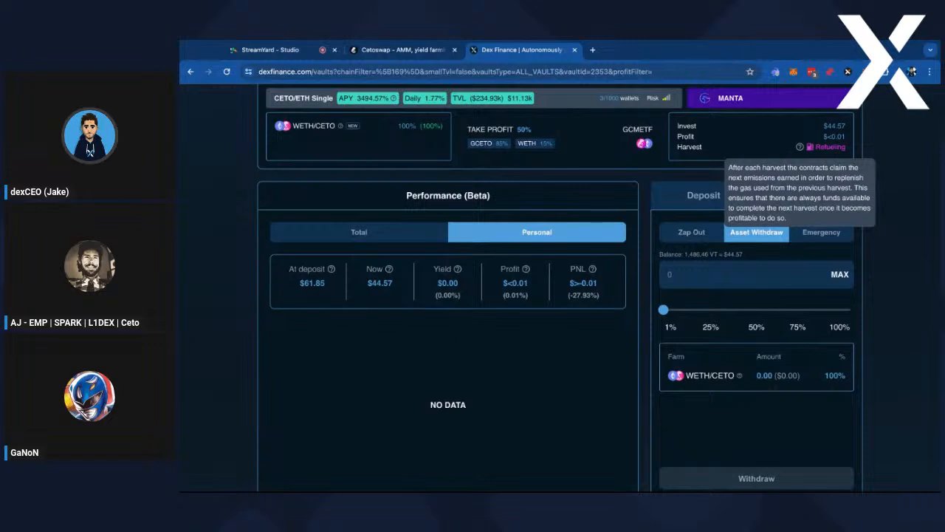
Show the personal positions in the vault and highlight the Pending rewards value
scroll(802, 147, "down", 5)
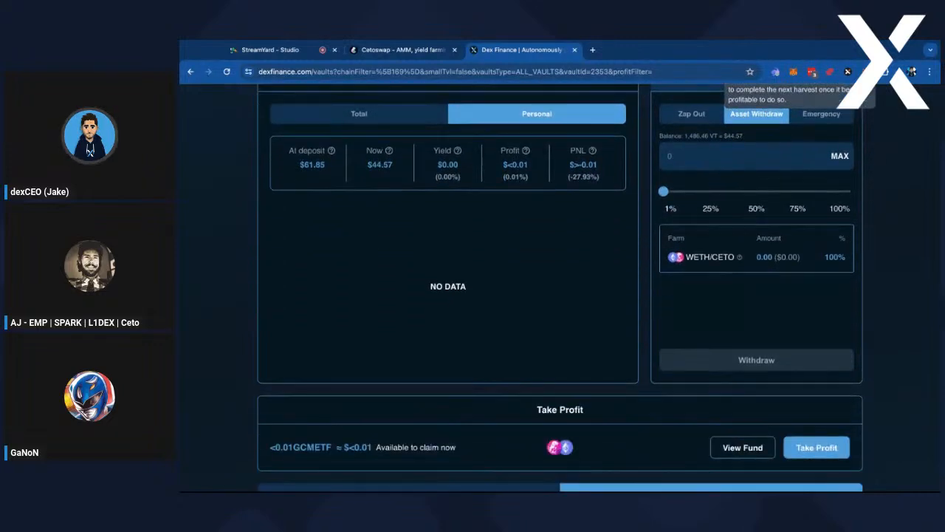
scroll(561, 296, "down", 1)
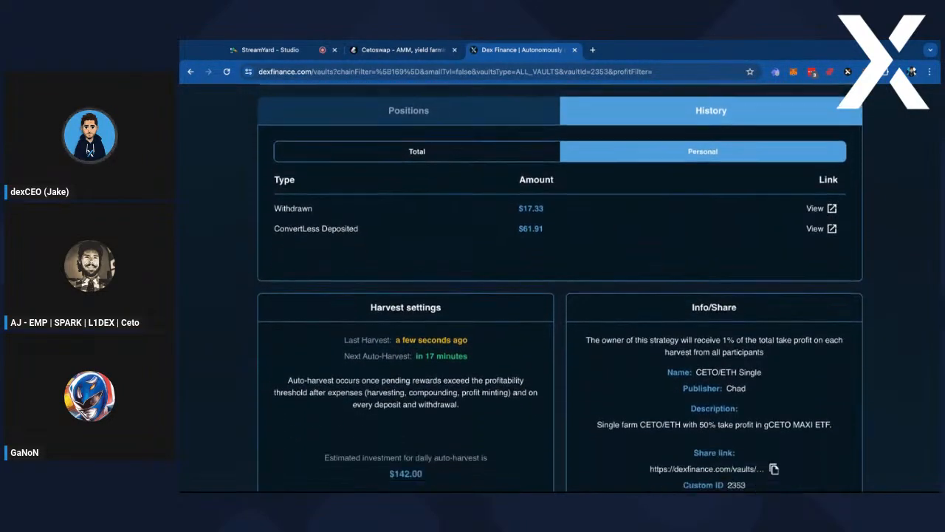
scroll(608, 236, "up", 2)
left_click(547, 263)
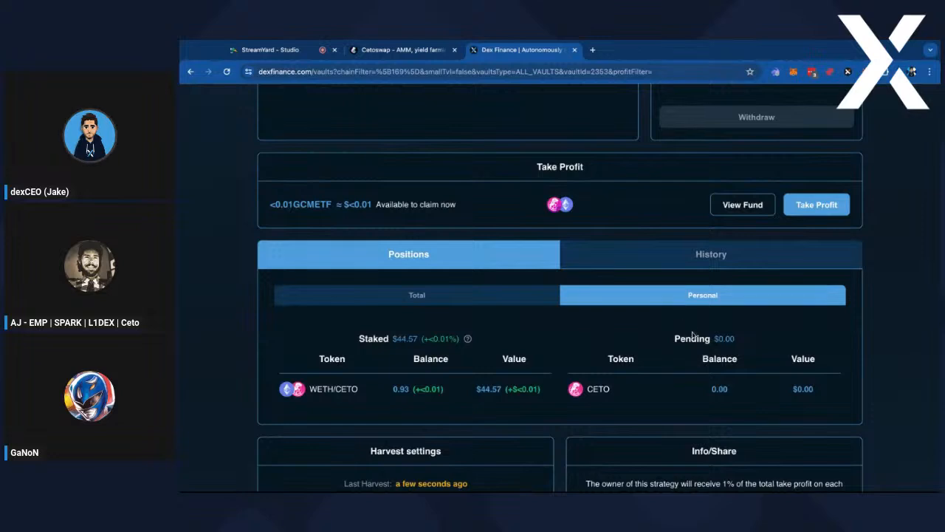
triple_click(743, 338)
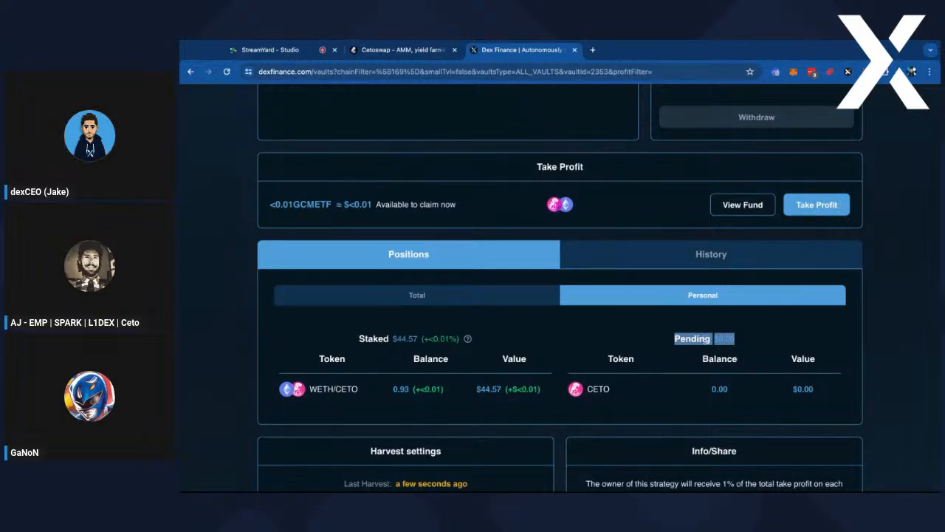
left_click(700, 341)
triple_click(739, 340)
left_click(736, 341)
double_click(741, 340)
left_click(742, 340)
Leave the CETO/ETH Single vault and return to the list of all vaults
scroll(741, 340, "up", 5)
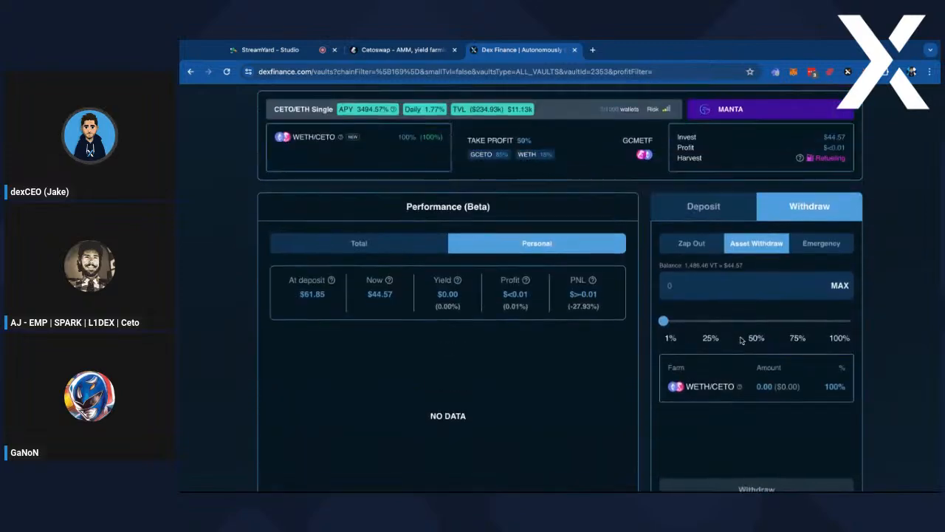
scroll(741, 340, "up", 3)
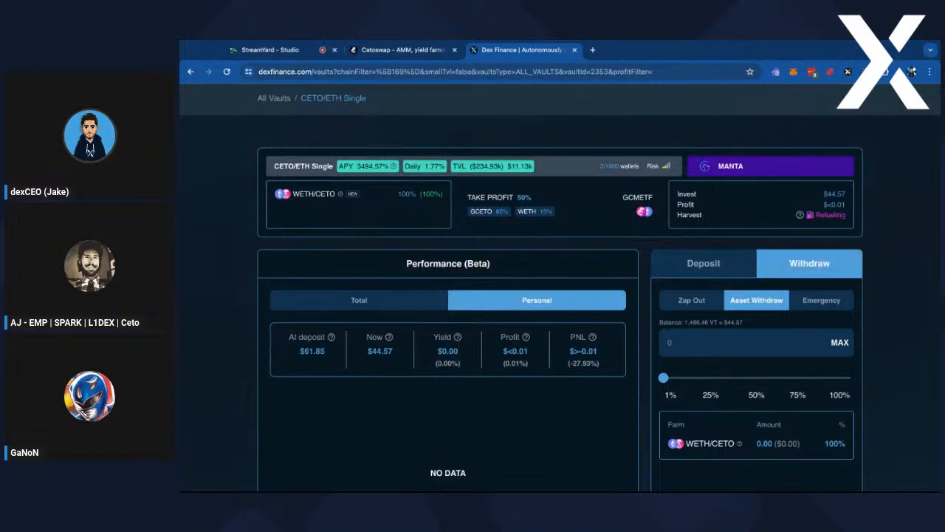
scroll(560, 287, "down", 4)
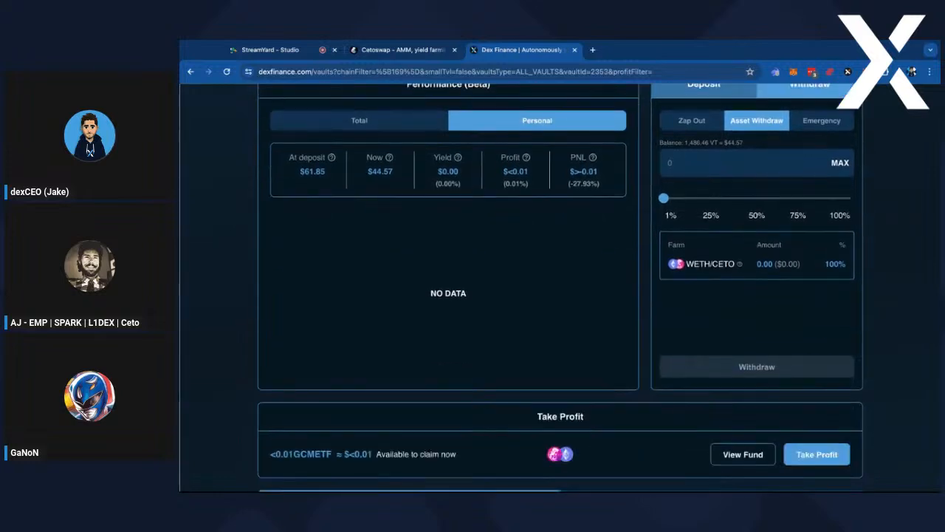
scroll(742, 332, "down", 2)
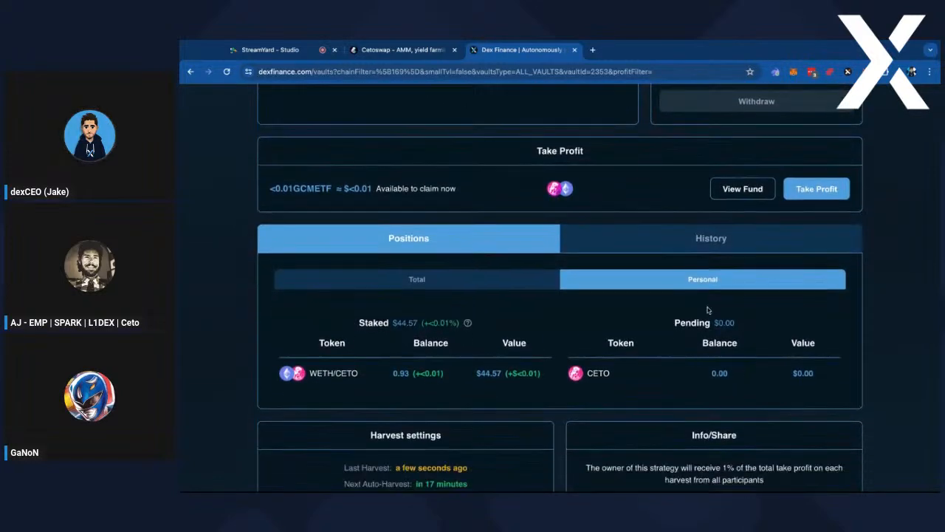
scroll(700, 316, "up", 6)
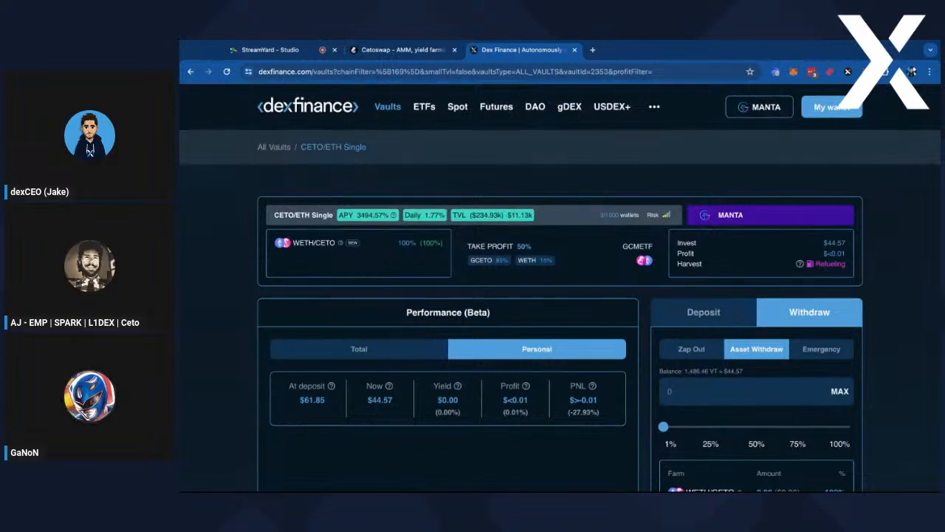
left_click(274, 146)
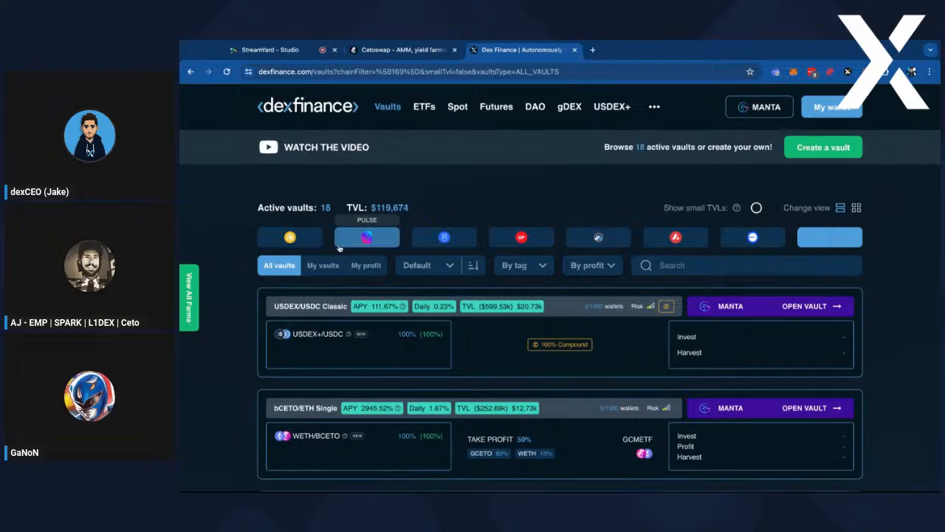
Switch the list to My vaults and back to All vaults, and browse the available Manta vaults
left_click(325, 265)
left_click(280, 264)
scroll(528, 195, "down", 2)
scroll(529, 195, "down", 2)
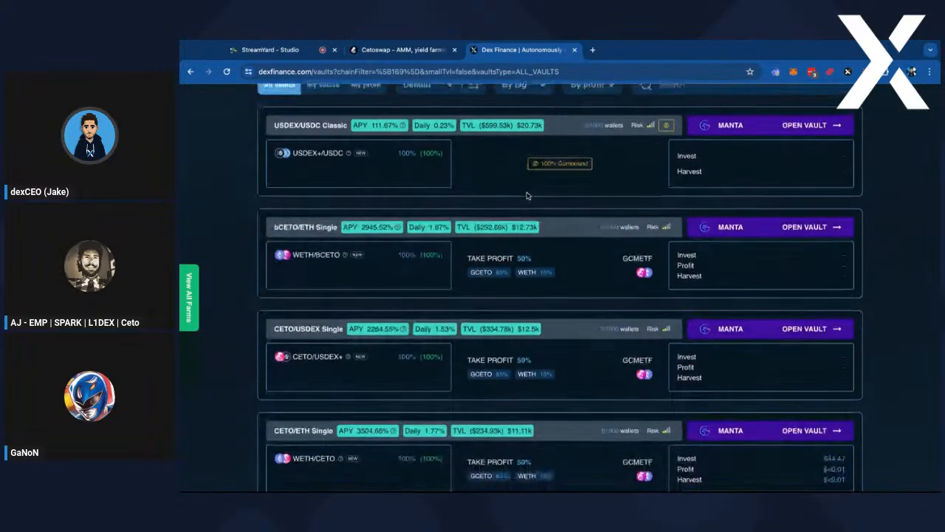
scroll(528, 195, "up", 1)
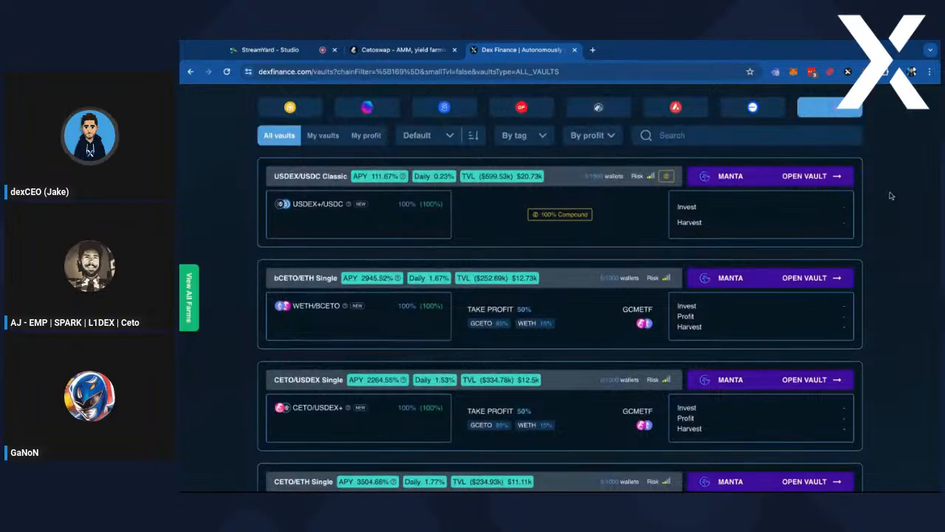
scroll(891, 195, "up", 1)
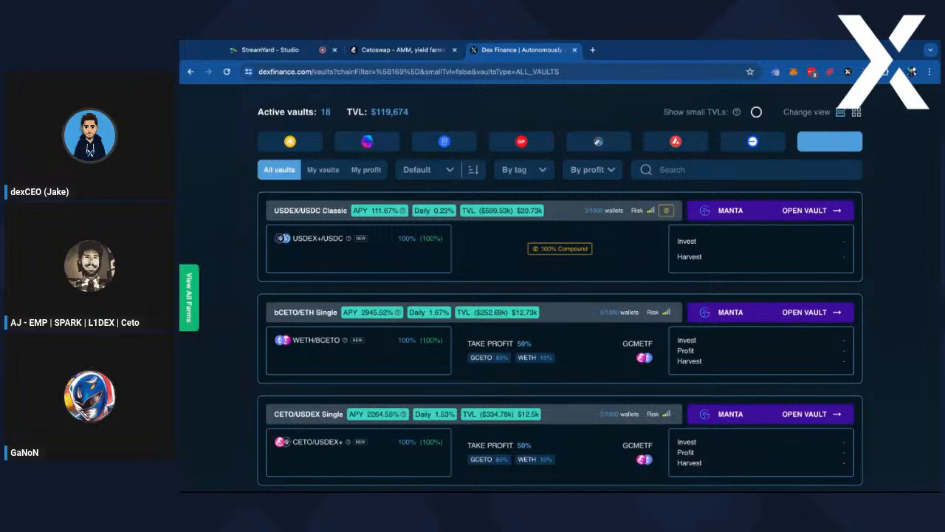
Play the dexVAULTS intro video muted, skip ahead to about 0:54 and close it
scroll(212, 179, "up", 1)
scroll(212, 179, "up", 1)
scroll(293, 121, "down", 1)
scroll(293, 121, "up", 1)
left_click(301, 115)
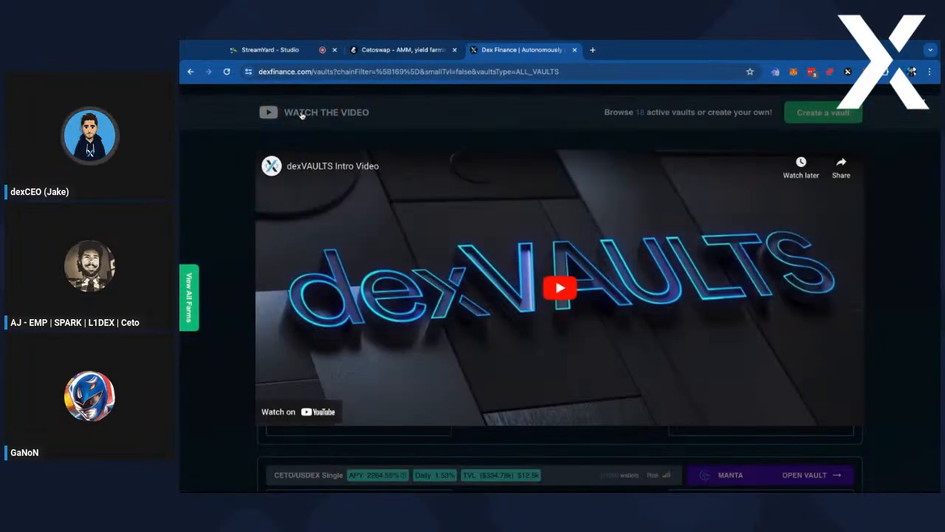
left_click(570, 290)
left_click(293, 416)
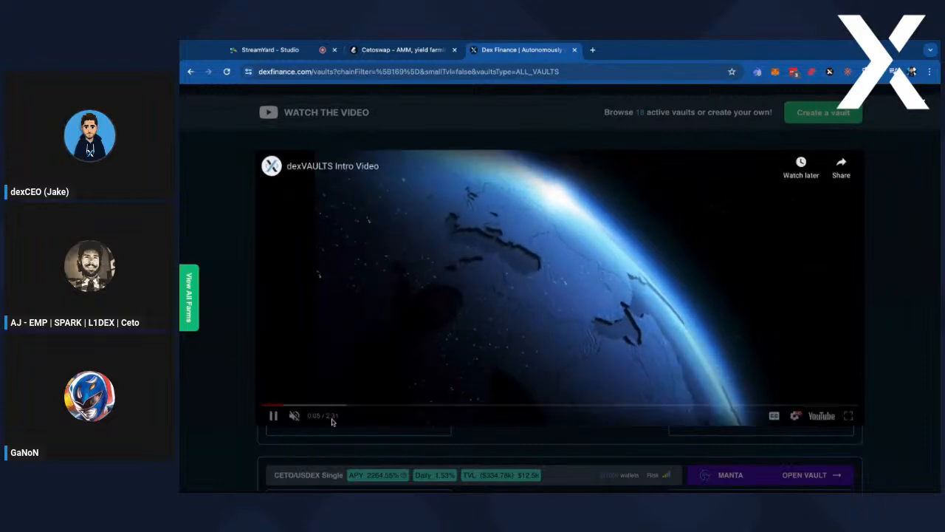
left_click(328, 405)
left_click(388, 406)
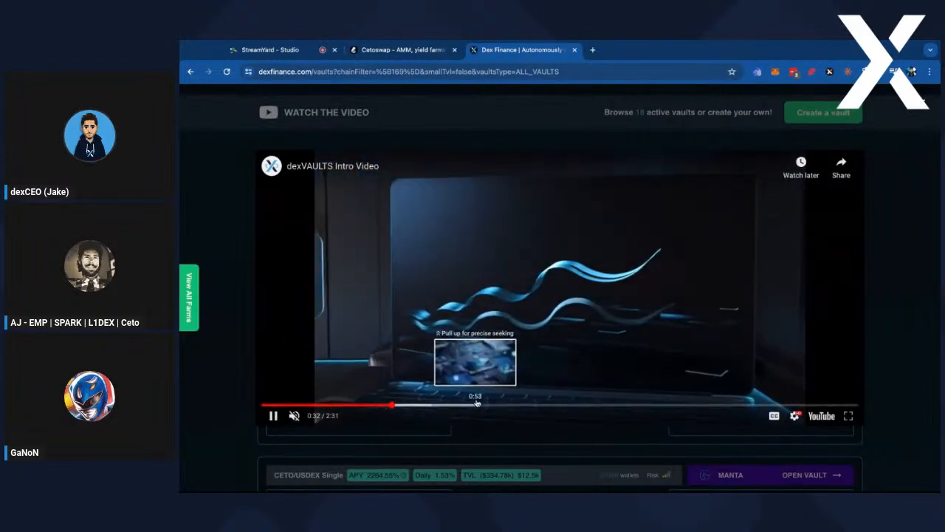
left_click(476, 404)
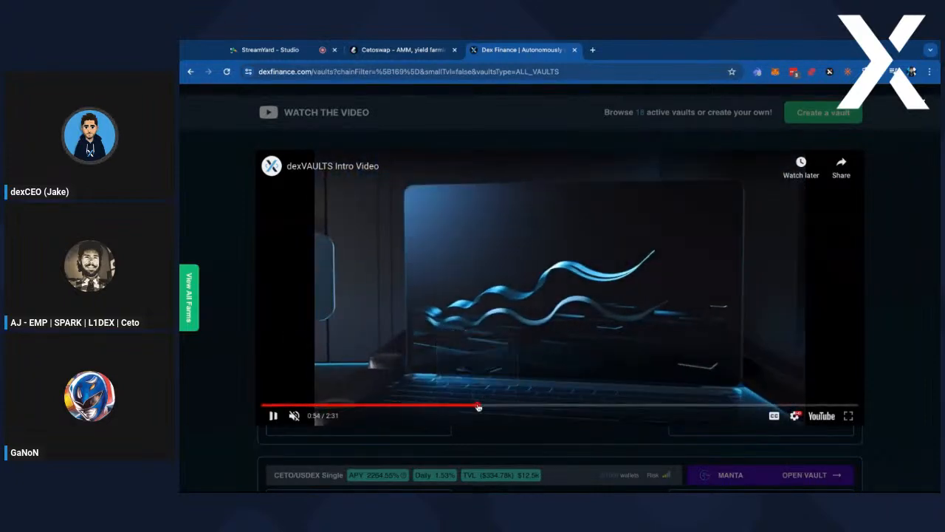
left_click(876, 294)
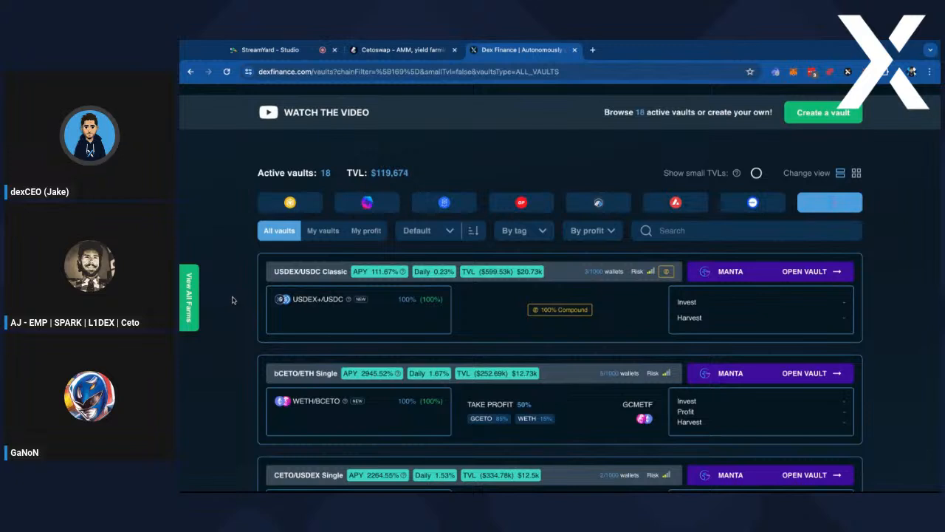
Open the finder listing all farms, and switch an additional network filter on and off beside Manta
scroll(233, 302, "down", 1)
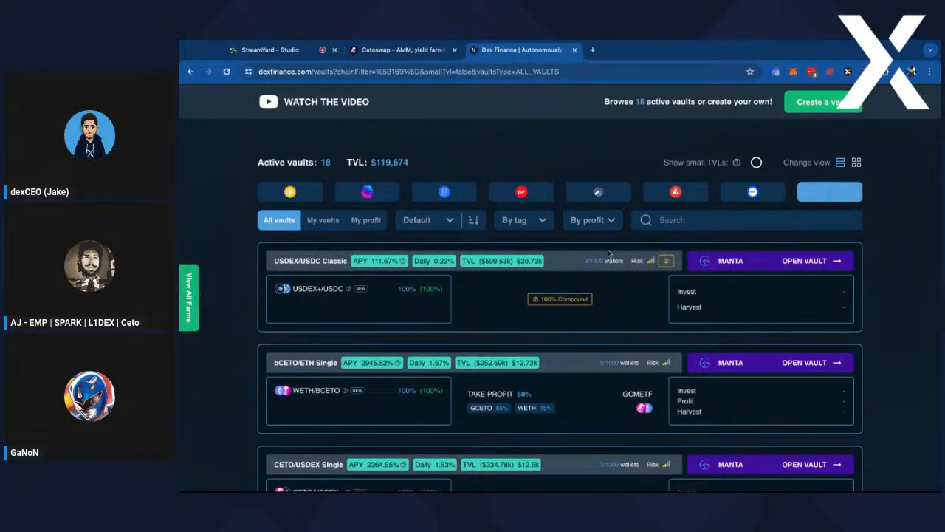
scroll(547, 272, "up", 1)
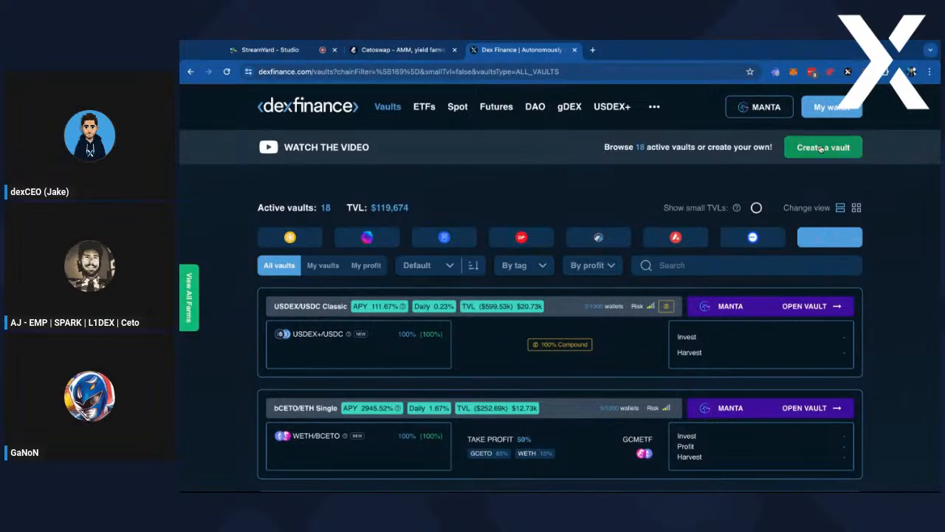
left_click(191, 293)
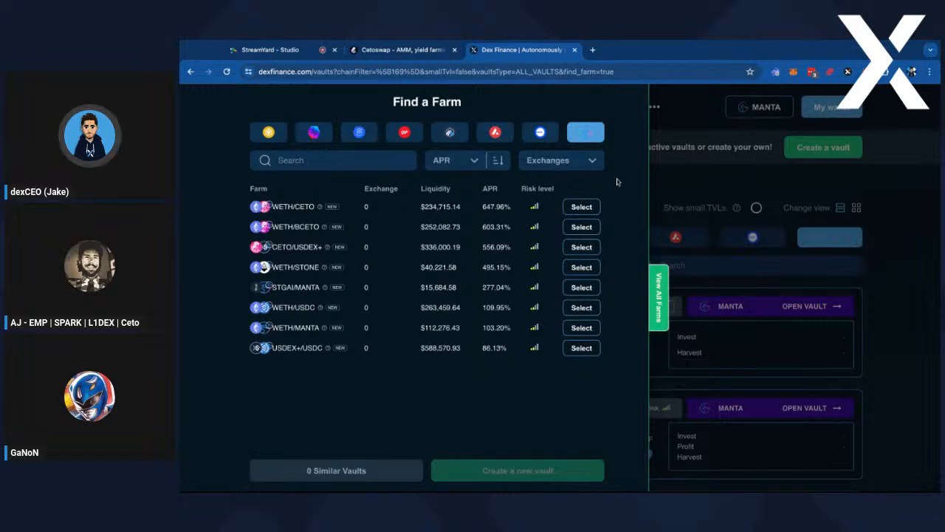
left_click(543, 135)
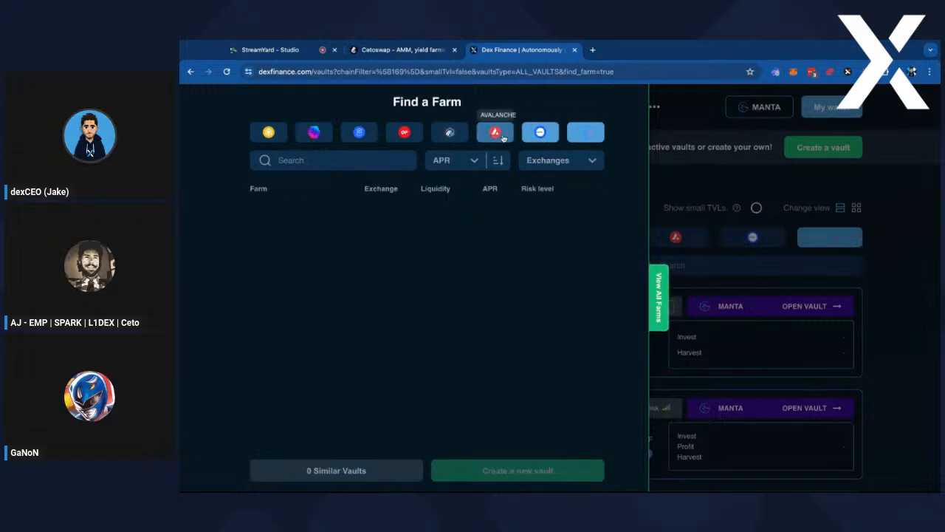
left_click(530, 132)
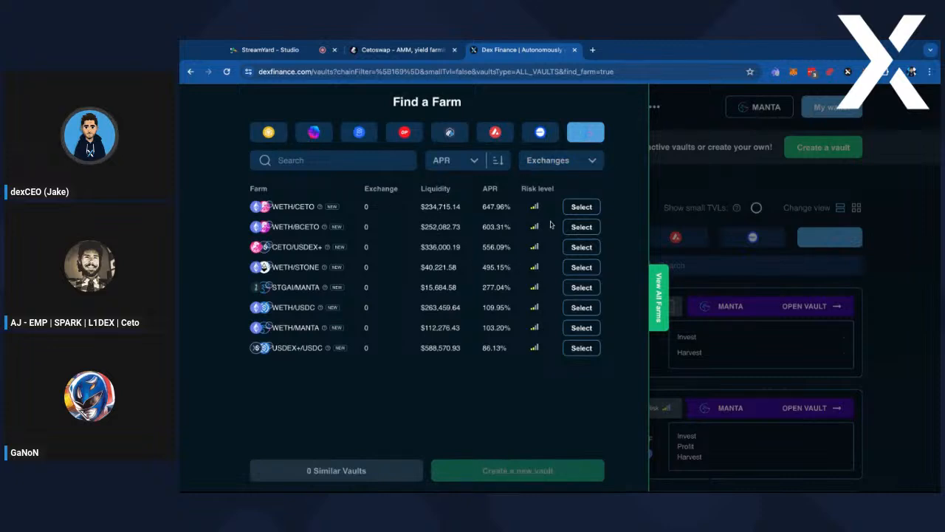
Select the WETH/CETO farm and point out its name in the selection
left_click(581, 208)
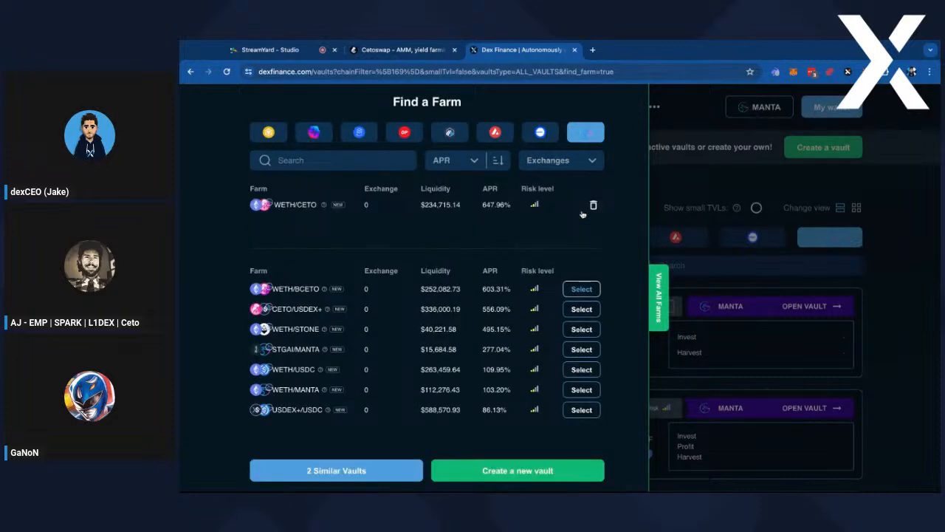
left_click_drag(285, 205, 317, 206)
left_click(317, 220)
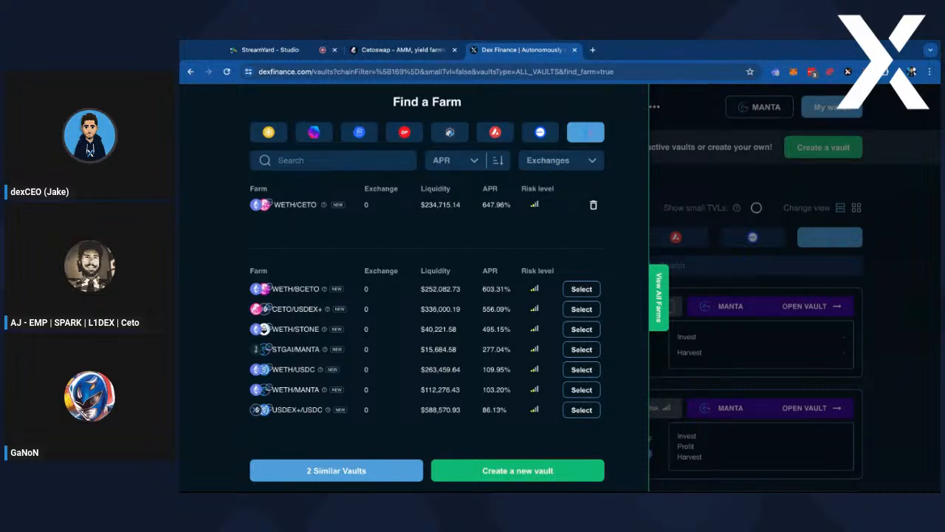
View the similar vaults for the WETH/CETO farm and point out the WETH/CETO Profits vault's name and USDEX+ profit token
left_click(334, 473)
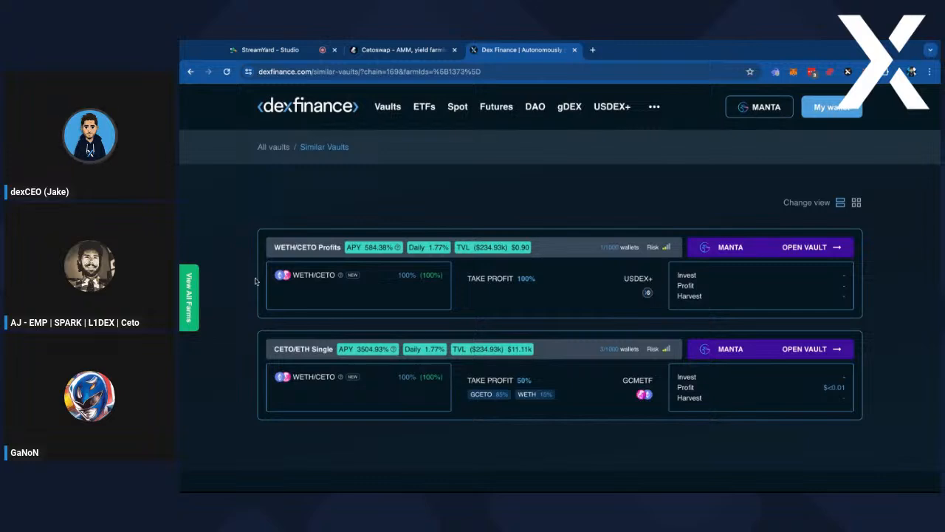
left_click_drag(273, 249, 340, 249)
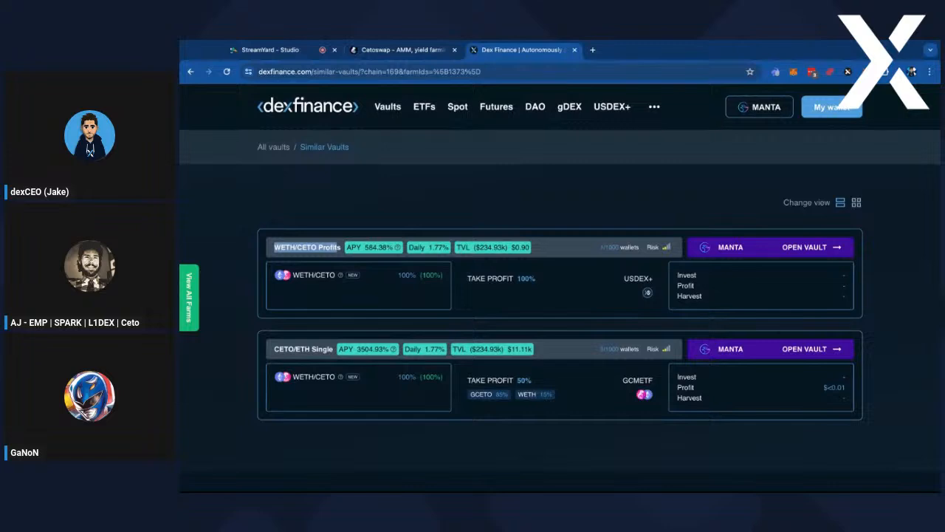
double_click(624, 280)
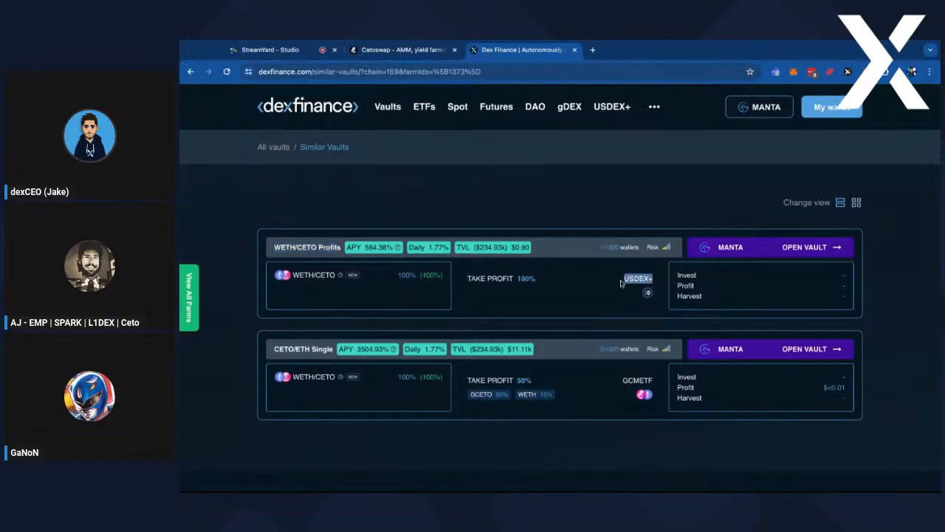
left_click(635, 278)
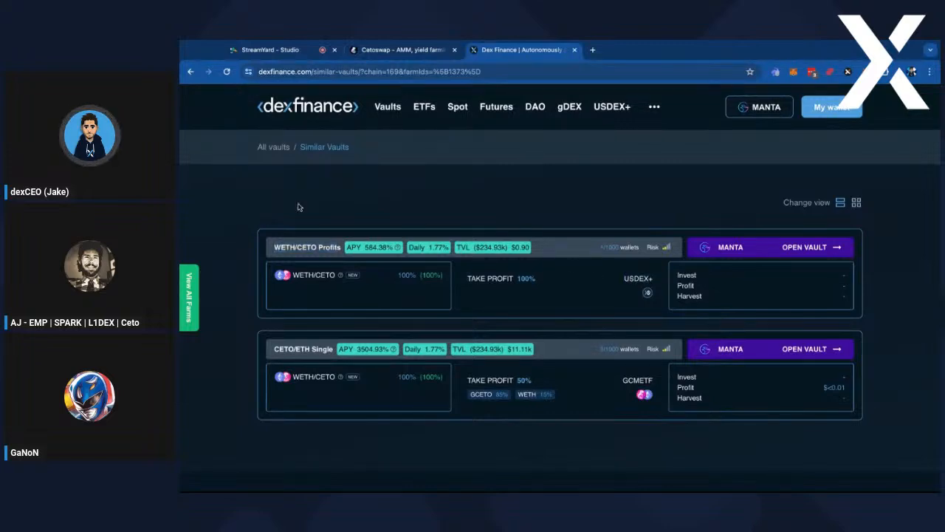
scroll(279, 281, "down", 1)
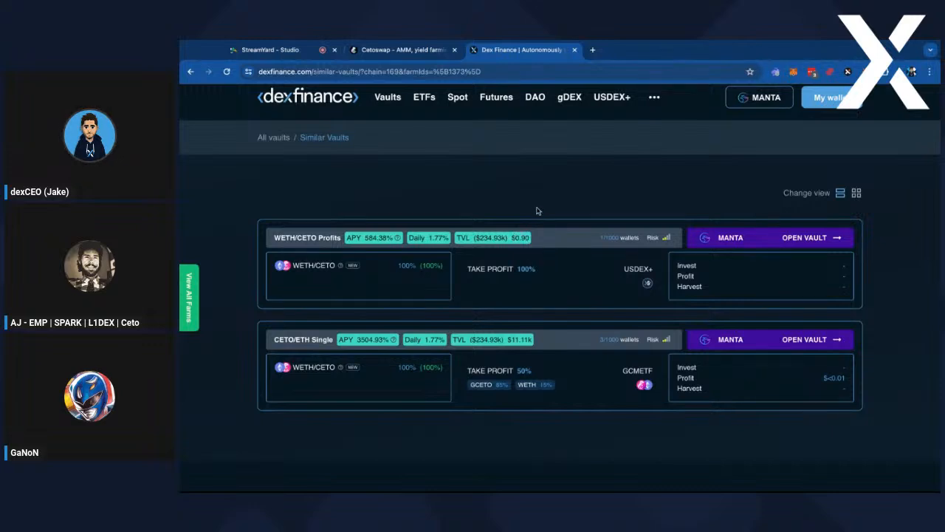
Return to the list of all vaults and filter it to the Manta network
left_click(274, 141)
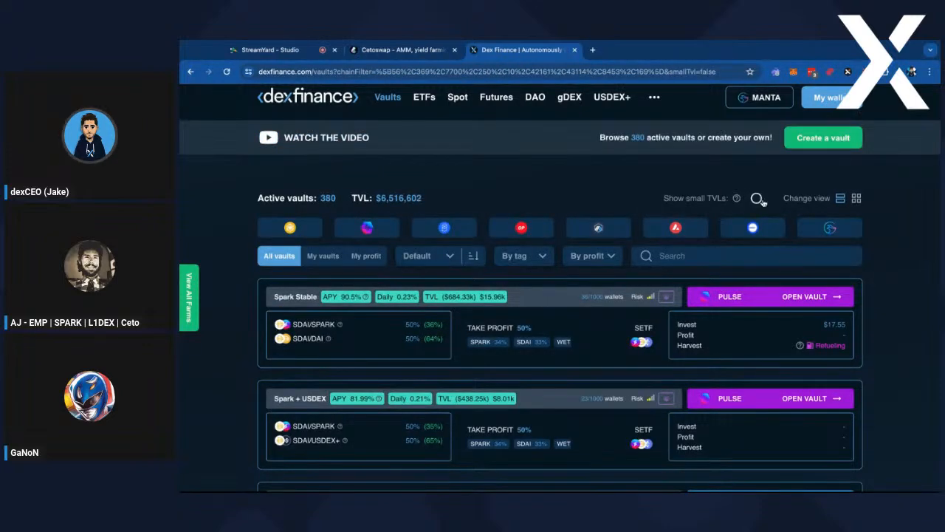
scroll(503, 284, "down", 2)
scroll(500, 290, "up", 1)
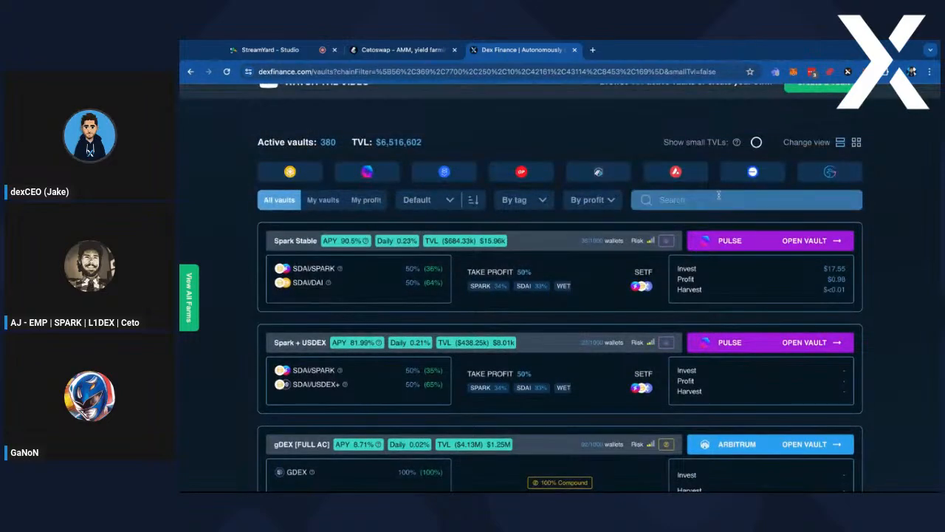
left_click(807, 174)
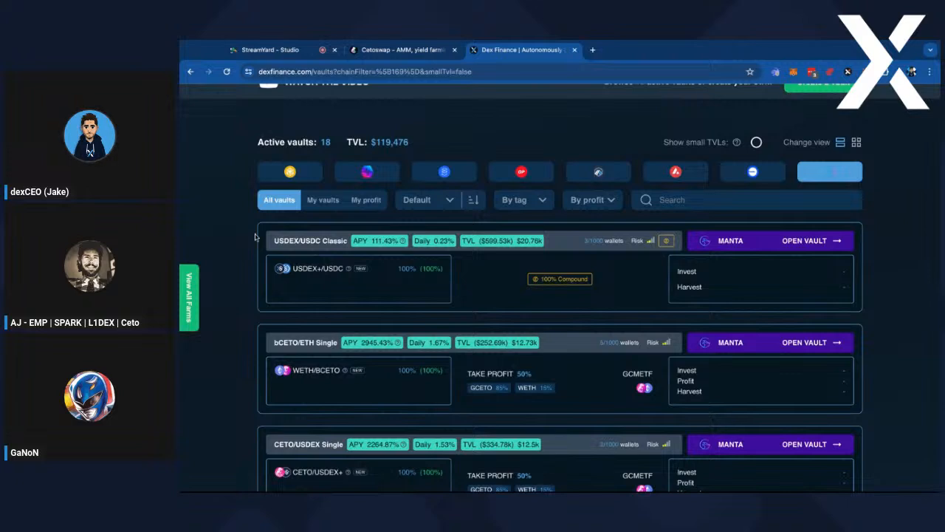
Browse the whole list of Manta vaults, examining their farms, yields and take-profit settings
scroll(559, 287, "down", 1)
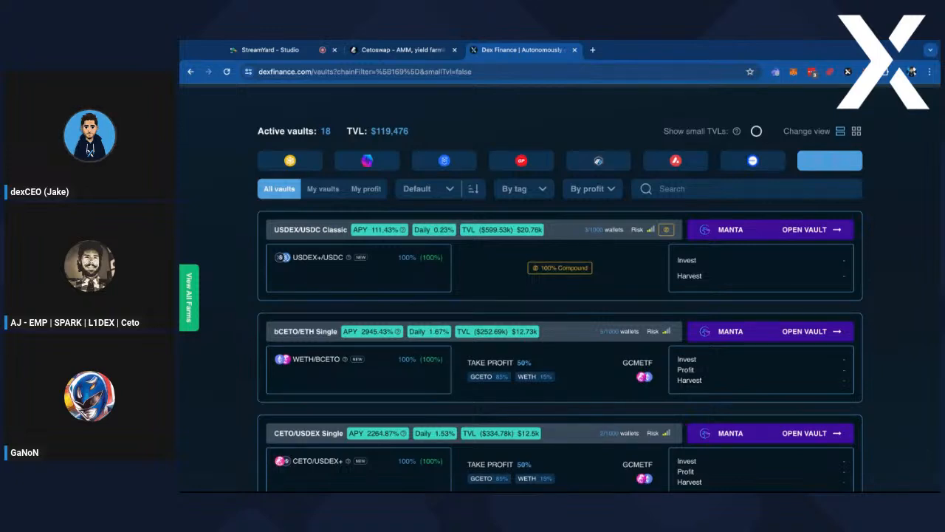
scroll(368, 237, "down", 4)
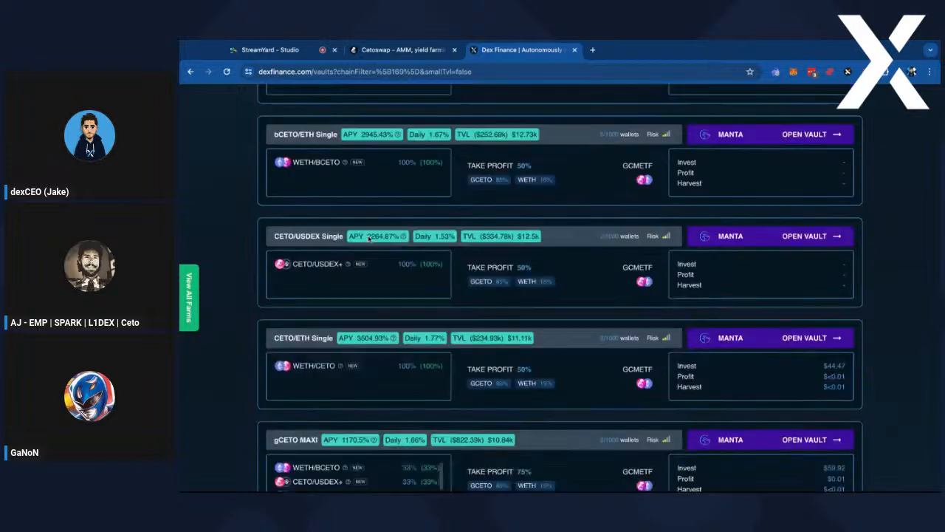
scroll(368, 239, "down", 2)
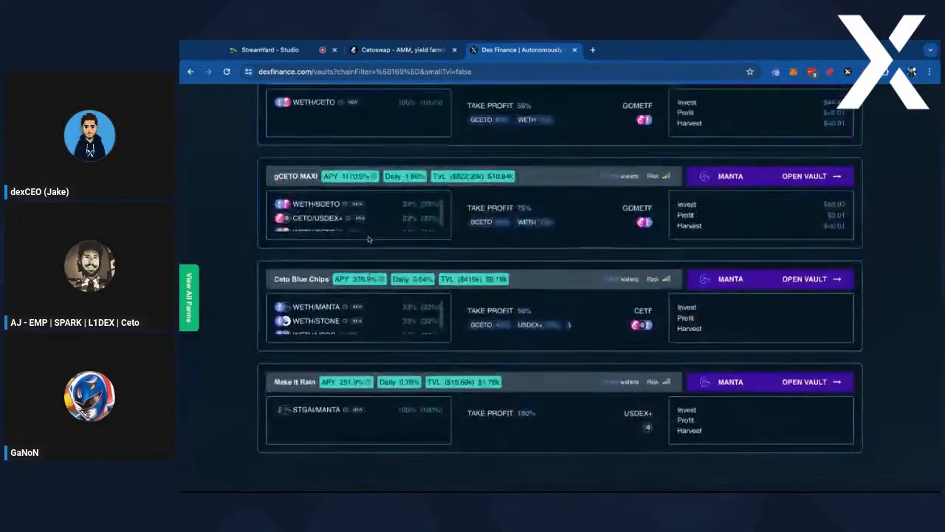
scroll(898, 292, "up", 7)
left_click(805, 243)
left_click(823, 236)
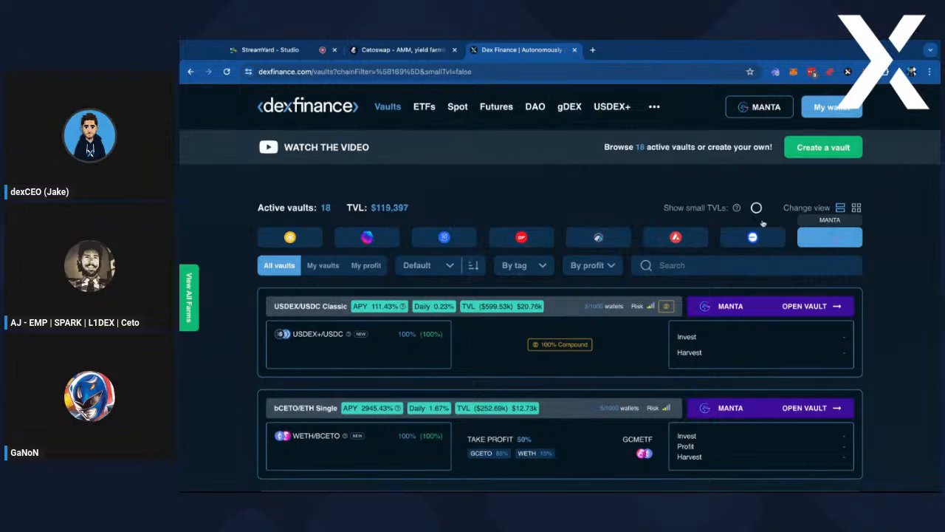
scroll(647, 193, "down", 6)
scroll(648, 193, "down", 3)
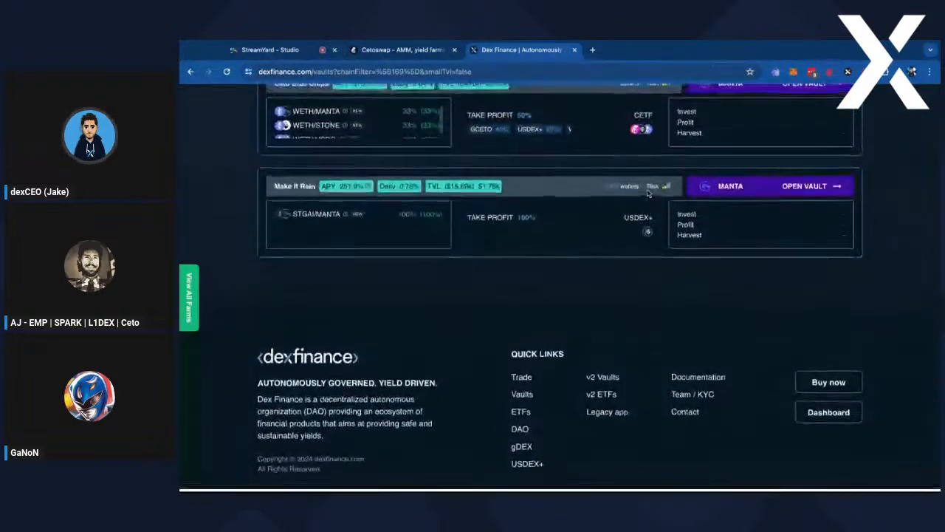
scroll(648, 193, "up", 10)
scroll(752, 210, "up", 3)
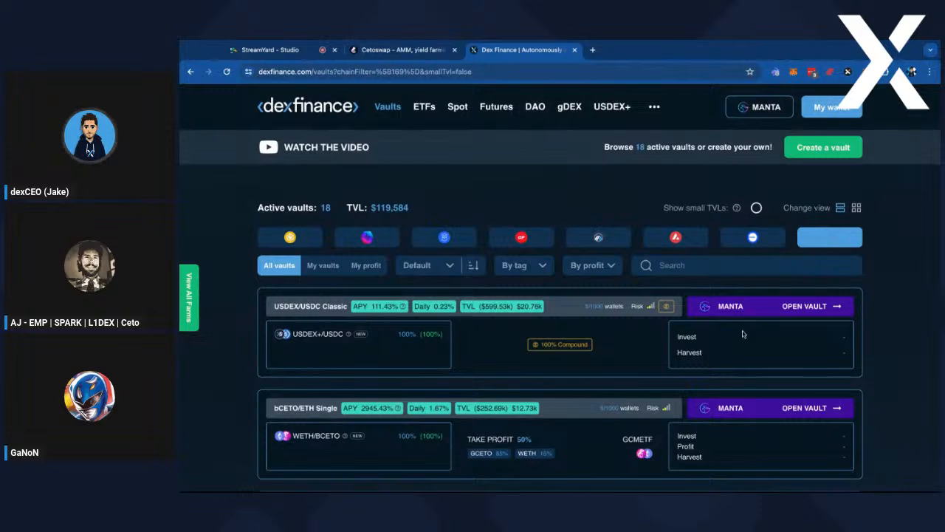
Open the USDEX/USDC Classic vault and copy its share link
left_click(819, 308)
scroll(809, 332, "down", 10)
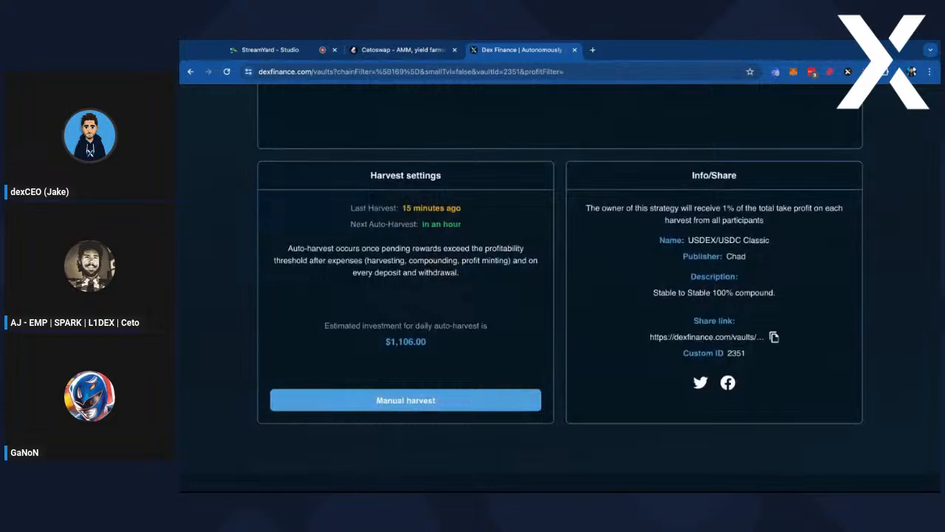
left_click(774, 337)
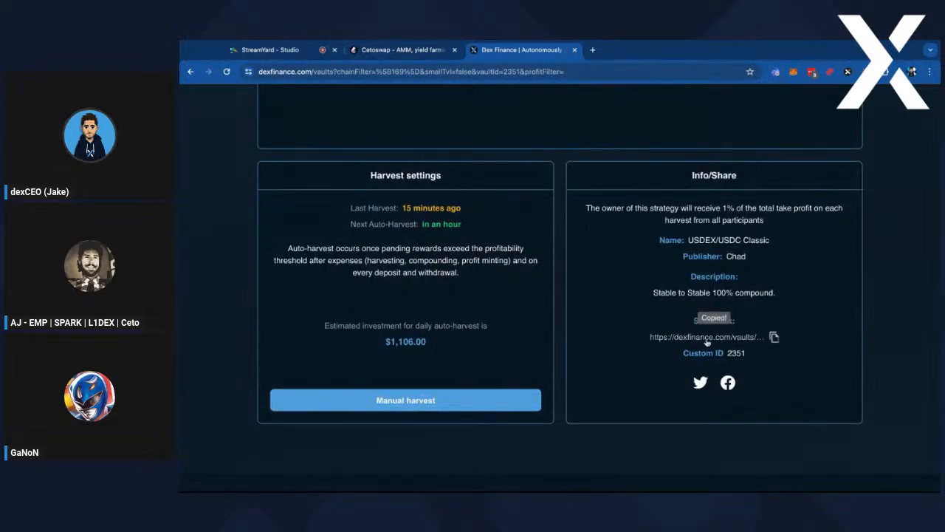
left_click(774, 337)
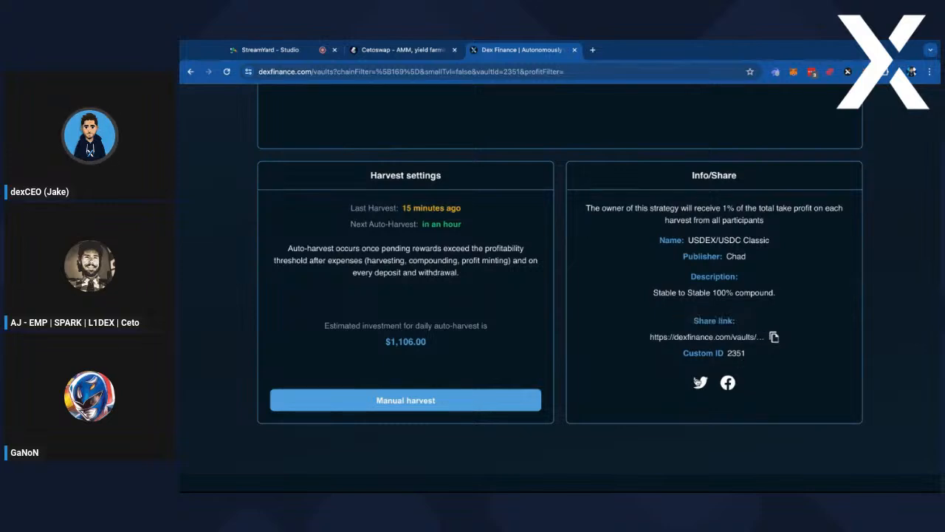
Open the copied vault share link in a new browser tab to check it, and close that tab
scroll(709, 332, "up", 8)
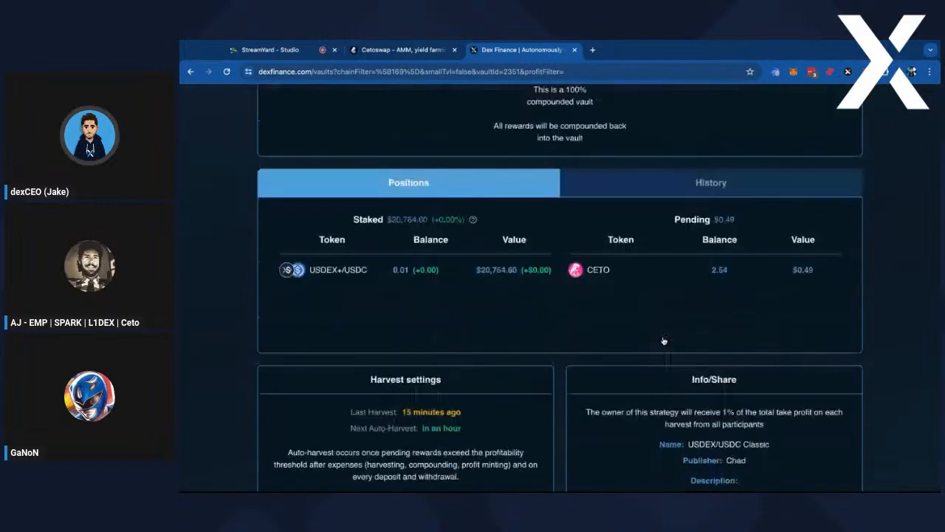
left_click(592, 49)
key("ctrl+v")
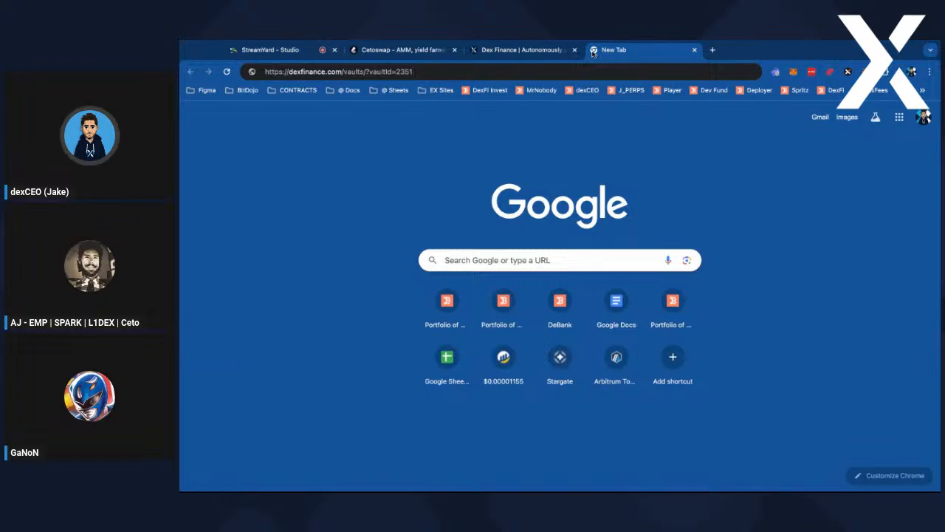
key("Return")
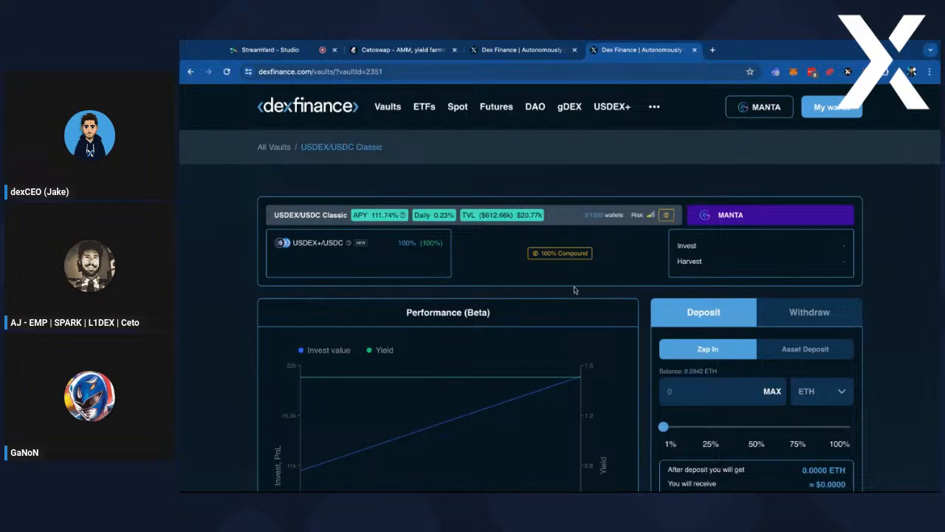
left_click(694, 50)
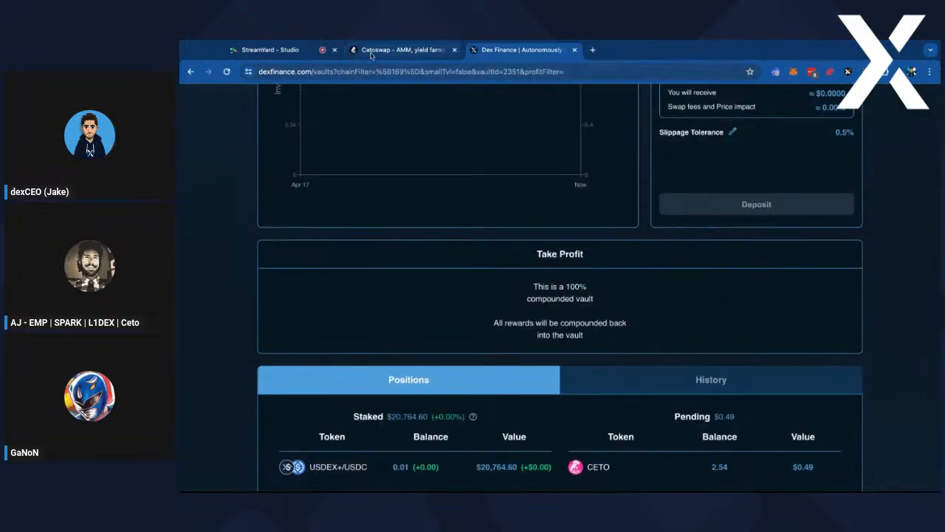
Return to all vaults, select the WETH/CETO farm in the farm finder and start creating a new vault from it
scroll(498, 229, "up", 10)
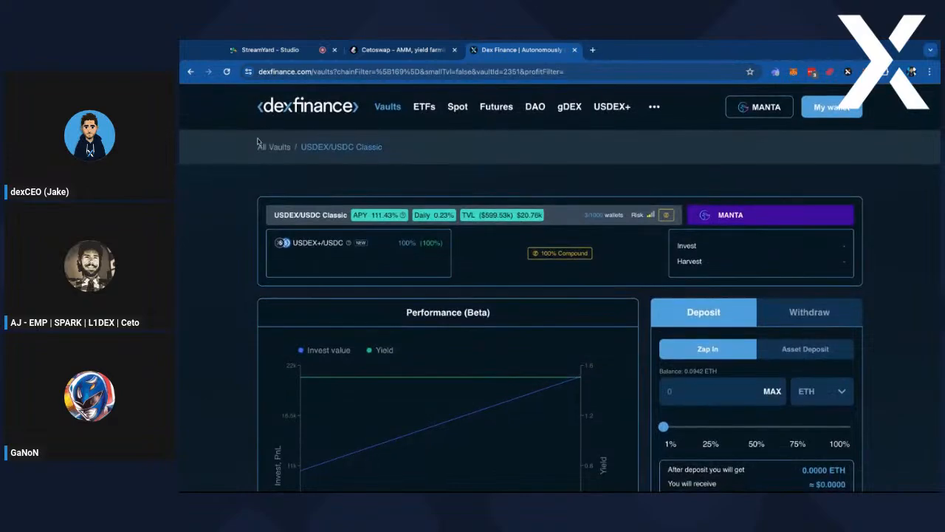
left_click(264, 153)
left_click(189, 295)
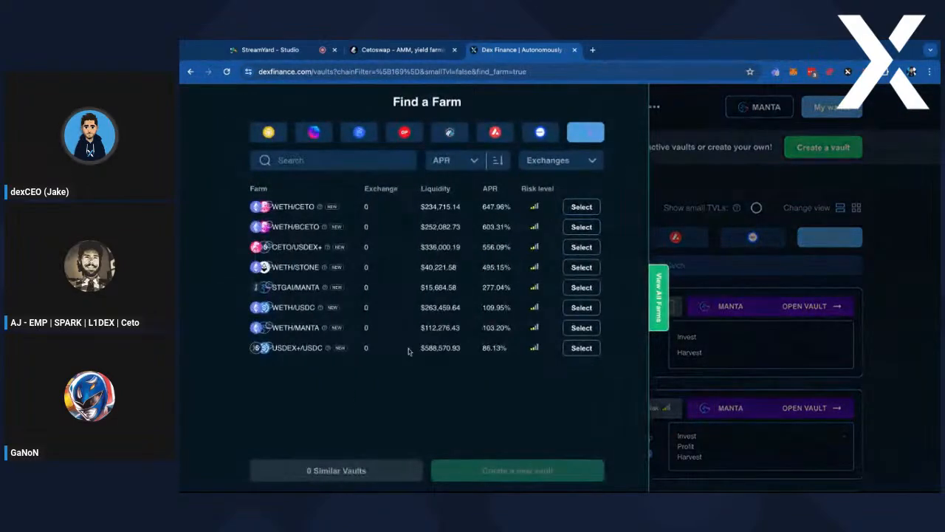
left_click(582, 226)
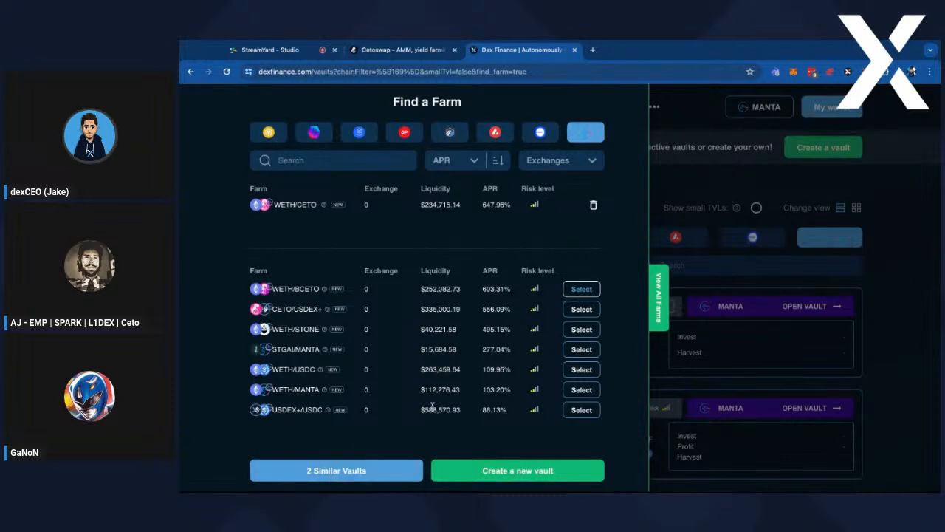
left_click(449, 470)
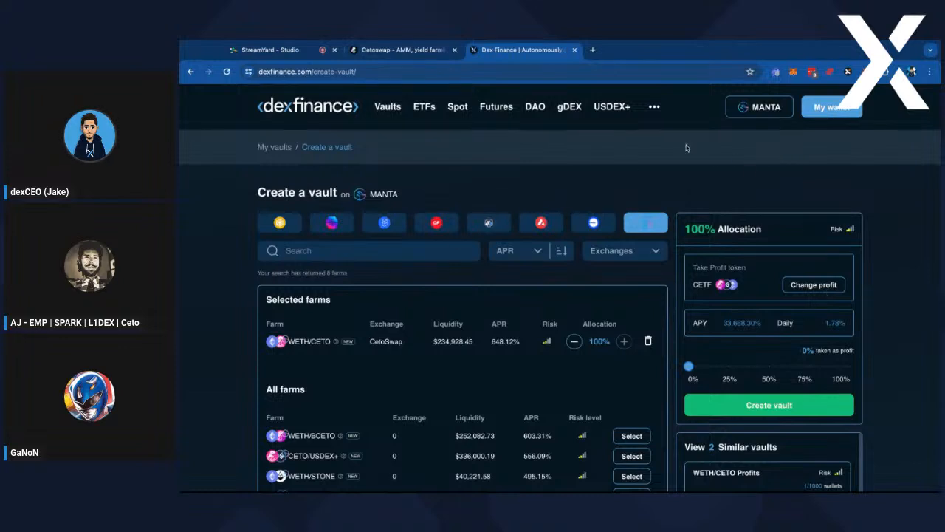
Add the CETO/USDEX+ and WETH/USDC farms to the new vault's selected farms
scroll(699, 193, "down", 2)
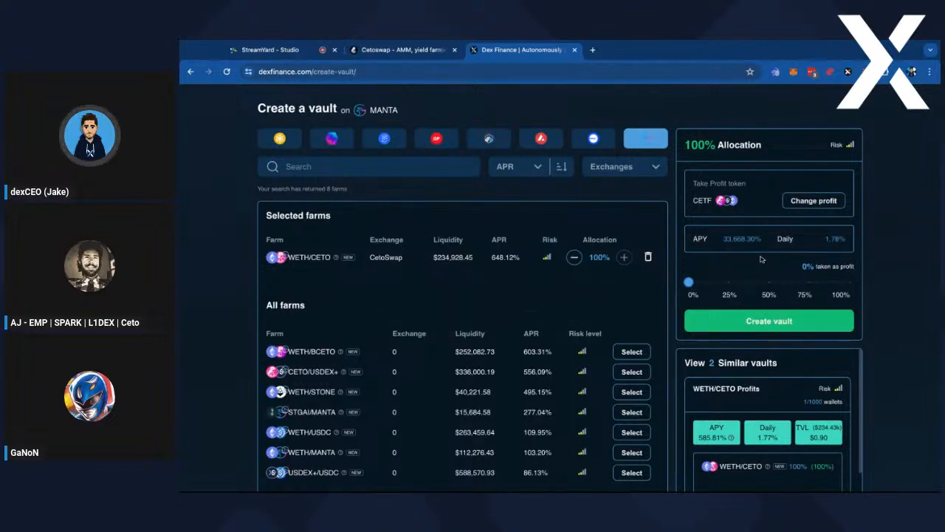
scroll(587, 311, "down", 1)
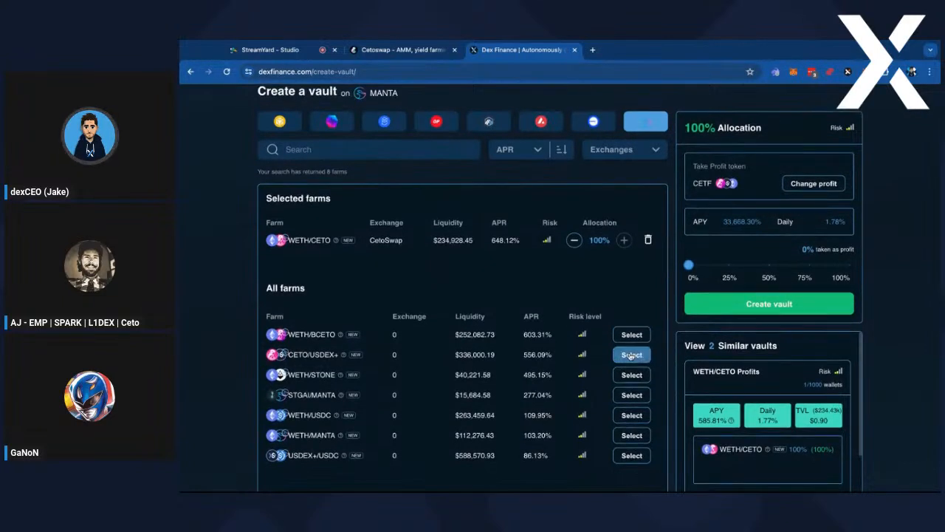
left_click(632, 355)
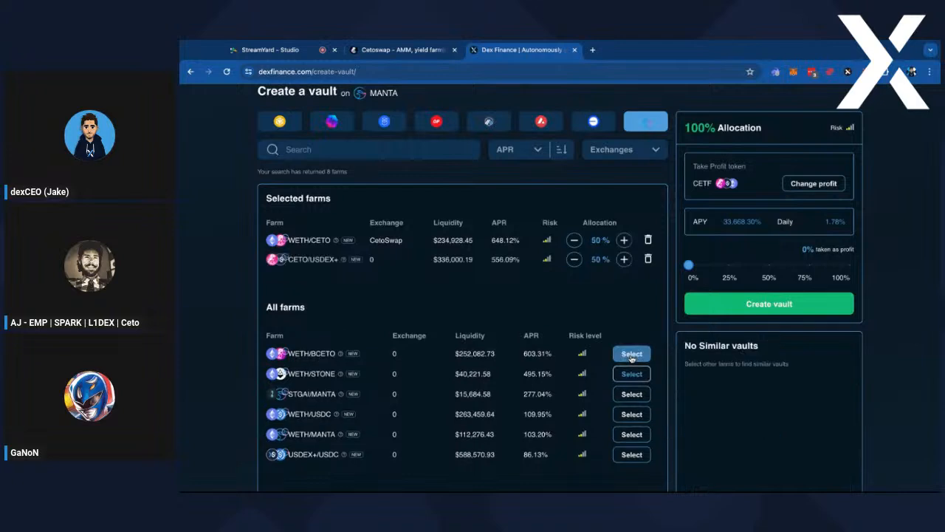
left_click(631, 414)
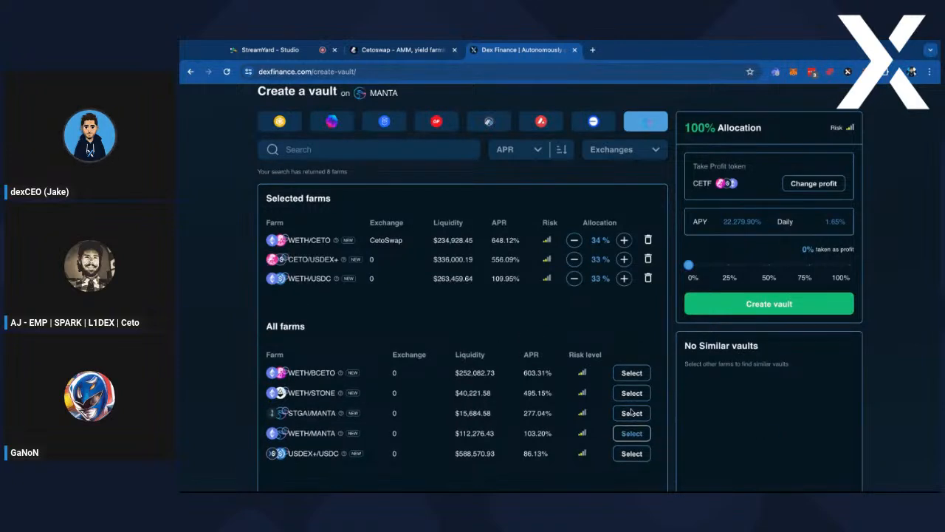
Lower the WETH/CETO farm's allocation to 27%
left_click(575, 241)
left_click(574, 241)
left_click(575, 241)
left_click(575, 241)
left_click(575, 241)
left_click(575, 241)
left_click(575, 241)
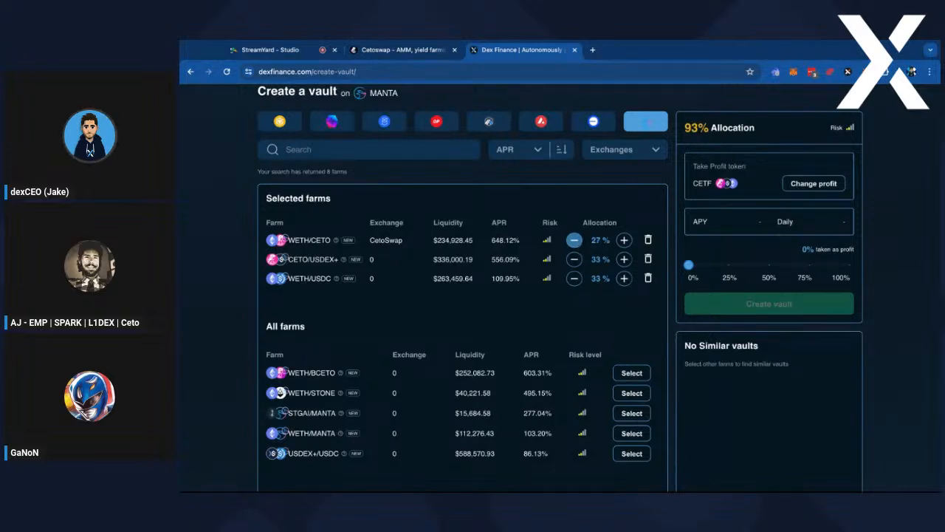
Switch to the Cetoswap farms page, examine the listed farms and their APRs, and return to the vault builder
left_click(396, 50)
scroll(510, 203, "up", 3)
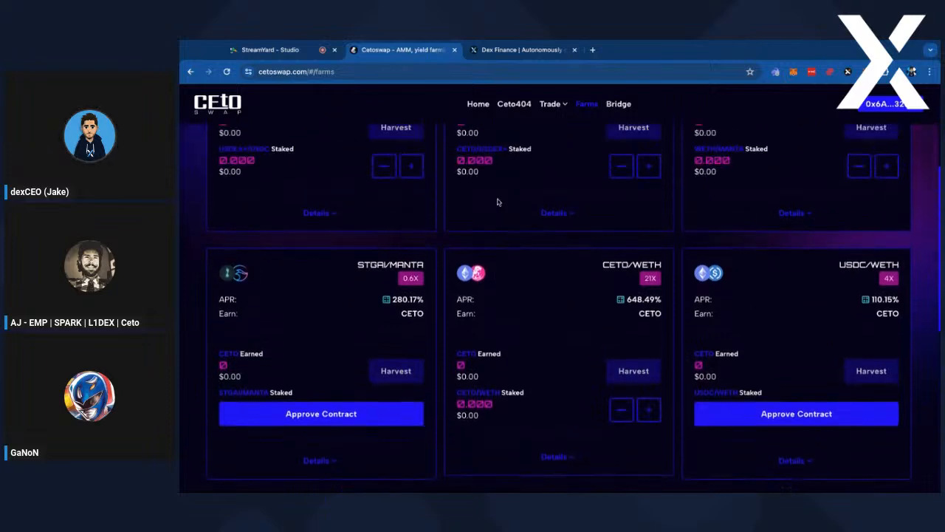
scroll(497, 200, "up", 4)
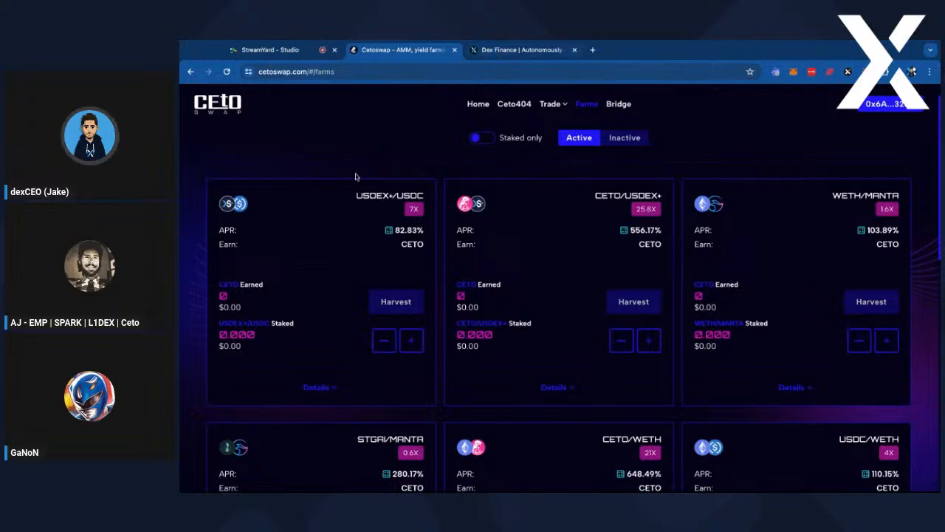
left_click(506, 50)
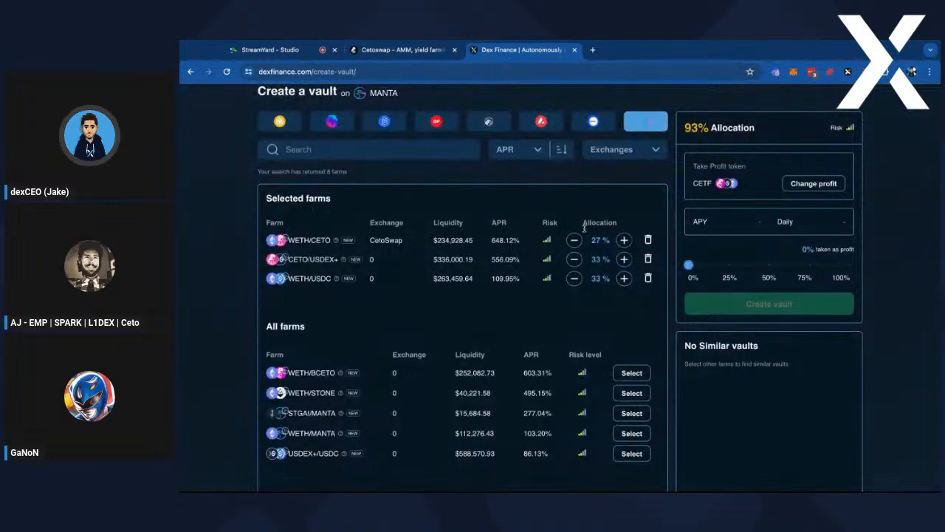
Reduce the WETH/CETO farm's allocation to 20%
left_click(576, 242)
left_click(576, 243)
left_click(576, 242)
left_click(576, 242)
left_click(576, 242)
left_click(576, 242)
left_click(573, 240)
Raise the allocations of the CETO/USDEX+ and WETH/USDC farms to 40% each
left_click(624, 259)
left_click(624, 260)
left_click(625, 259)
left_click(624, 260)
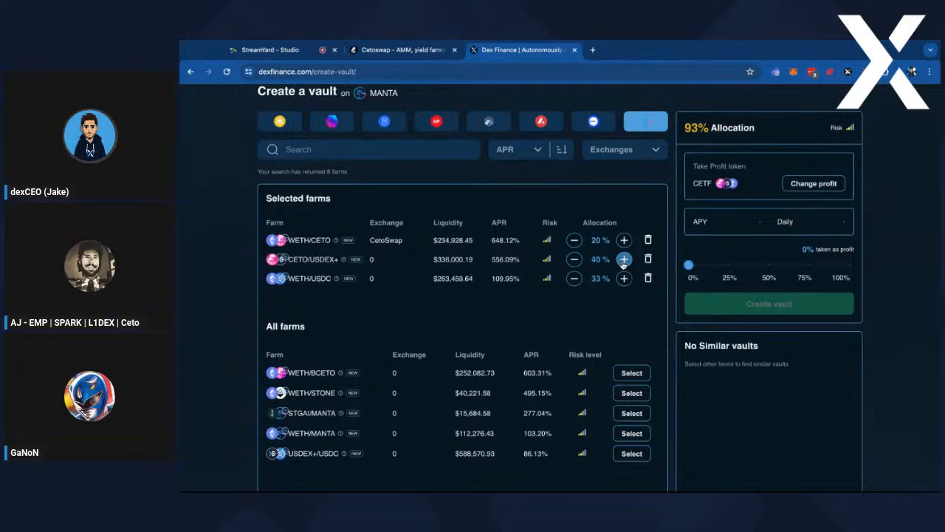
left_click(625, 278)
left_click(624, 278)
left_click(625, 278)
left_click(625, 278)
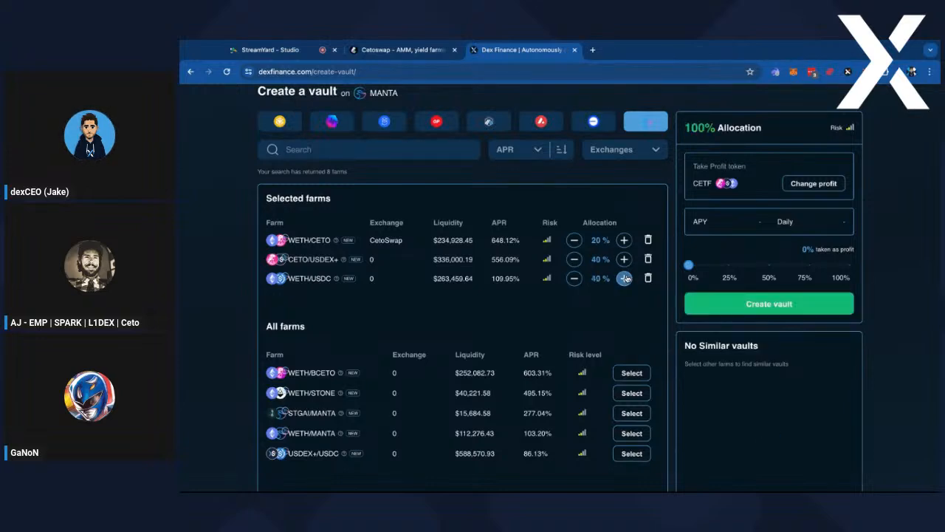
Check the vault's total allocation and its projected APY and daily rate
triple_click(684, 125)
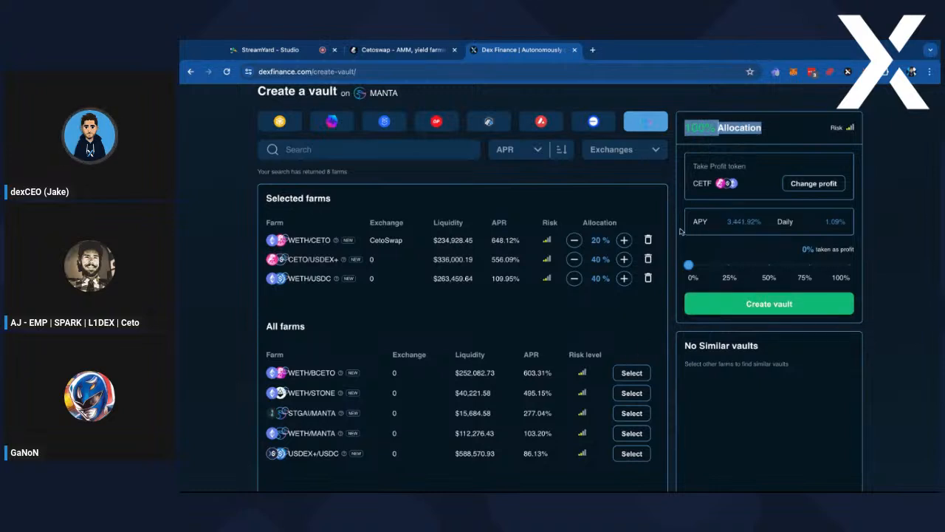
triple_click(722, 227)
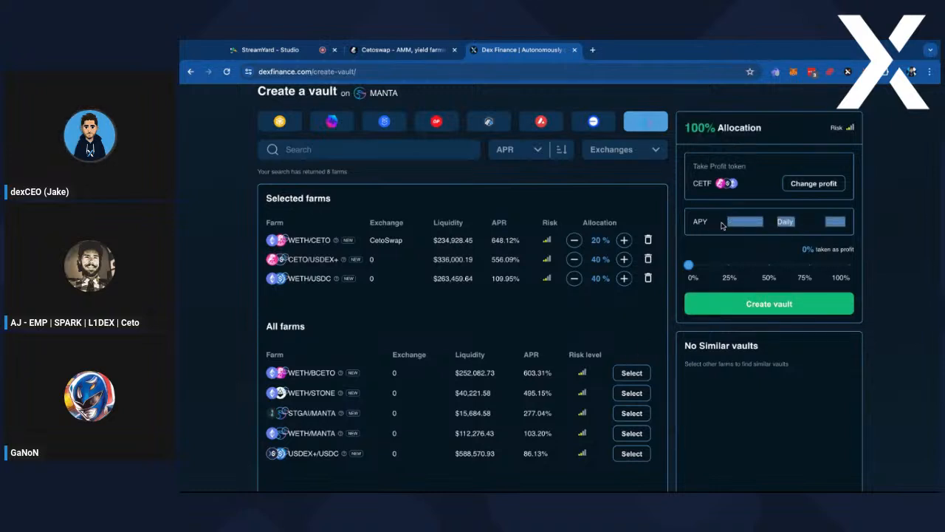
left_click(705, 235)
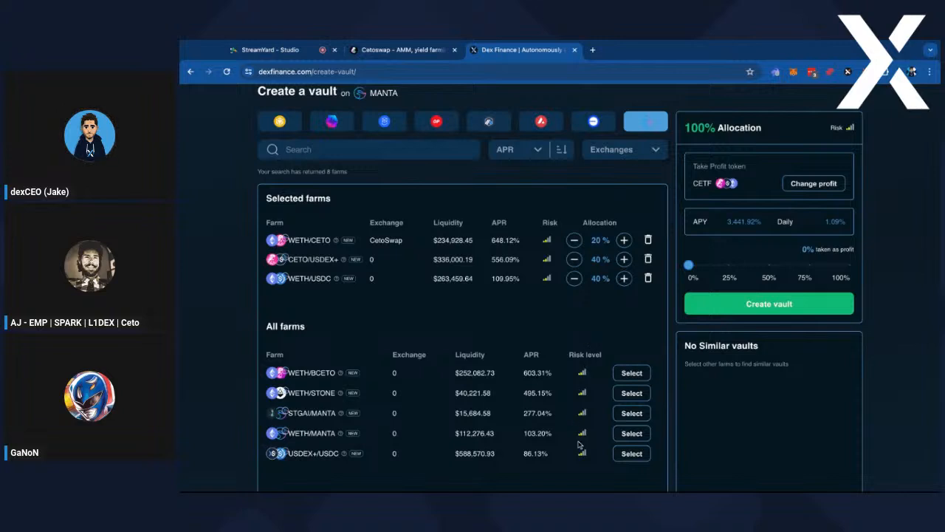
Try adding the USDEX+/USDC farm to the vault and check the projected APY
left_click(624, 453)
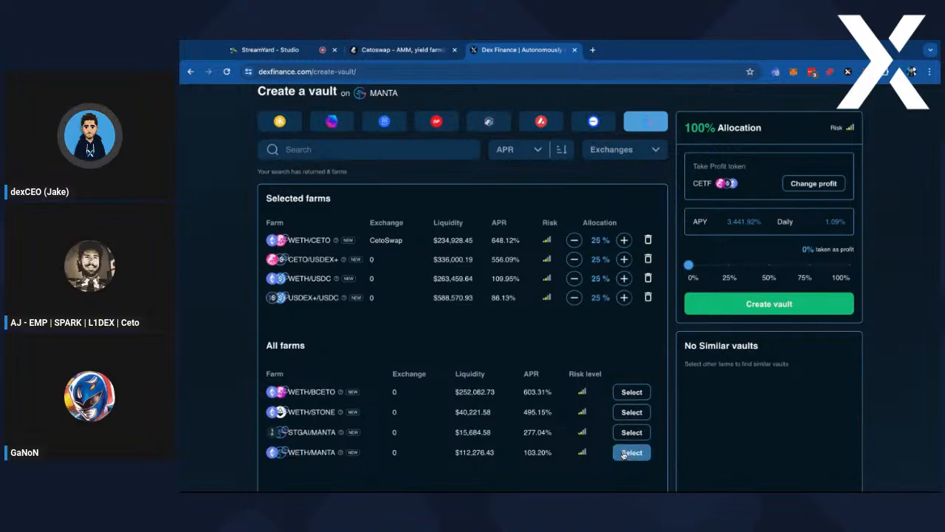
triple_click(727, 224)
left_click(743, 251)
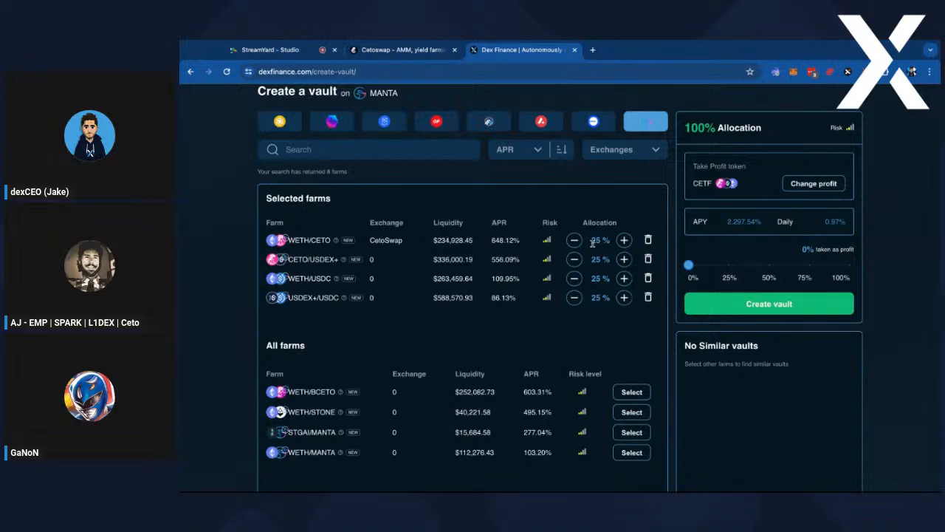
Remove the USDEX+/USDC farm from the selected farms, leaving the WETH/CETO allocation at 33%
left_click(649, 299)
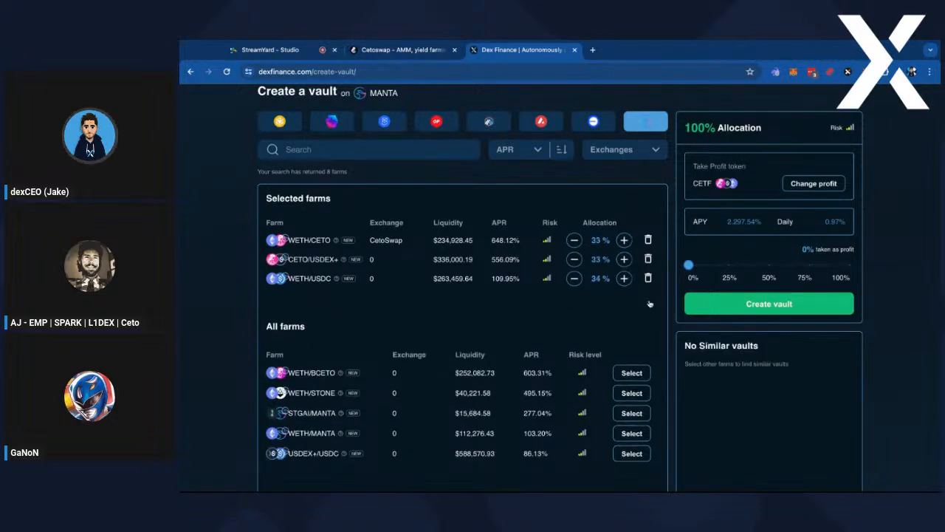
left_click(624, 241)
left_click(574, 246)
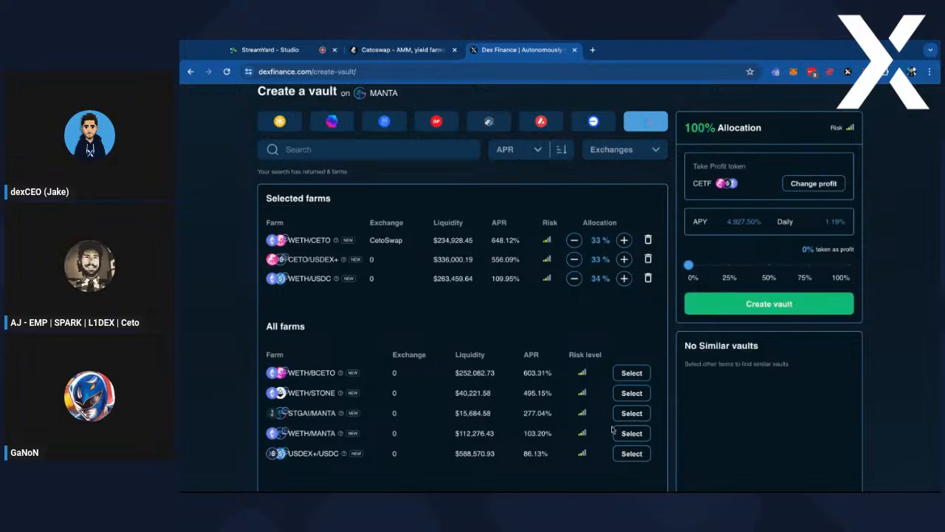
Check the projected APY and the current take profit token of the three-farm vault
double_click(718, 226)
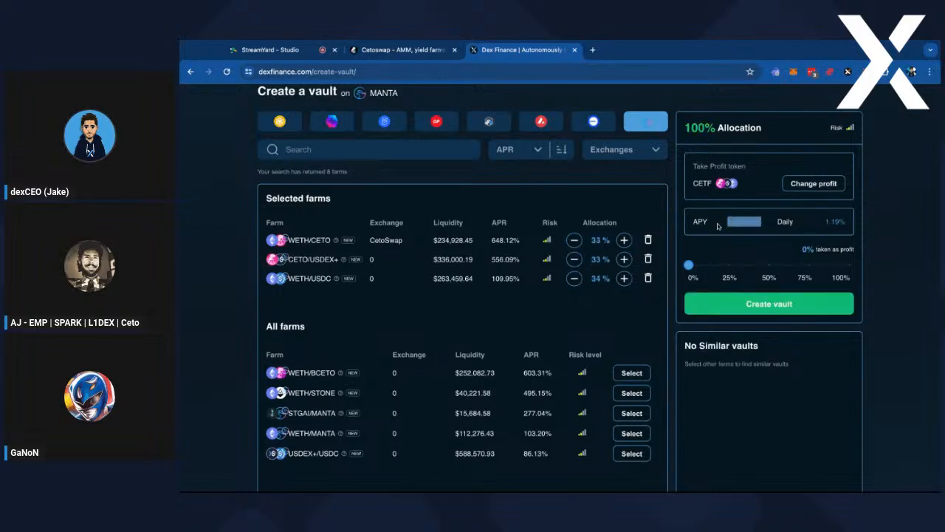
left_click(896, 226)
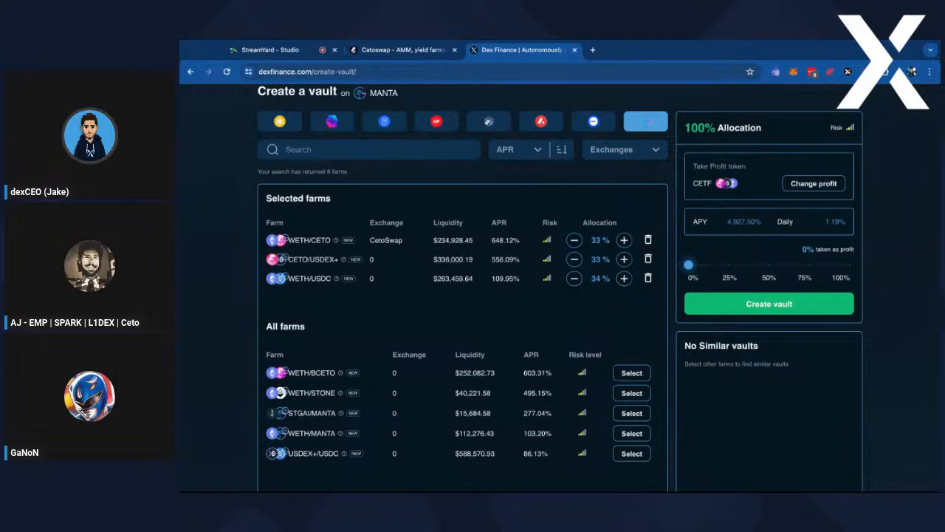
triple_click(745, 179)
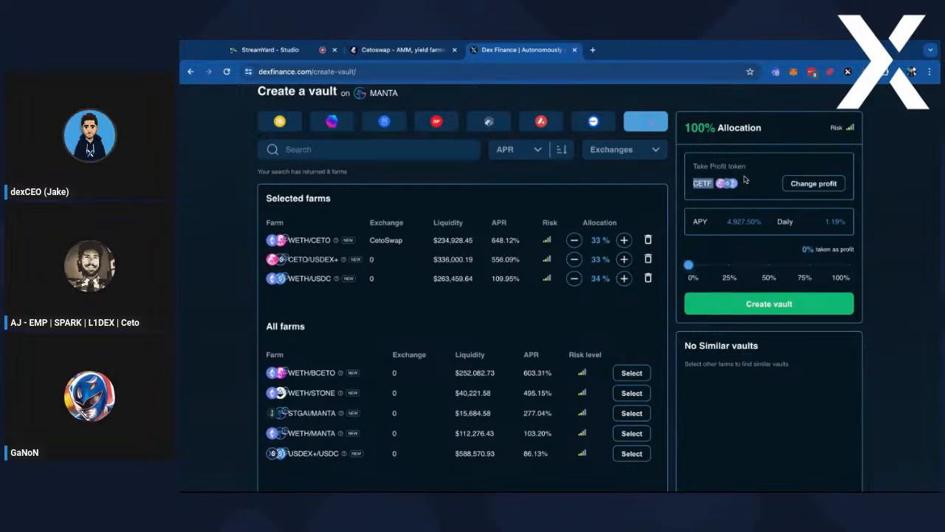
left_click(677, 189)
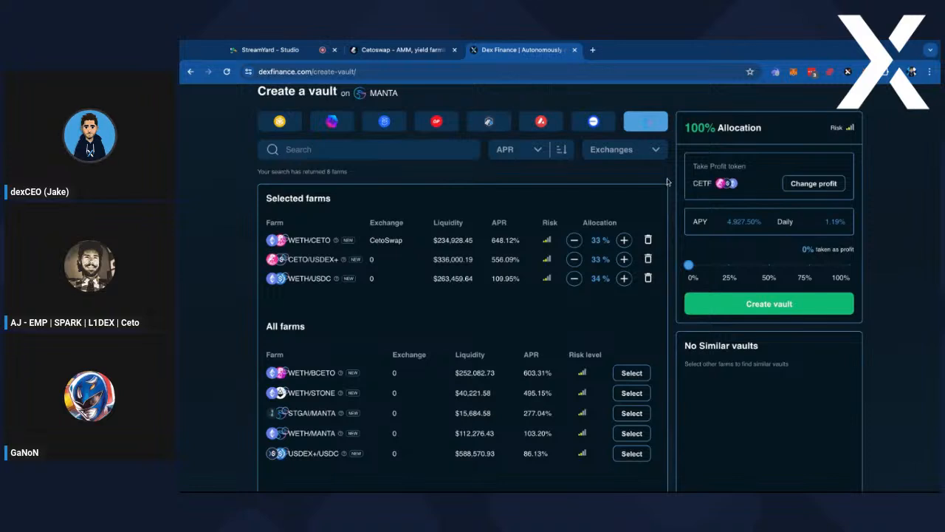
Set the share of earnings taken as profit to 50%
left_click_drag(690, 265, 758, 265)
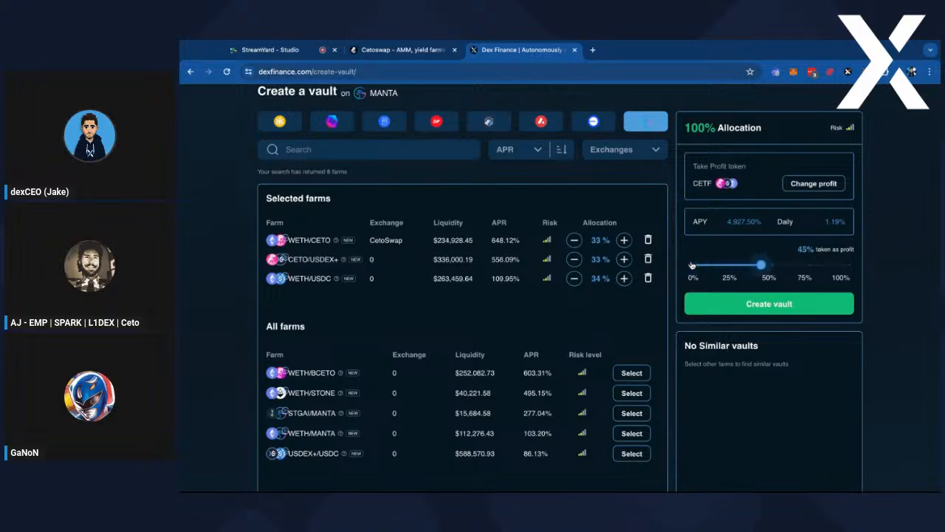
left_click_drag(691, 265, 769, 264)
Open the take profit token choices and review the available tokens, including USDEX+
left_click(814, 185)
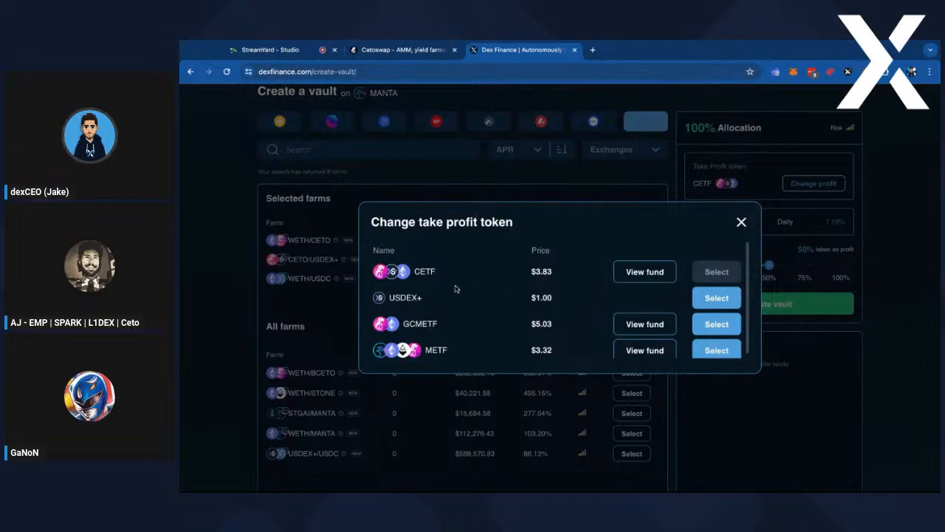
double_click(420, 298)
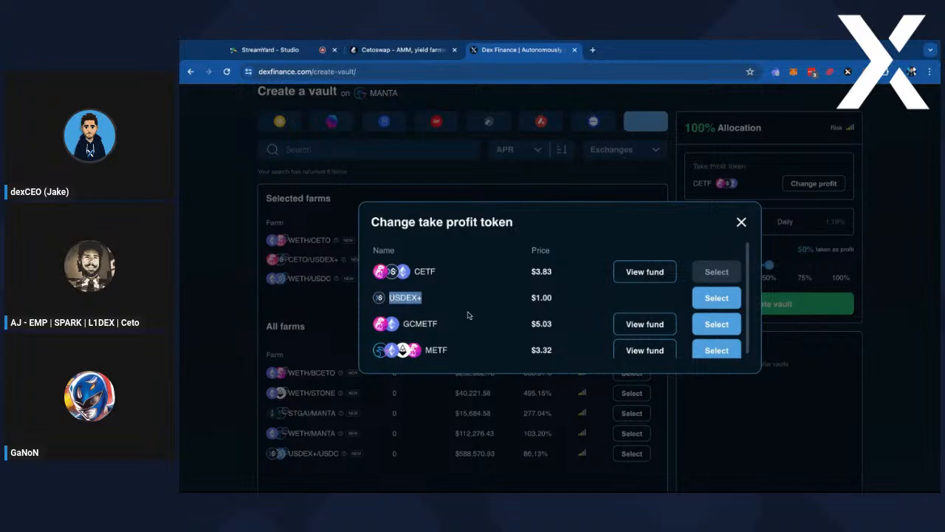
triple_click(427, 299)
scroll(478, 327, "down", 1)
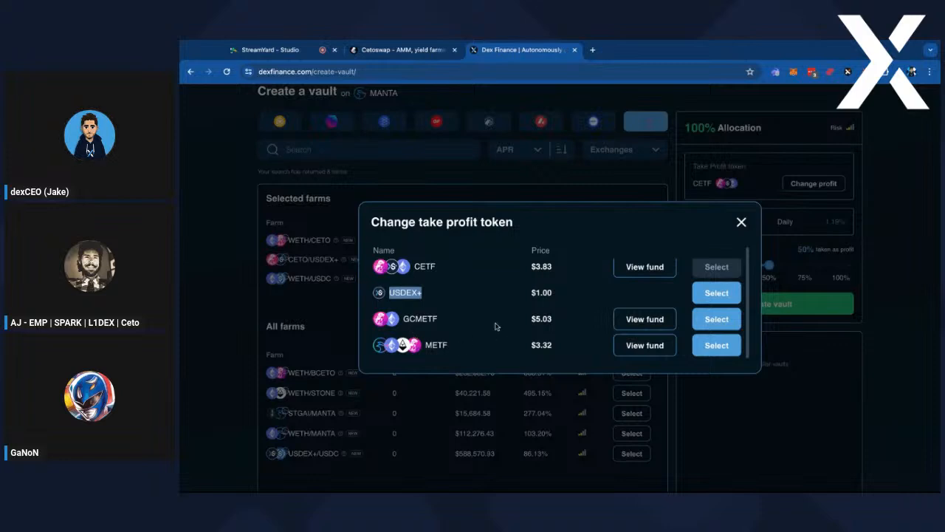
View the METF fund's details, examine its asset allocation, and close the fund page
left_click(642, 320)
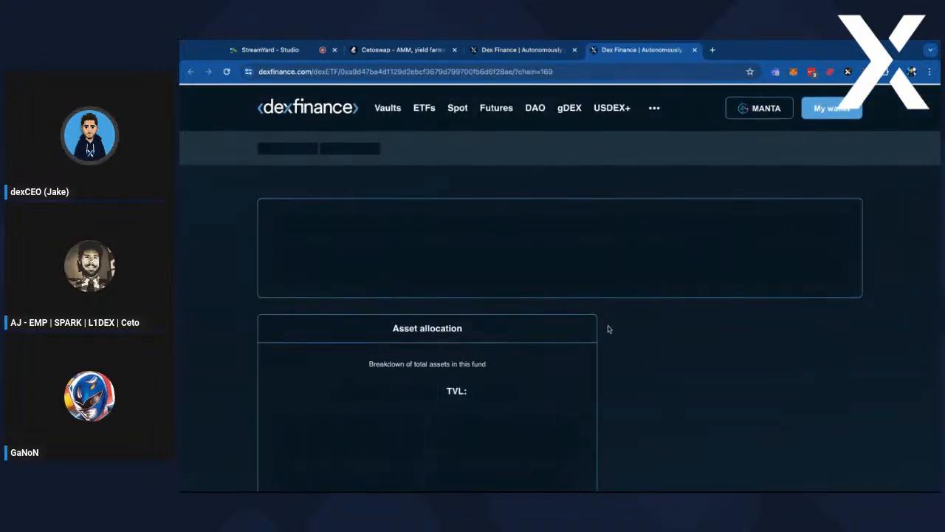
scroll(609, 329, "down", 2)
left_click_drag(585, 332, 525, 334)
left_click_drag(458, 332, 522, 336)
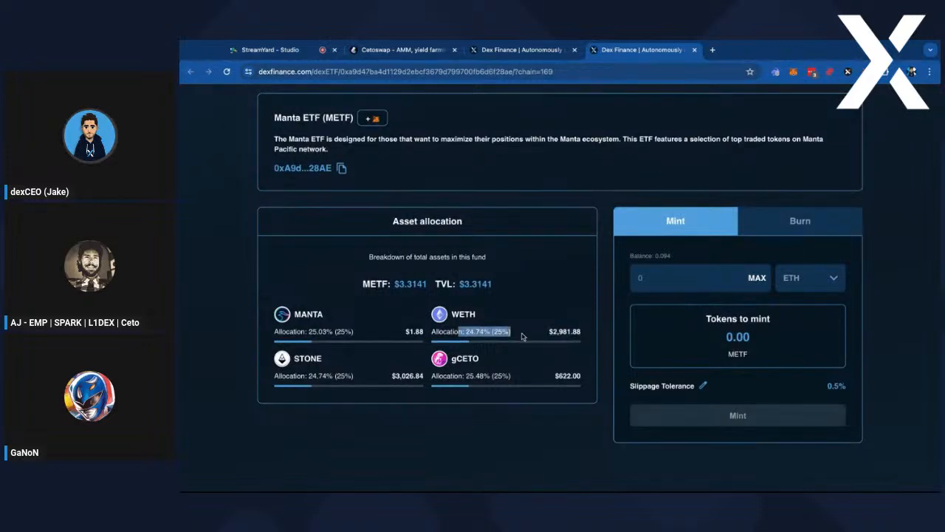
left_click(233, 256)
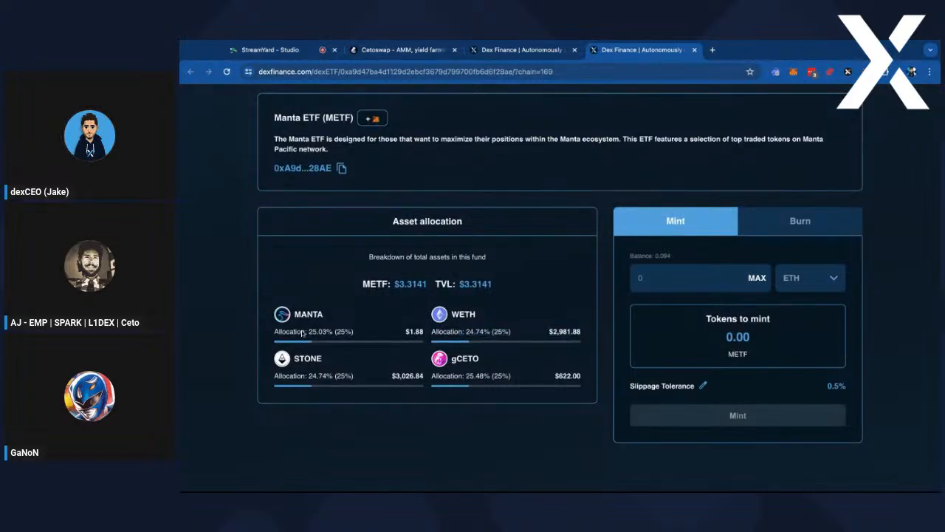
double_click(465, 359)
left_click_drag(452, 314, 493, 333)
left_click(480, 334)
scroll(489, 331, "up", 3)
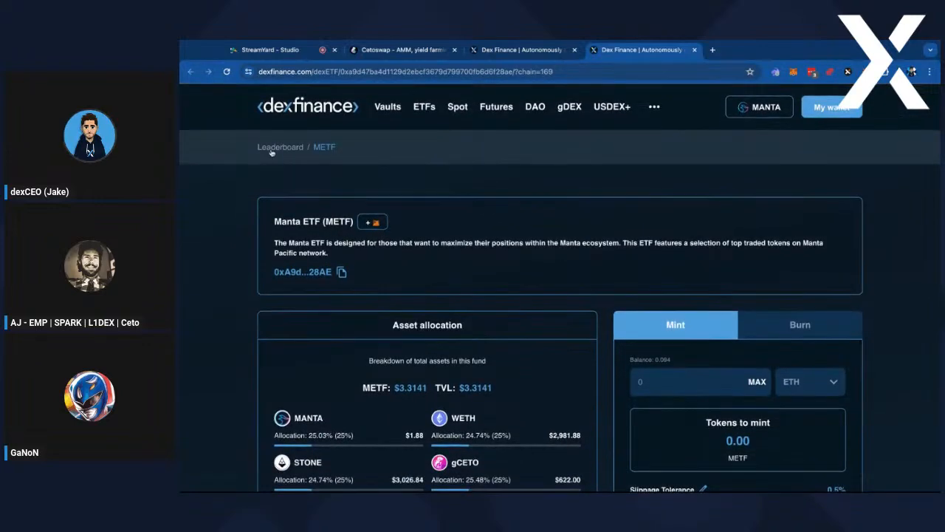
left_click(695, 50)
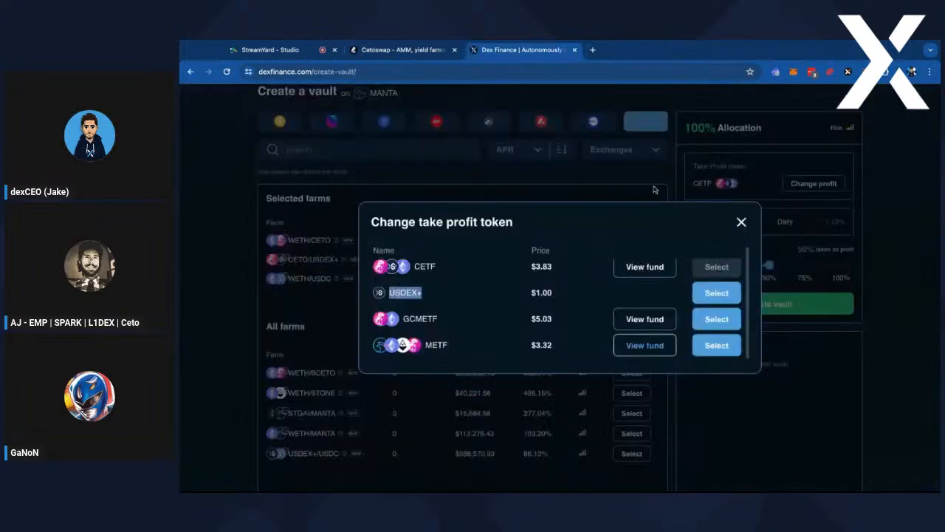
Choose METF as the vault's take profit token and close the token selection
left_click(713, 346)
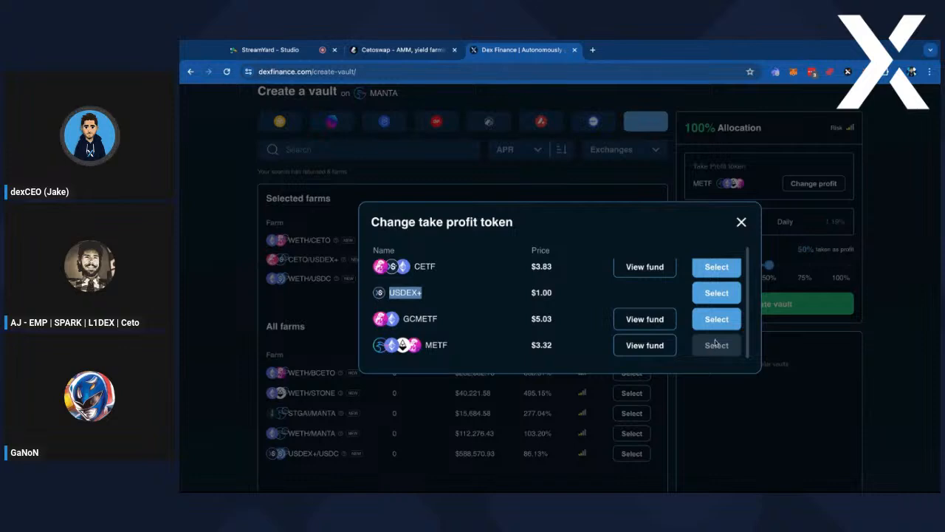
left_click(742, 222)
left_click_drag(693, 189, 712, 185)
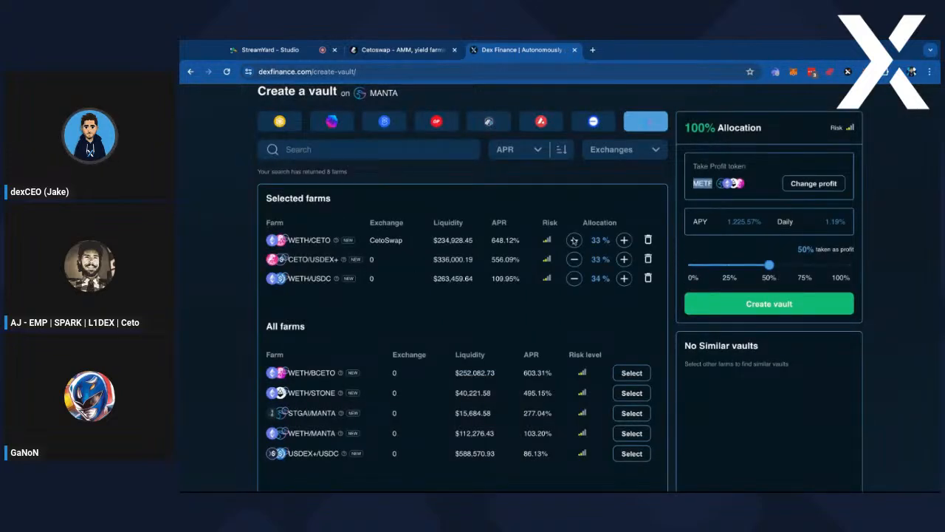
Create the vault with the three selected farms and go to its page
left_click(773, 301)
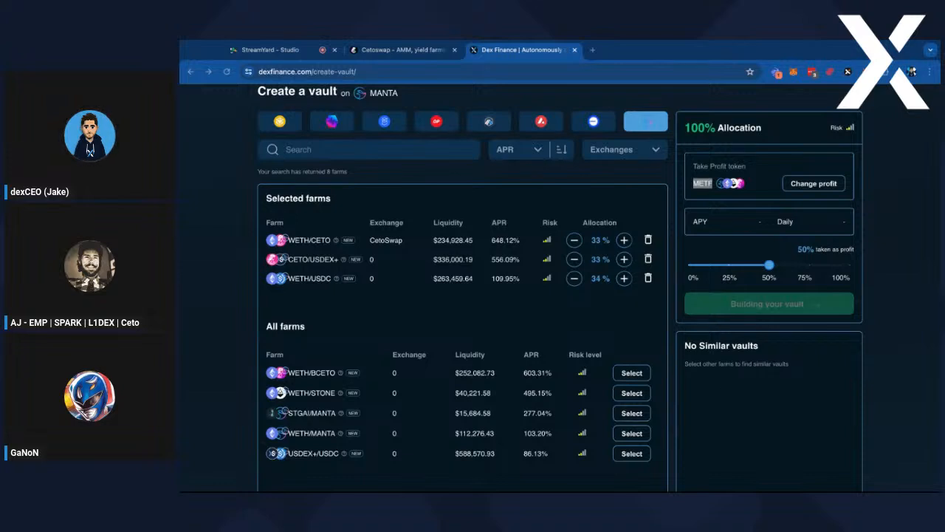
scroll(856, 433, "up", 1)
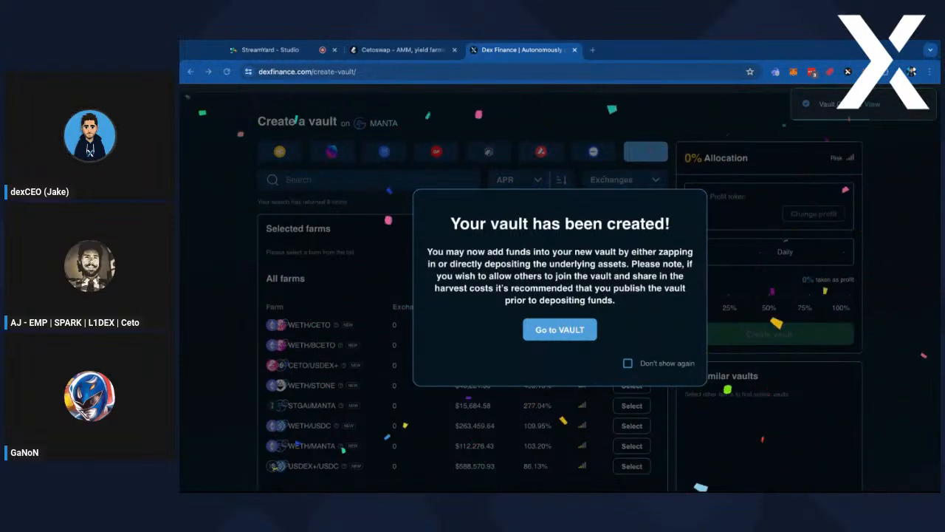
left_click(558, 331)
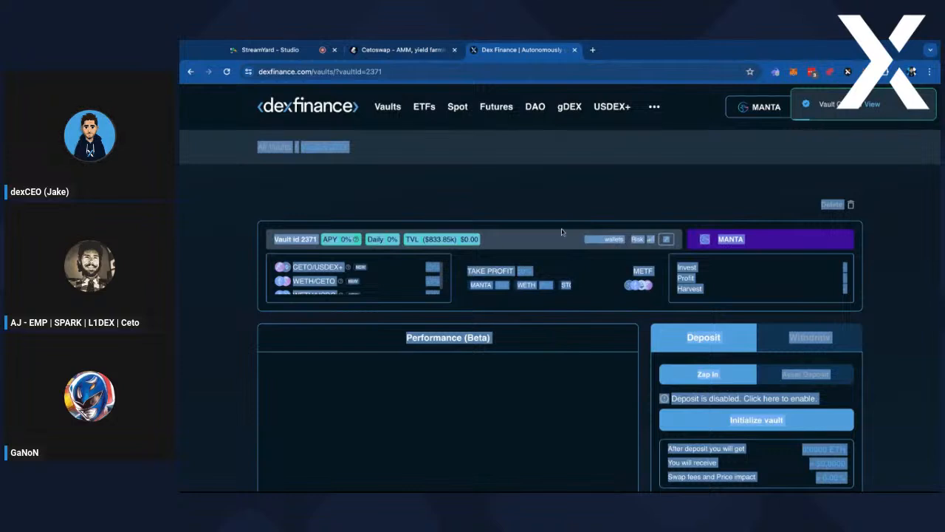
Review the new vault's farms, take profit settings, performance area and deposit section
scroll(880, 313, "down", 1)
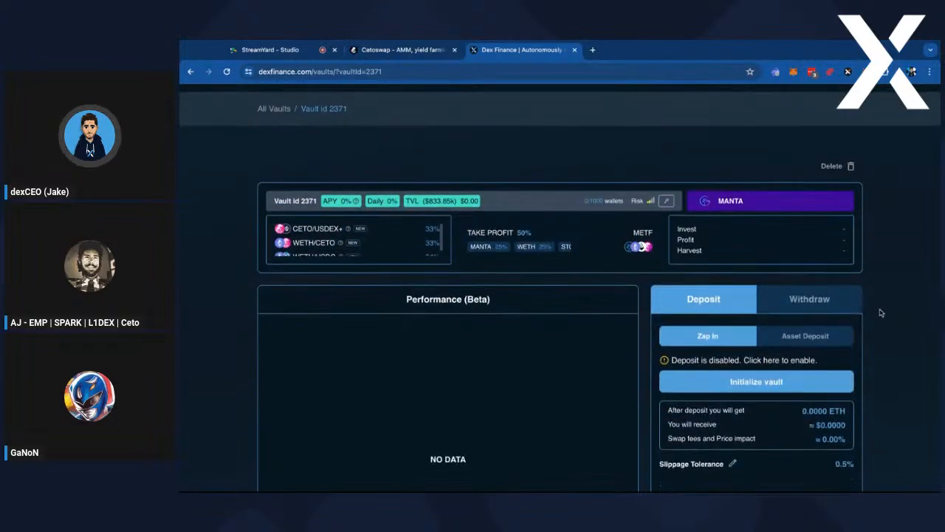
scroll(879, 301, "down", 1)
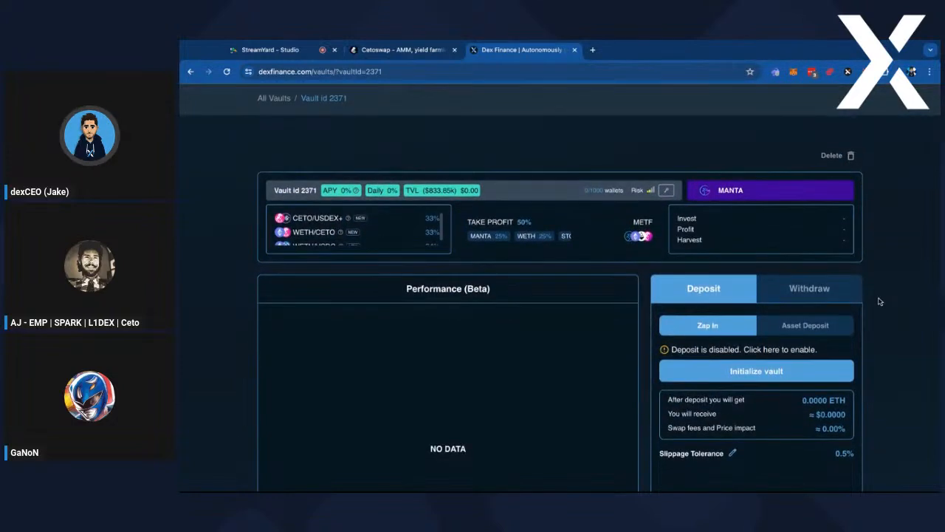
scroll(851, 251, "down", 1)
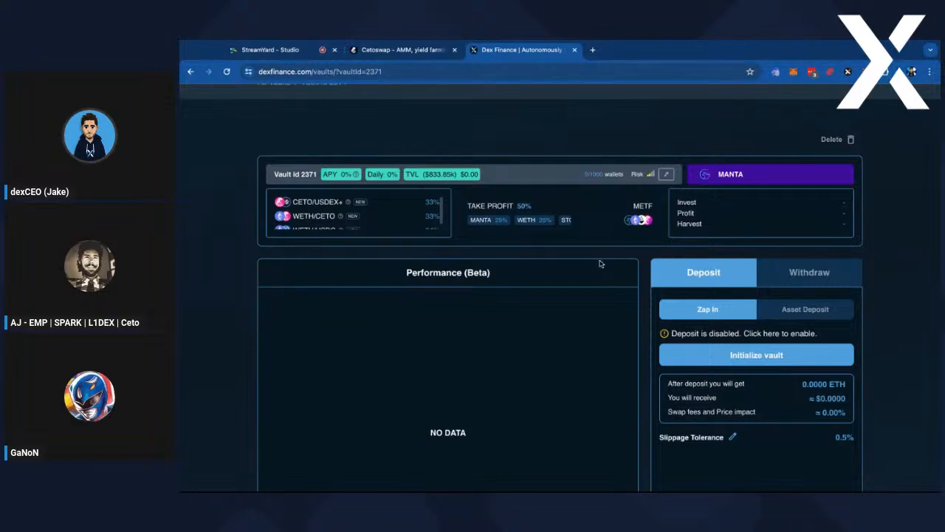
scroll(621, 287, "down", 3)
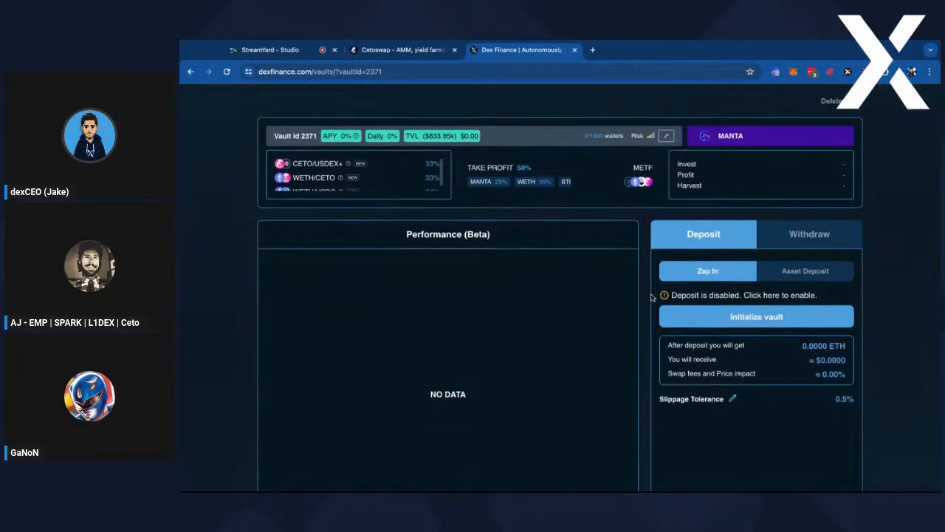
Initialize the vault to enable deposits, and inspect the swap fees and price impact estimate in its deposit section
scroll(690, 312, "up", 3)
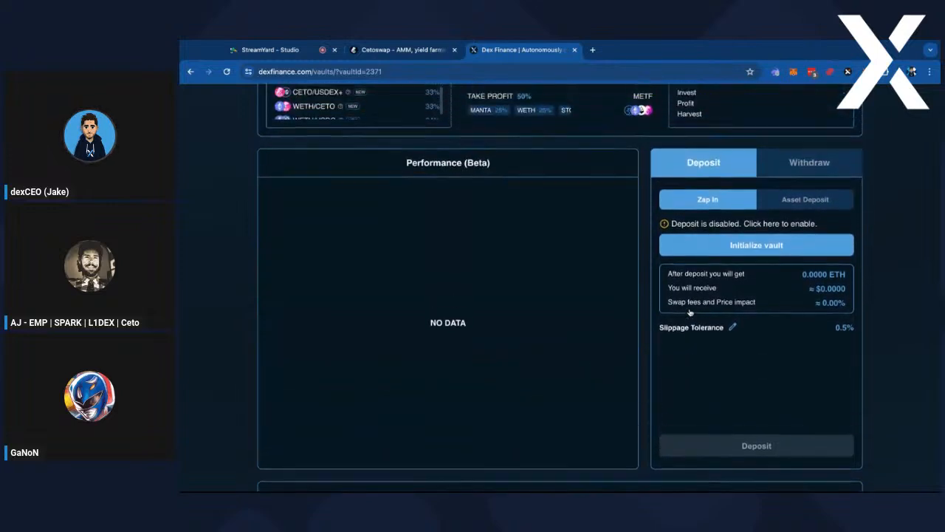
left_click(749, 294)
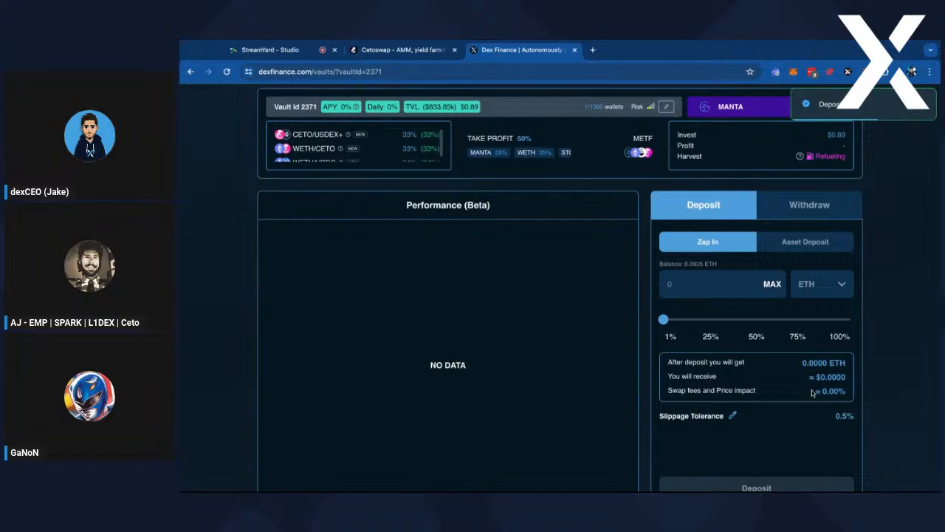
left_click_drag(846, 392, 812, 392)
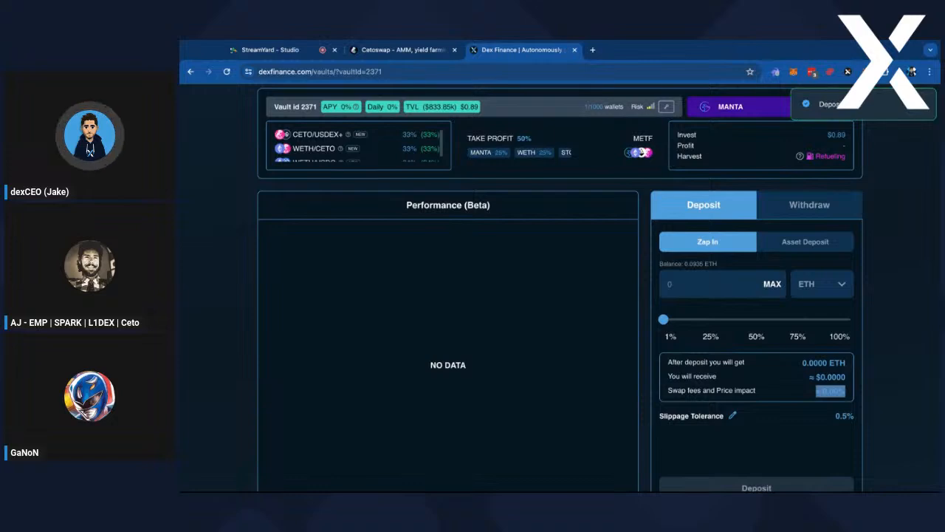
left_click(819, 385)
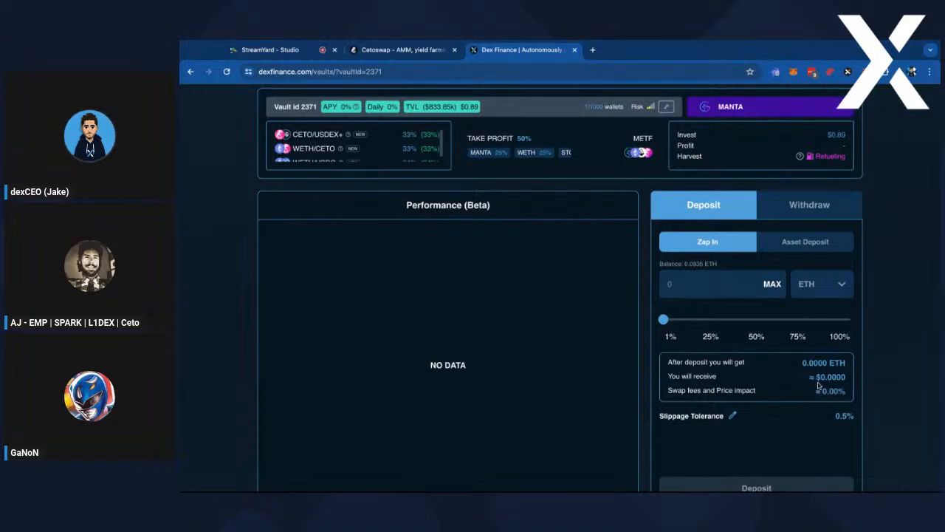
left_click_drag(820, 386, 846, 387)
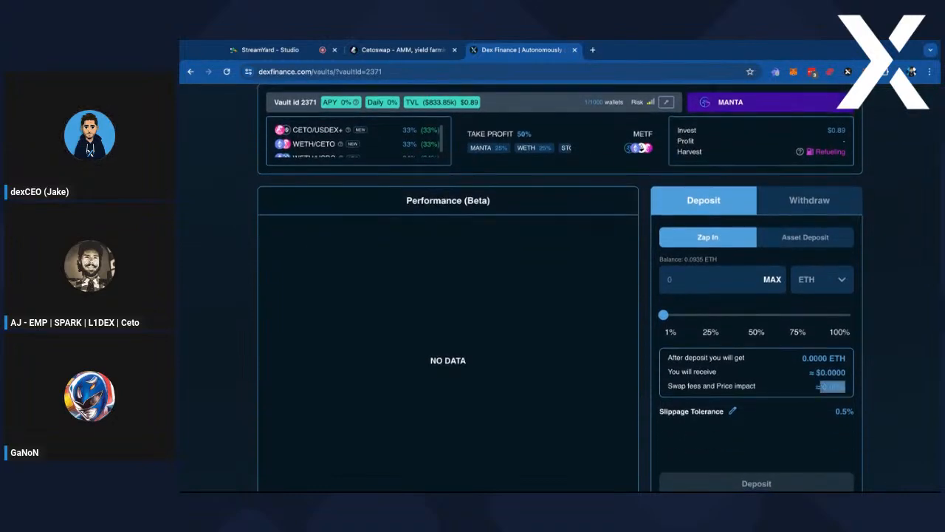
left_click(770, 281)
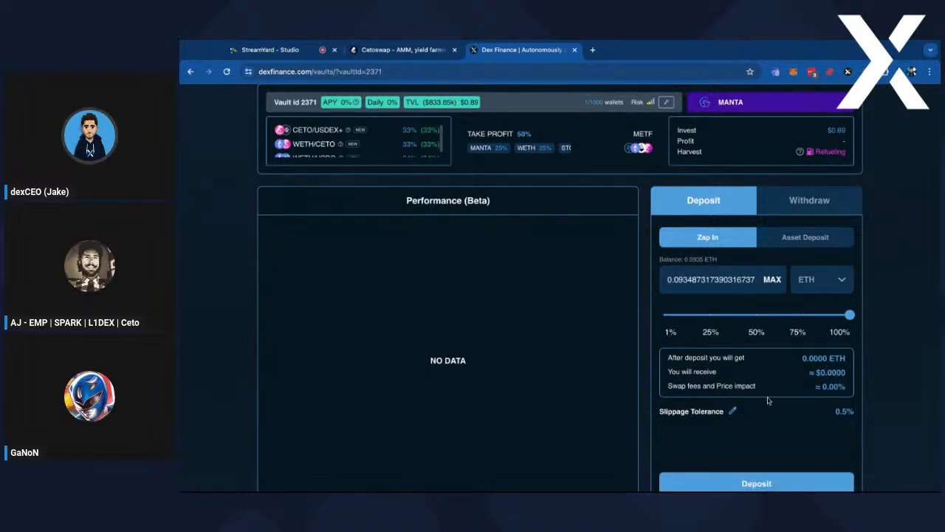
scroll(767, 400, "down", 1)
scroll(768, 400, "up", 1)
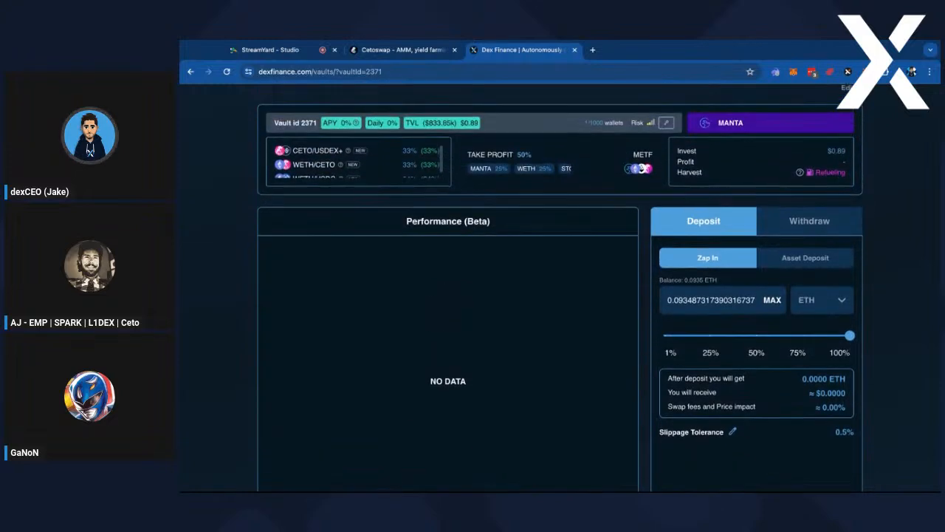
Reload the vault page and preview the swap fees and price impact for zapping in the maximum ETH balance
left_click(668, 75)
key("Return")
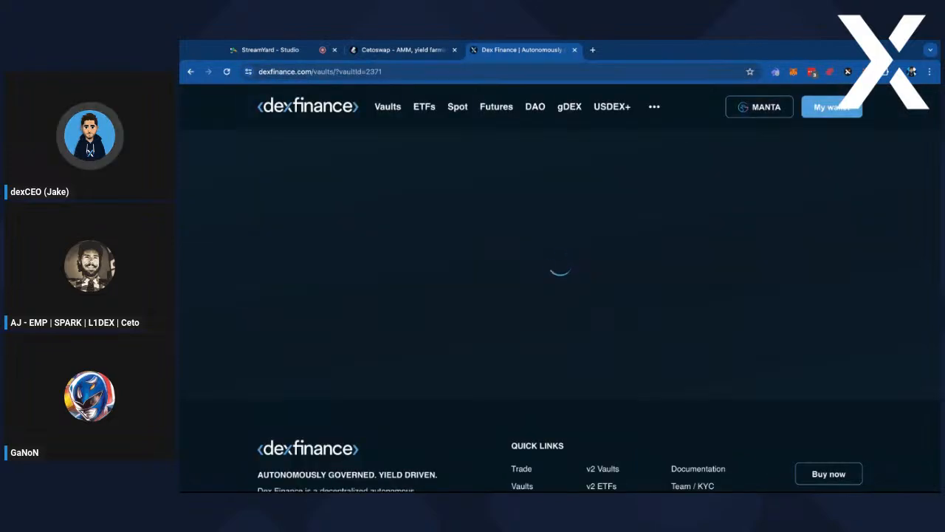
scroll(710, 256, "down", 2)
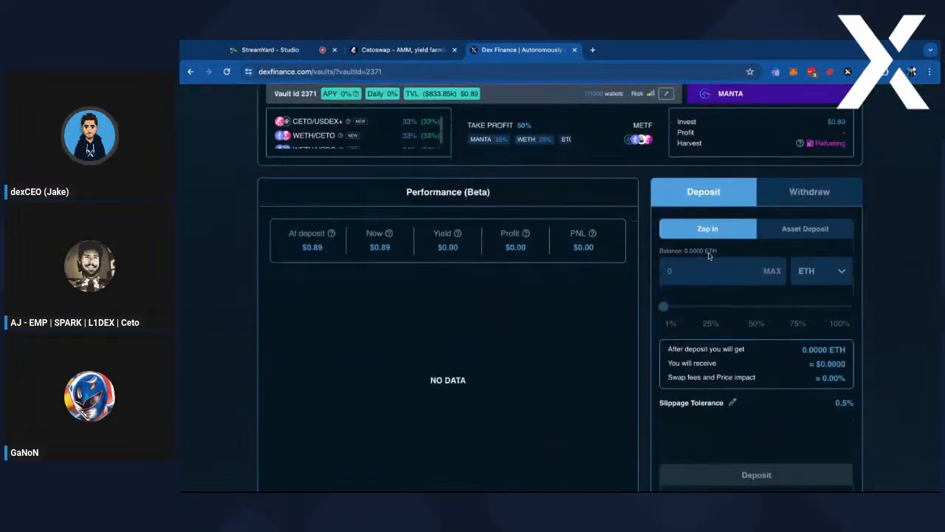
left_click(772, 271)
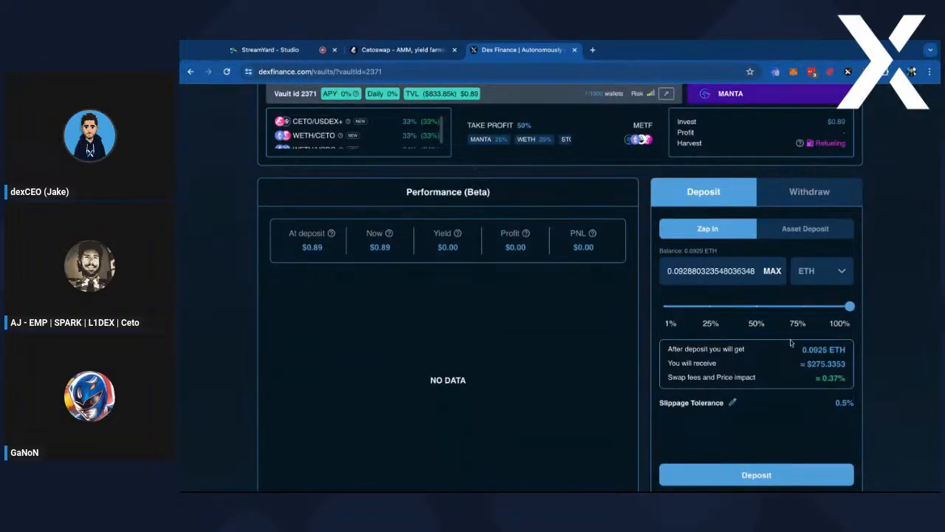
double_click(806, 375)
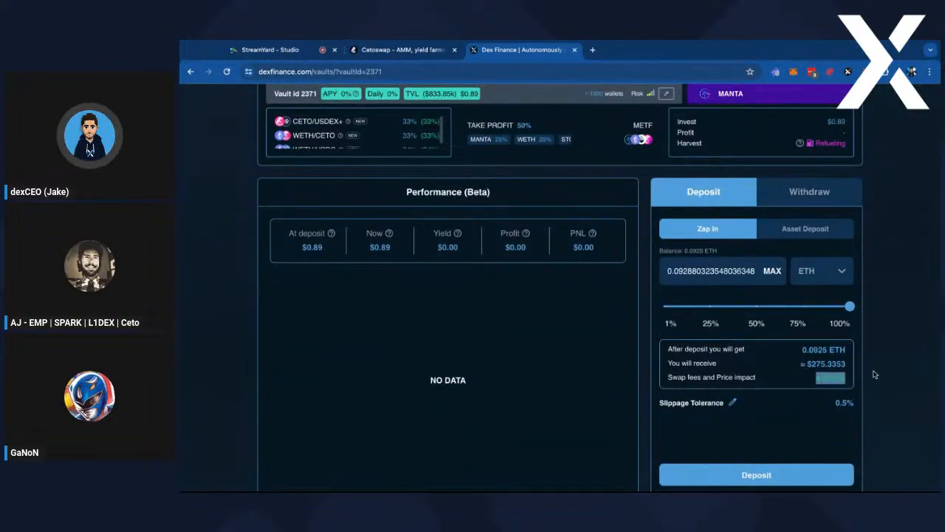
scroll(874, 374, "down", 2)
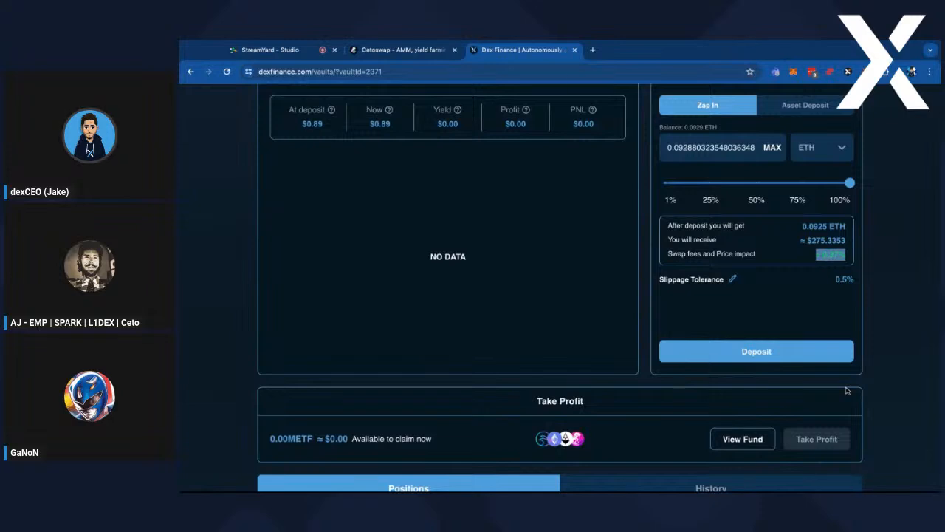
scroll(849, 388, "up", 3)
left_click(641, 385)
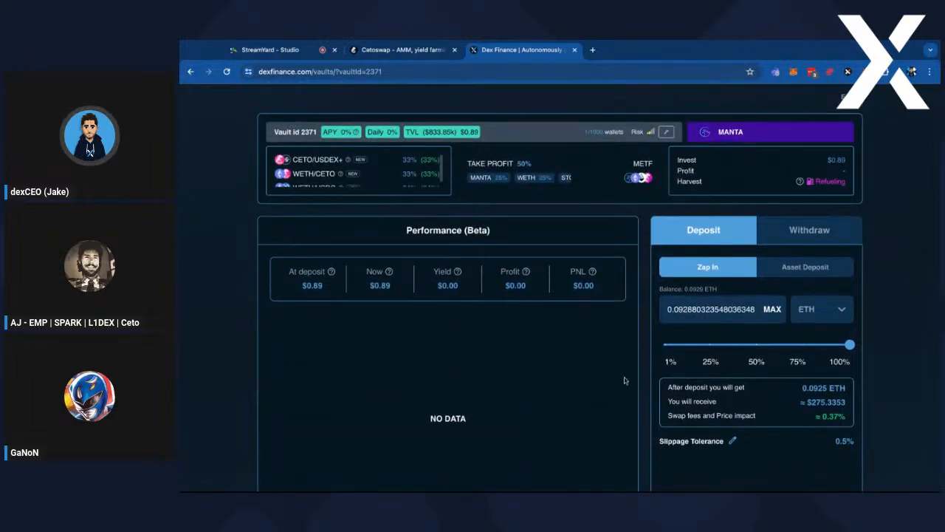
Highlight the vault's ID number in its header and clear the selection
triple_click(271, 134)
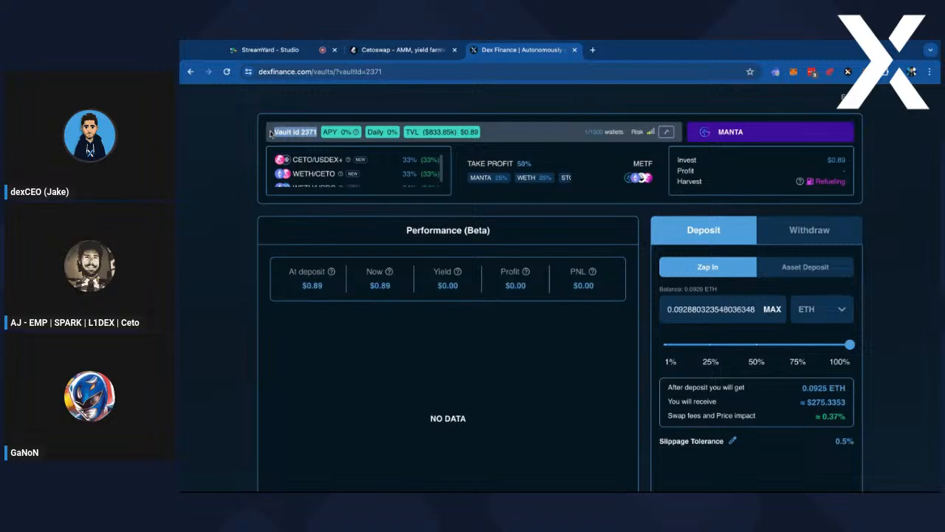
left_click_drag(300, 133, 318, 132)
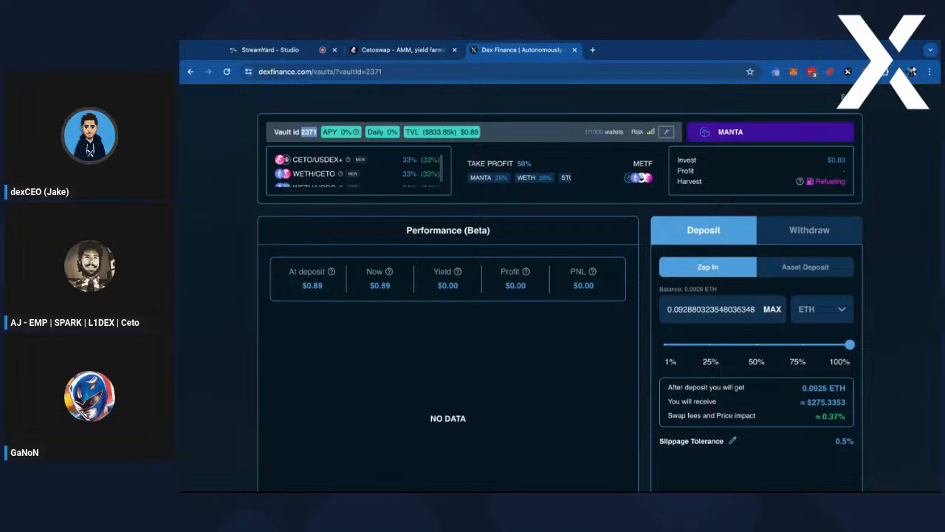
left_click(866, 253)
Open the vault for editing, try 26% taken as profit, and return to the vault's page without saving
scroll(763, 310, "up", 1)
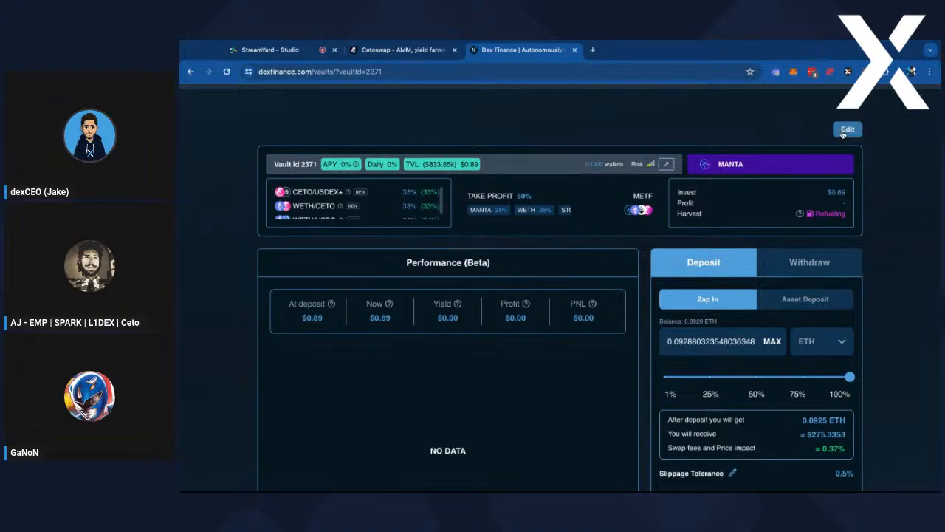
scroll(845, 132, "down", 1)
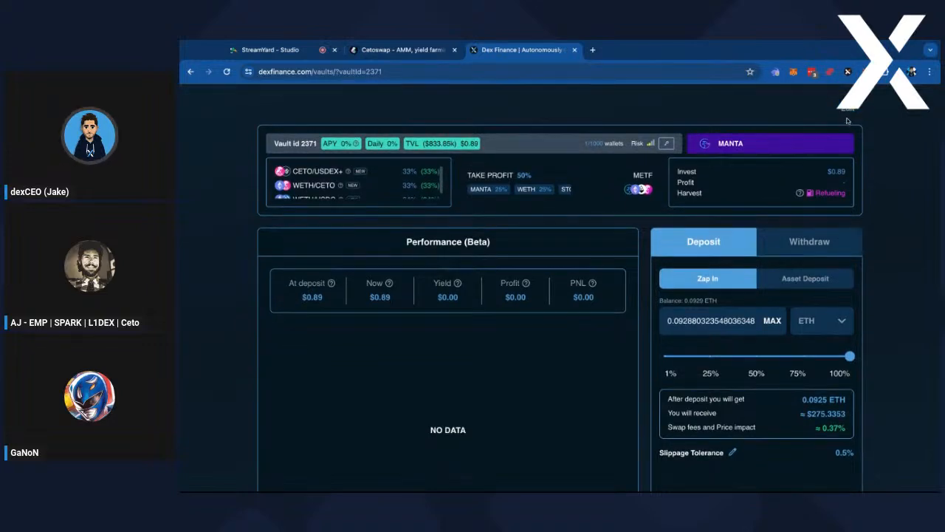
left_click(848, 113)
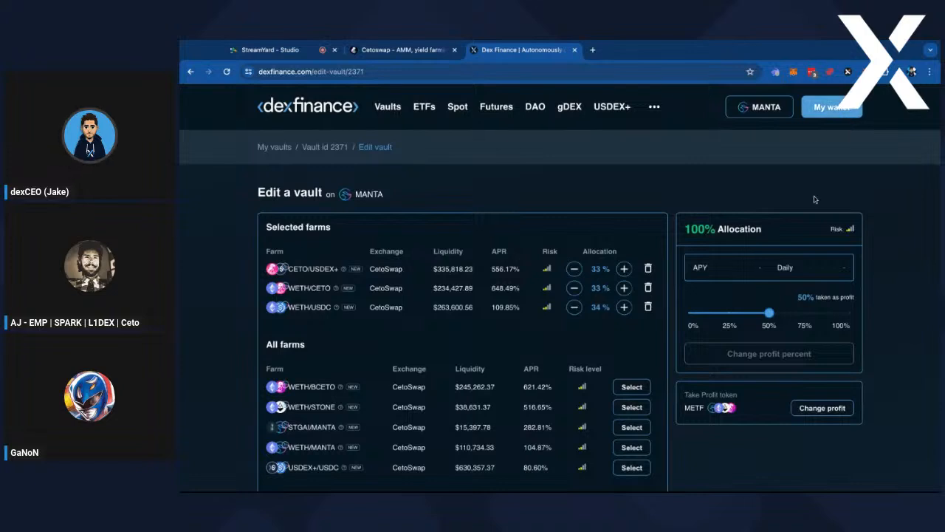
left_click(730, 311)
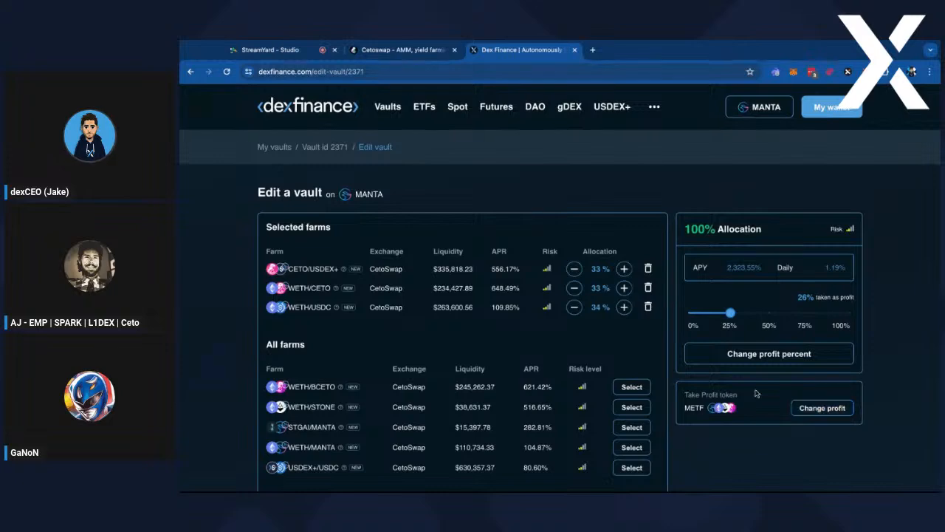
scroll(758, 394, "down", 1)
scroll(754, 402, "down", 1)
scroll(753, 416, "up", 2)
left_click(337, 150)
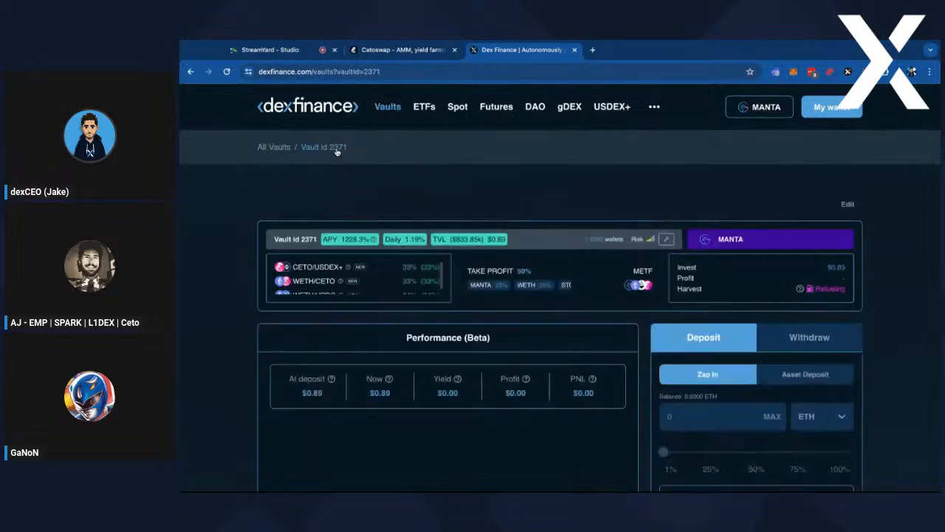
Review the vault's APY, daily rate, take profit settings and performance figures
scroll(599, 194, "down", 2)
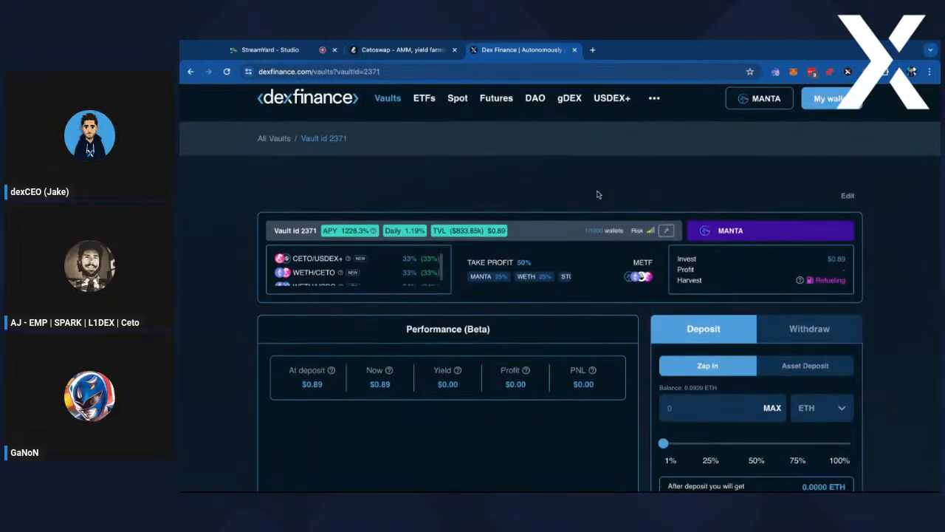
scroll(648, 270, "down", 1)
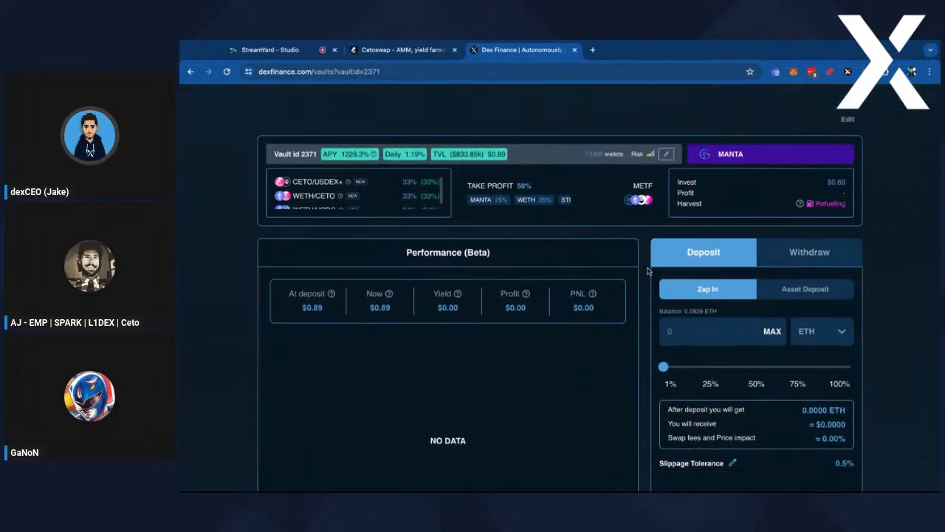
scroll(648, 270, "down", 1)
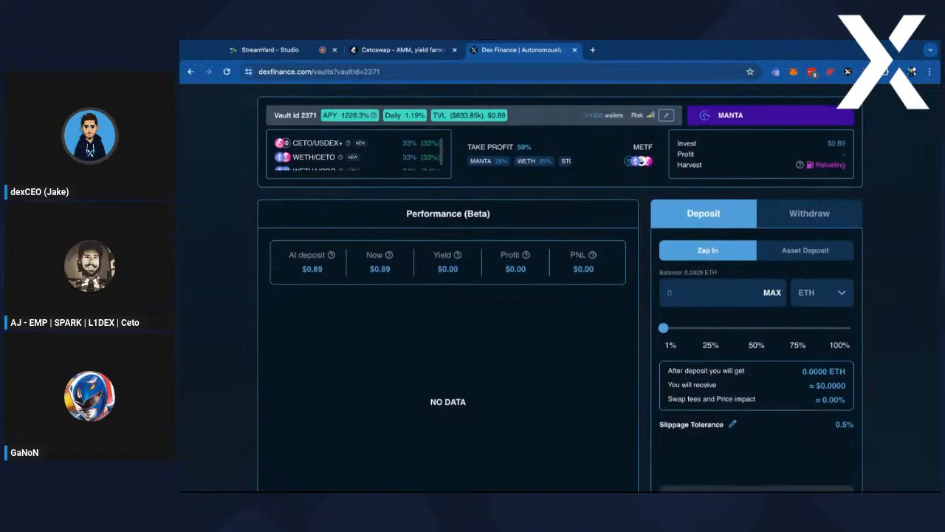
scroll(647, 270, "up", 1)
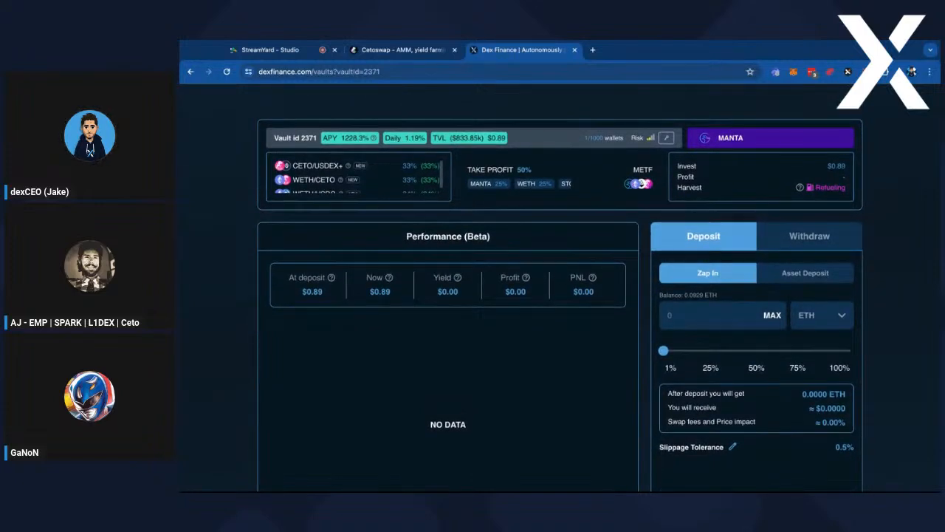
scroll(591, 259, "down", 1)
scroll(591, 259, "up", 1)
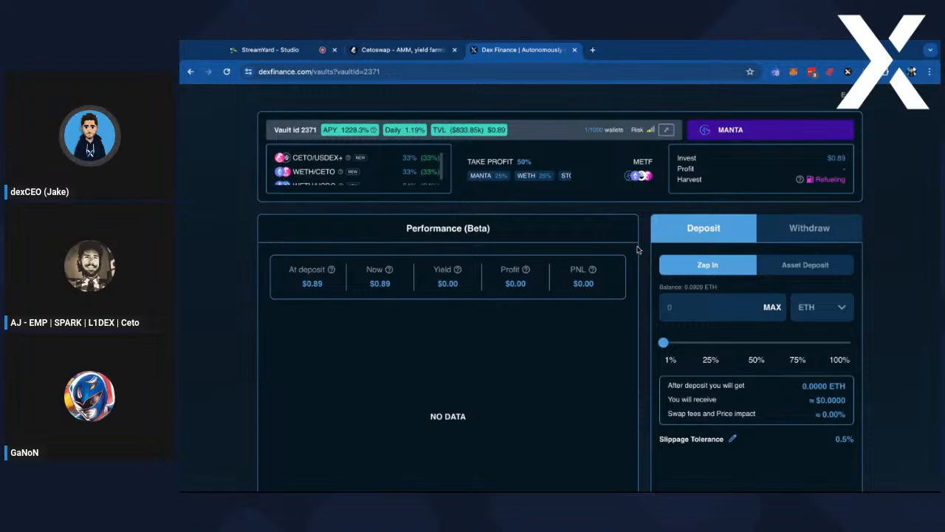
Fill in the vault's publishing details with strategy name ";lajf", publisher name "ldjfdlsj" and description "sldfkdslf;as;"
scroll(640, 250, "down", 8)
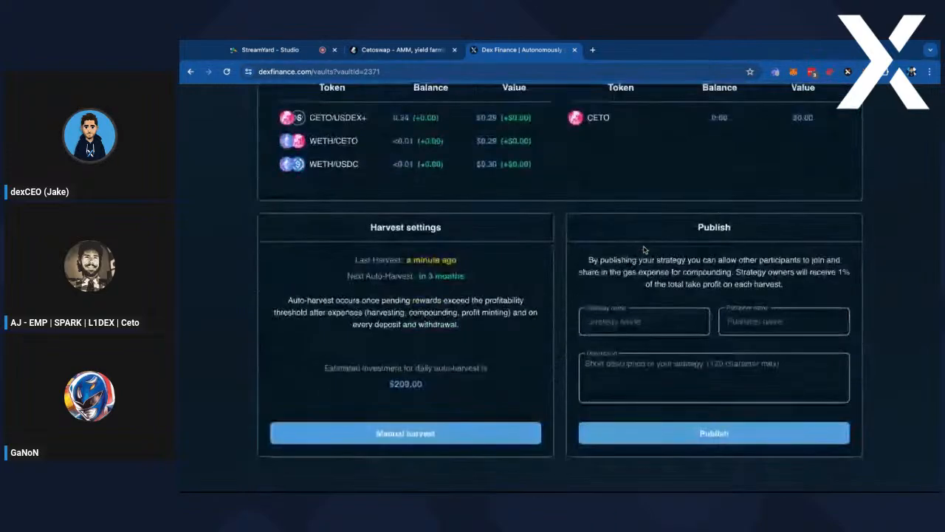
left_click(636, 279)
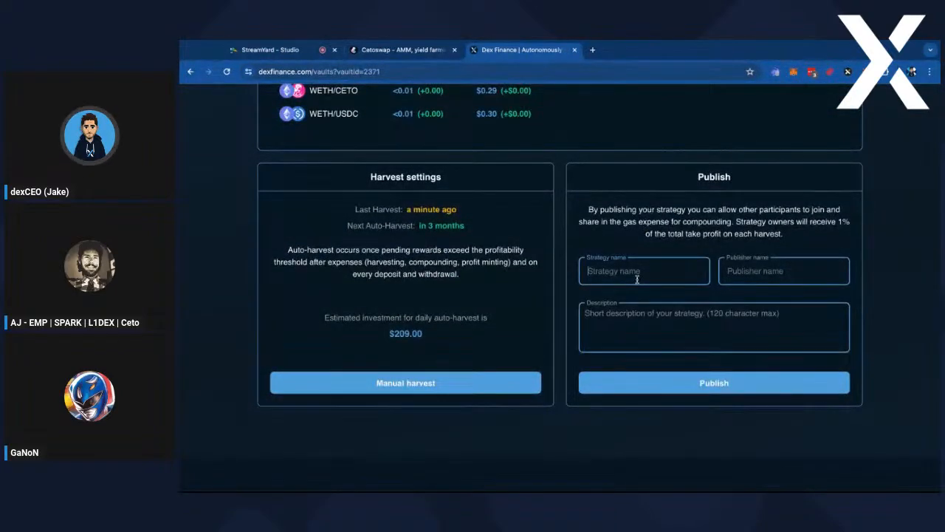
type(";lajf")
left_click(752, 276)
type("ldjfdlsj")
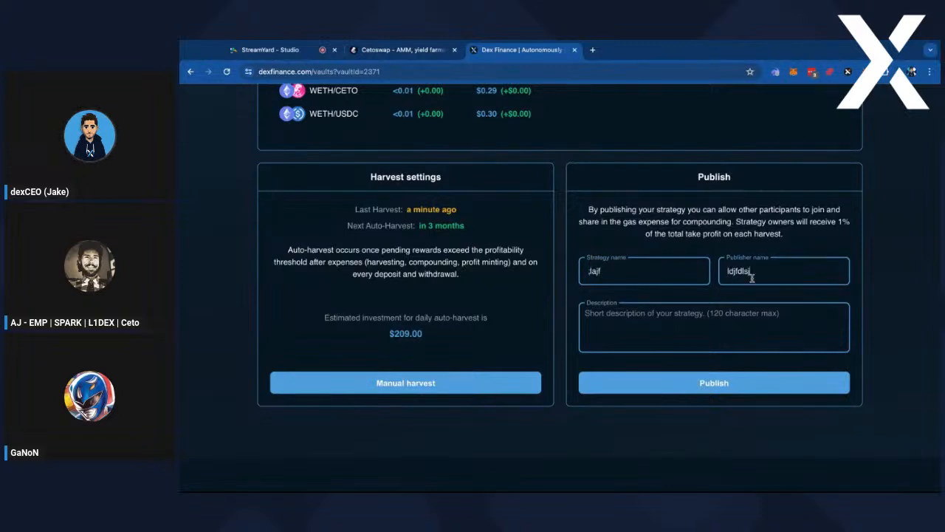
left_click(660, 327)
type("sldfkdslf;as;")
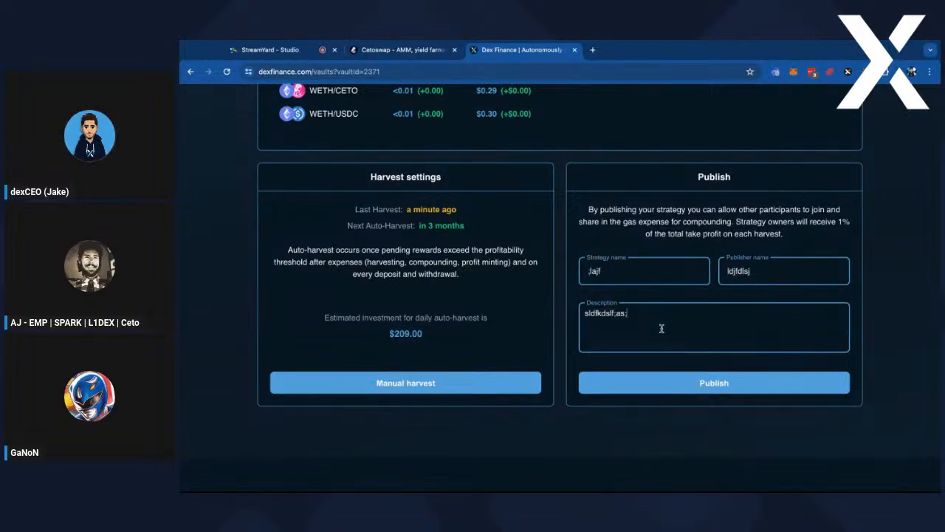
left_click(755, 281)
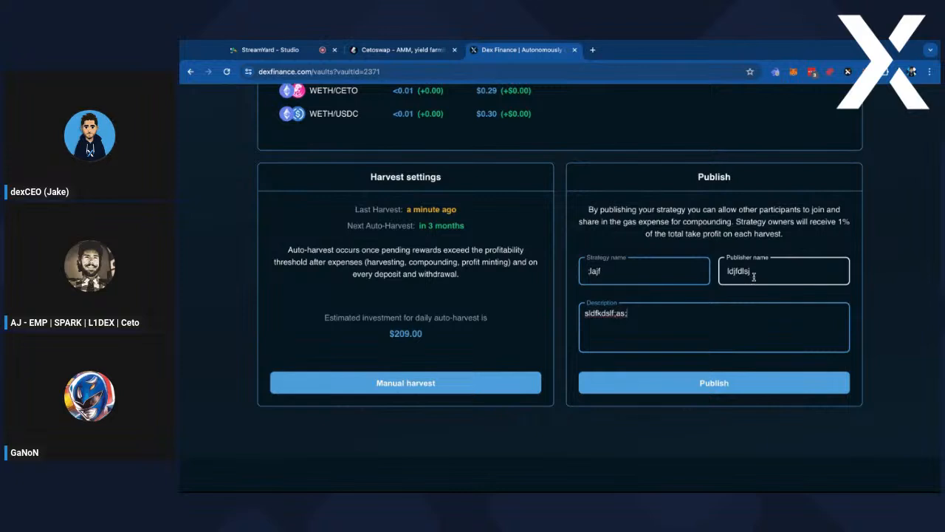
double_click(757, 274)
type("@DexFinance")
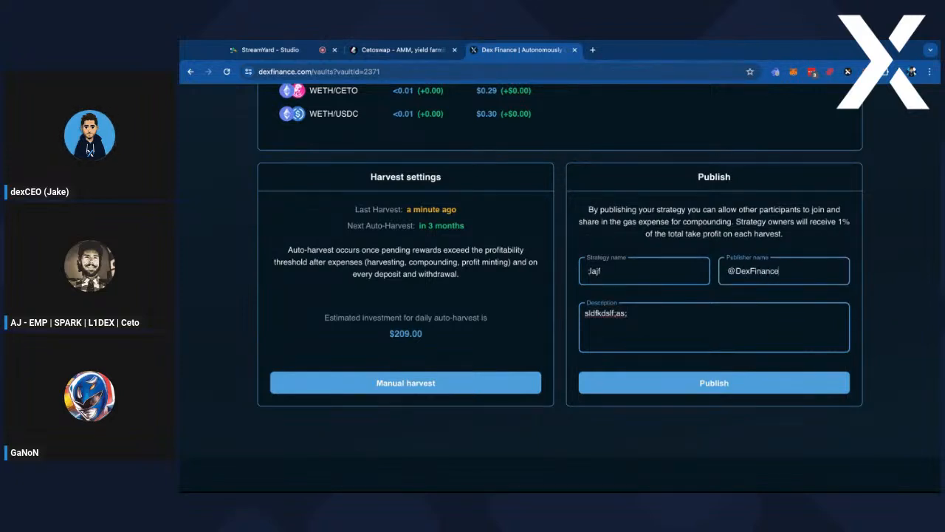
triple_click(786, 273)
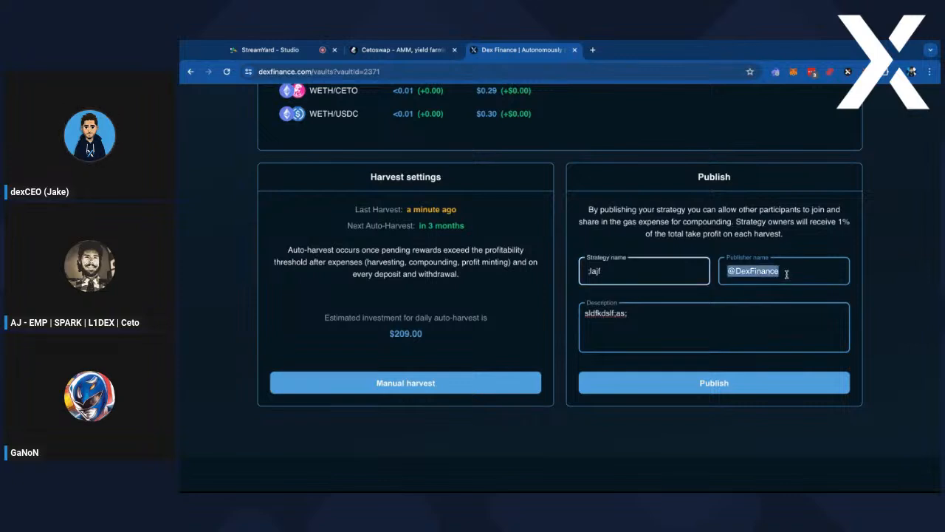
left_click(726, 288)
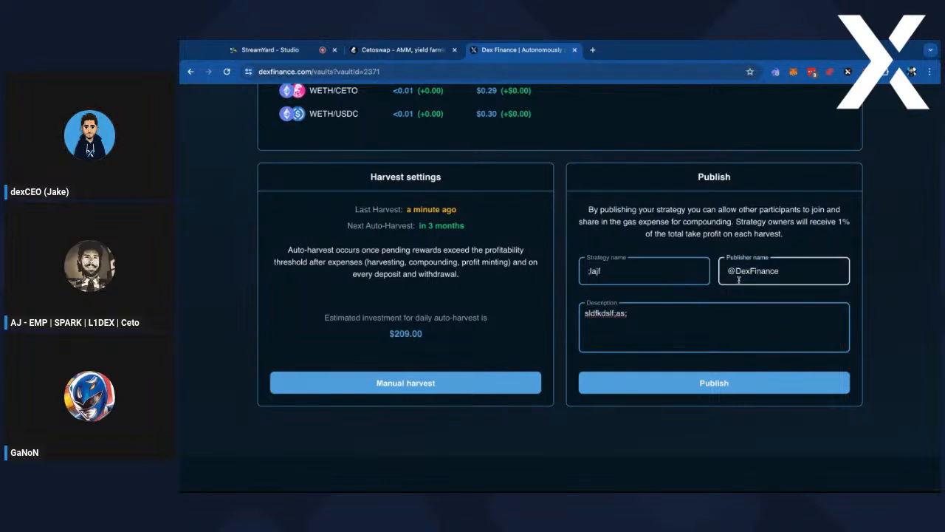
Check the strategy name and submit the vault's strategy for publishing
left_click(649, 274)
triple_click(649, 274)
left_click(545, 326)
scroll(542, 325, "down", 1)
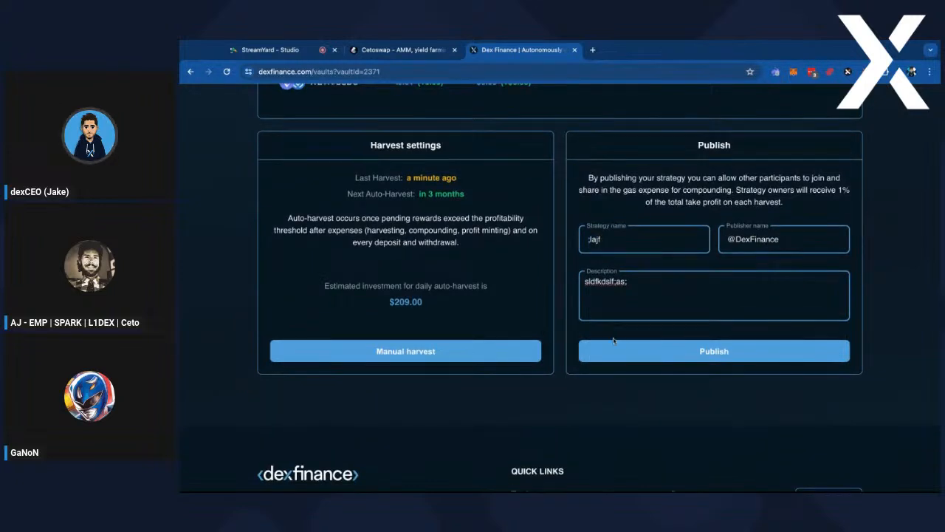
left_click(643, 353)
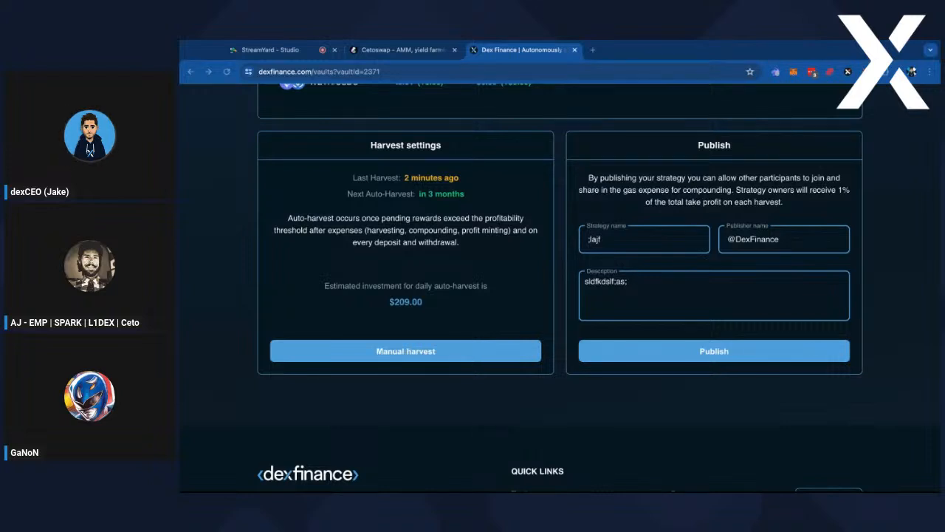
Leave the vault's detail page and return to the list of all vaults
scroll(561, 288, "up", 5)
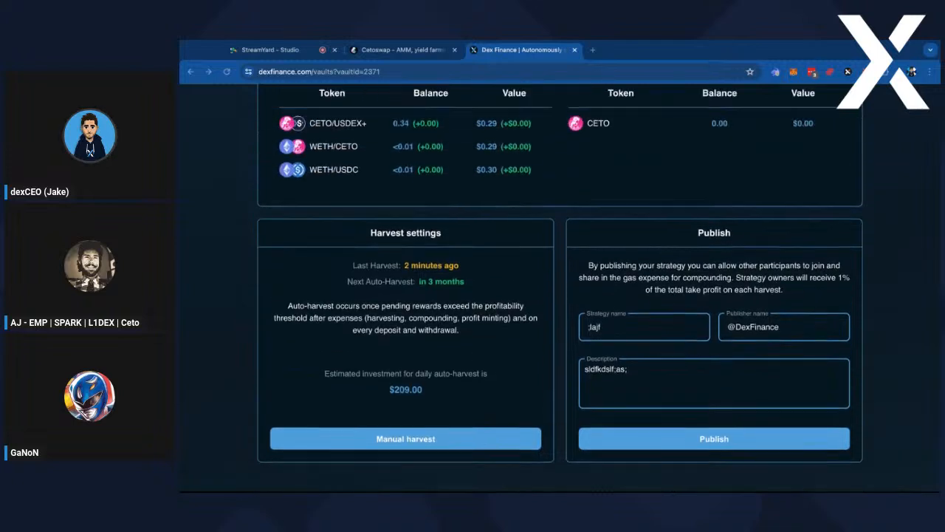
scroll(560, 288, "up", 8)
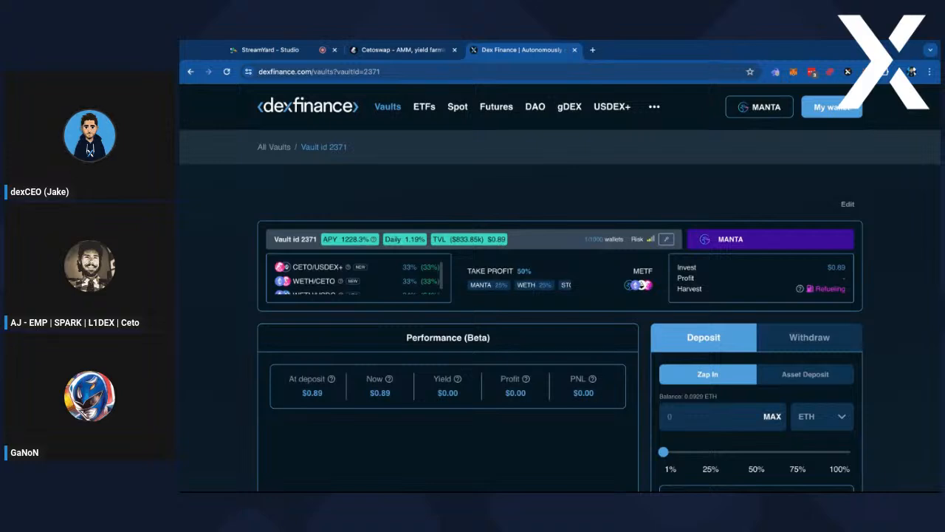
left_click(274, 147)
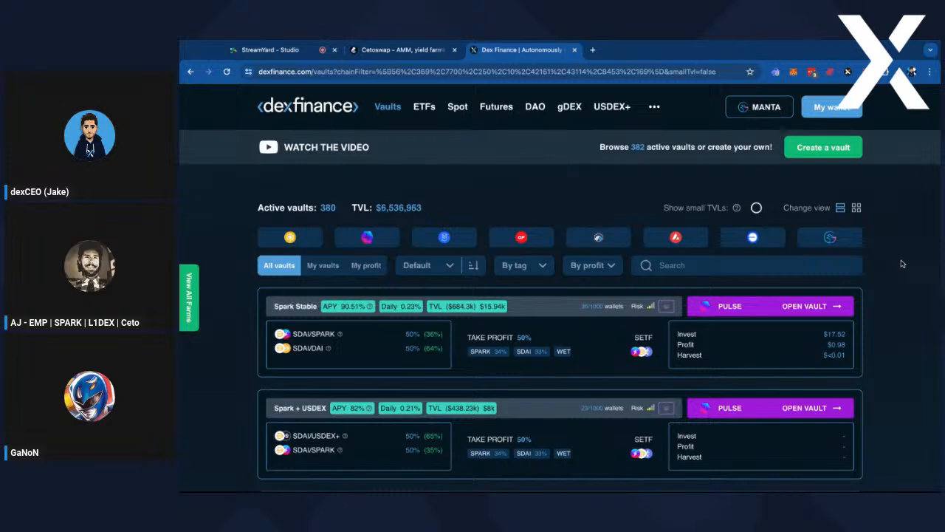
scroll(901, 263, "down", 1)
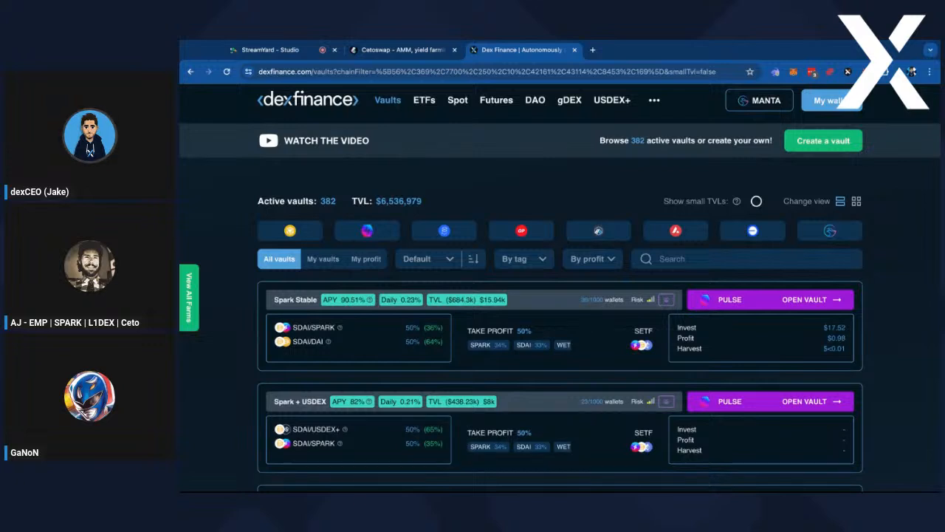
scroll(509, 175, "down", 1)
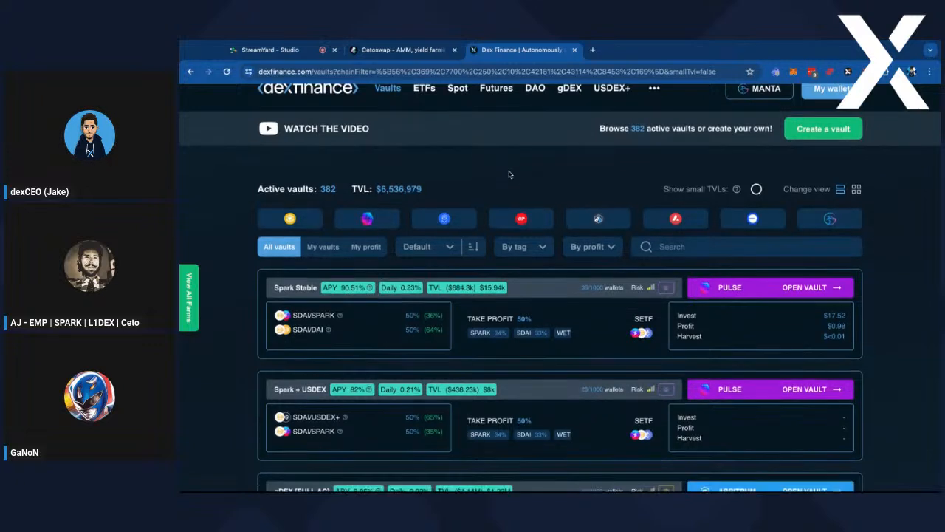
scroll(511, 173, "up", 1)
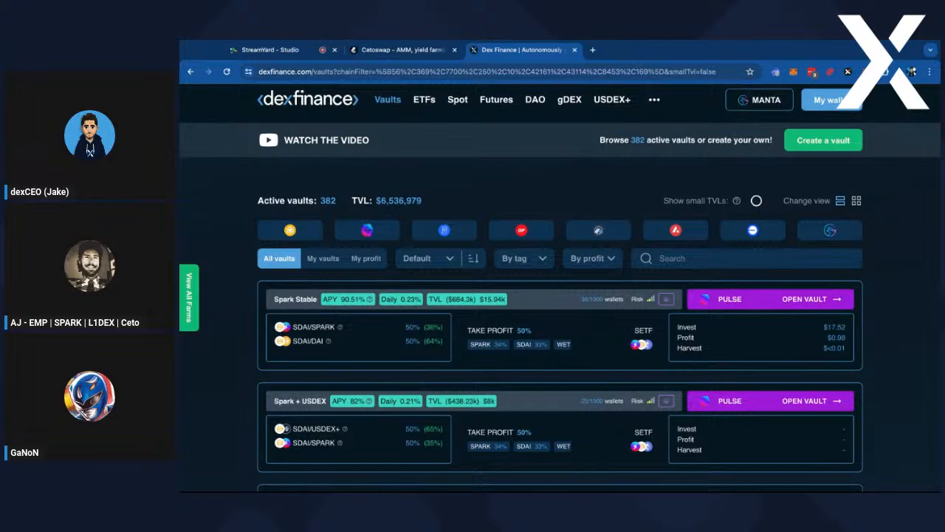
Filter the vault list to the wallet's own vaults on the MANTA chain and look through them
left_click(333, 252)
left_click(829, 229)
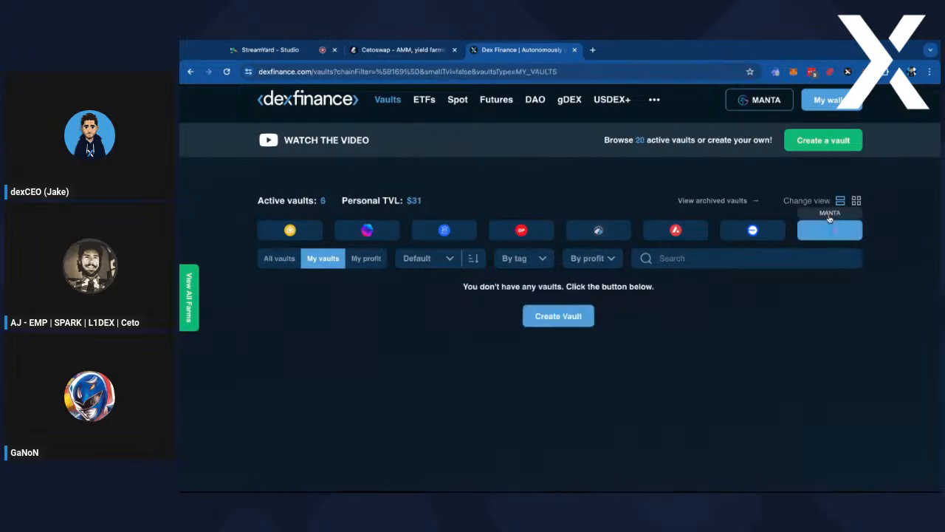
scroll(738, 244, "down", 3)
scroll(591, 237, "up", 1)
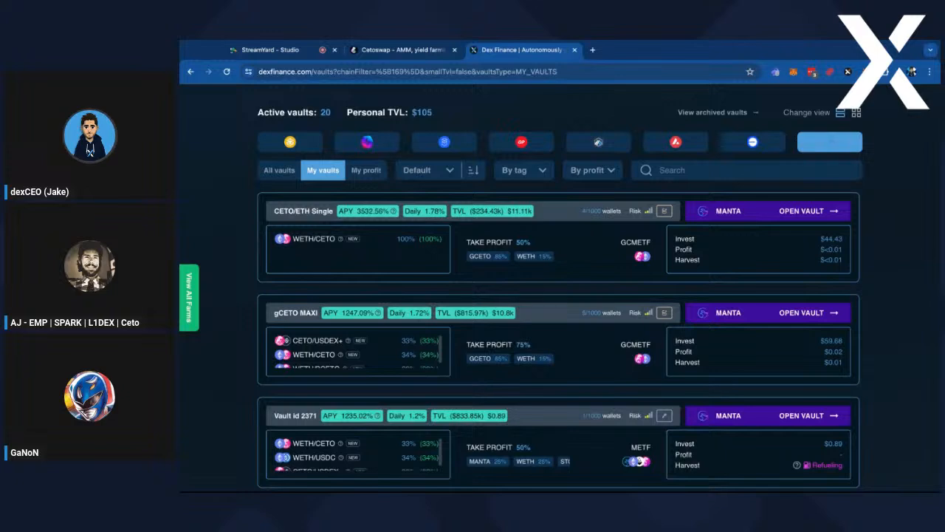
Switch the list to all MANTA vaults and highlight their total TVL figure
left_click(279, 170)
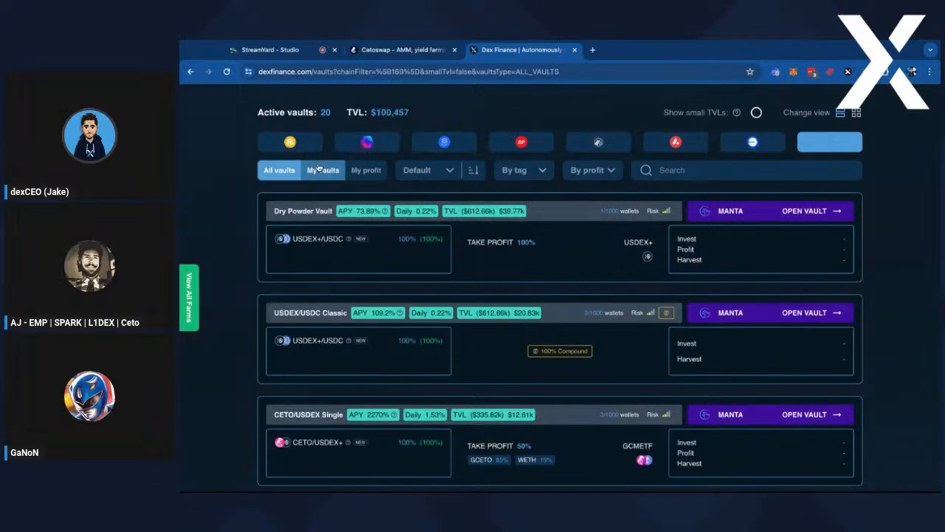
scroll(473, 151, "up", 1)
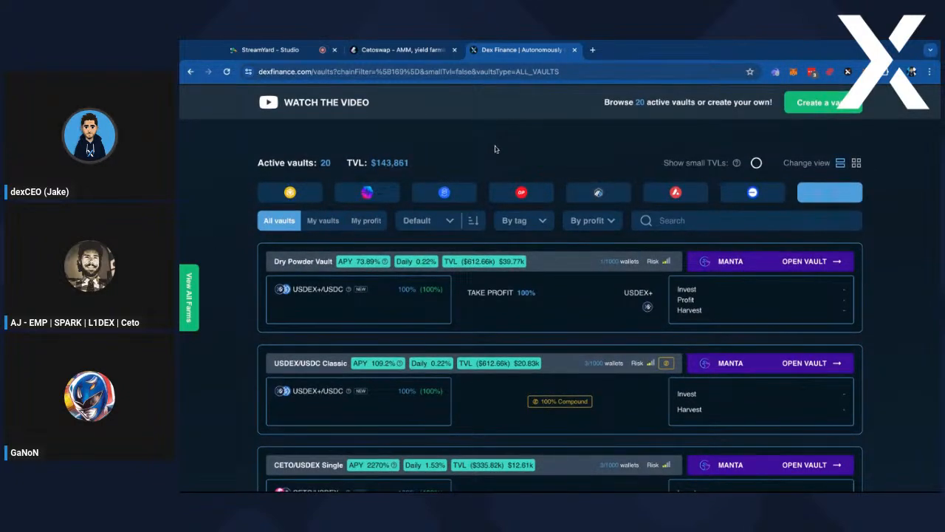
left_click_drag(405, 162, 373, 161)
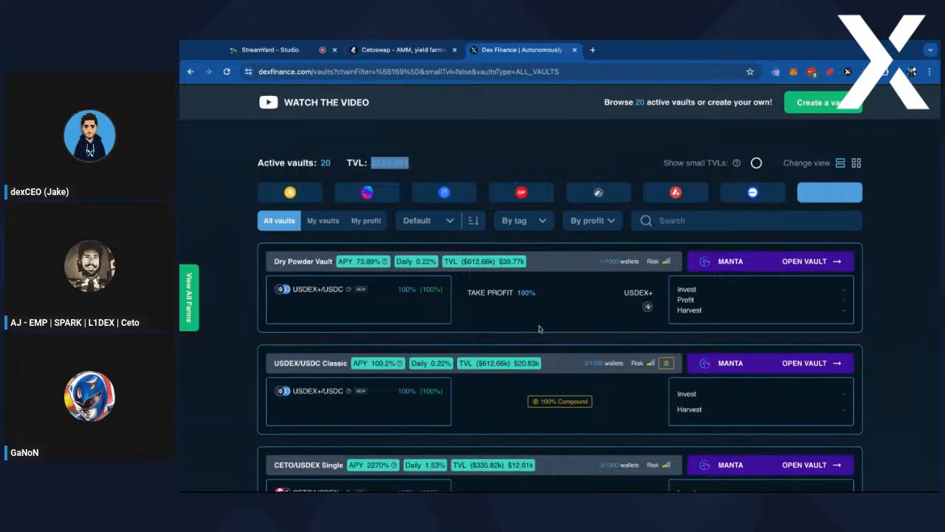
scroll(487, 280, "up", 1)
left_click(444, 212)
left_click(451, 212)
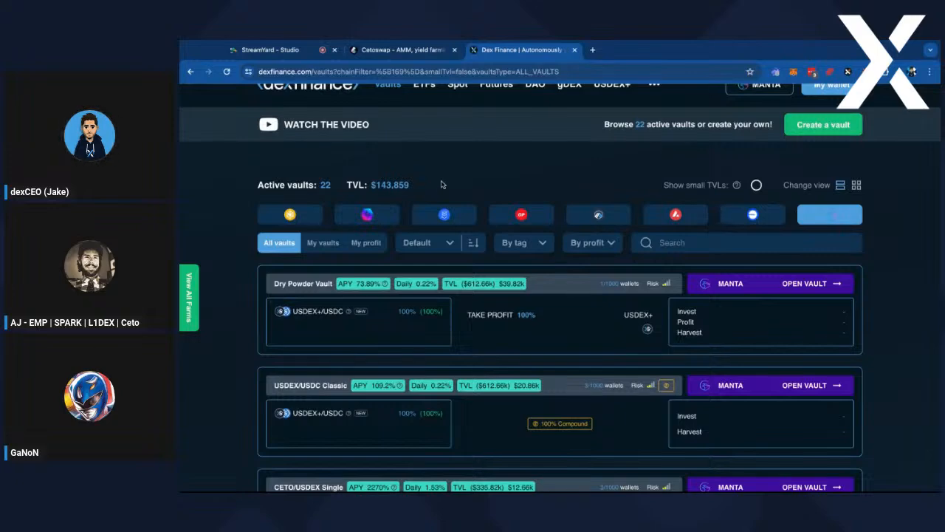
Look through the wallet's own MANTA vaults and compare them with the full list of MANTA vaults
left_click(322, 242)
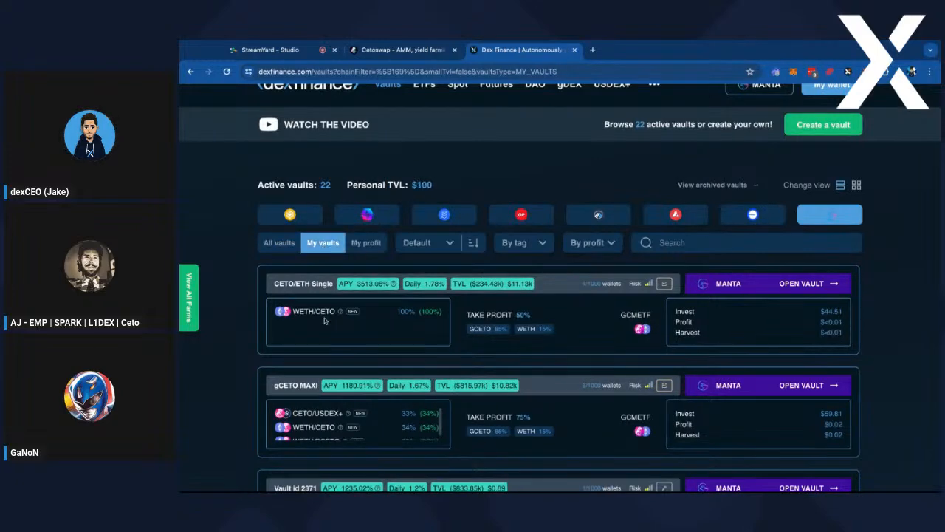
scroll(325, 319, "down", 5)
scroll(327, 302, "up", 5)
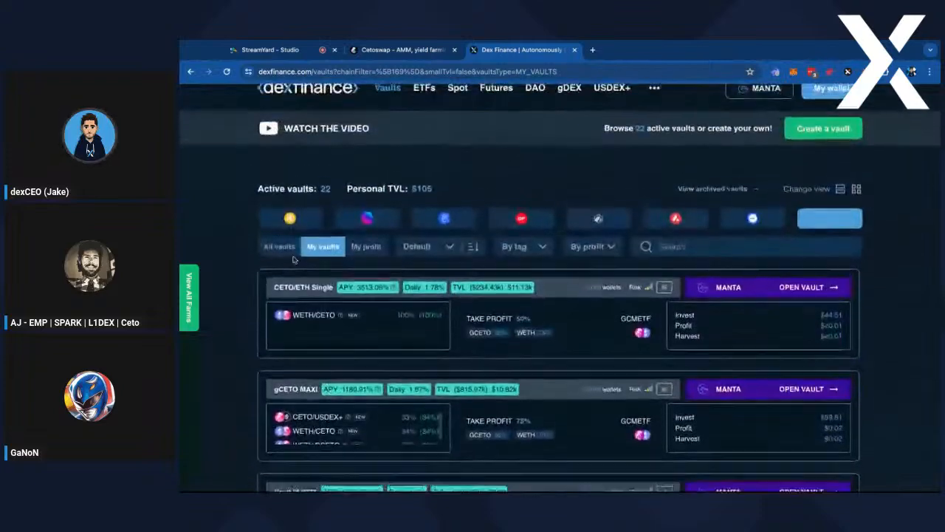
left_click(280, 243)
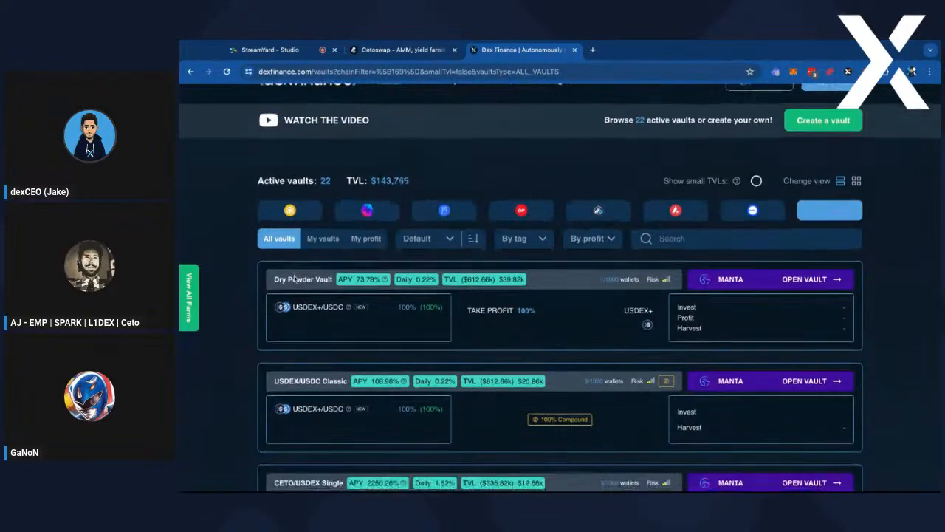
scroll(294, 280, "down", 3)
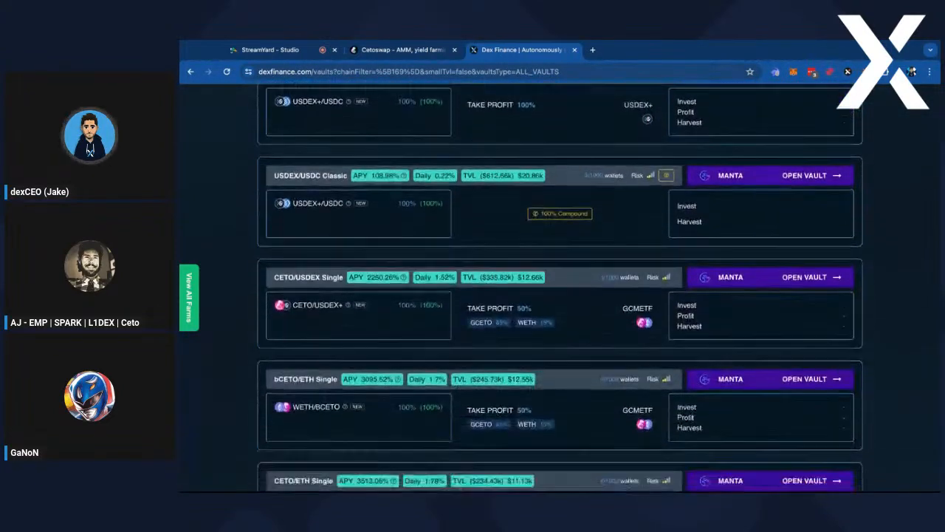
scroll(560, 288, "down", 1)
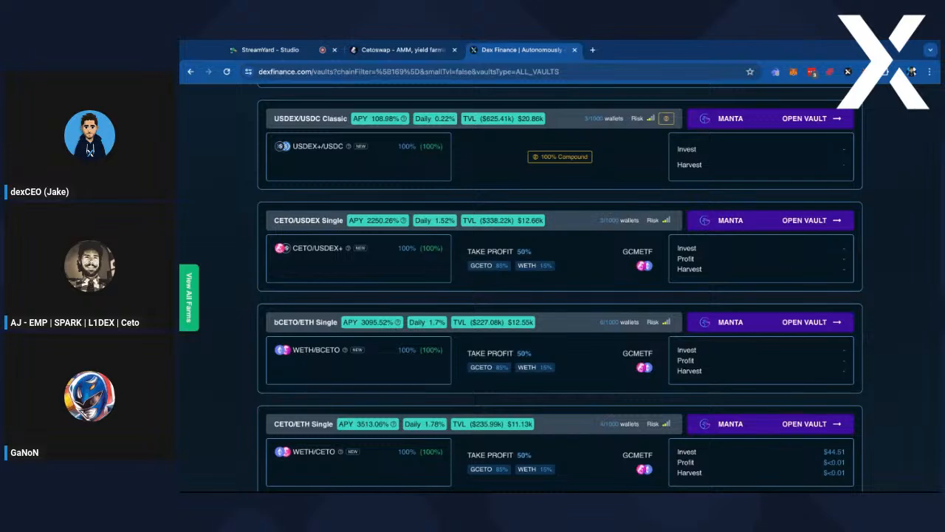
scroll(561, 288, "up", 10)
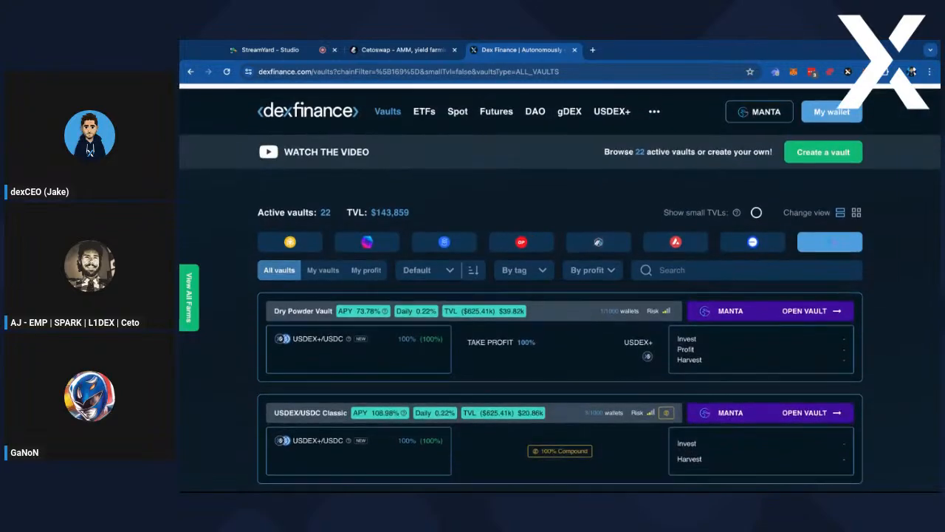
Remove the MANTA chain filter to browse all vaults across every chain, and reapply it
left_click(323, 269)
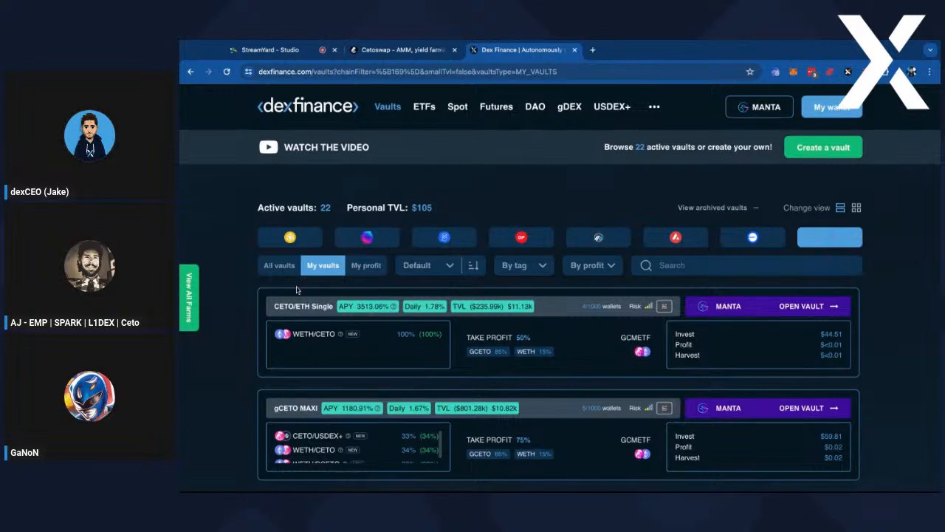
left_click(279, 265)
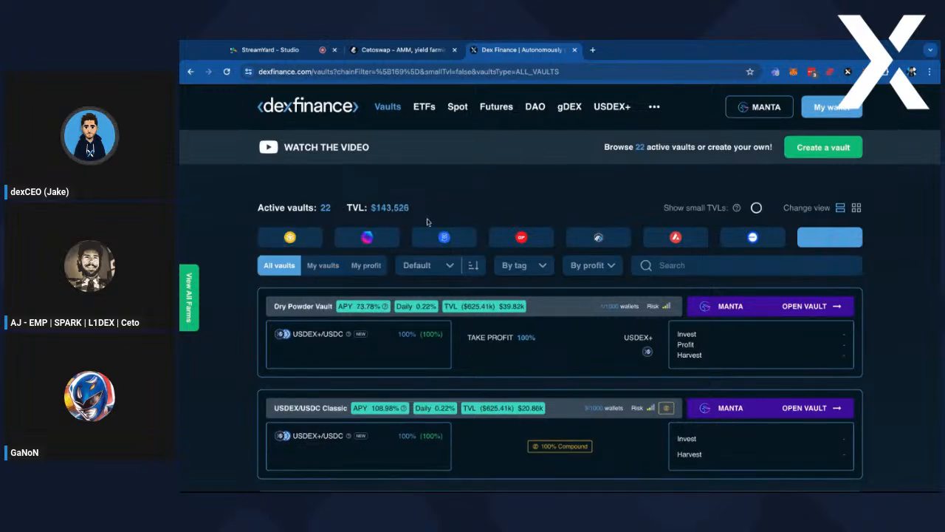
left_click(835, 244)
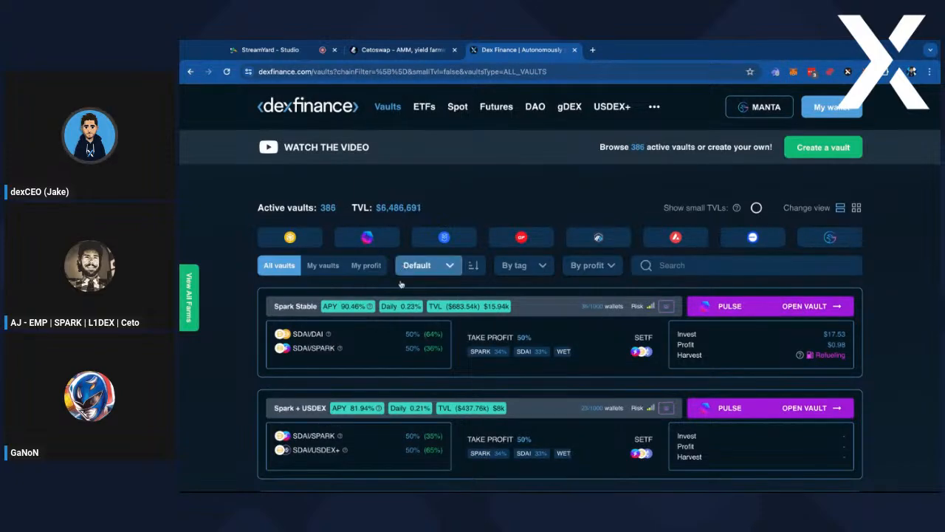
scroll(451, 424, "down", 2)
scroll(451, 424, "up", 3)
left_click(810, 248)
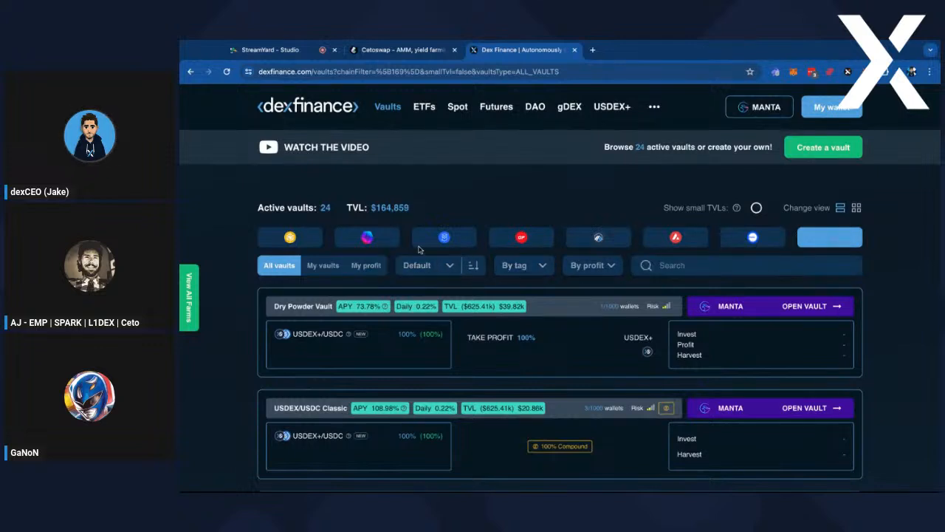
Show only the wallet's own MANTA vaults and look over their figures
left_click(318, 270)
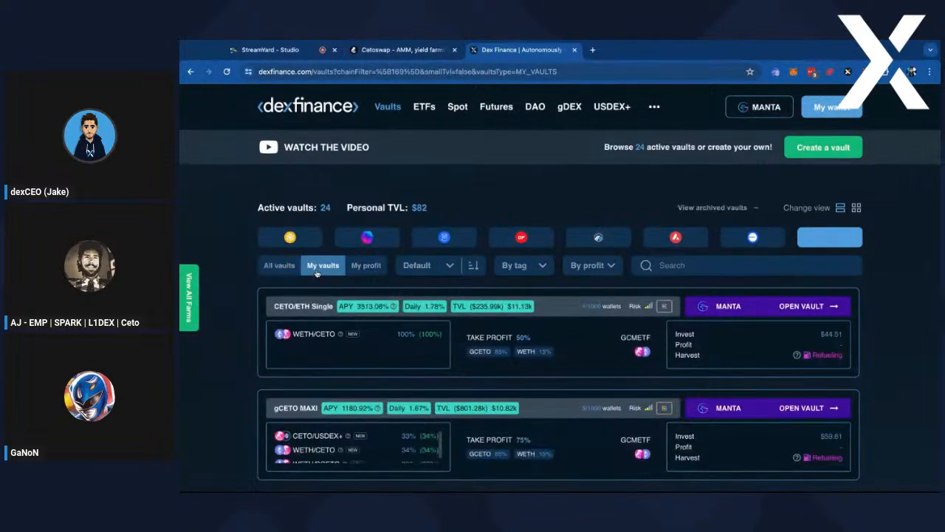
scroll(560, 295, "down", 2)
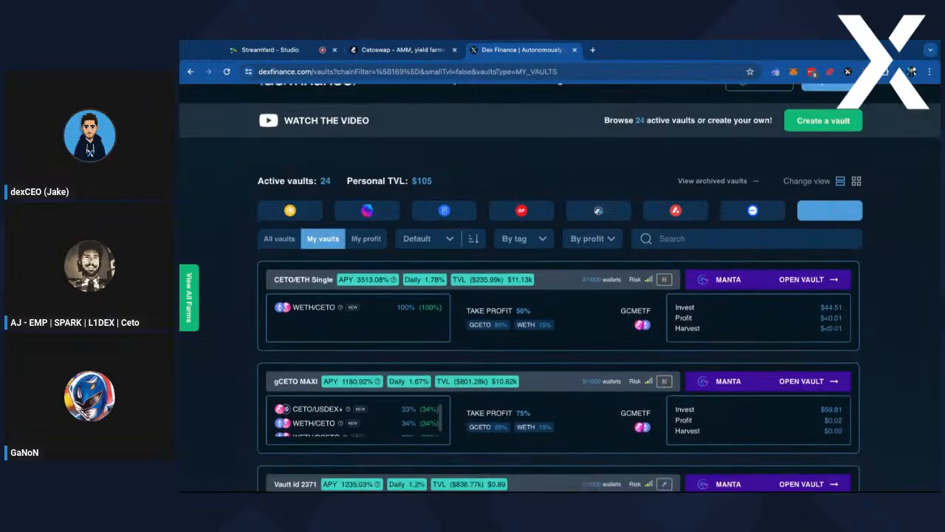
scroll(560, 295, "up", 1)
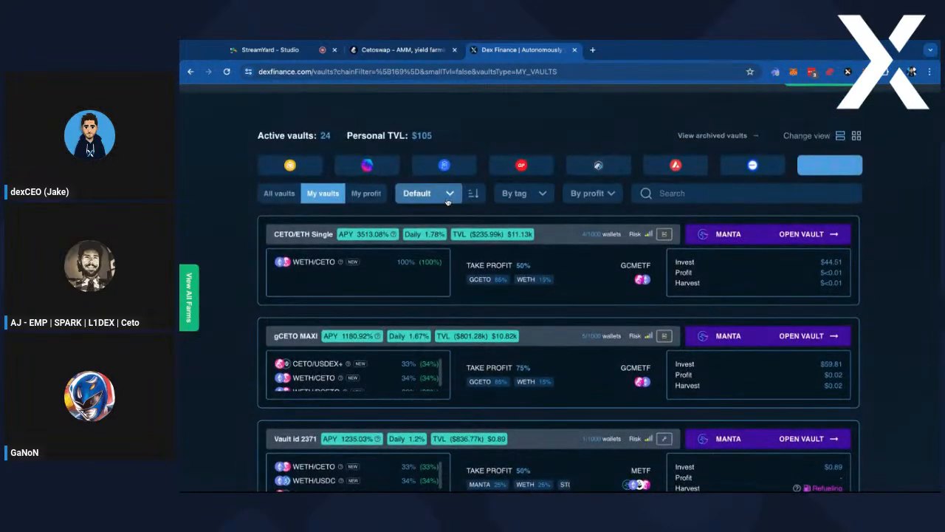
List all MANTA vaults sorted by APY, trying ascending order before restoring descending order
left_click(277, 193)
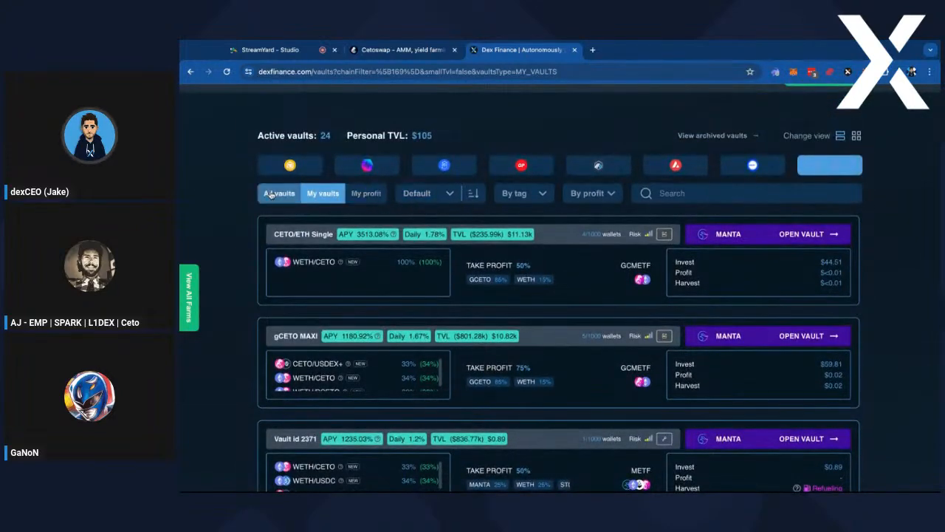
left_click(448, 193)
left_click(415, 243)
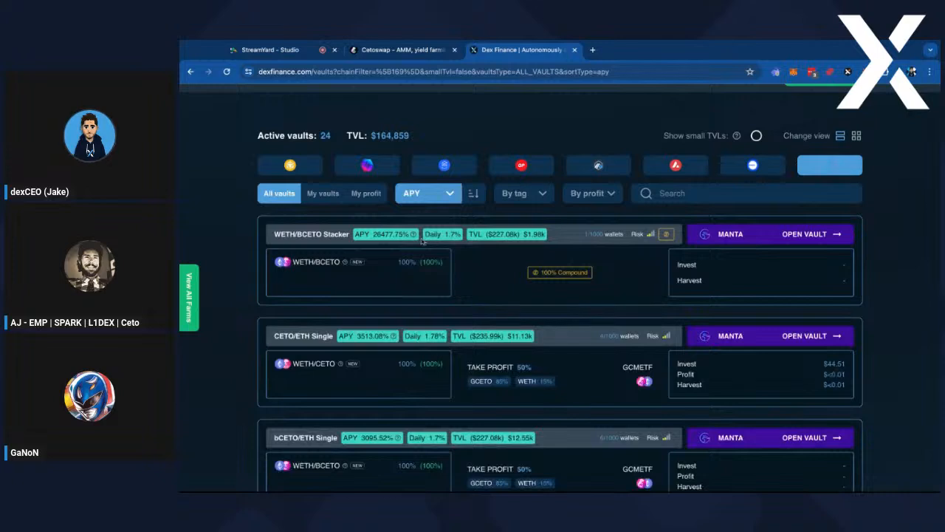
left_click(474, 194)
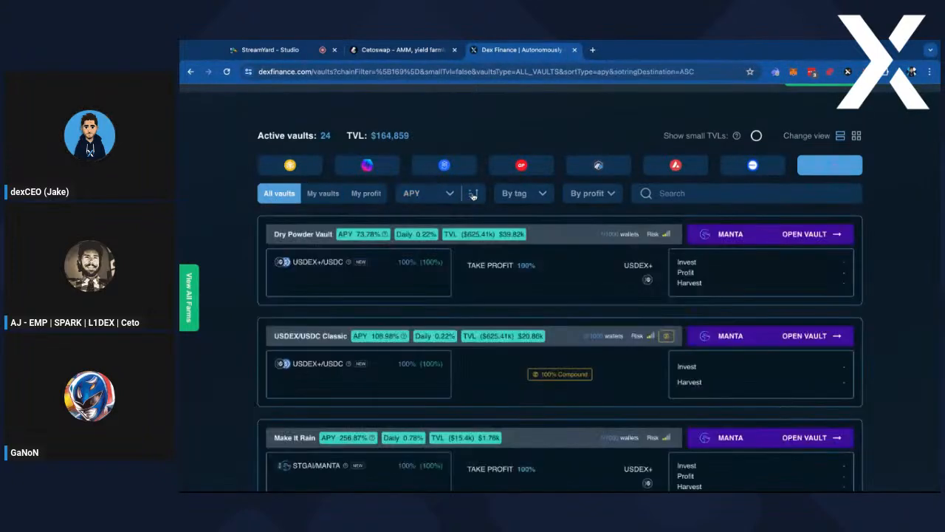
left_click(429, 193)
left_click(433, 245)
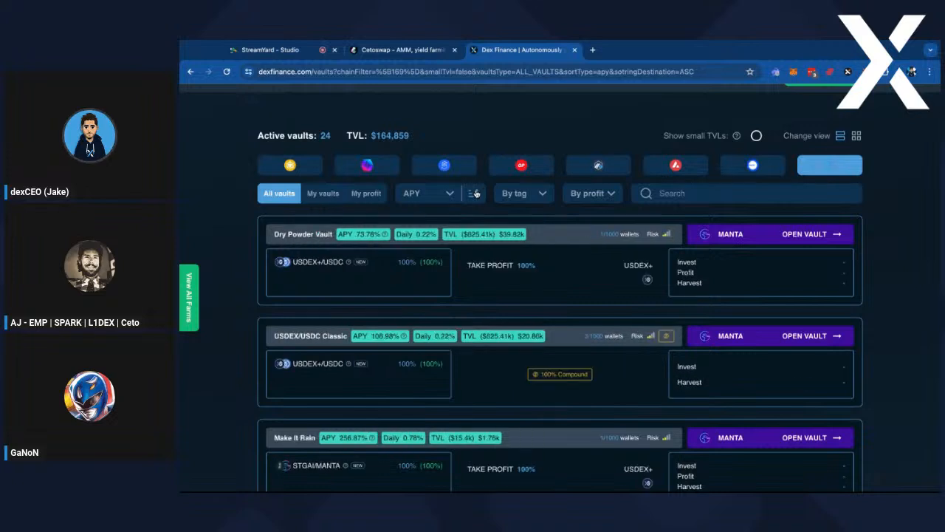
left_click(474, 194)
Sort all MANTA vaults by Popularity
left_click(434, 190)
scroll(433, 256, "down", 3)
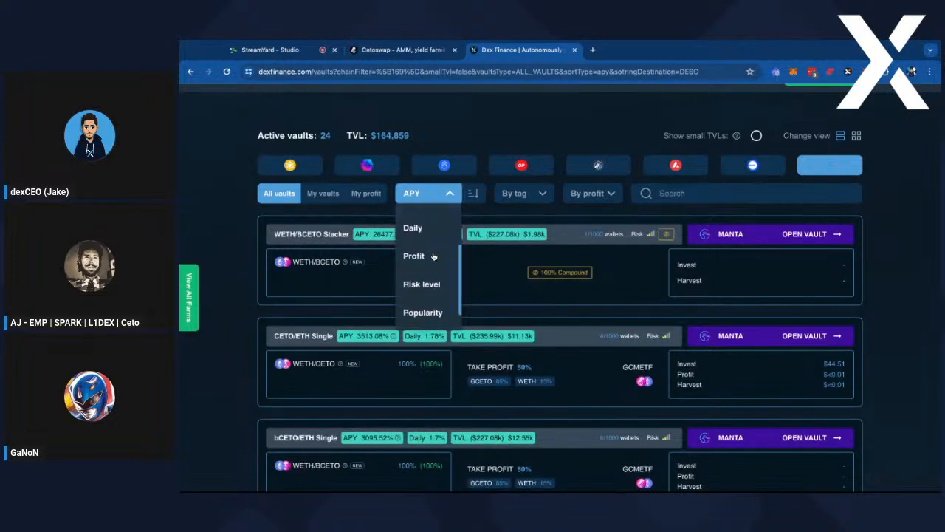
scroll(434, 256, "down", 1)
left_click(433, 287)
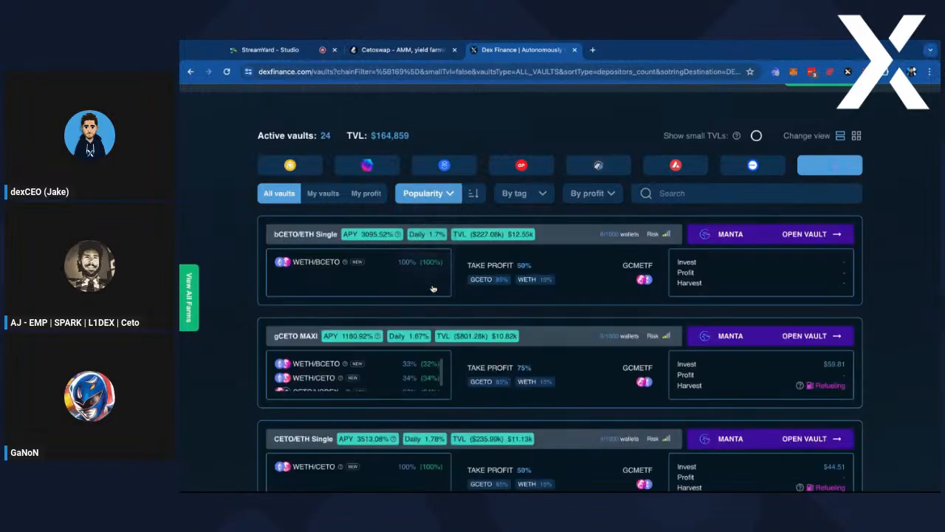
Look through the available sort options and sort all MANTA vaults by Inv Amnt
left_click(432, 193)
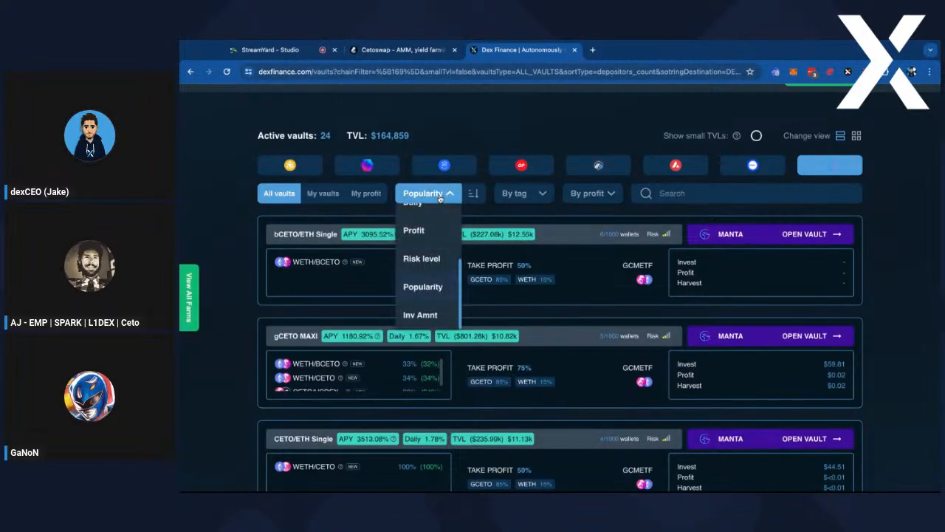
scroll(432, 311, "up", 5)
scroll(432, 256, "down", 5)
left_click(423, 315)
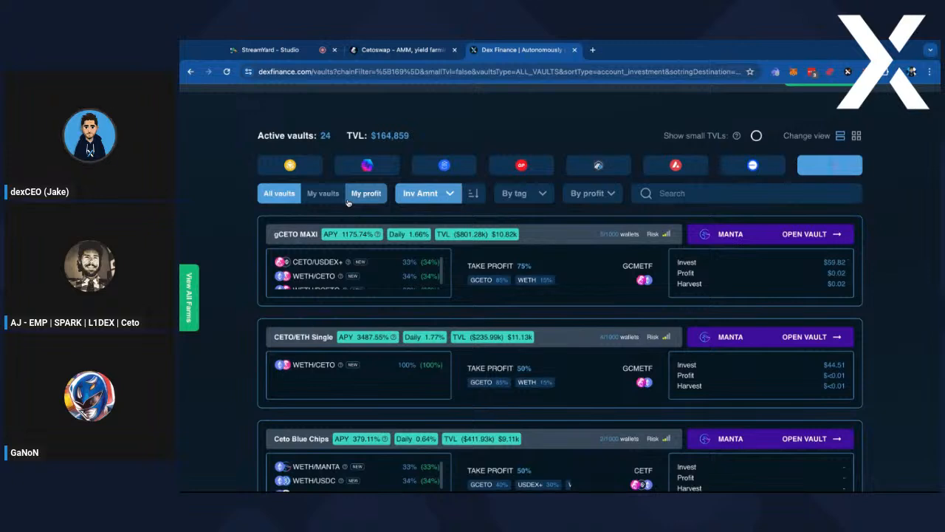
Return to the wallet's own MANTA vaults and review the listed entries
left_click(324, 194)
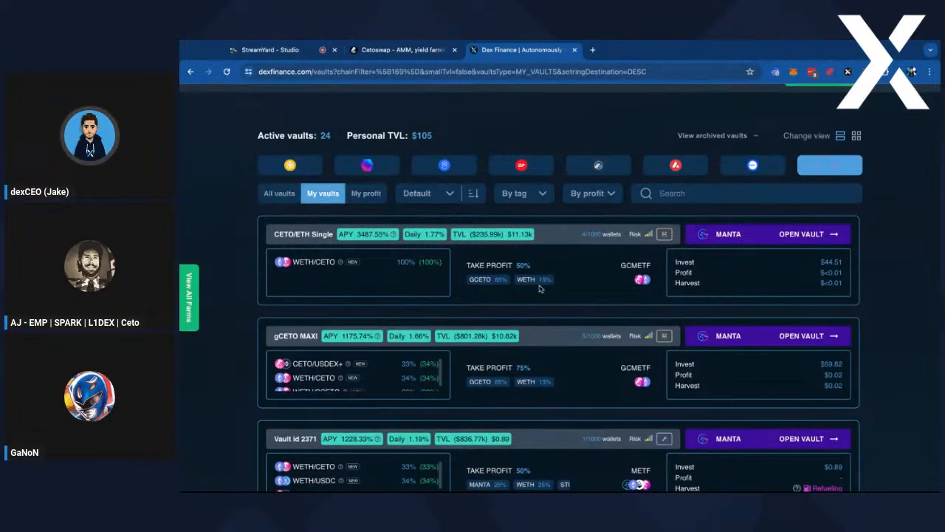
scroll(542, 260, "down", 1)
scroll(543, 260, "down", 2)
scroll(542, 260, "up", 3)
scroll(554, 257, "down", 1)
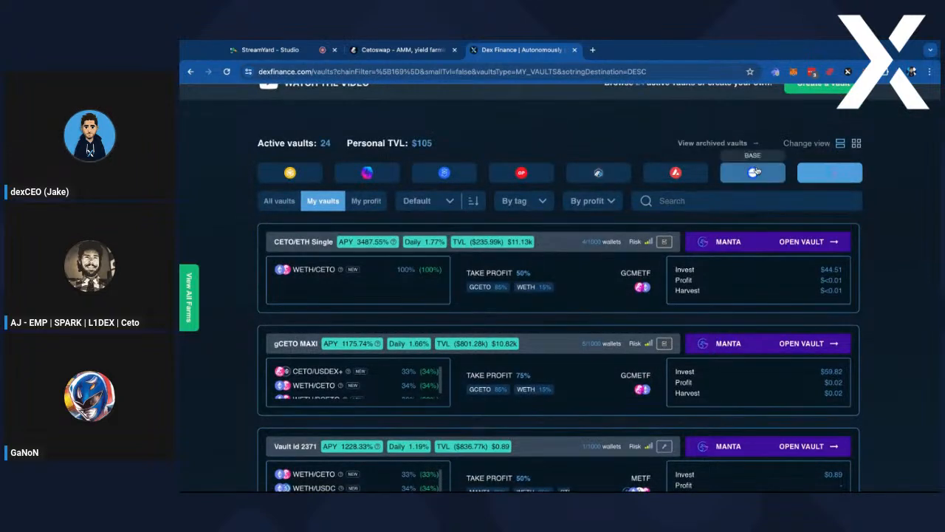
Clear the MANTA chain filter and review the wallet's own vaults across all chains, including the Spark Stable farms
left_click(822, 177)
scroll(919, 288, "down", 1)
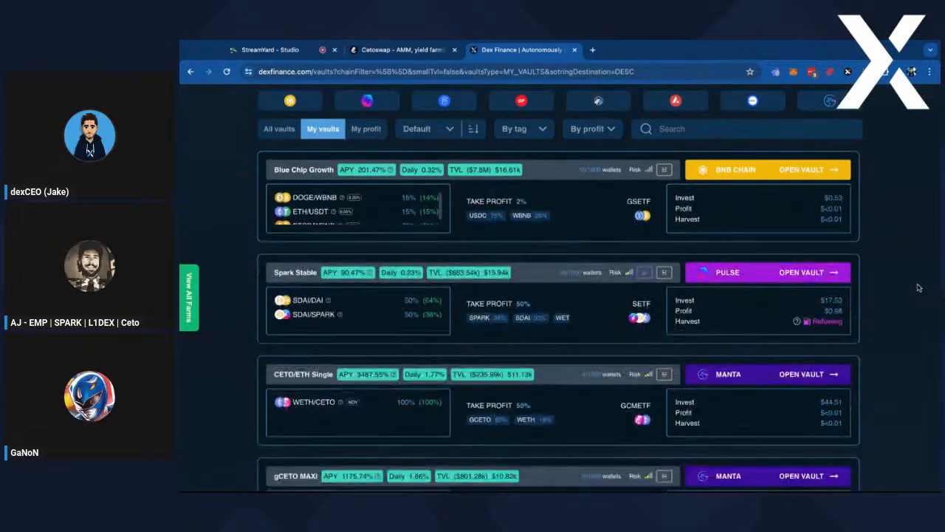
scroll(886, 230, "down", 2)
scroll(655, 176, "up", 1)
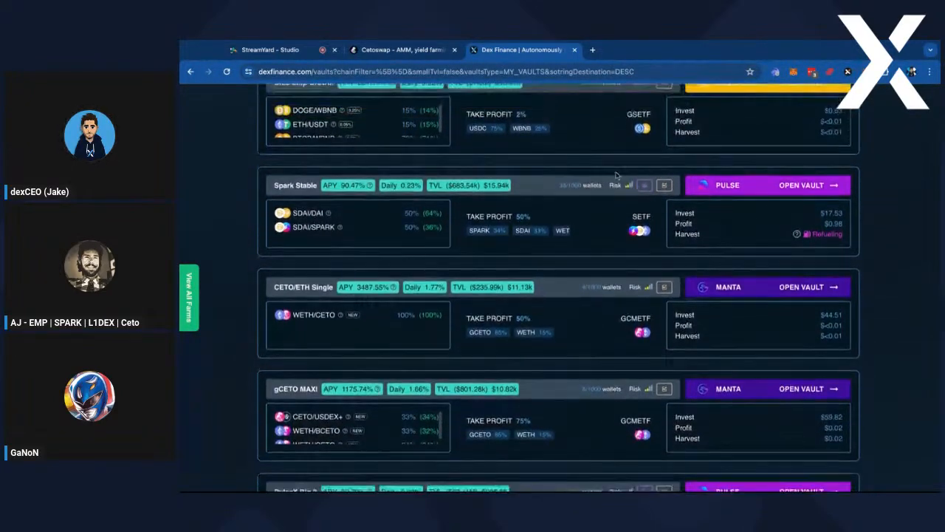
triple_click(352, 229)
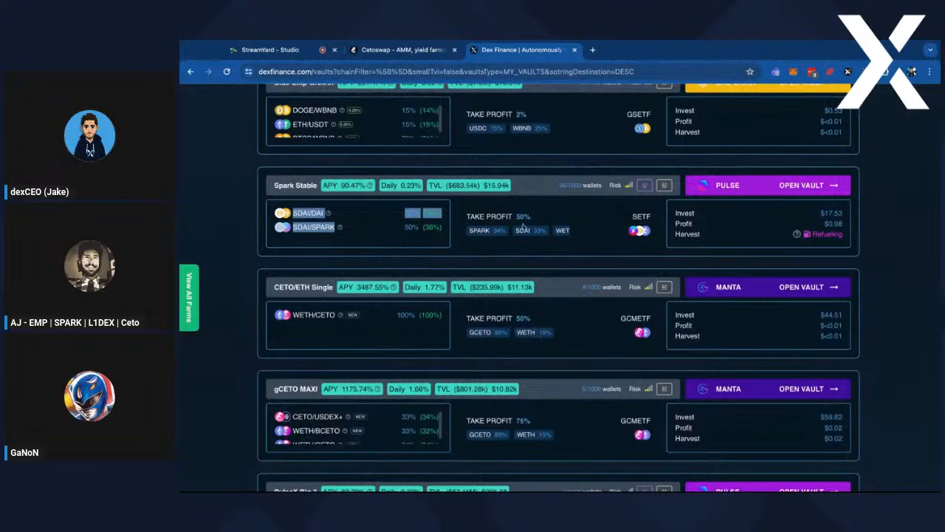
scroll(565, 248, "down", 1)
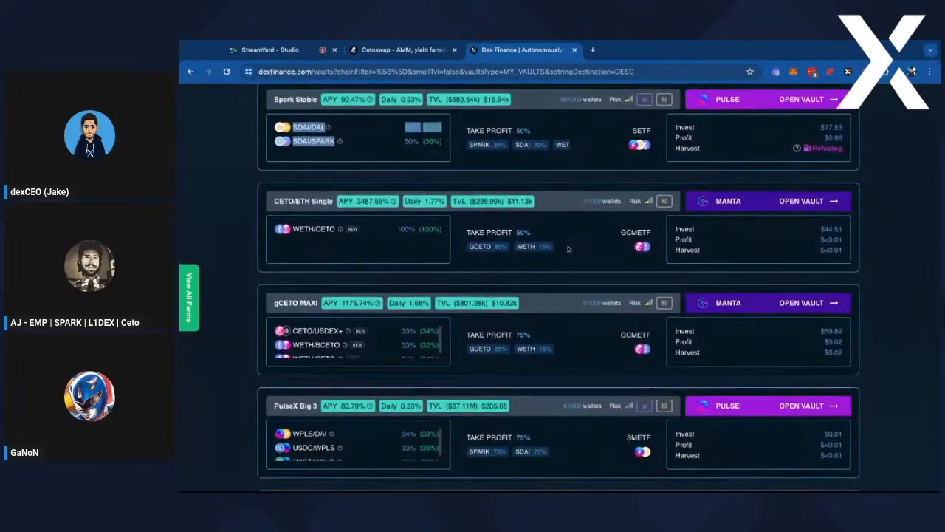
scroll(568, 249, "up", 3)
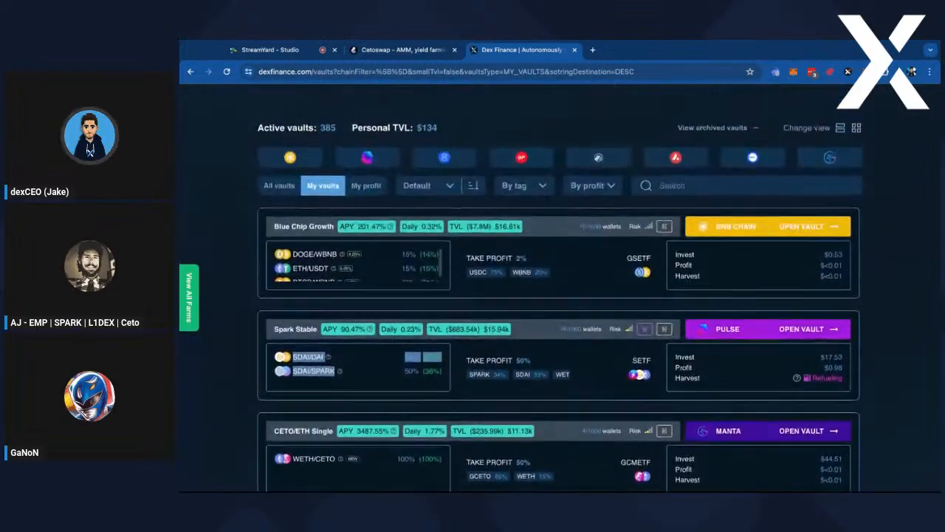
scroll(547, 147, "up", 1)
left_click(537, 153)
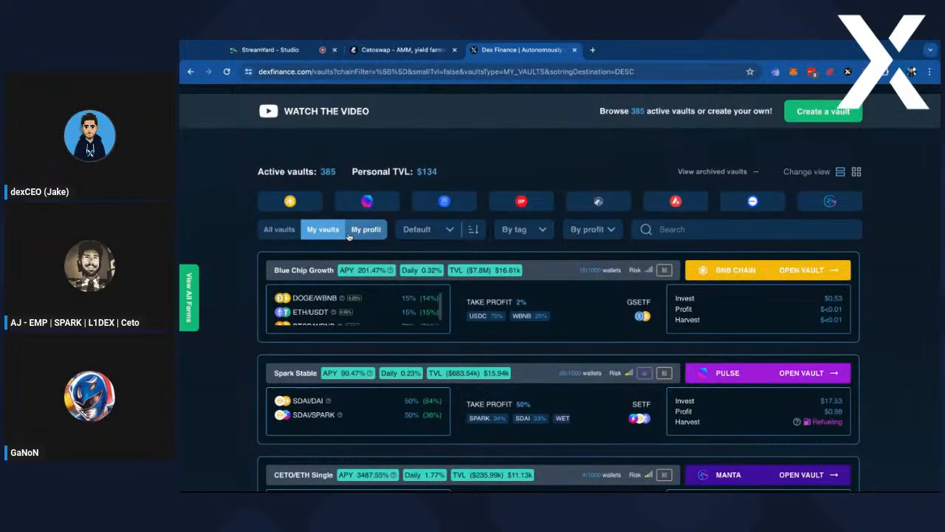
Browse the wallet's multi-chain vault list through the RetirementFUND entry and check the profit overview before returning to the list
scroll(558, 297, "down", 3)
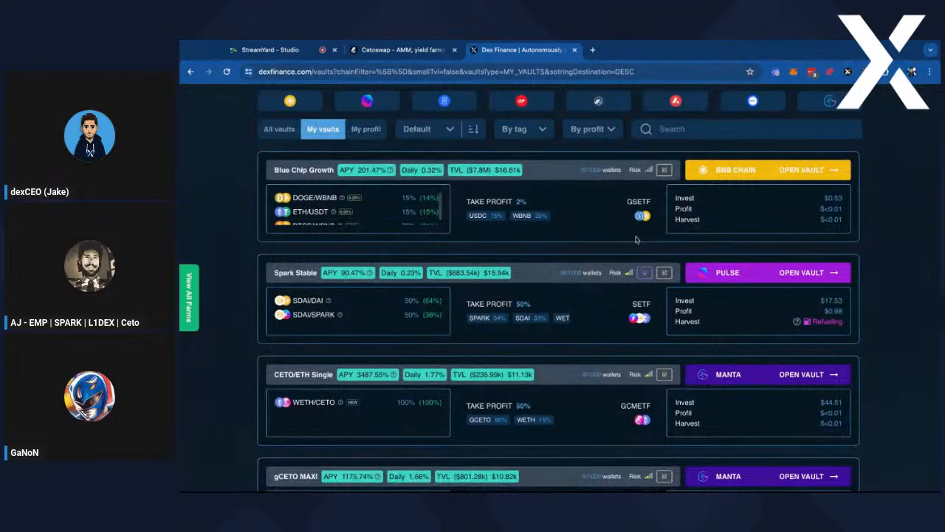
scroll(637, 238, "up", 1)
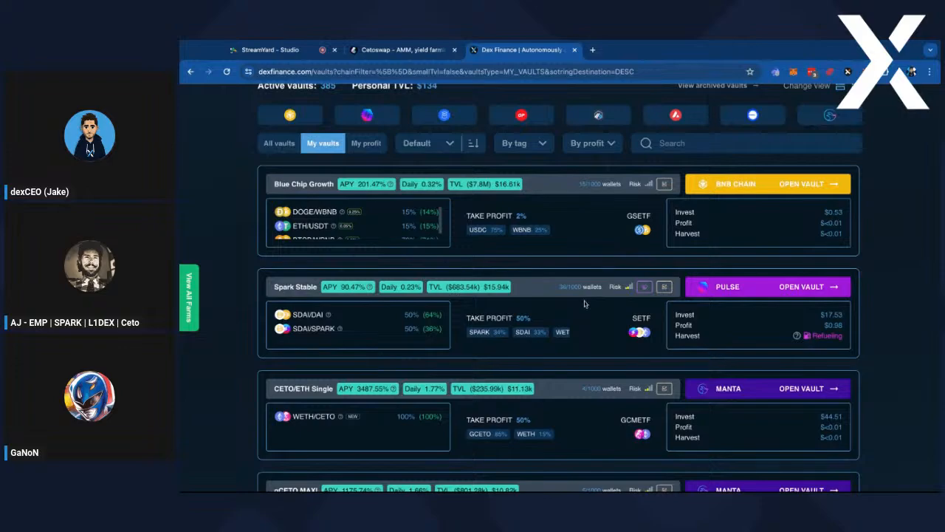
scroll(585, 300, "down", 4)
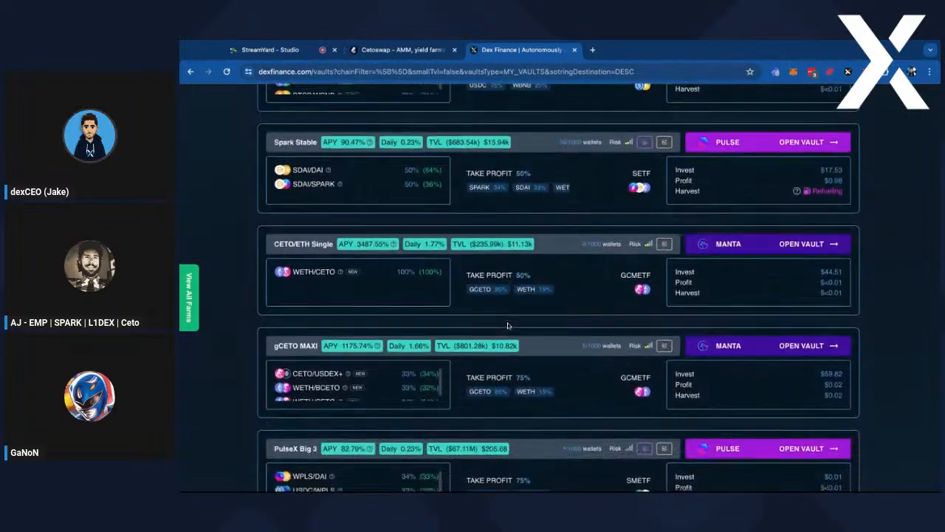
scroll(507, 325, "down", 10)
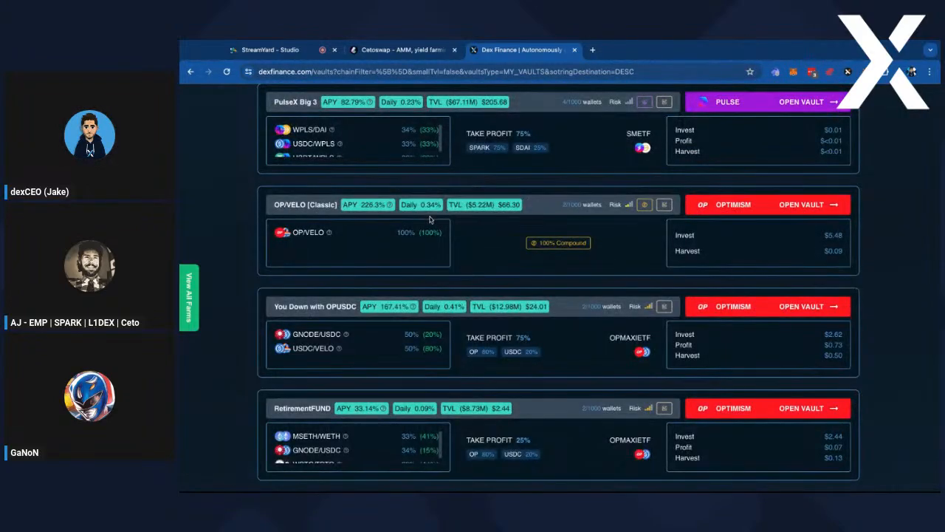
scroll(443, 244, "up", 15)
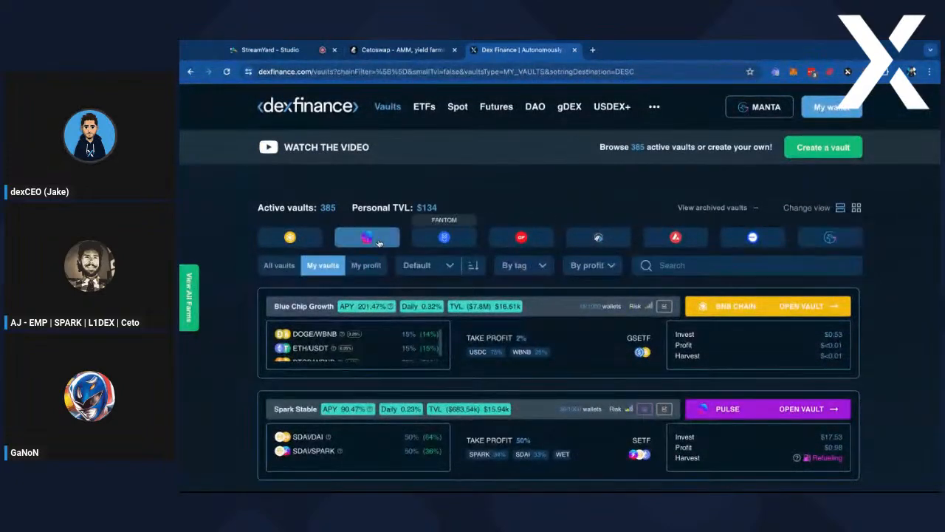
left_click(367, 265)
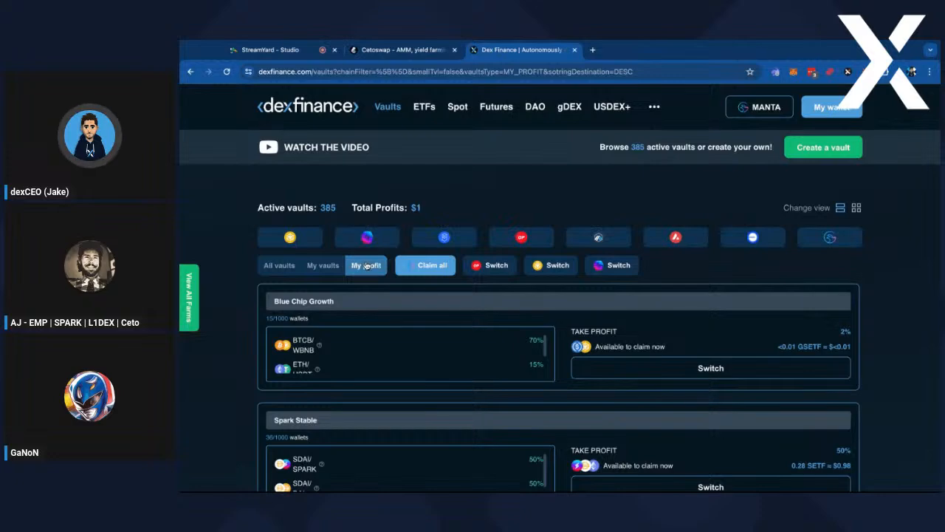
left_click(321, 271)
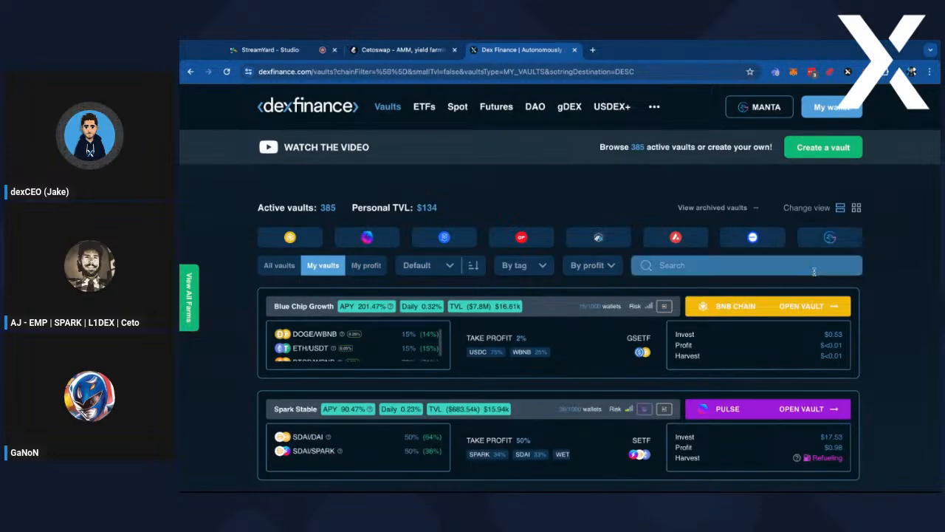
Open the CETO/ETH Single vault and examine its personal performance, deposit and Take Profit sections
scroll(818, 260, "down", 3)
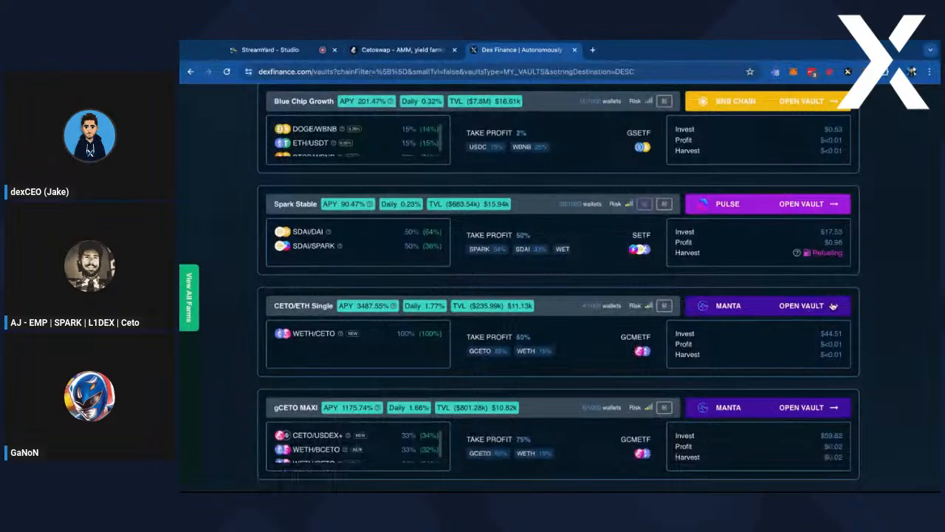
left_click(832, 306)
scroll(700, 286, "down", 2)
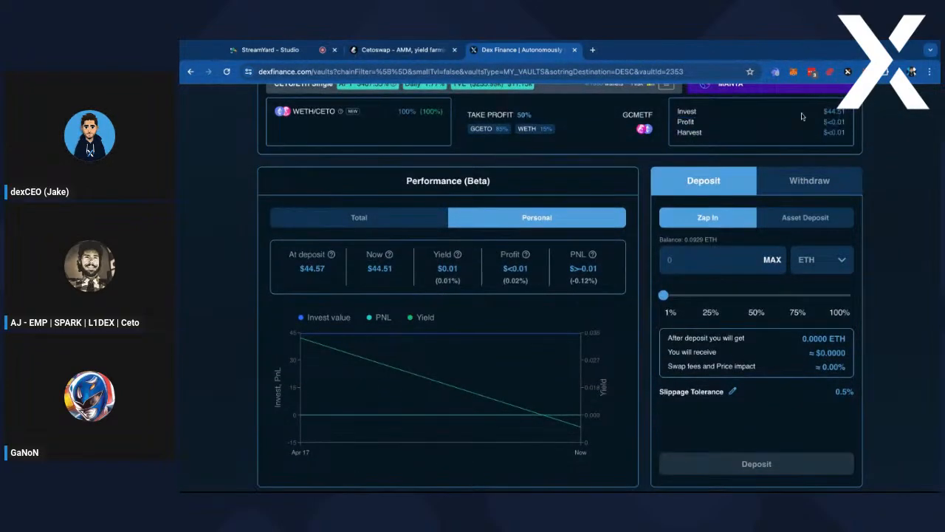
scroll(754, 135, "down", 2)
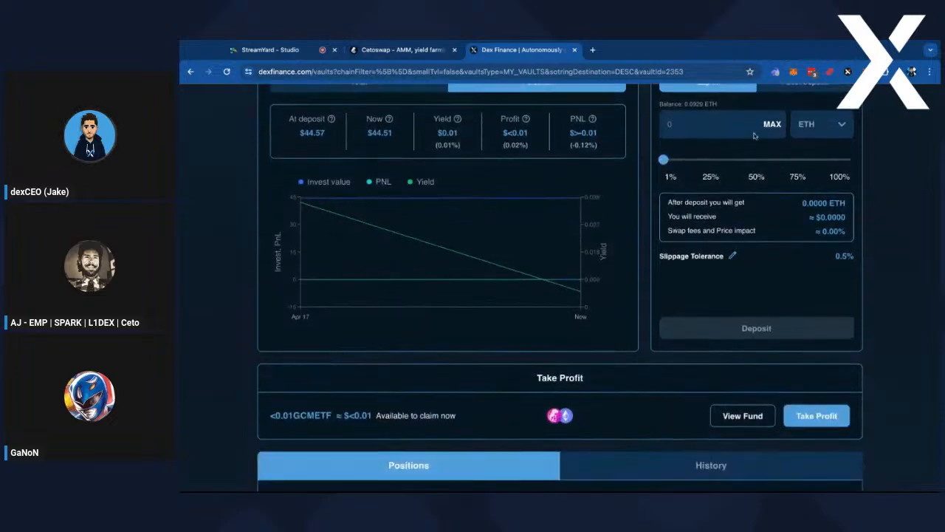
scroll(755, 135, "down", 2)
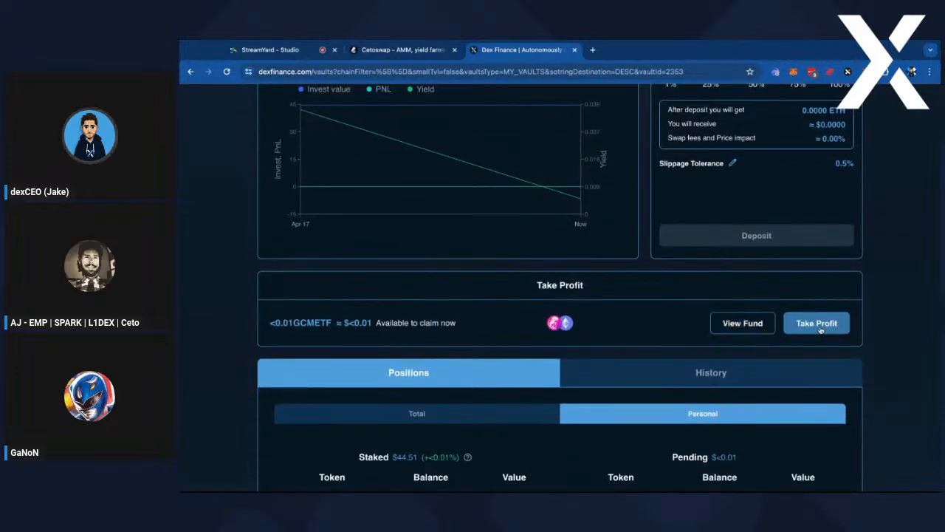
scroll(814, 331, "up", 5)
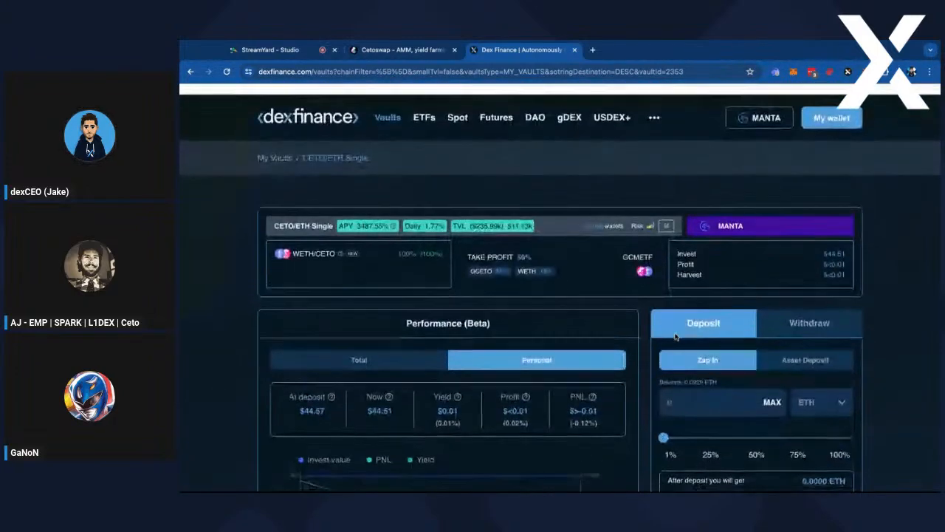
Leave the vault for the wallet's profit overview and filter it to MANTA
left_click(276, 147)
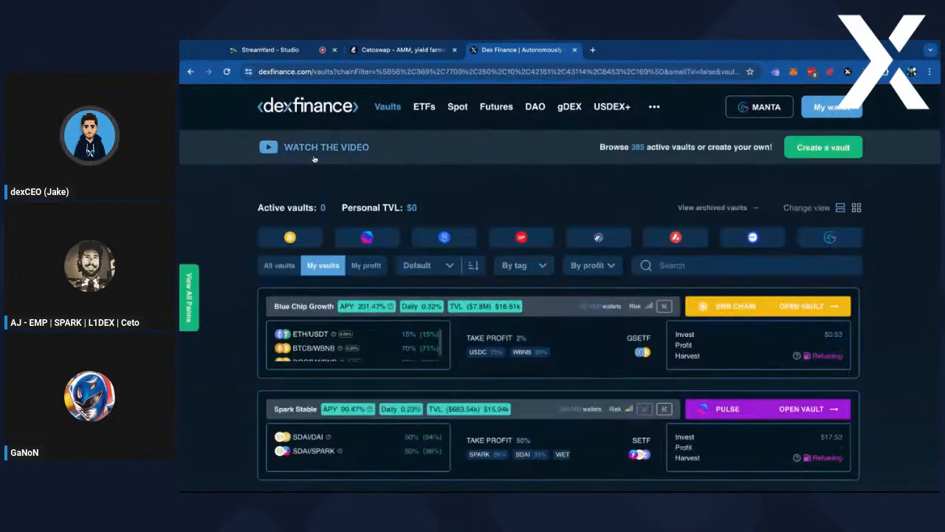
left_click(362, 270)
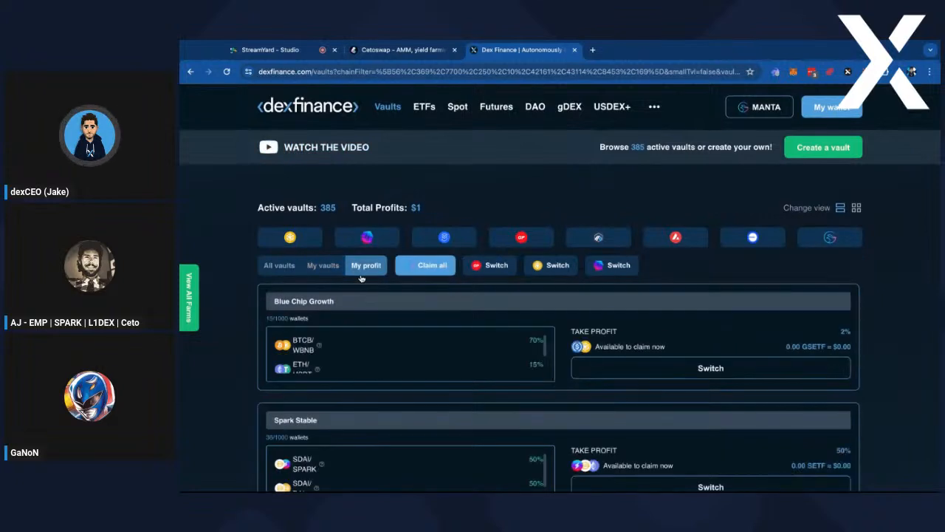
left_click(826, 240)
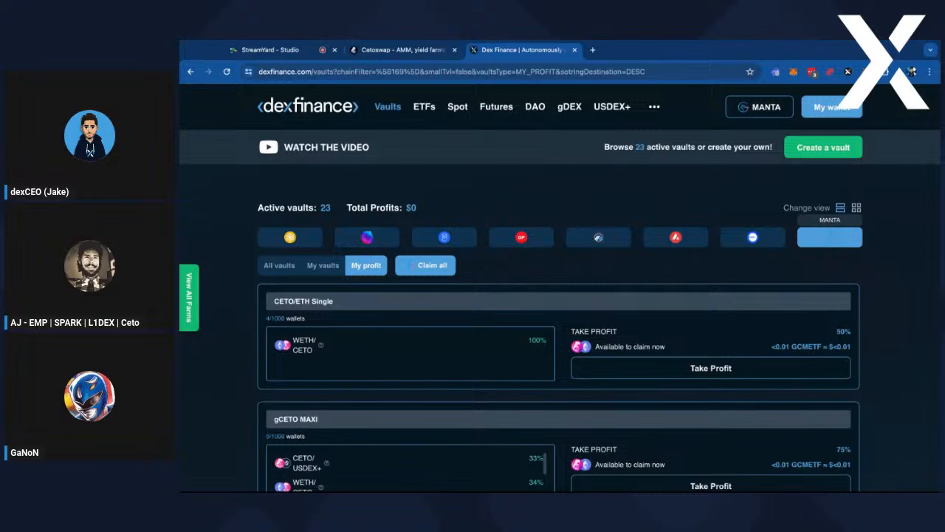
left_click(830, 237)
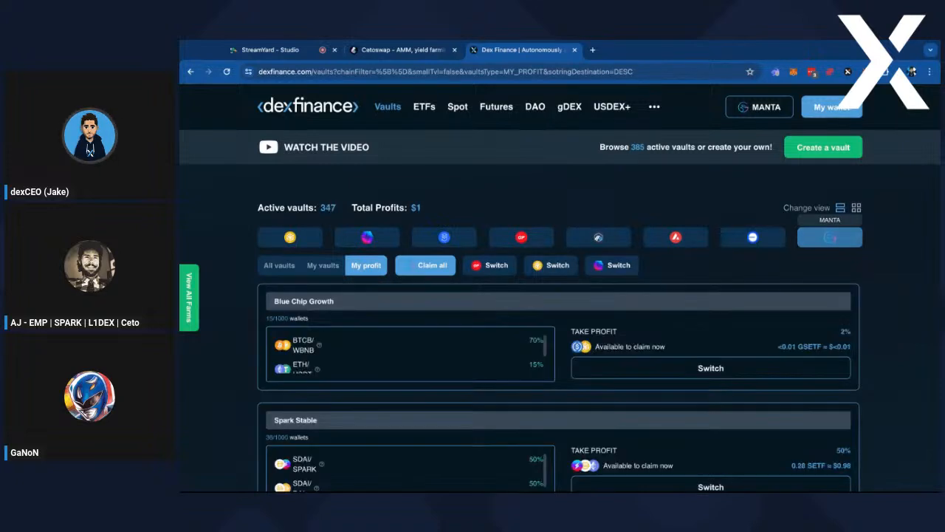
left_click(830, 236)
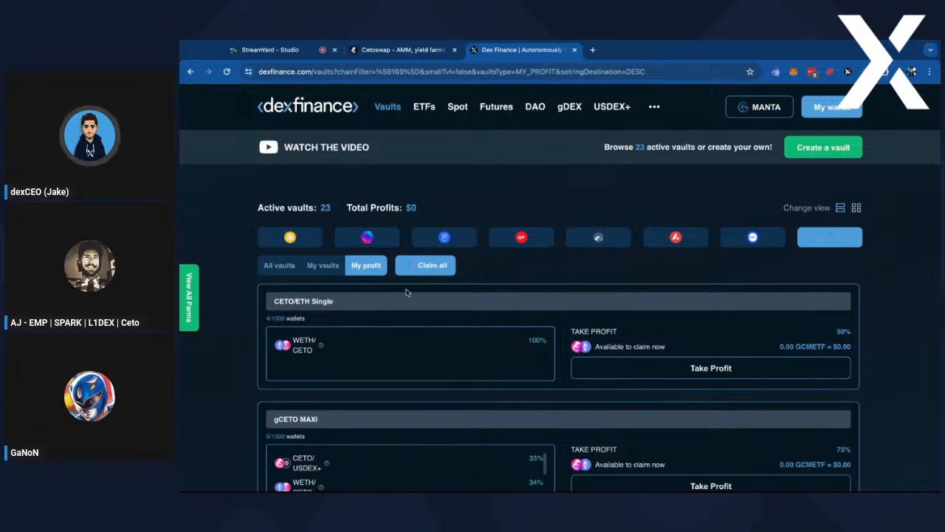
Review the claimable amounts for CETO/ETH Single and gCETO MAXI, and claim all MANTA profits
scroll(463, 276, "down", 1)
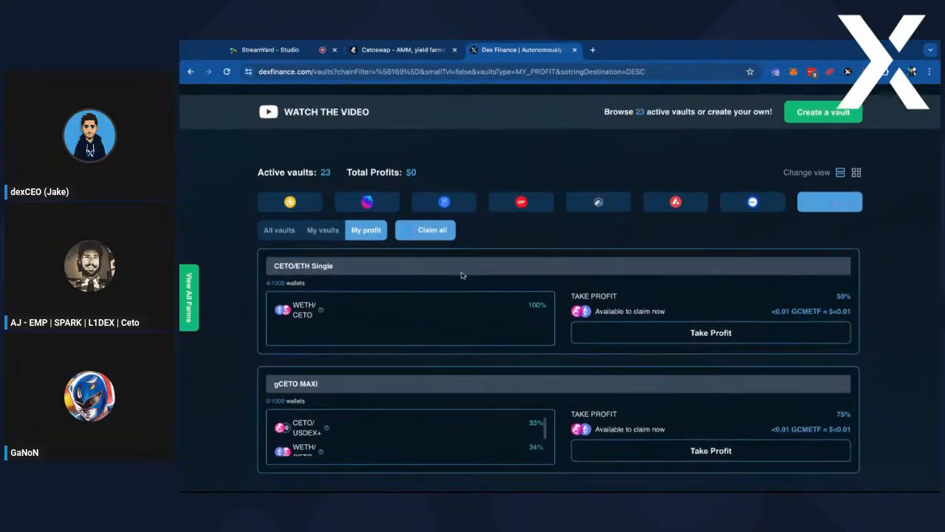
left_click_drag(787, 287, 849, 287)
left_click_drag(812, 406, 816, 404)
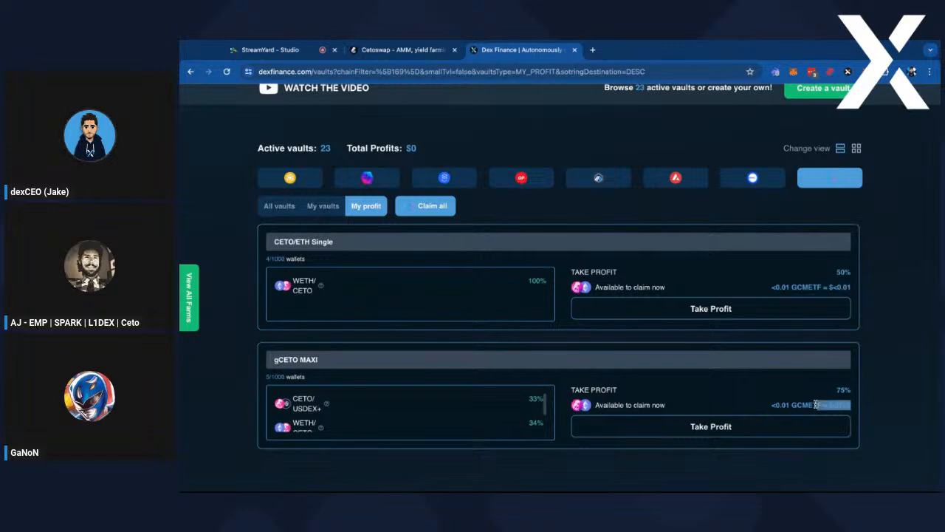
left_click(493, 205)
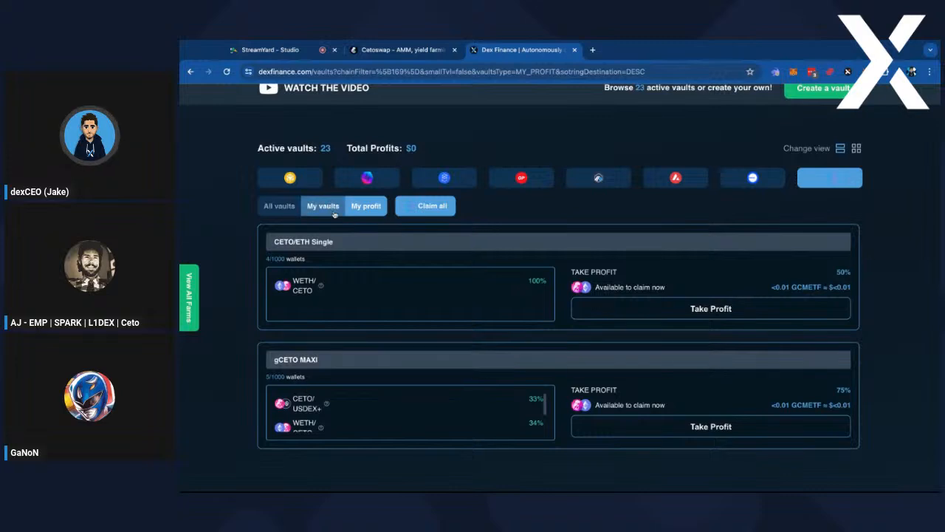
left_click(411, 206)
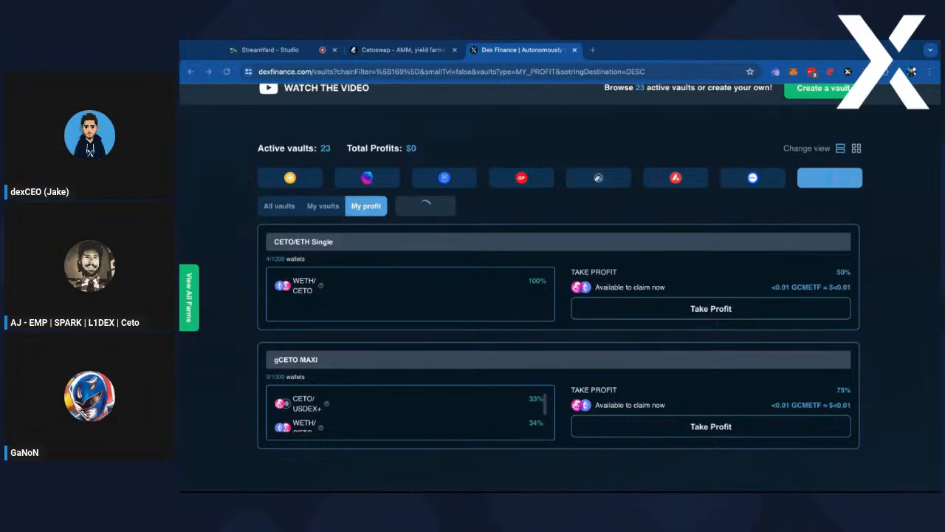
scroll(422, 111, "up", 2)
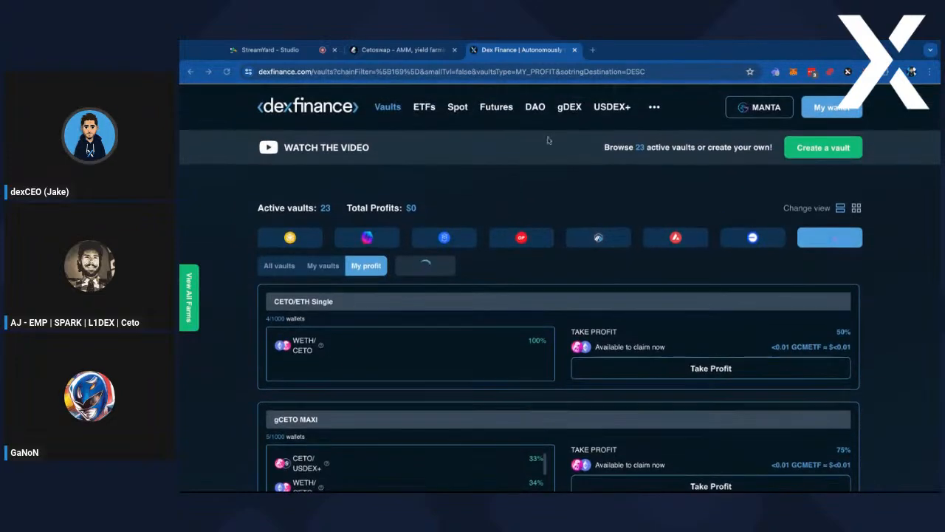
Go to the ETFs page and list the wallet's own ETFs
left_click(424, 108)
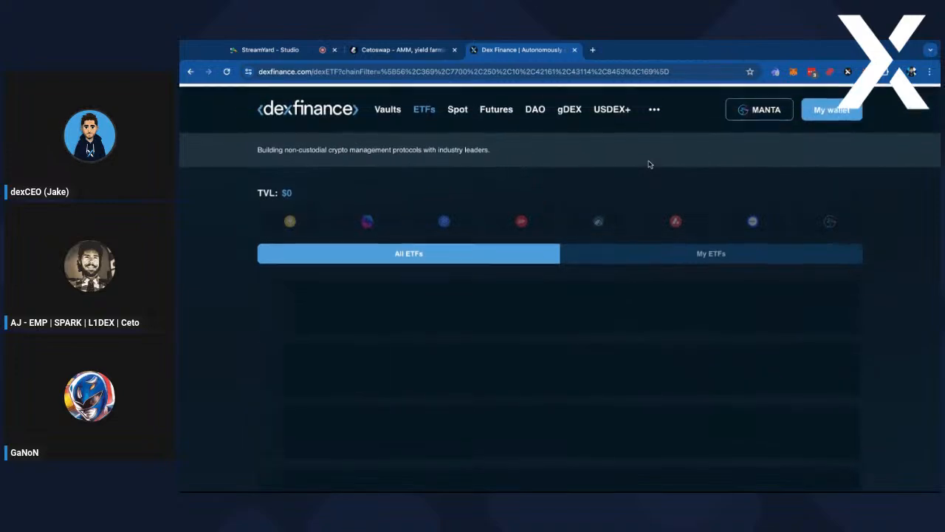
left_click(746, 254)
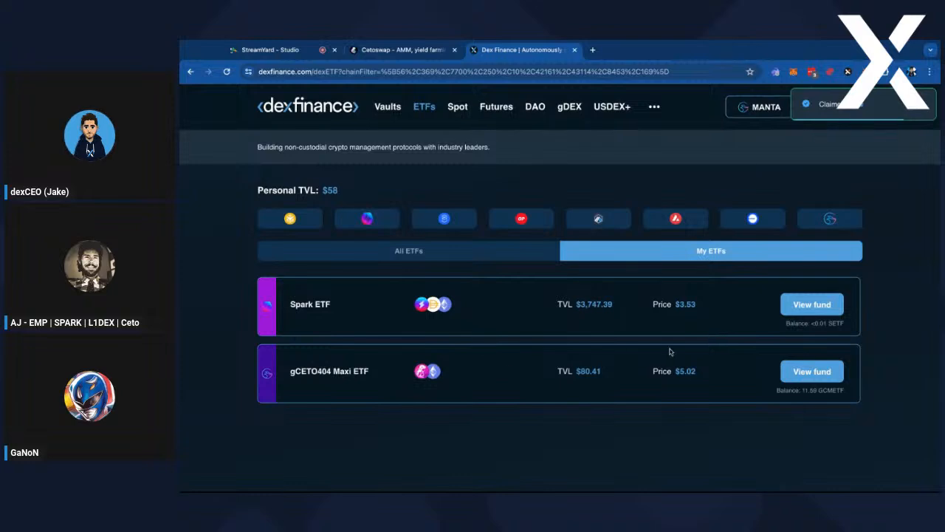
triple_click(343, 305)
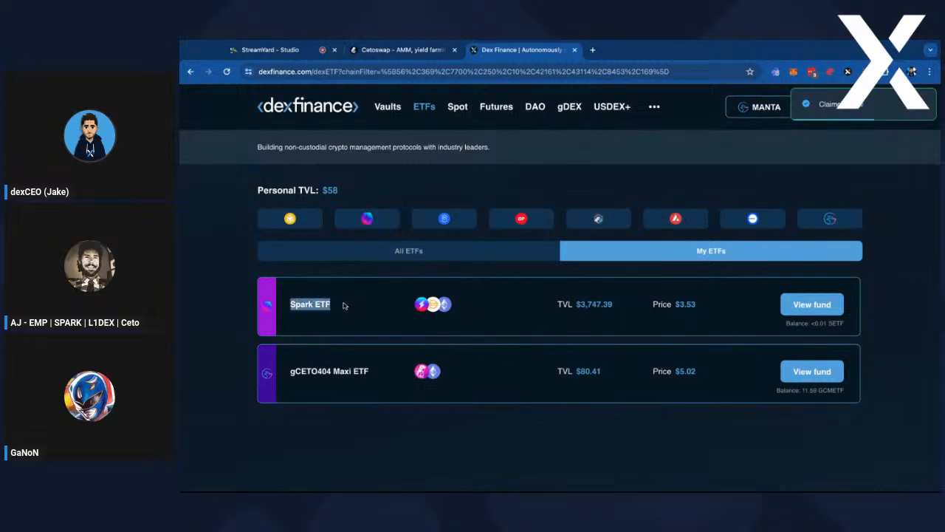
left_click(892, 350)
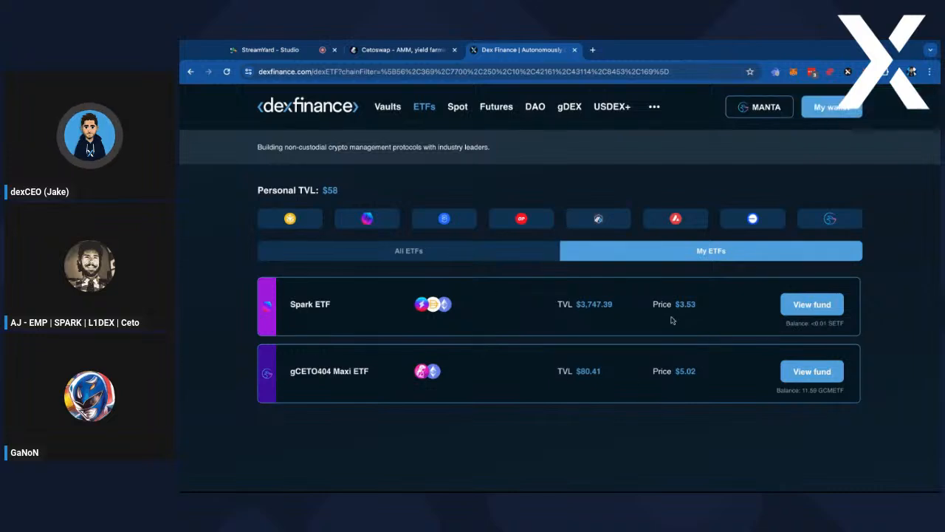
Open the gCETO404 Maxi ETF fund and prepare a burn of the full GCMETF balance, 11.593893504993298998 tokens, to ETH
left_click(811, 371)
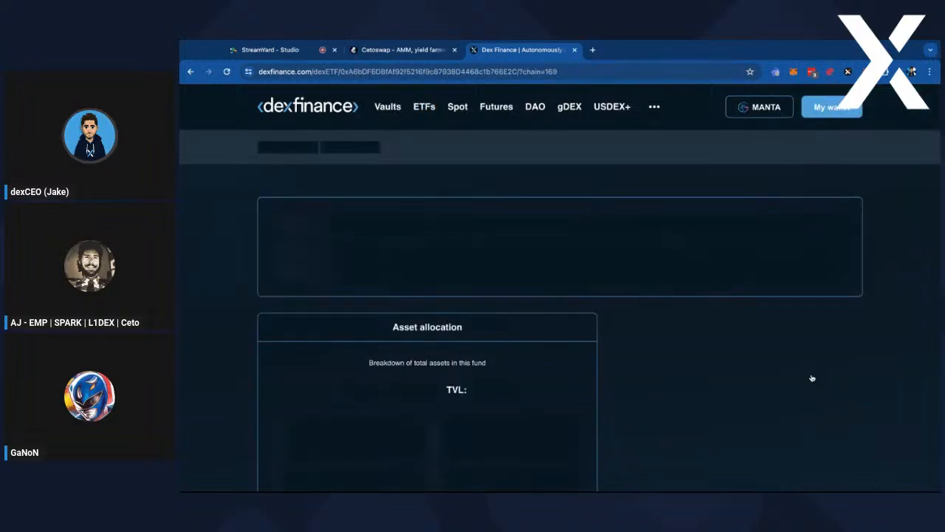
scroll(654, 332, "down", 2)
scroll(655, 334, "up", 2)
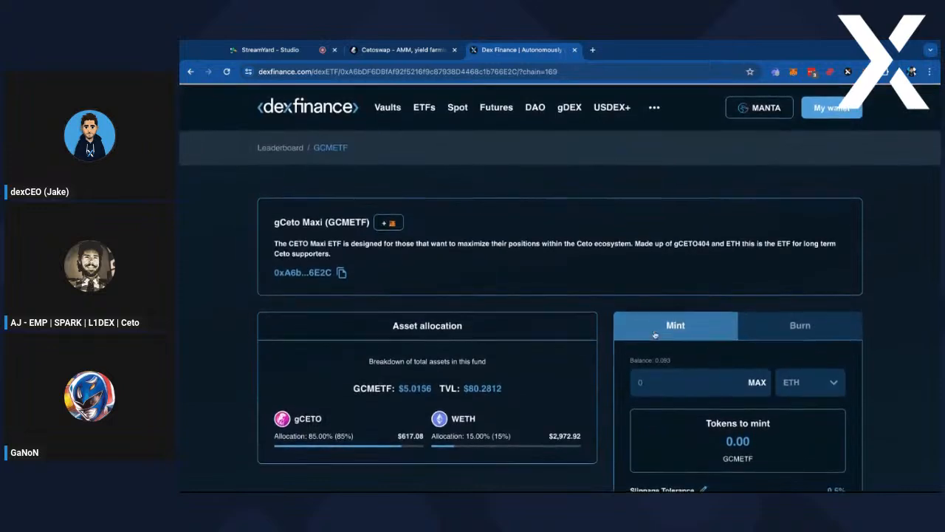
left_click(840, 334)
scroll(841, 338, "down", 1)
left_click(833, 357)
scroll(788, 373, "down", 1)
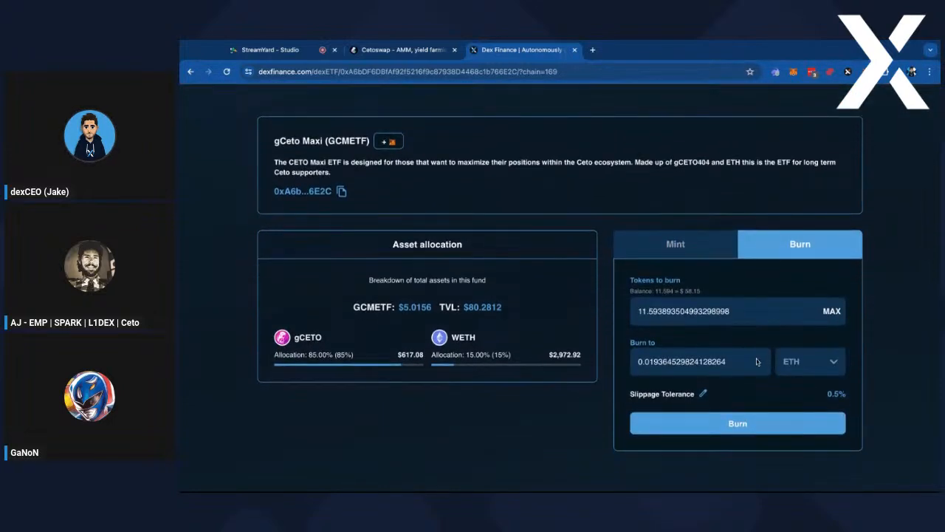
Check which tokens the GCMETF burn can pay out in and keep ETH selected
left_click(813, 362)
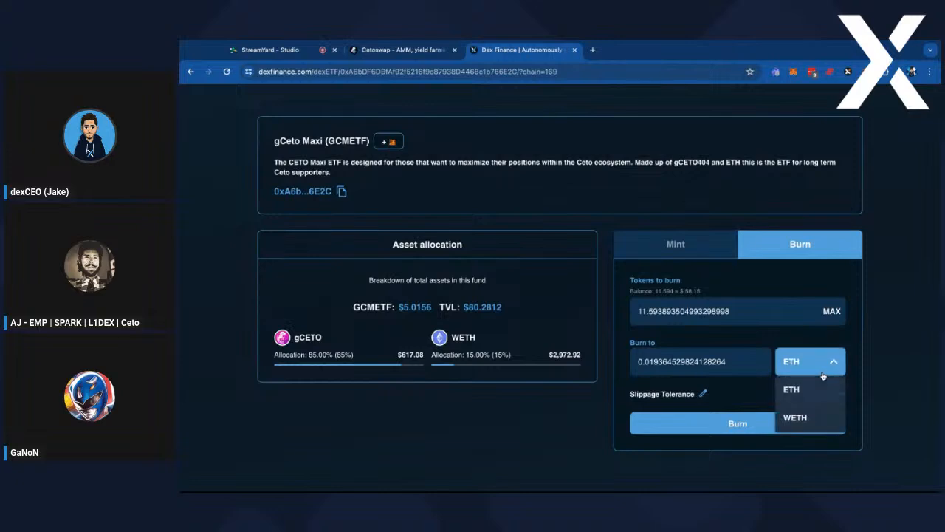
left_click(827, 391)
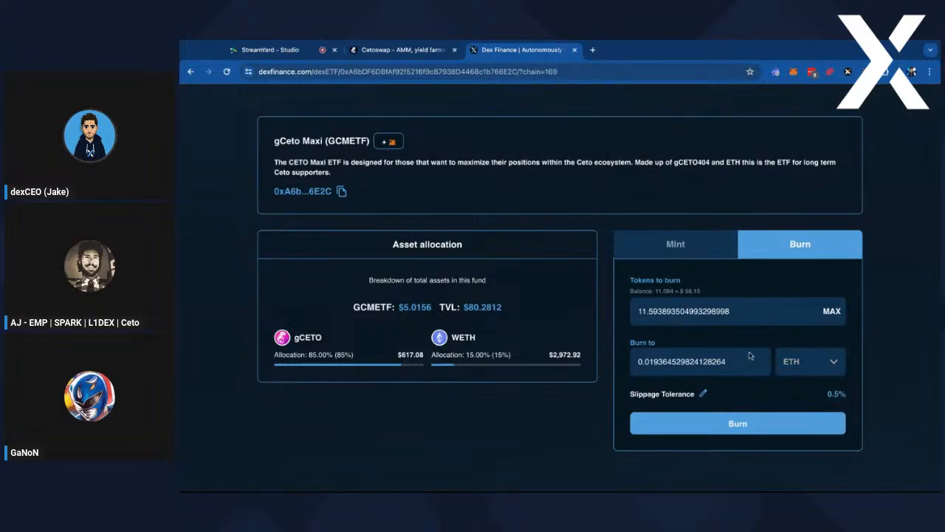
Return to the ETF leaderboard, list the wallet's own ETFs and open the Spark ETF fund
scroll(732, 296, "up", 1)
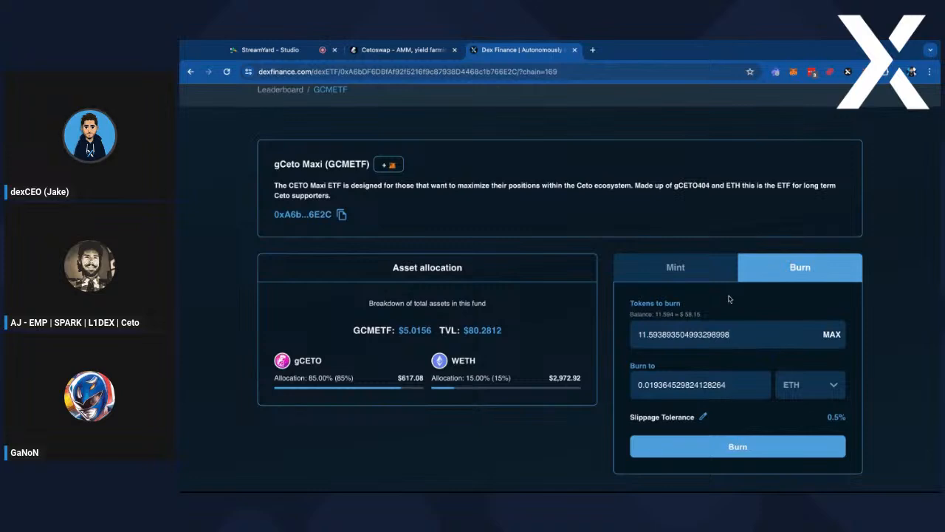
scroll(729, 299, "up", 2)
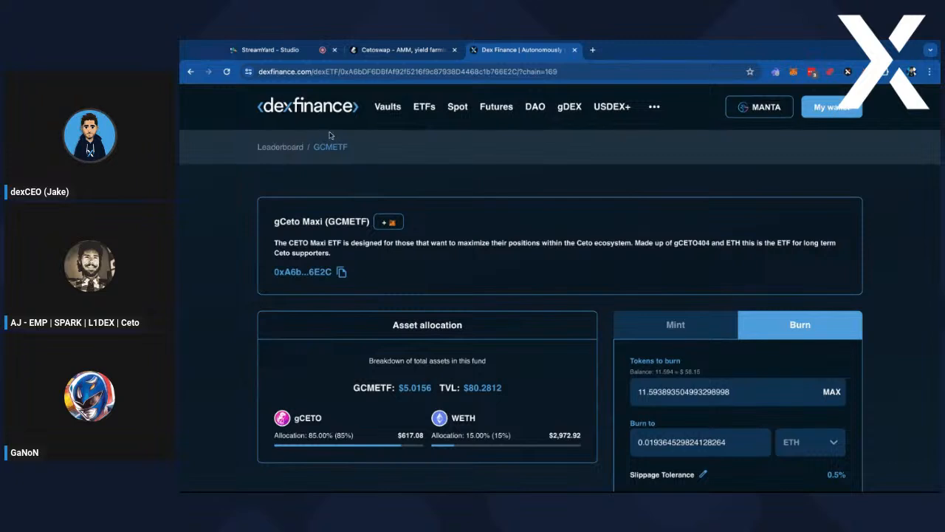
left_click(286, 147)
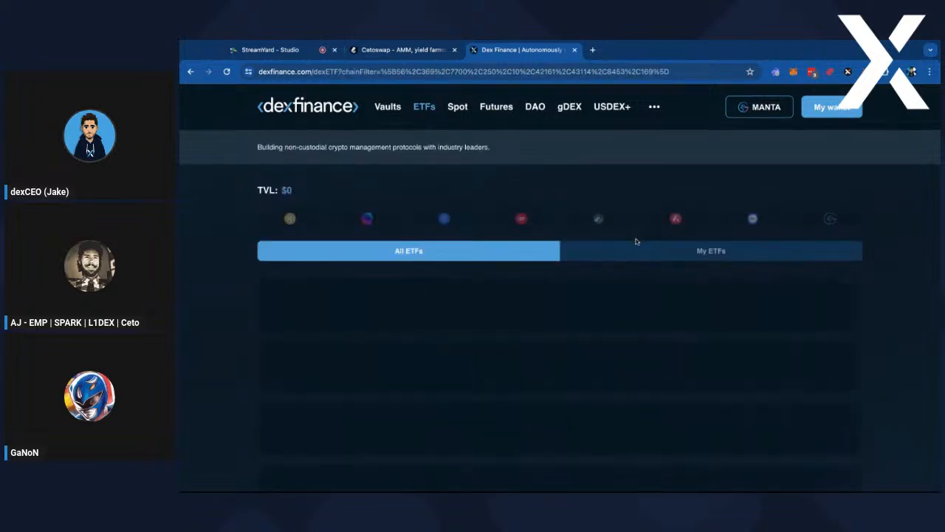
left_click(636, 252)
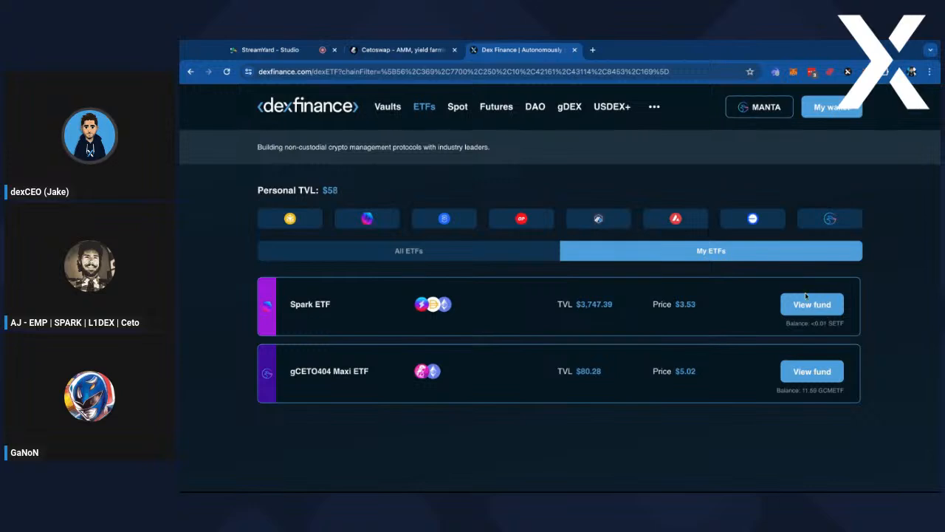
left_click(807, 296)
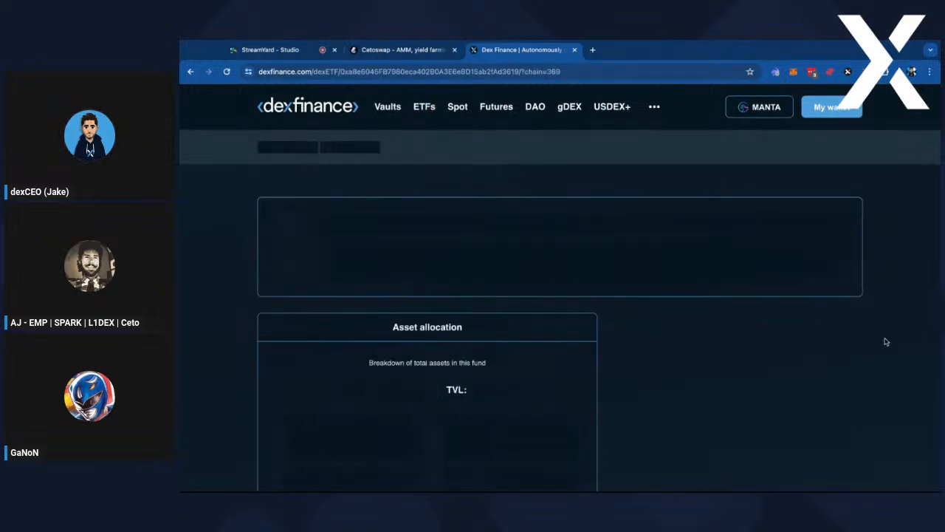
Prepare a single-asset burn of the full SETF balance, 0.000001383806641459 tokens, and switch the wallet network to Pulse
left_click(801, 325)
scroll(803, 336, "down", 2)
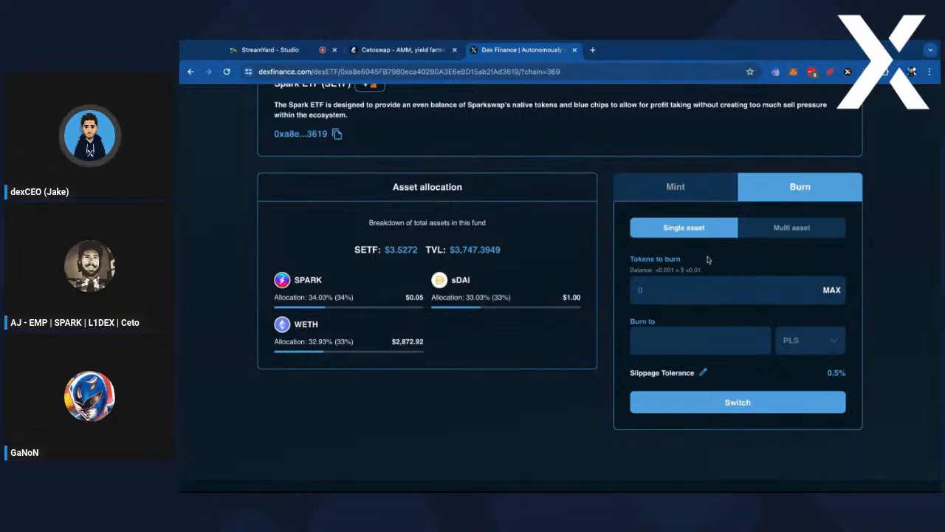
left_click(691, 193)
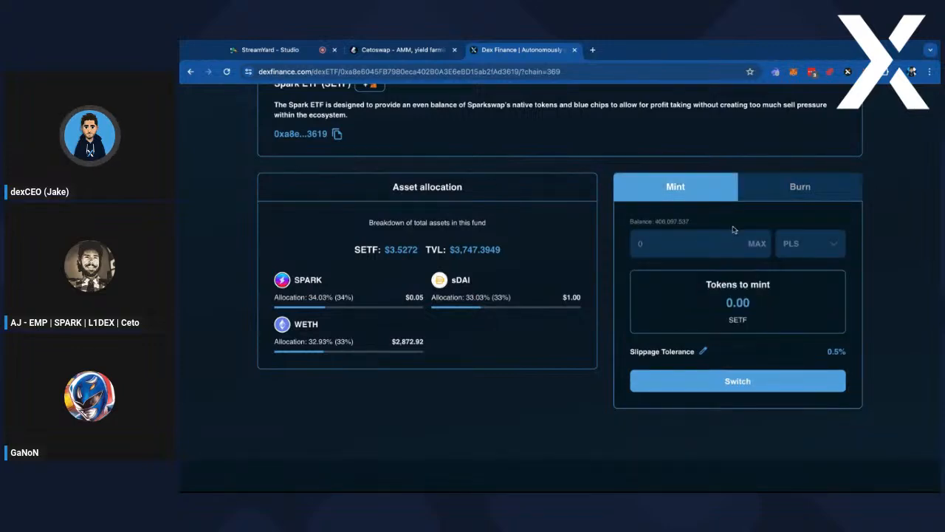
left_click(789, 189)
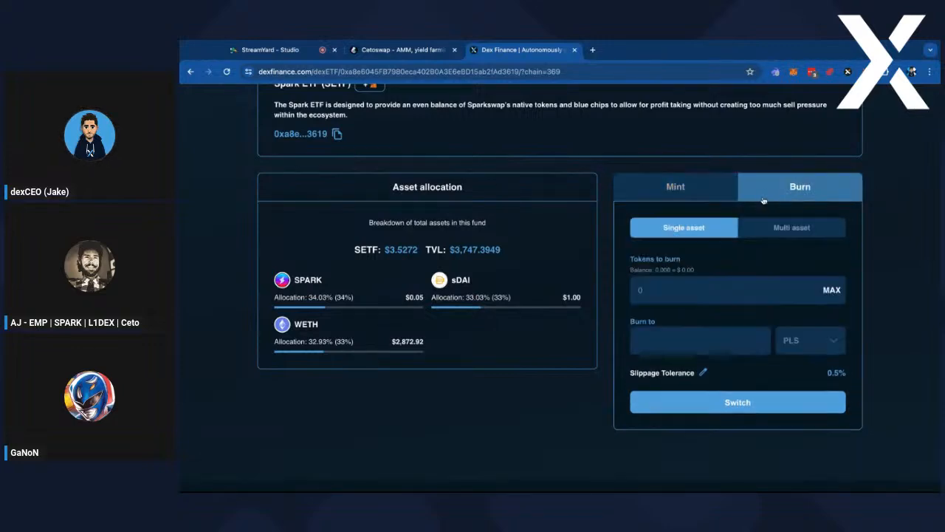
left_click(832, 292)
left_click(777, 412)
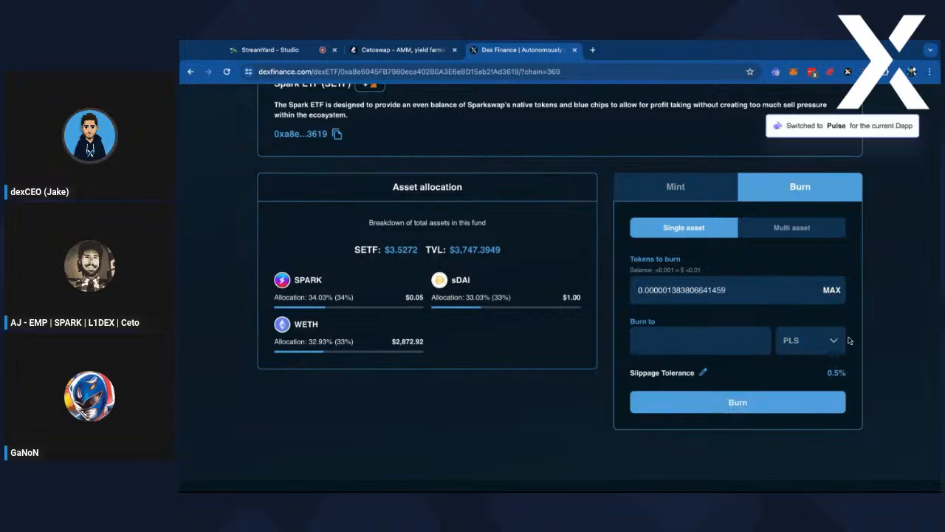
Compare the single-asset payout tokens with the assets in the fund's allocation, leaving PLS selected
left_click(783, 339)
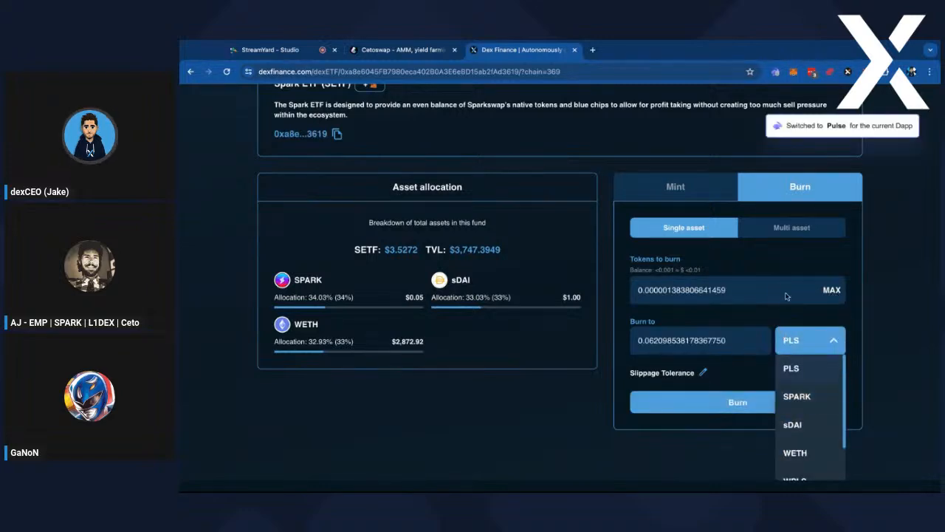
left_click_drag(522, 337, 278, 280)
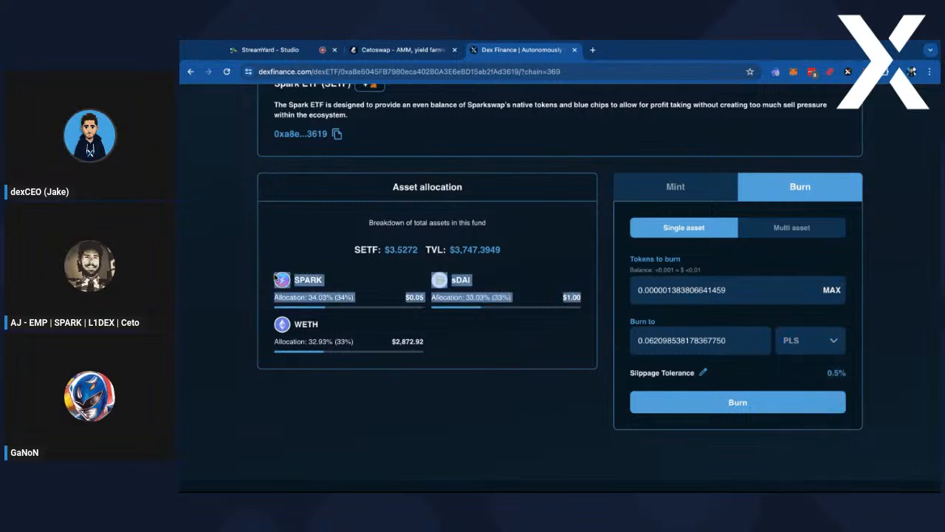
left_click(848, 268)
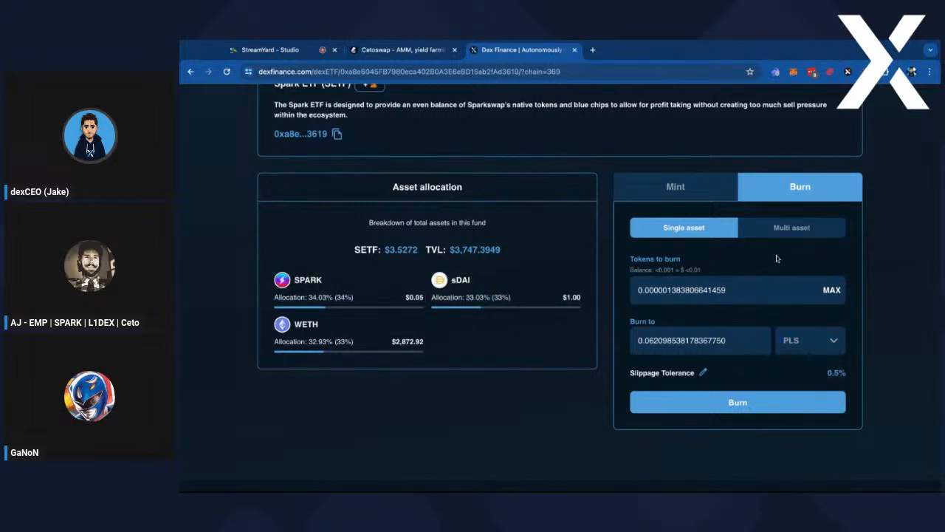
left_click(810, 335)
scroll(822, 372, "down", 2)
scroll(822, 372, "up", 2)
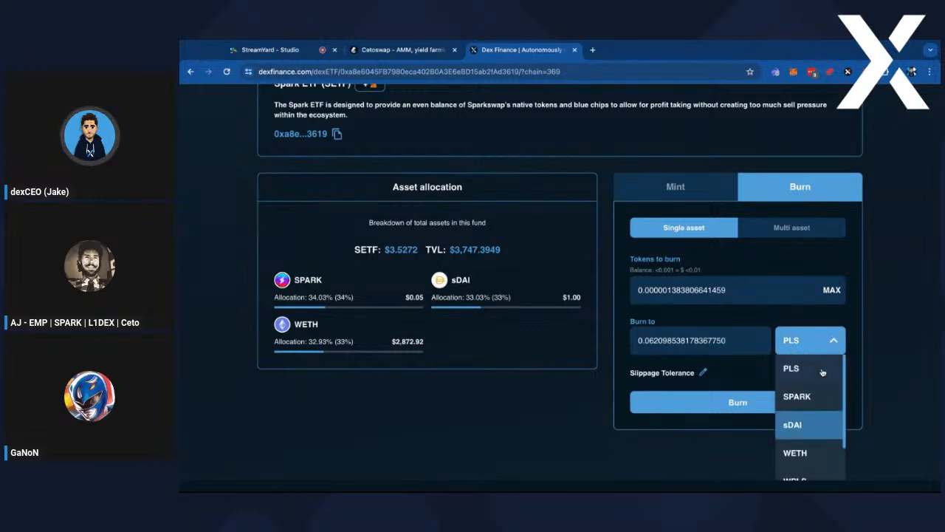
left_click(879, 277)
Change the burn to multi asset with the full SETF balance, and review the SPARK, sDAI and WETH amounts to redeem
left_click(816, 234)
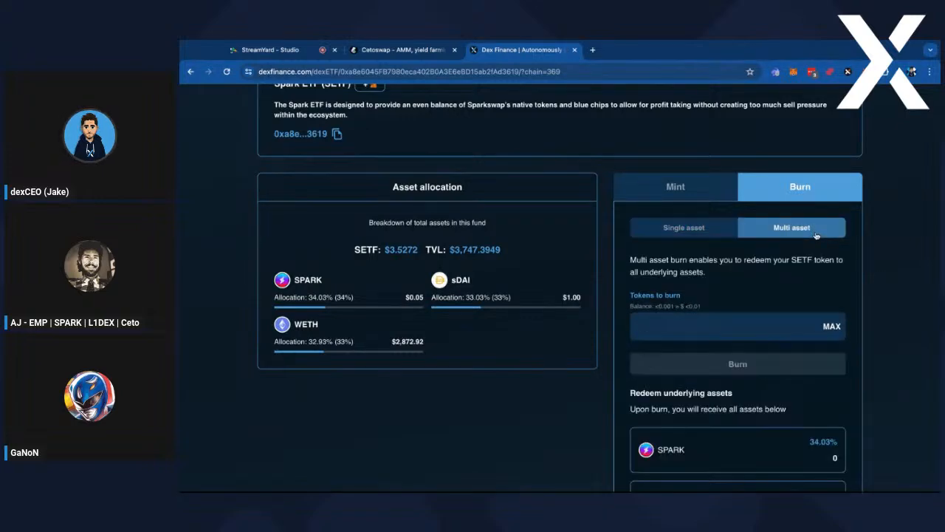
scroll(560, 287, "down", 1)
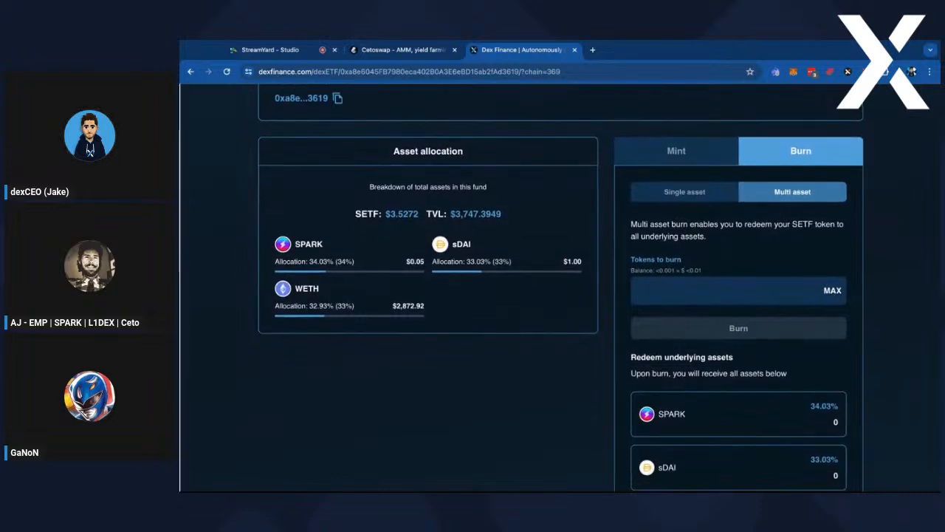
scroll(847, 238, "down", 1)
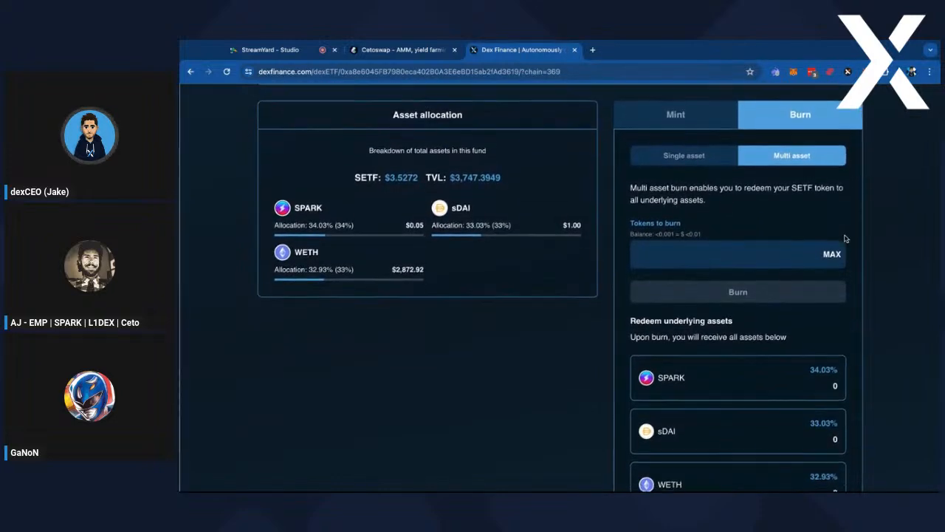
scroll(560, 288, "down", 1)
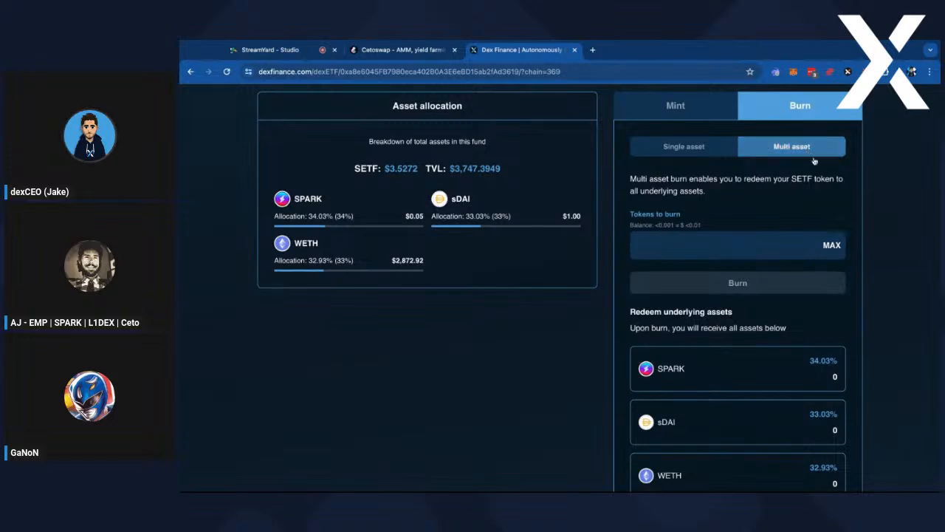
scroll(841, 234, "down", 1)
left_click(832, 237)
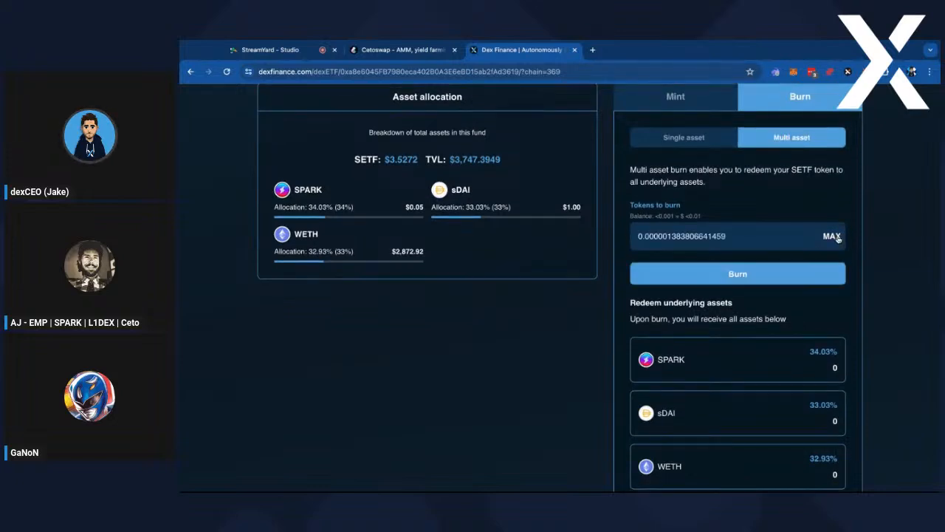
scroll(849, 253, "down", 2)
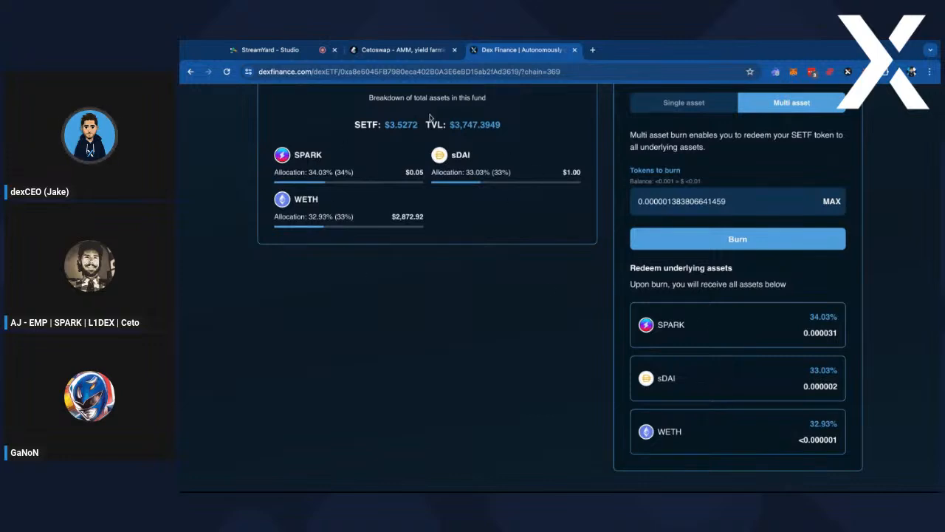
scroll(685, 205, "up", 3)
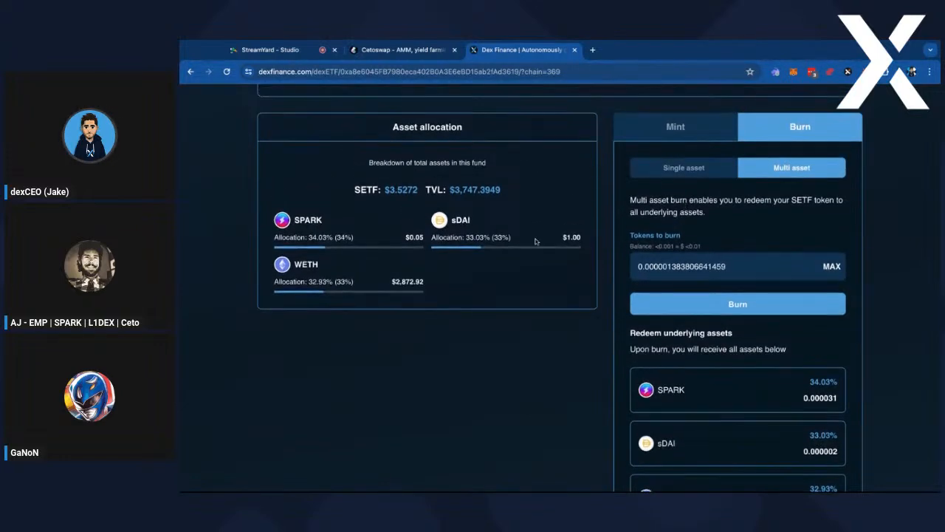
scroll(694, 373, "down", 3)
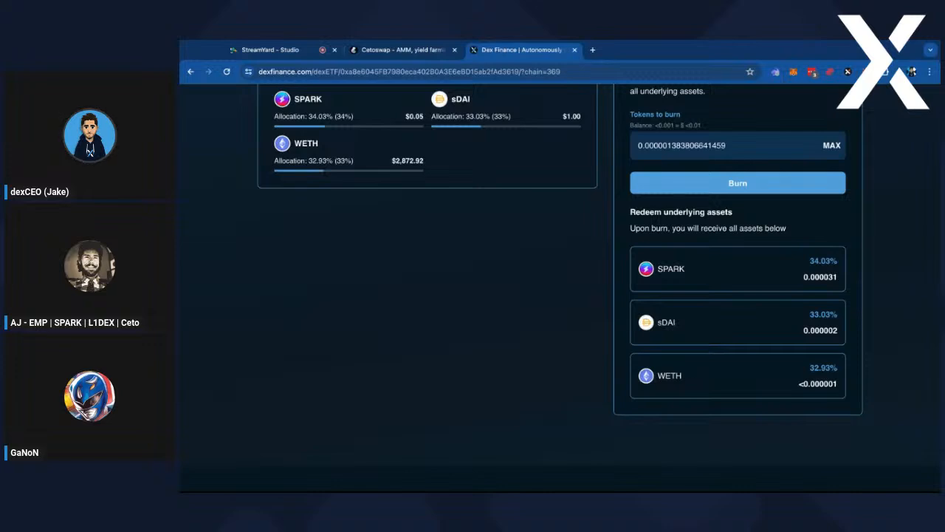
scroll(561, 254, "up", 2)
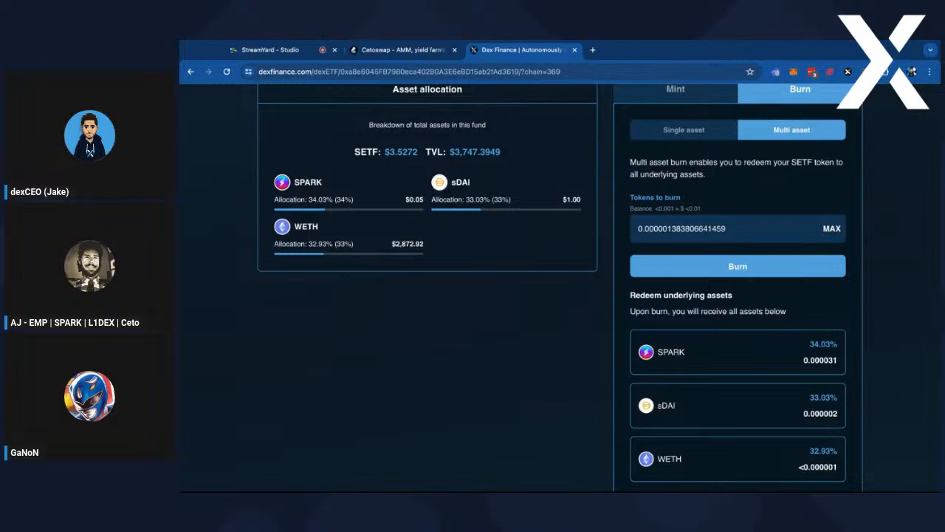
Leave the Spark ETF fund and go to the vaults page
scroll(443, 103, "up", 4)
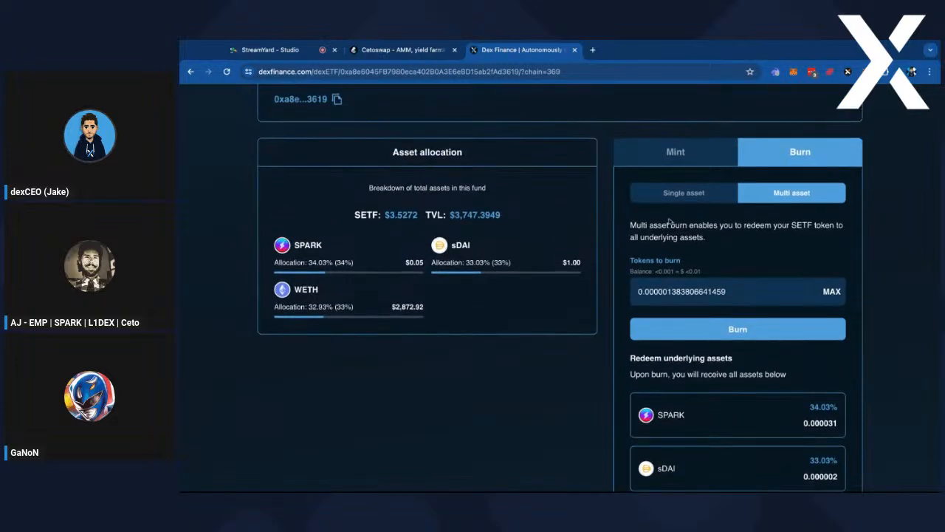
scroll(333, 147, "up", 2)
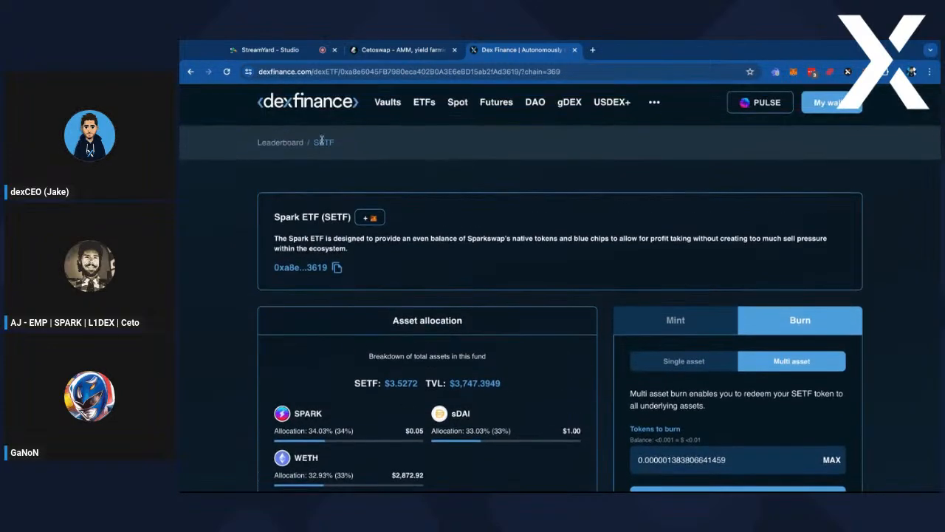
left_click(283, 145)
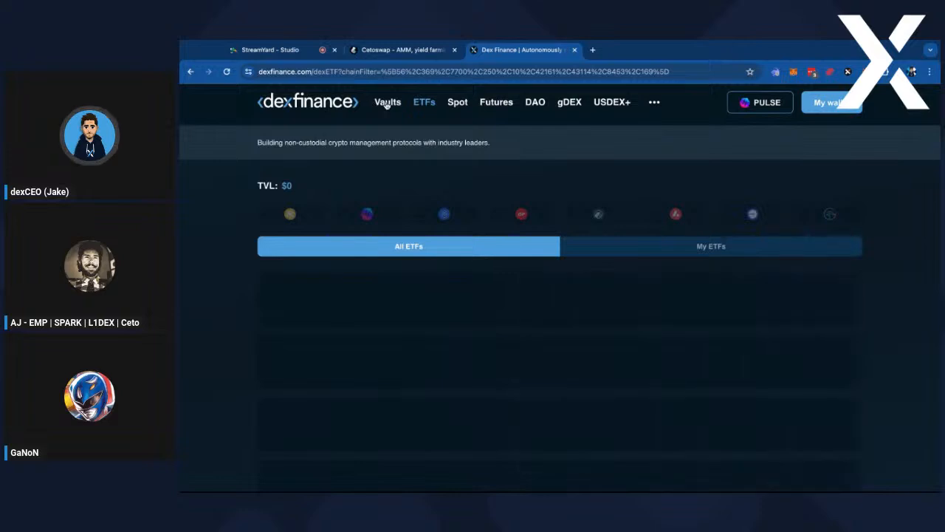
left_click(387, 103)
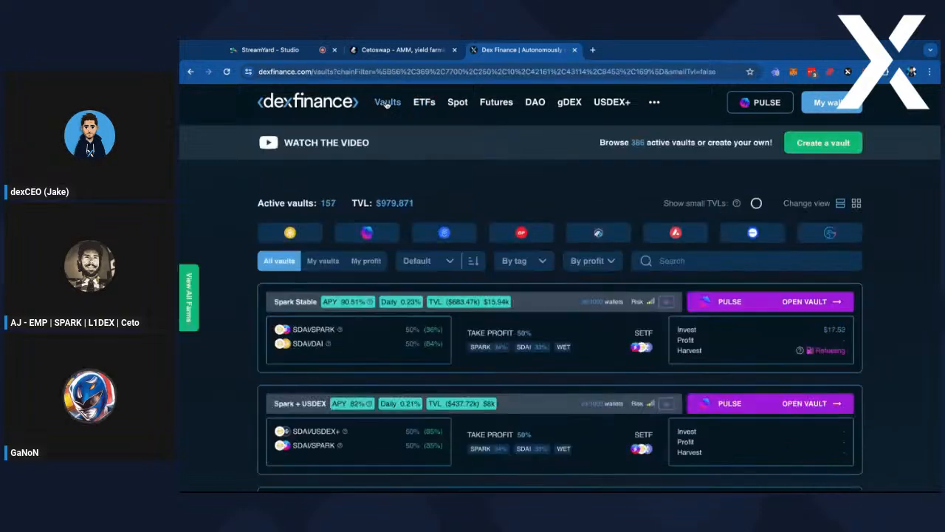
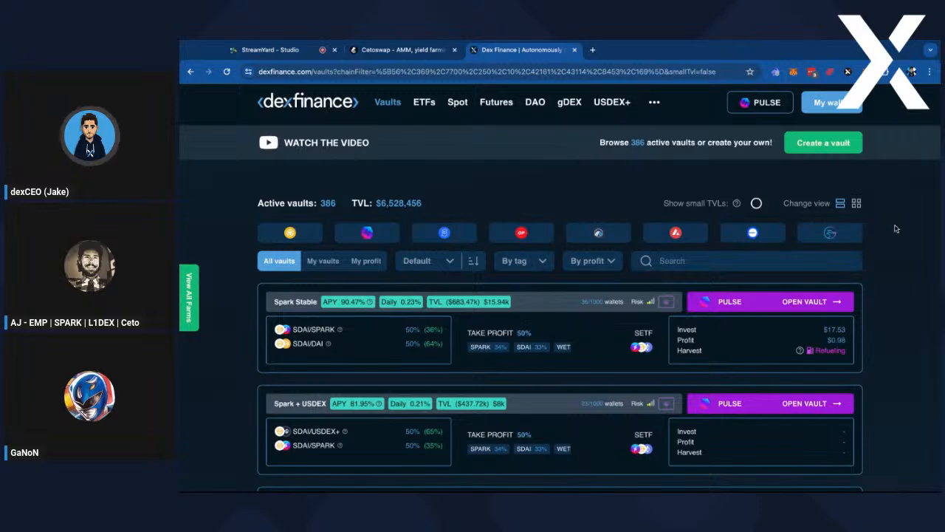
Preview the vaults in grid view and switch back to list view
left_click(856, 203)
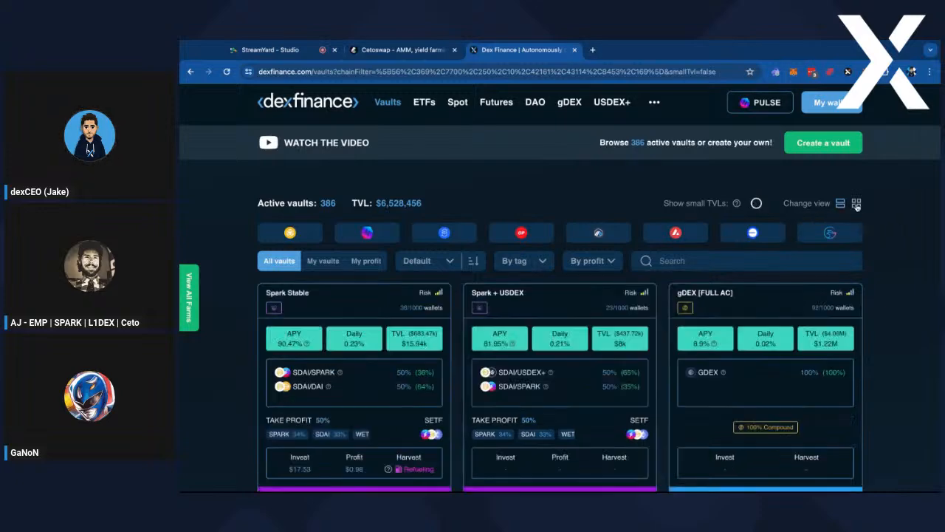
scroll(886, 229, "down", 3)
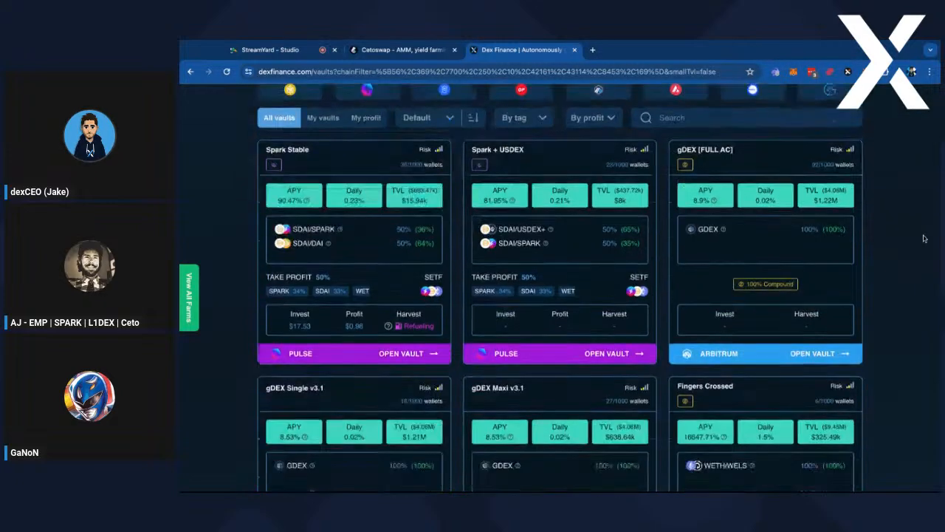
scroll(924, 239, "up", 3)
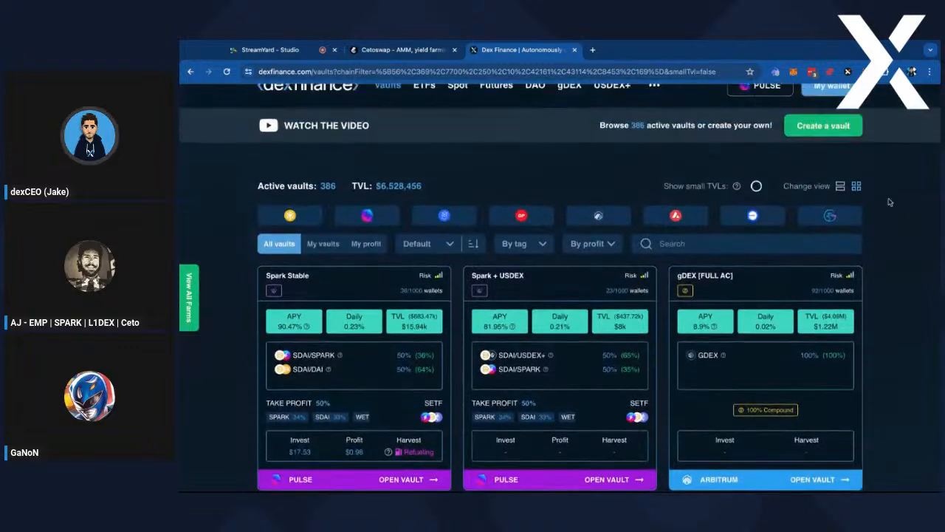
left_click(840, 188)
scroll(846, 244, "down", 2)
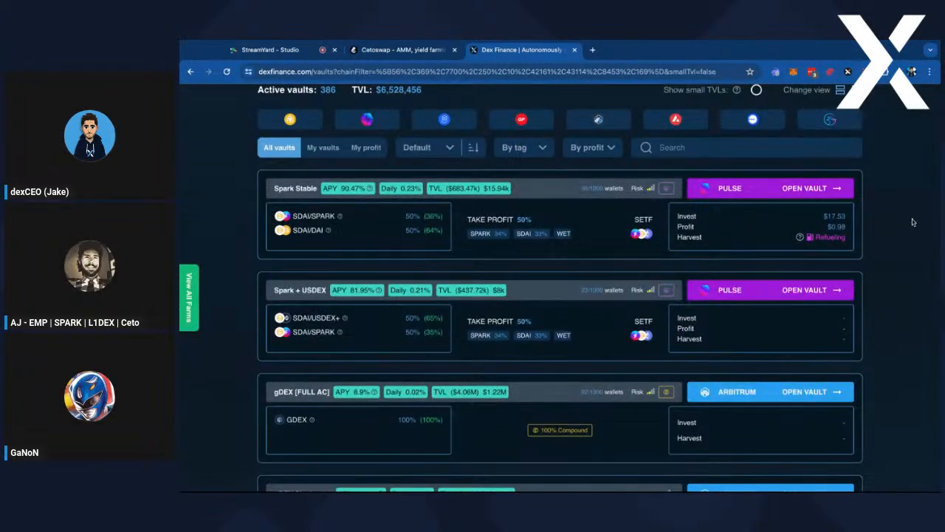
Open the Spot swap page
scroll(914, 223, "up", 1)
scroll(892, 115, "up", 1)
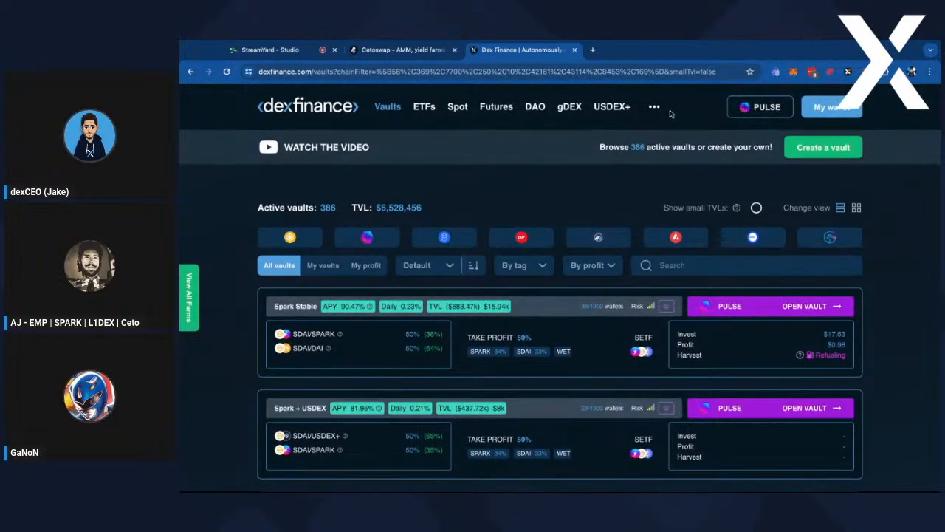
left_click(456, 108)
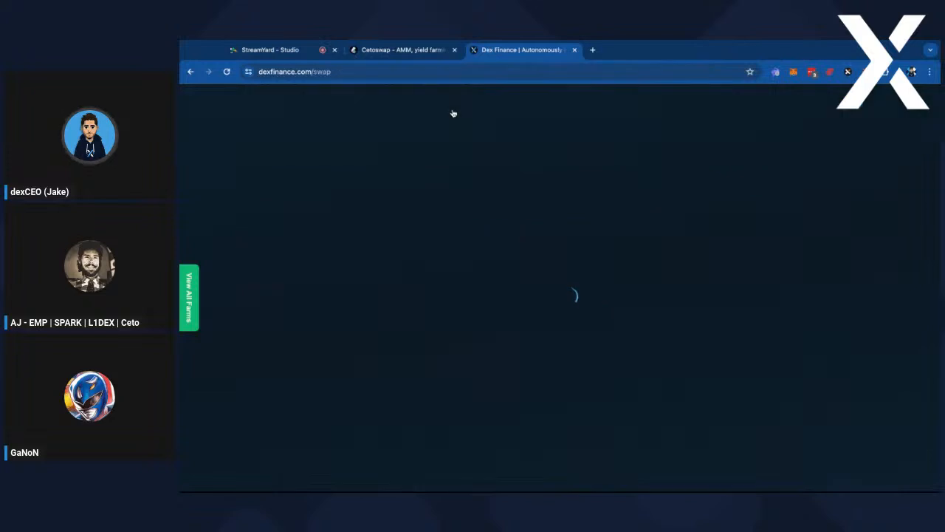
Open the Futures page and switch the network from Arbitrum to Pulse for the decentralized perpetuals
left_click(560, 239)
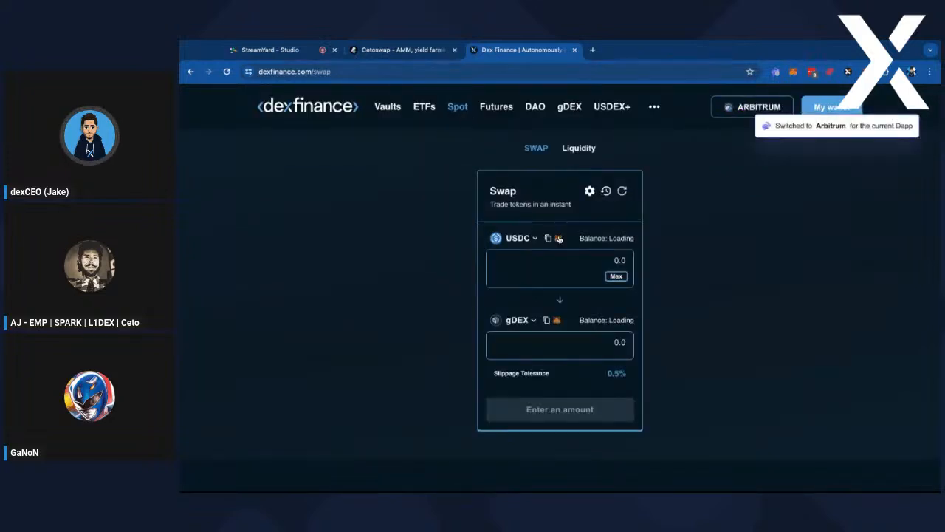
left_click(490, 109)
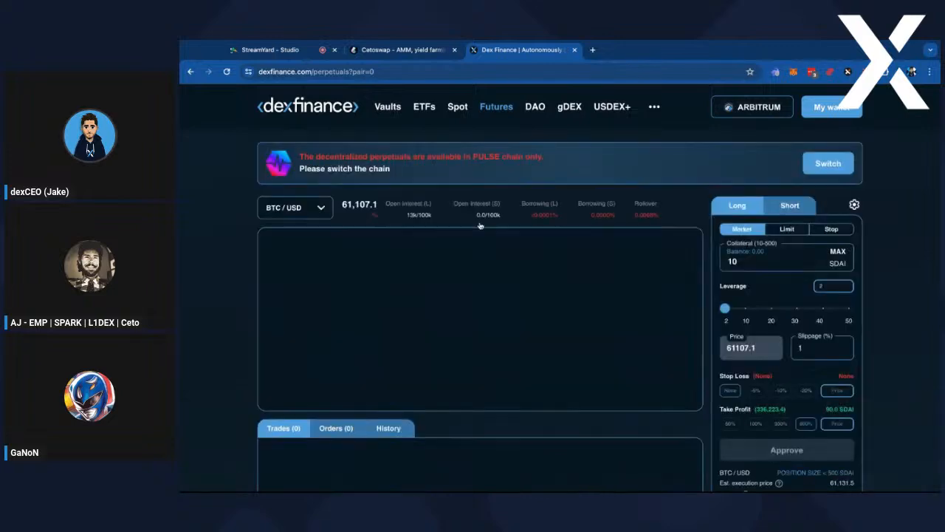
left_click(828, 164)
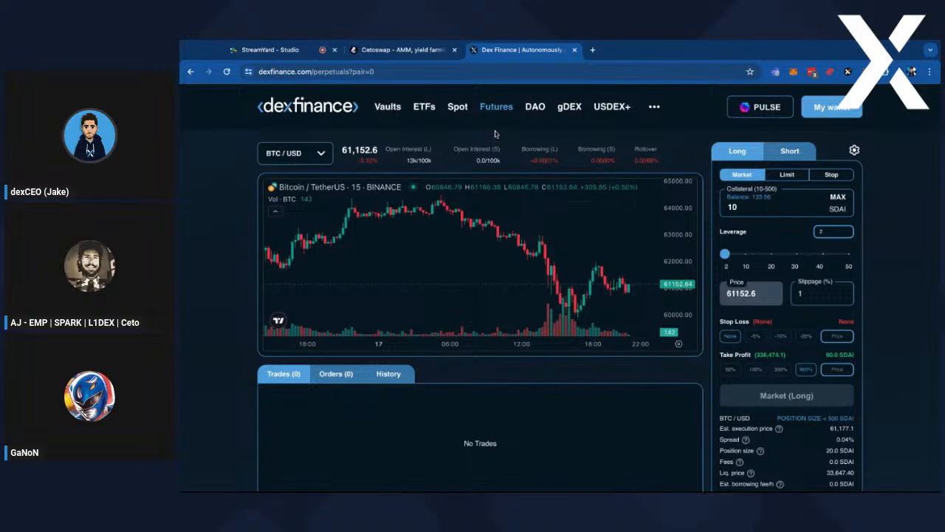
Open sparkswap.xyz in a new browser tab and go to its Perpetuals page
left_click(593, 50)
type("sparkswap.xyz")
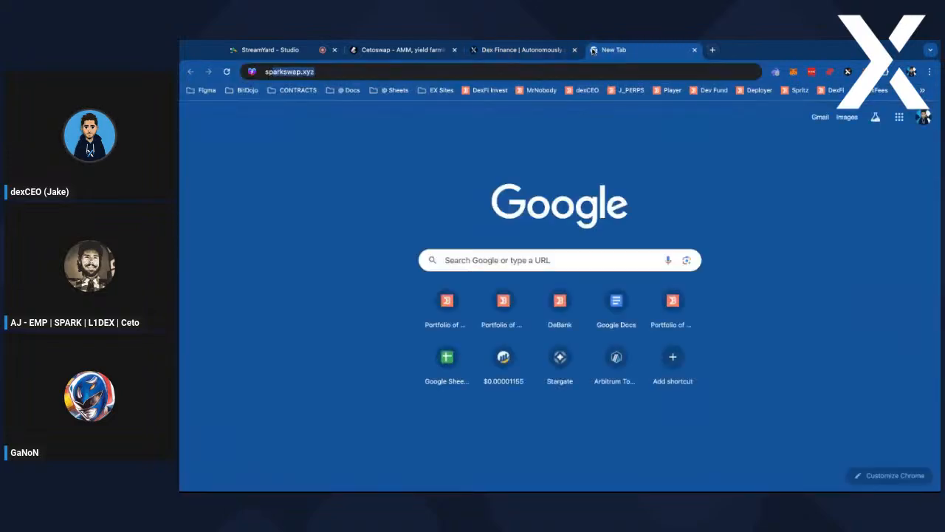
key("Return")
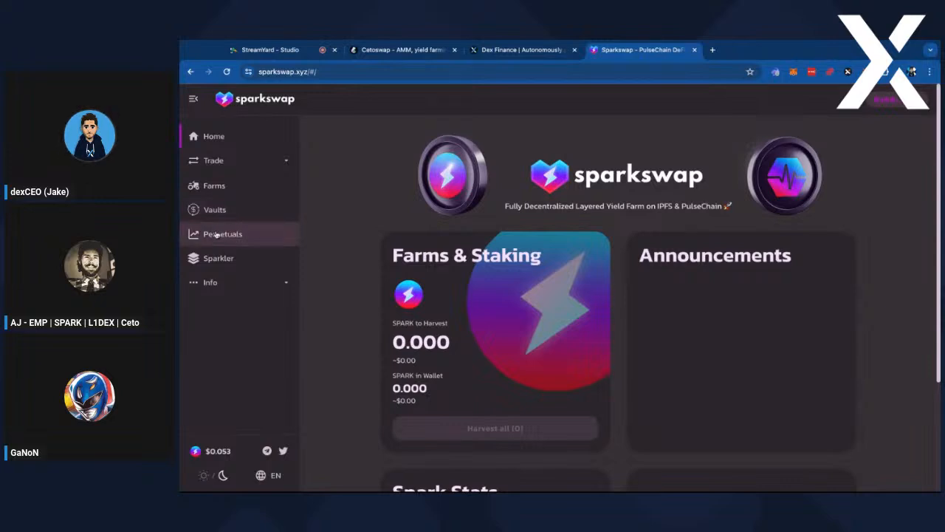
left_click(217, 234)
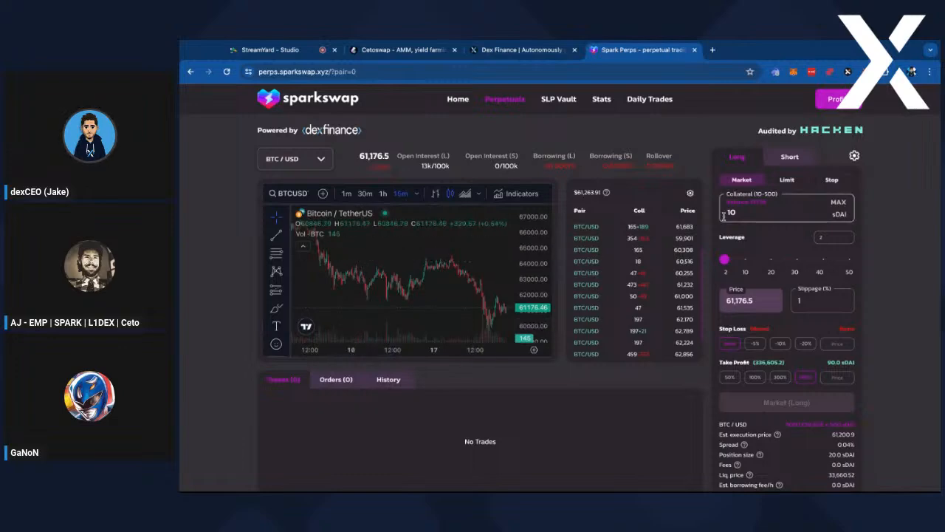
Compare the Dex Finance futures page with Spark Perps, and open the Dex Finance DAO treasury page
left_click(505, 54)
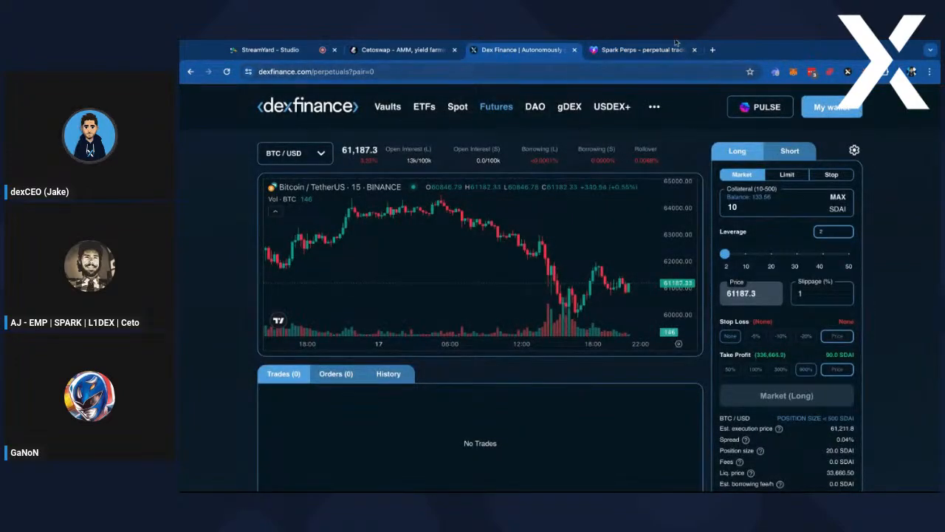
left_click(649, 49)
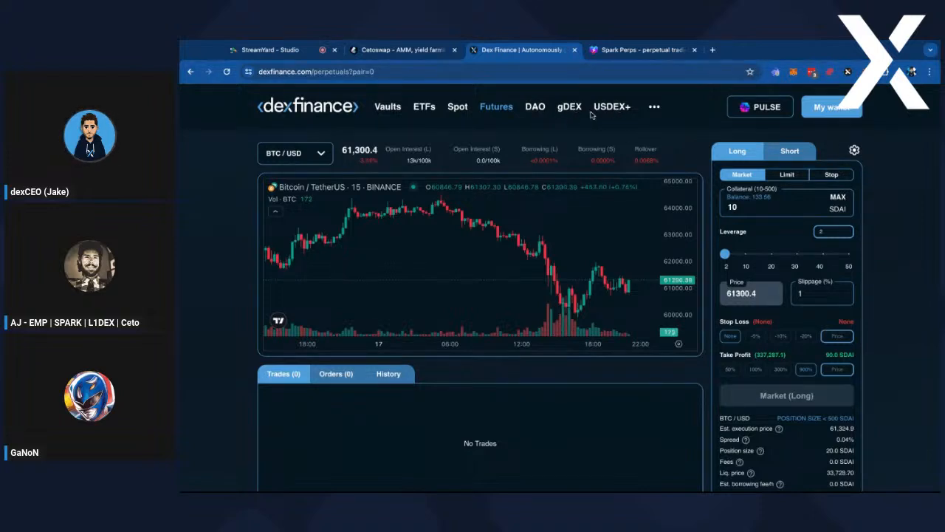
left_click(536, 107)
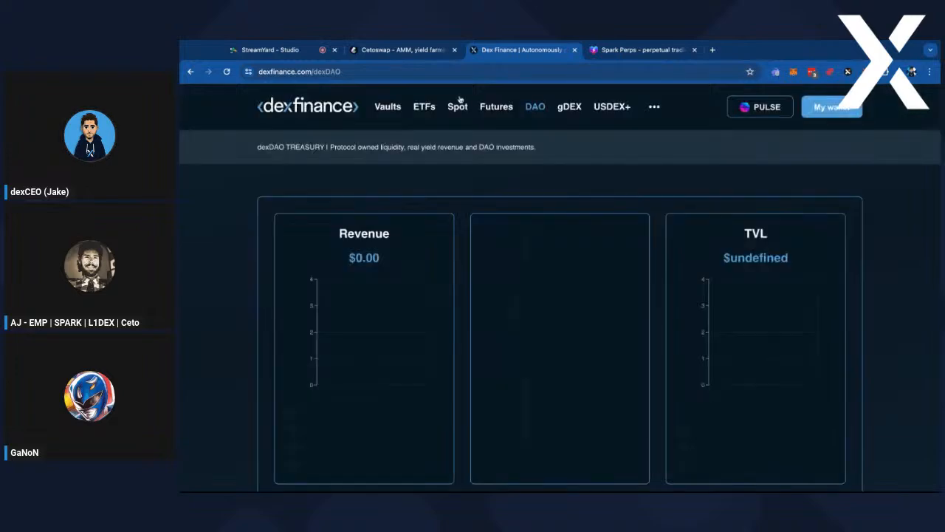
Return to the vaults page, filter the list to the Manta chain and look over the first vaults
left_click(388, 107)
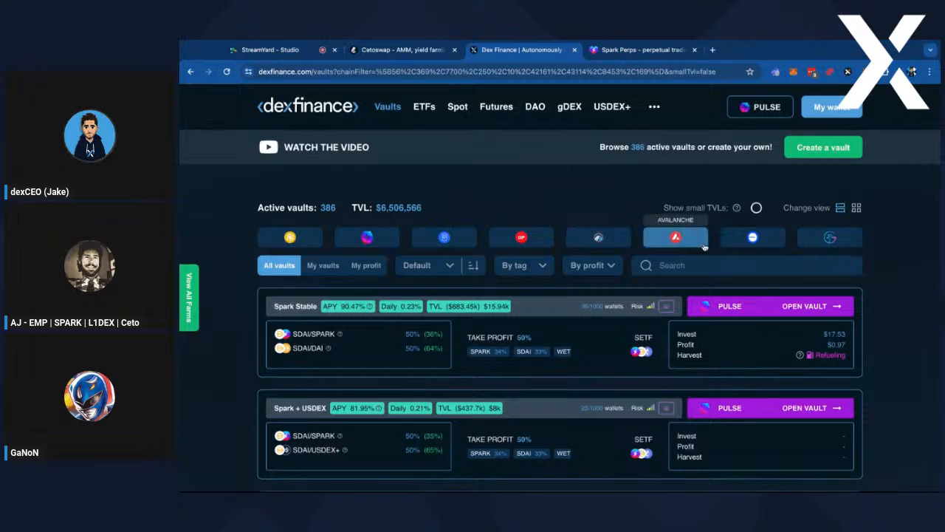
left_click(830, 237)
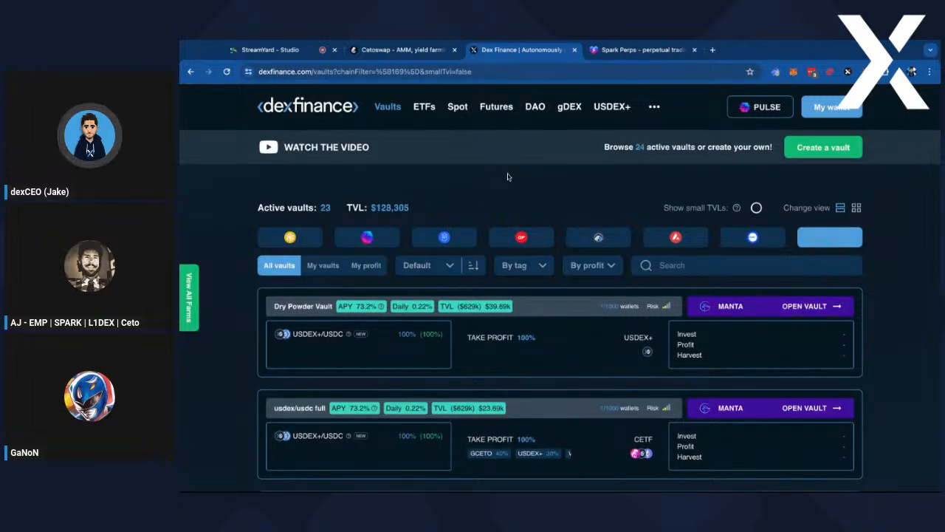
scroll(508, 177, "down", 1)
scroll(508, 176, "up", 1)
scroll(508, 176, "down", 1)
scroll(508, 177, "down", 1)
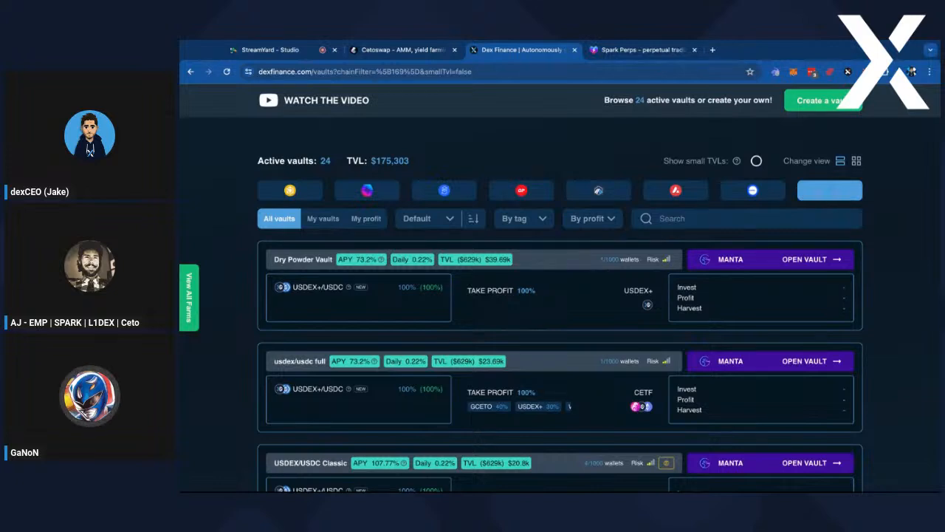
scroll(560, 288, "up", 1)
scroll(559, 288, "up", 1)
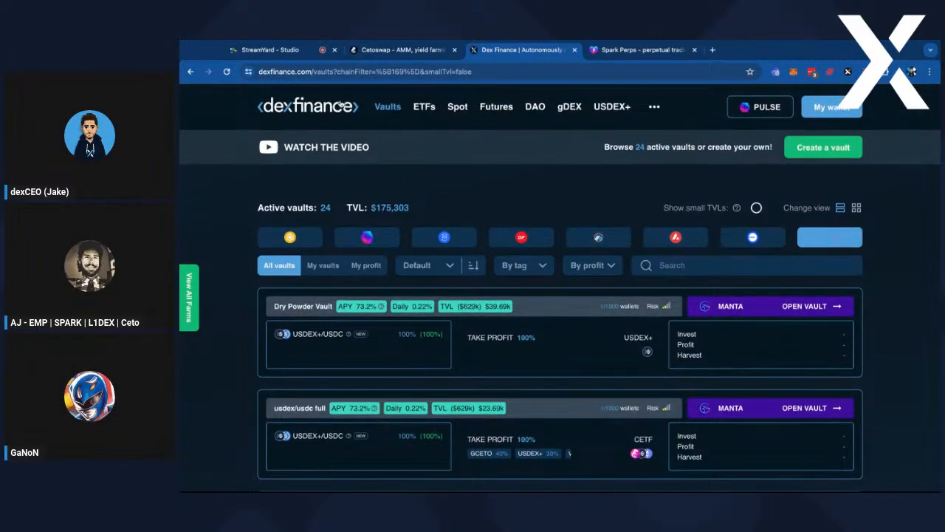
Review the Dex Finance home page from the token statistics through to the Protocol Security audits
left_click(328, 112)
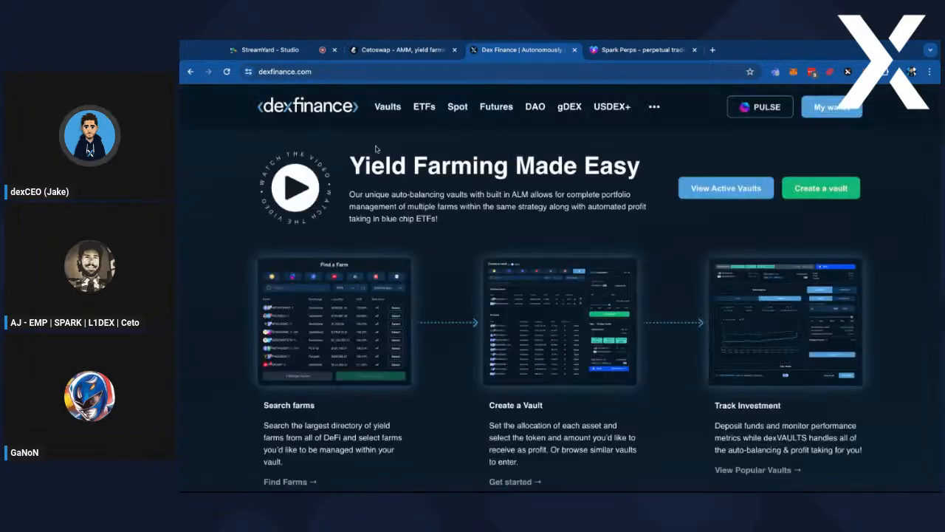
scroll(435, 272, "down", 4)
scroll(435, 272, "down", 10)
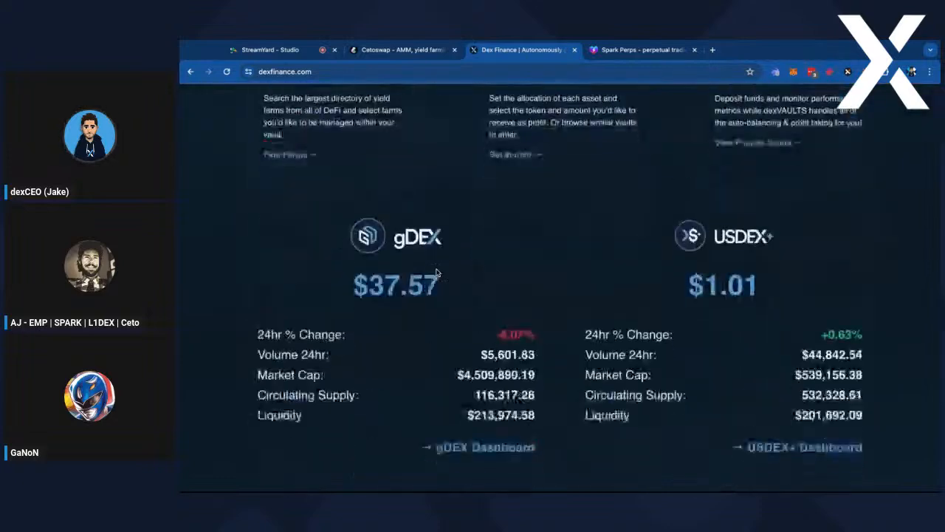
scroll(436, 273, "down", 4)
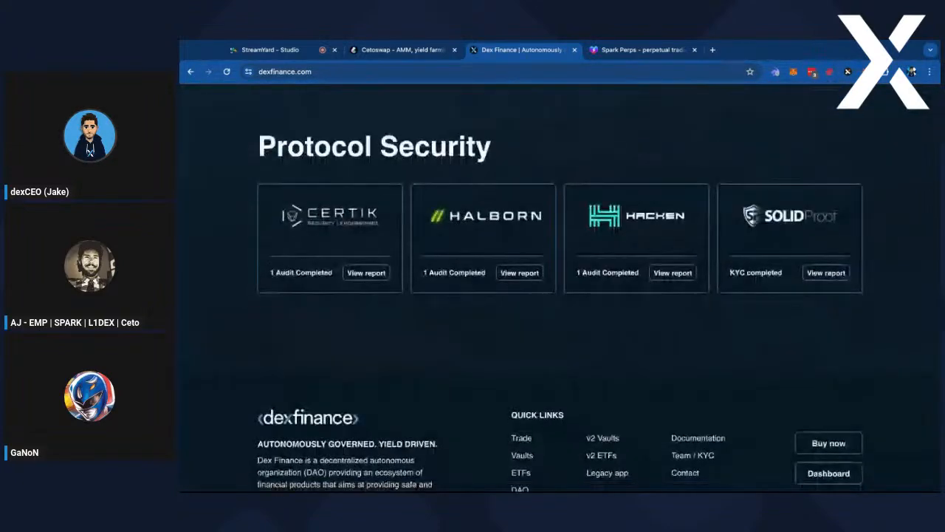
triple_click(240, 144)
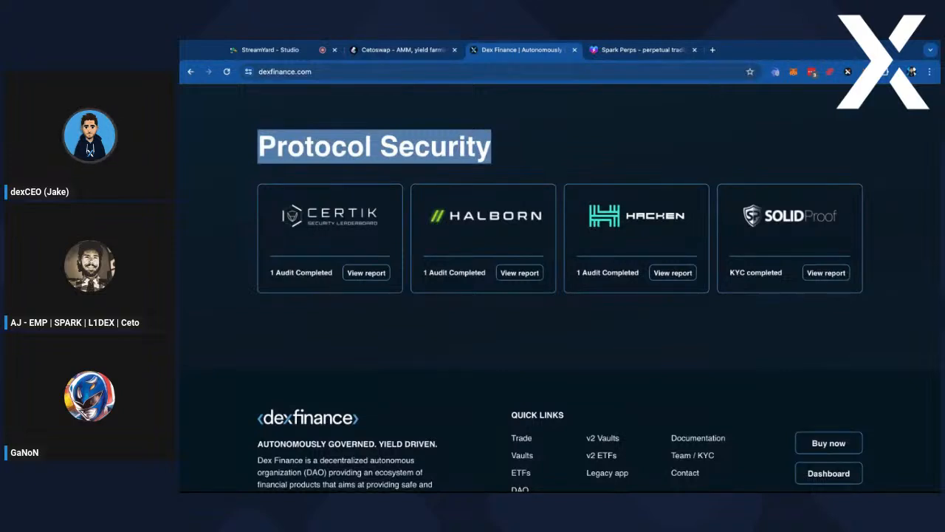
left_click(356, 148)
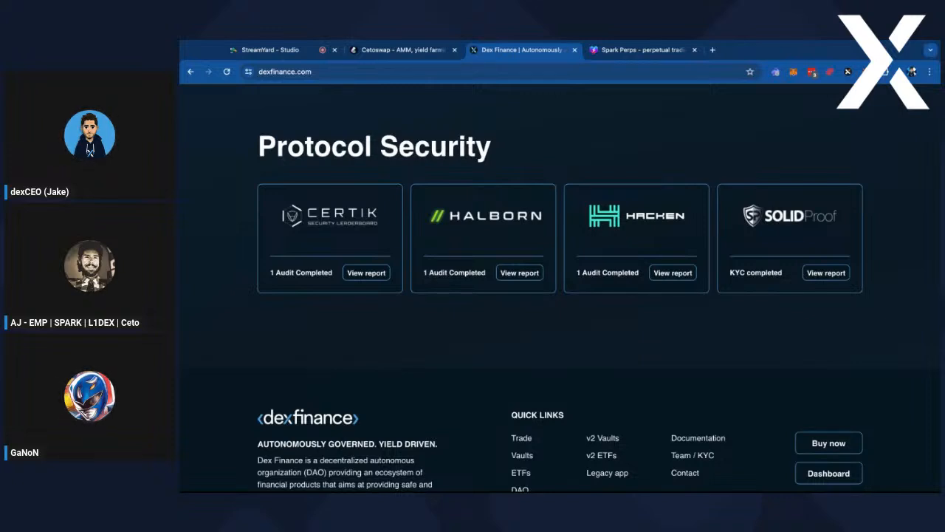
scroll(560, 288, "up", 10)
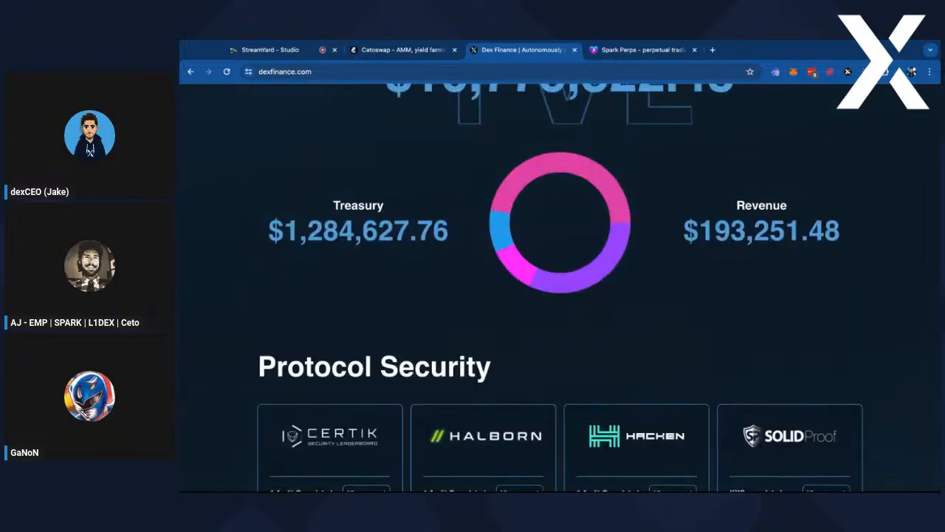
scroll(486, 150, "up", 6)
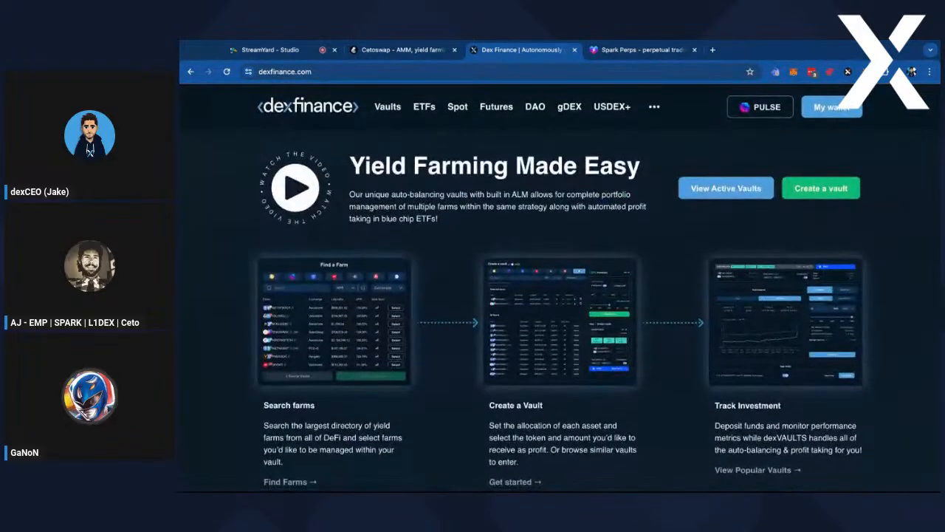
Open the vaults page again and show only the Manta vaults
left_click(386, 107)
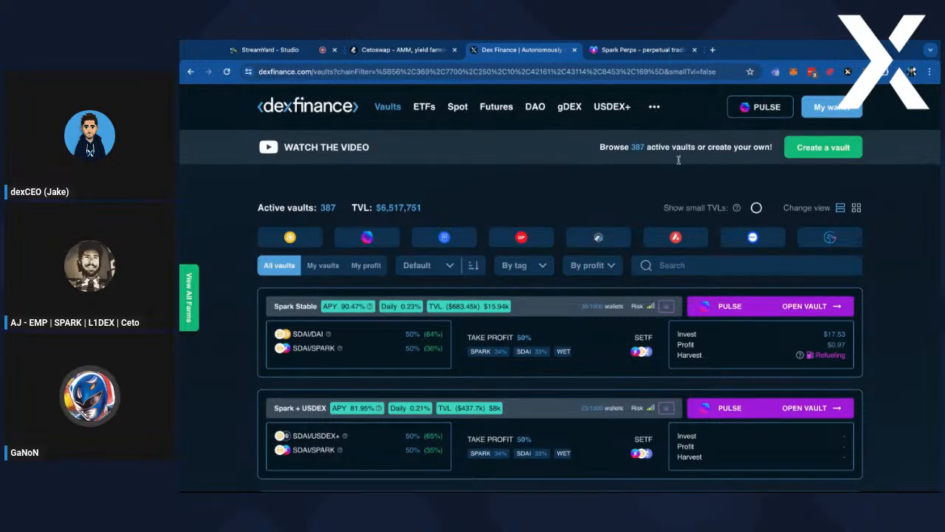
left_click(802, 238)
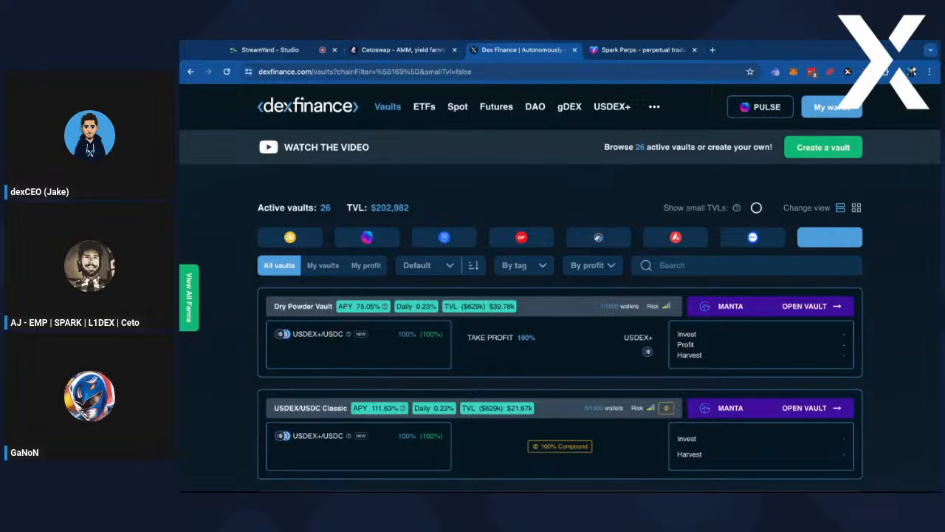
Go to the home page's Protocol Security section and open the Halborn audit report
left_click(314, 112)
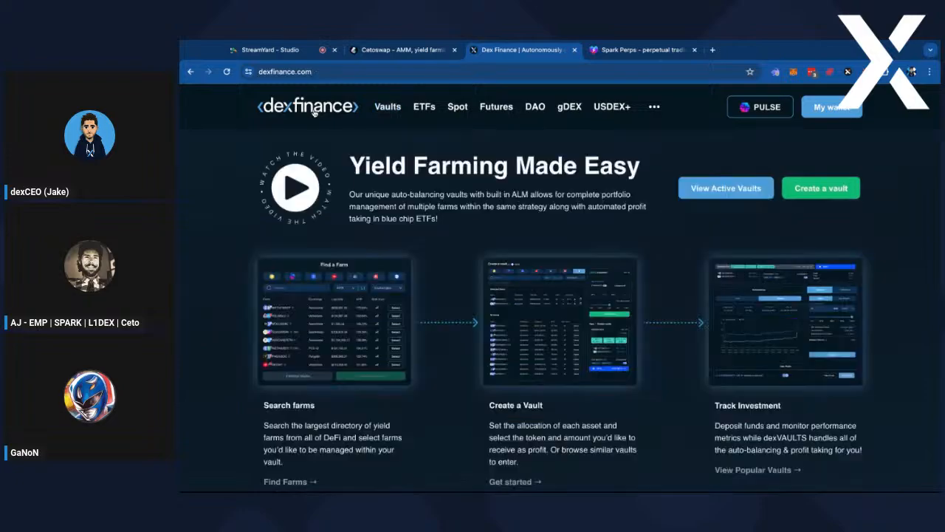
scroll(524, 209, "down", 10)
scroll(524, 209, "down", 10)
scroll(524, 209, "up", 8)
scroll(523, 209, "down", 5)
scroll(524, 209, "up", 1)
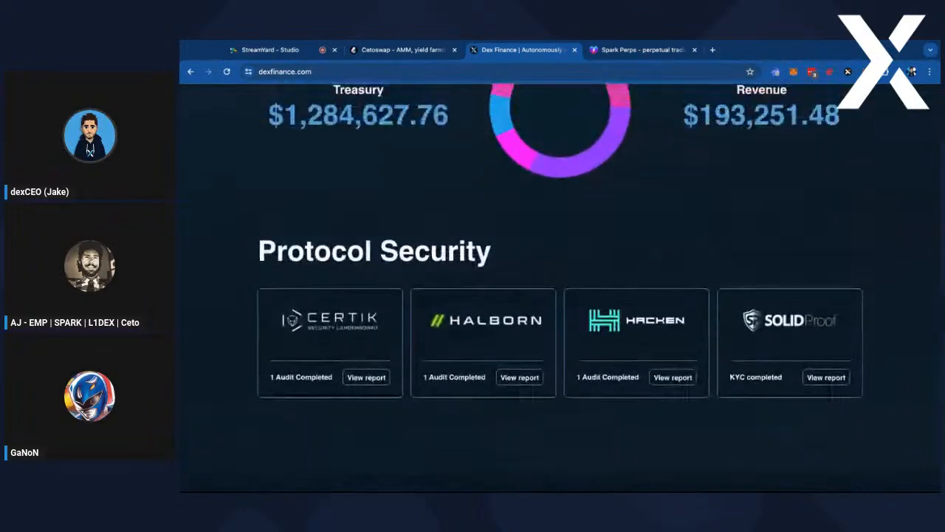
left_click(520, 375)
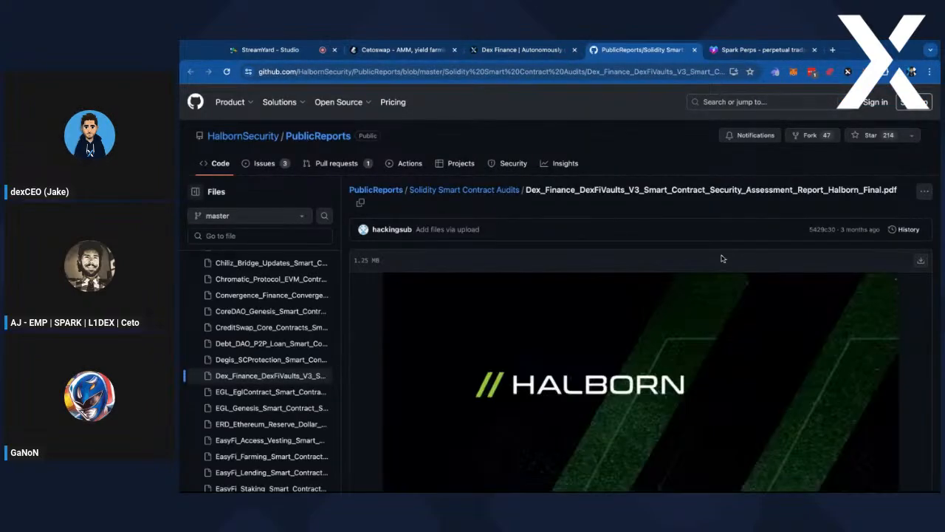
Examine the Halborn report's cover and table of contents, and close the report
scroll(722, 258, "down", 15)
scroll(721, 254, "up", 10)
scroll(721, 254, "down", 4)
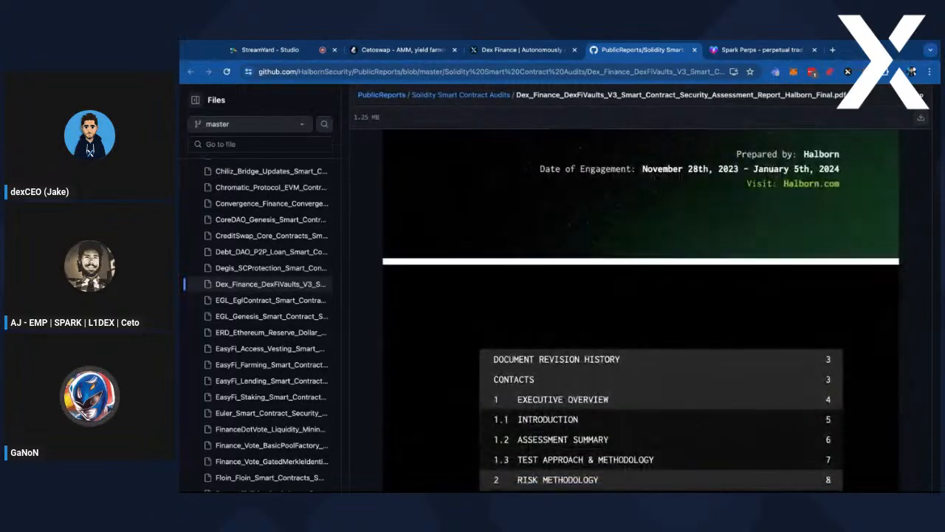
scroll(641, 306, "down", 3)
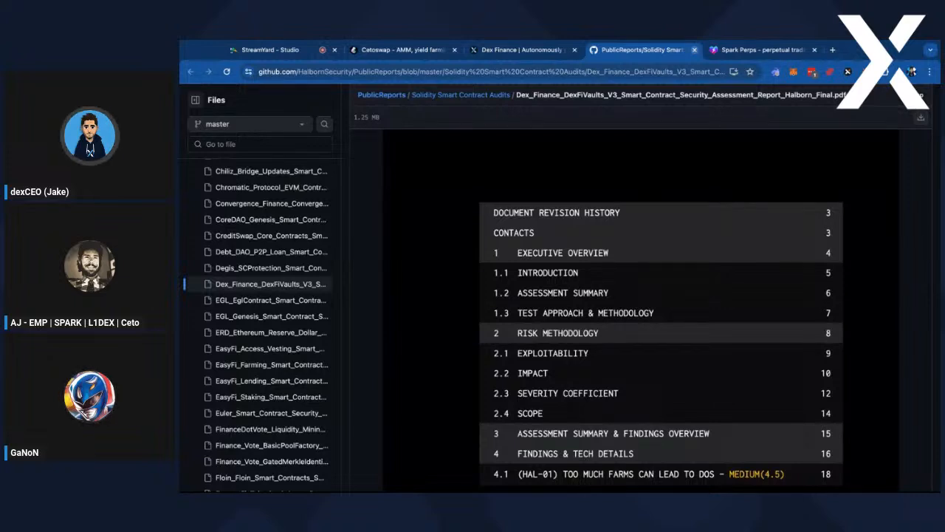
left_click(695, 49)
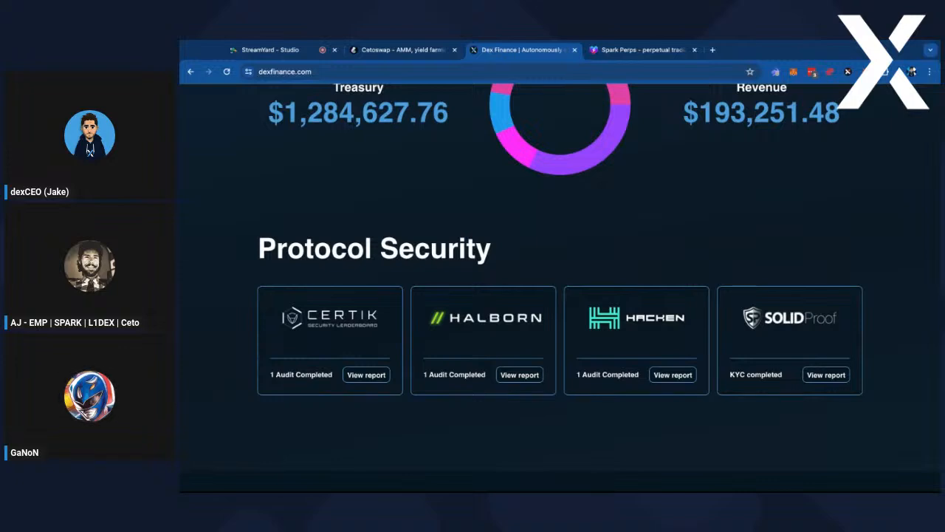
Leave the Protocol Security section for the vaults page and filter the vaults to the Manta chain
scroll(560, 288, "down", 2)
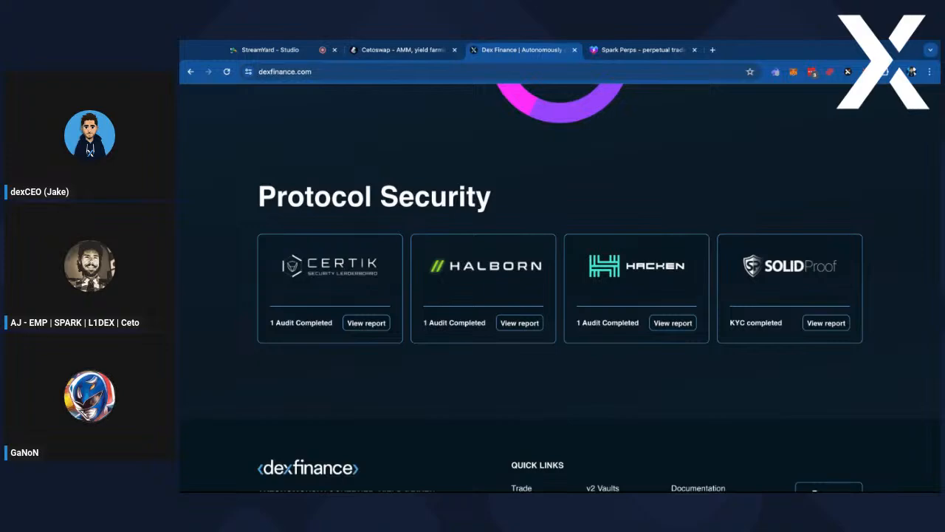
scroll(491, 167, "up", 15)
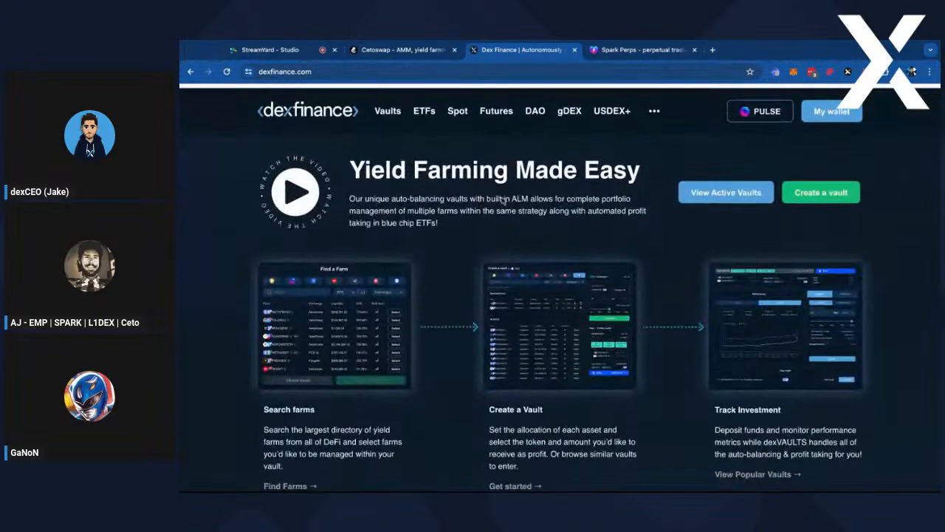
left_click(386, 111)
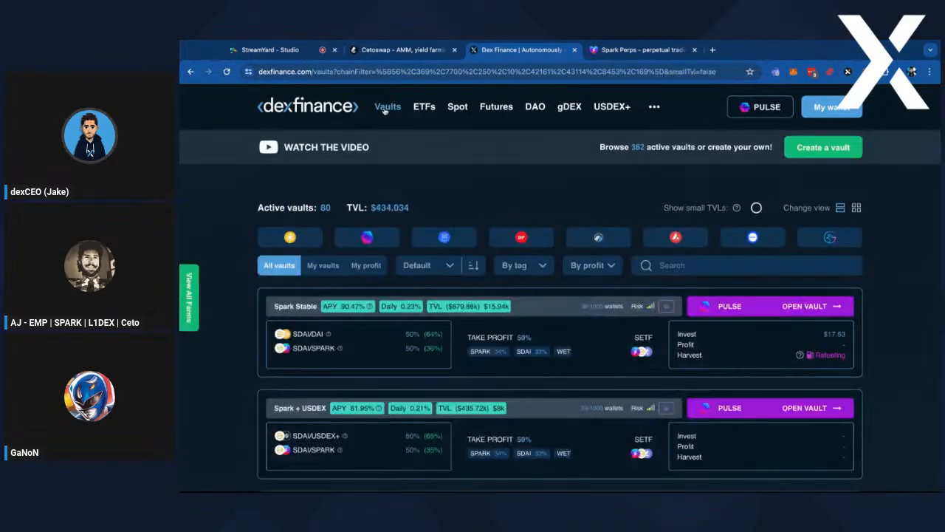
left_click(830, 236)
Find the gCETO MAXI vault with its GCMETF profit token among the Manta vaults and open it
scroll(694, 298, "down", 8)
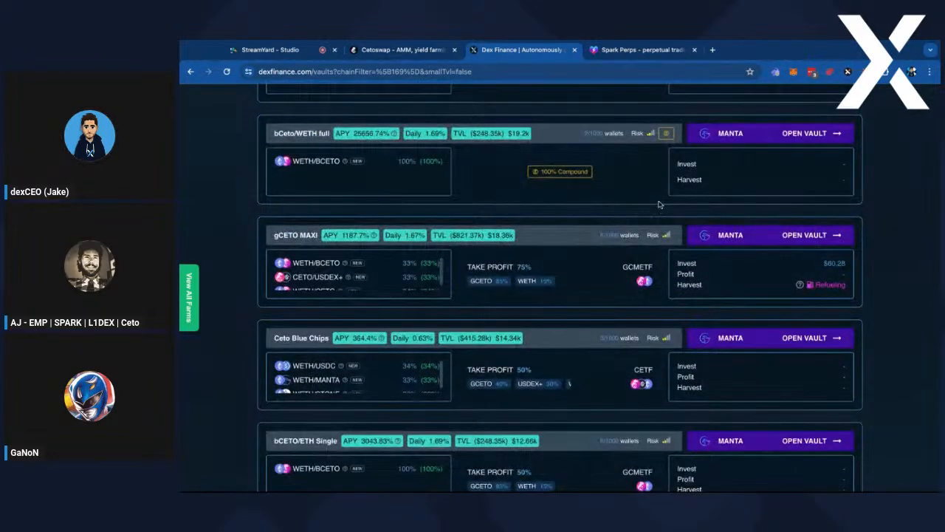
scroll(660, 205, "down", 1)
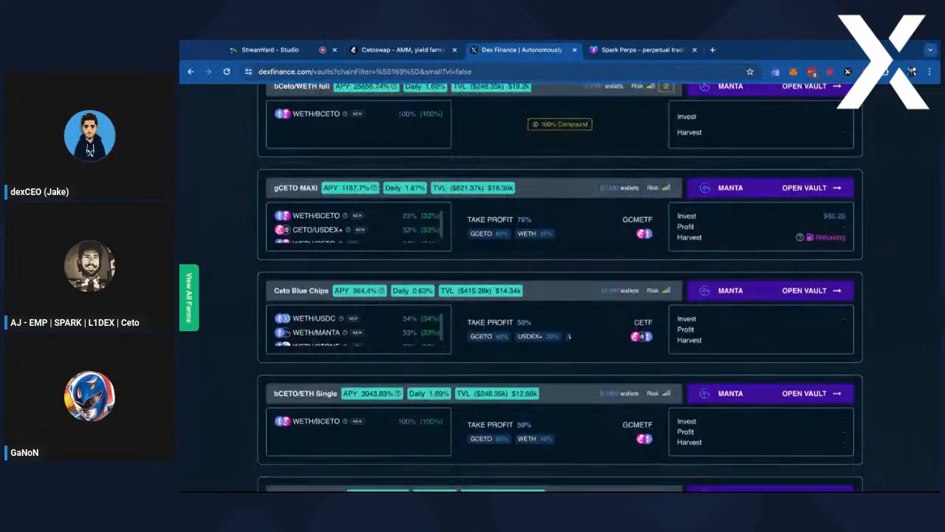
double_click(617, 198)
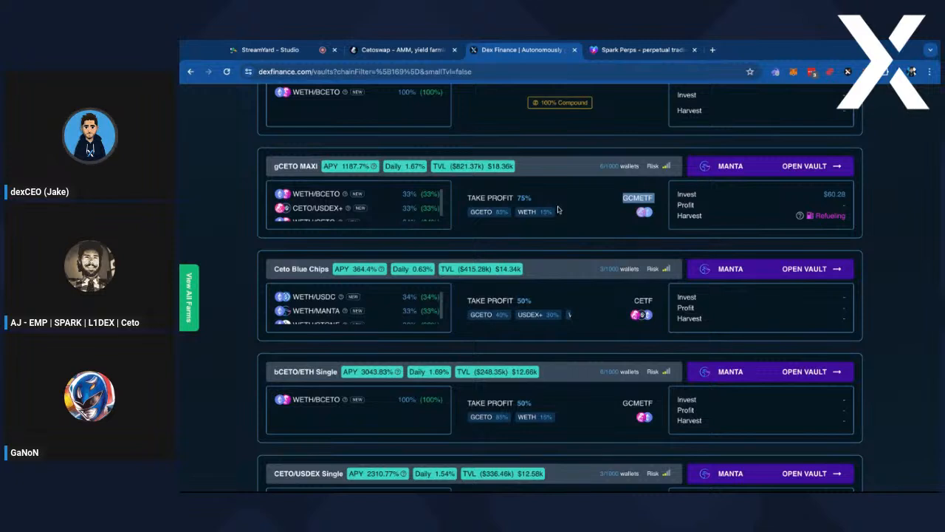
left_click(825, 175)
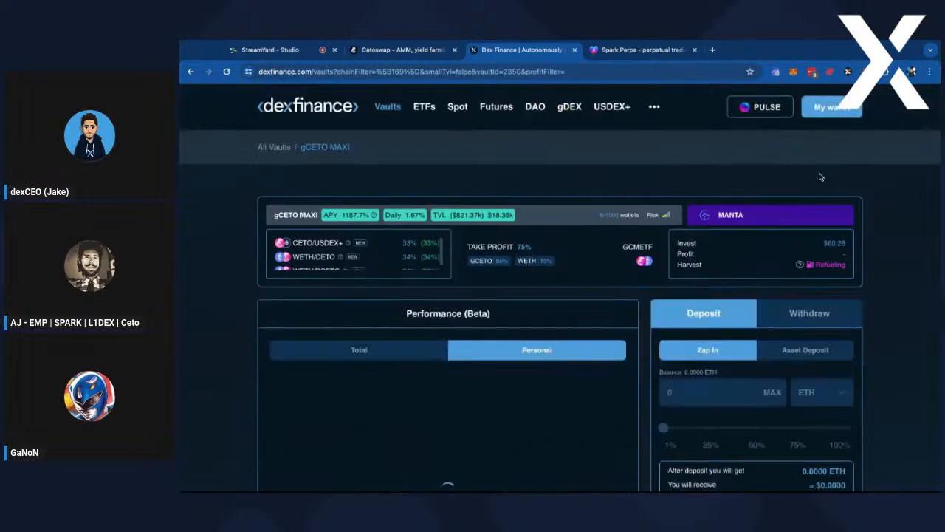
Examine the gCETO MAXI vault's personal performance, including PNL percentage, and the GCMETF profit available to claim
left_click(565, 343)
scroll(640, 310, "down", 3)
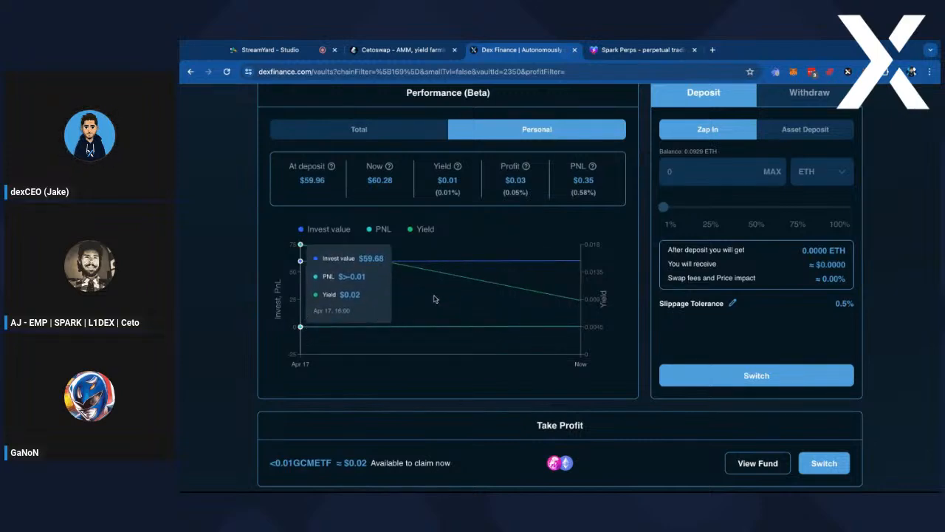
left_click_drag(600, 198, 562, 200)
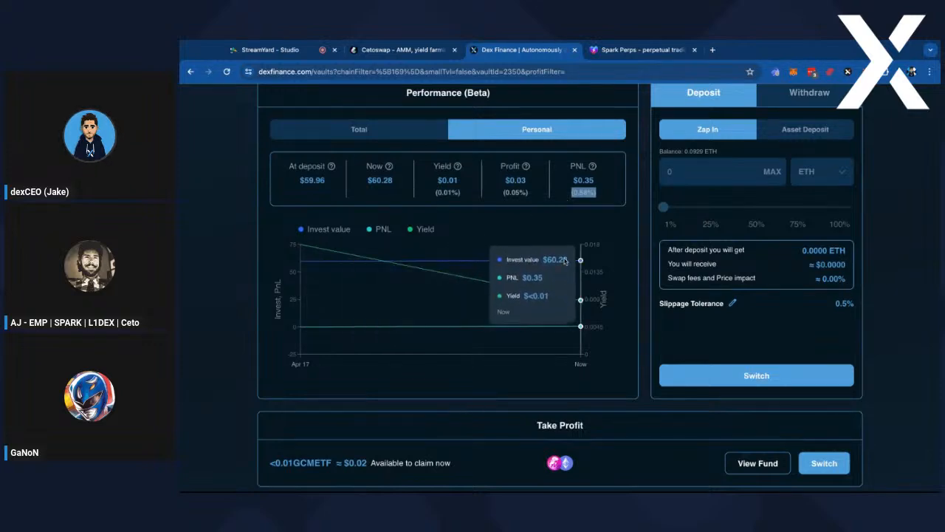
scroll(620, 259, "down", 2)
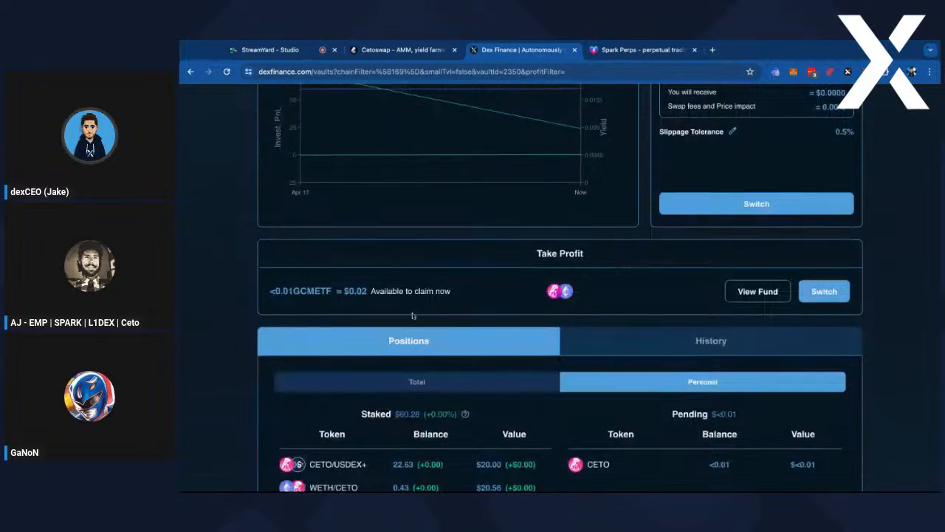
left_click_drag(272, 290, 420, 292)
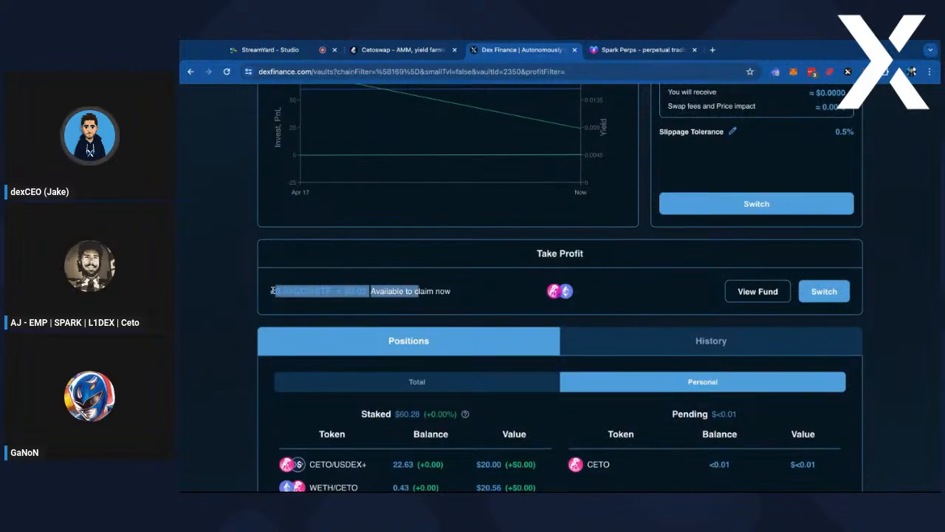
left_click(272, 290)
left_click_drag(271, 290, 368, 291)
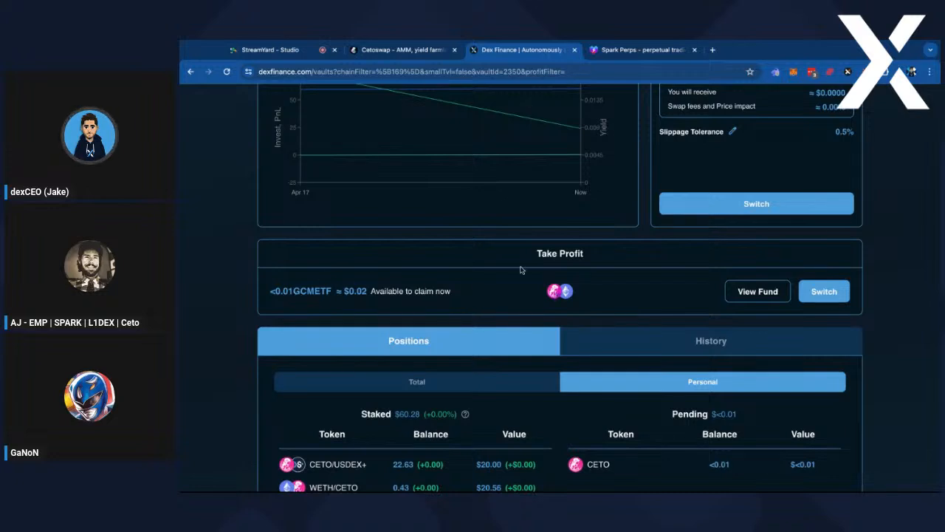
Open the vault's GCMETF profit fund page and view its burn form for redeeming the ETF
left_click(736, 291)
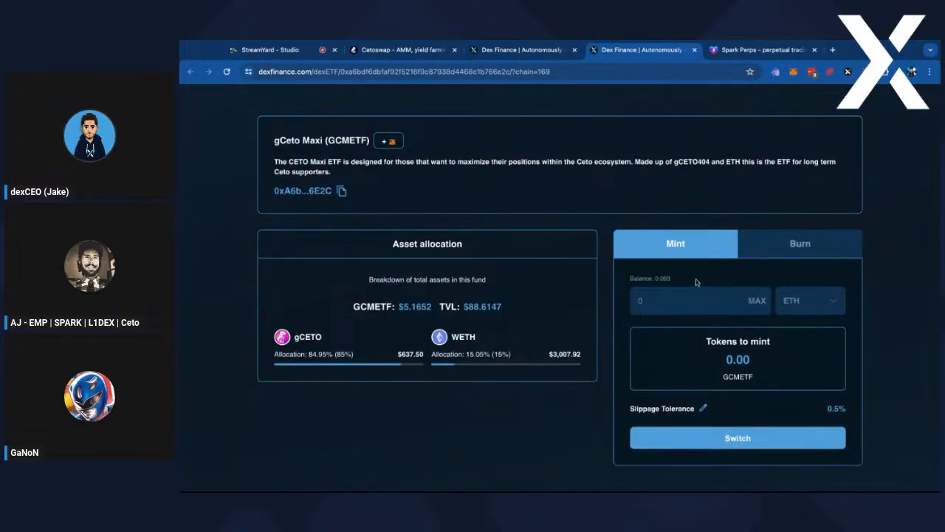
left_click(787, 243)
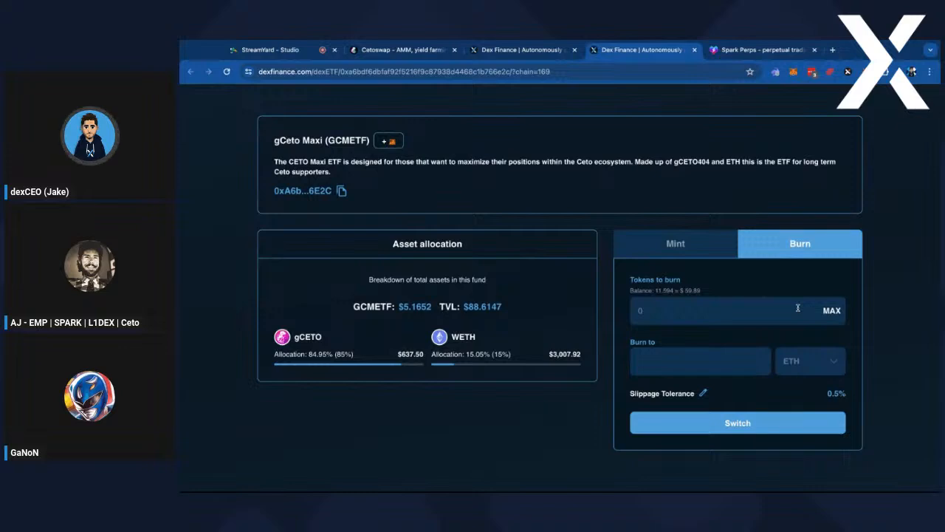
triple_click(781, 278)
left_click(781, 277)
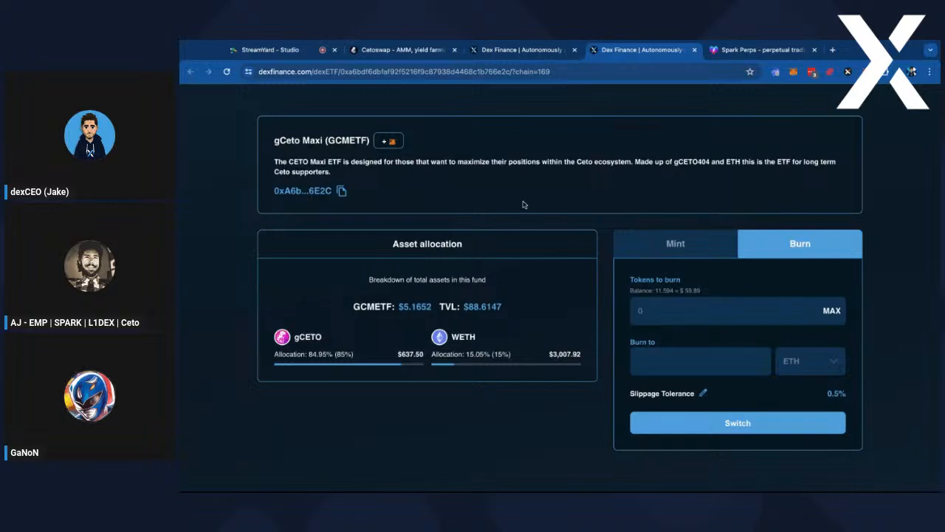
scroll(523, 205, "up", 2)
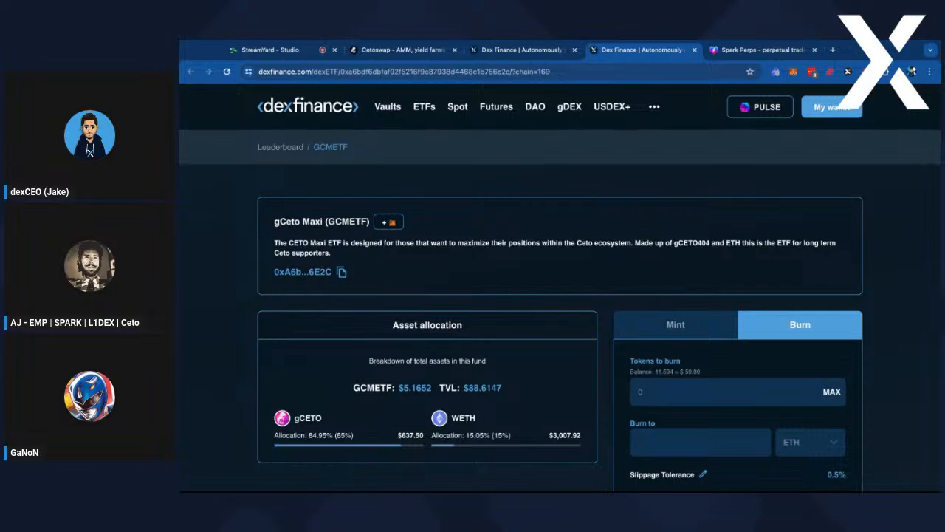
Return to the vaults page and filter the list to the user's own vaults on the Manta chain
left_click(389, 108)
left_click(322, 266)
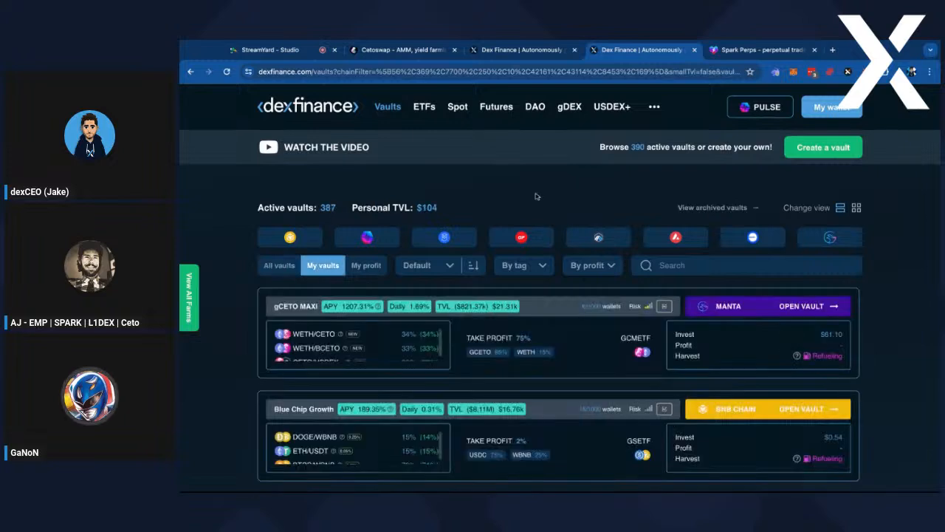
left_click(841, 234)
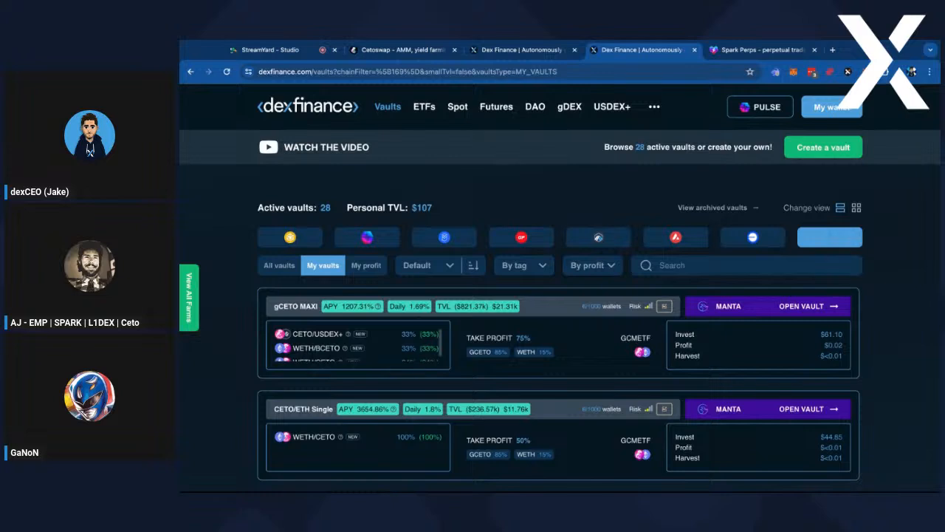
scroll(559, 287, "down", 1)
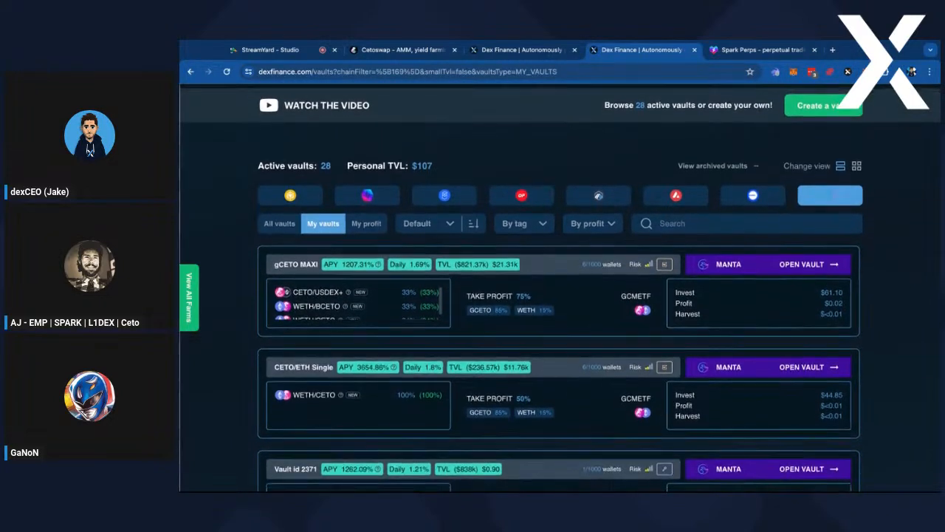
scroll(560, 287, "up", 1)
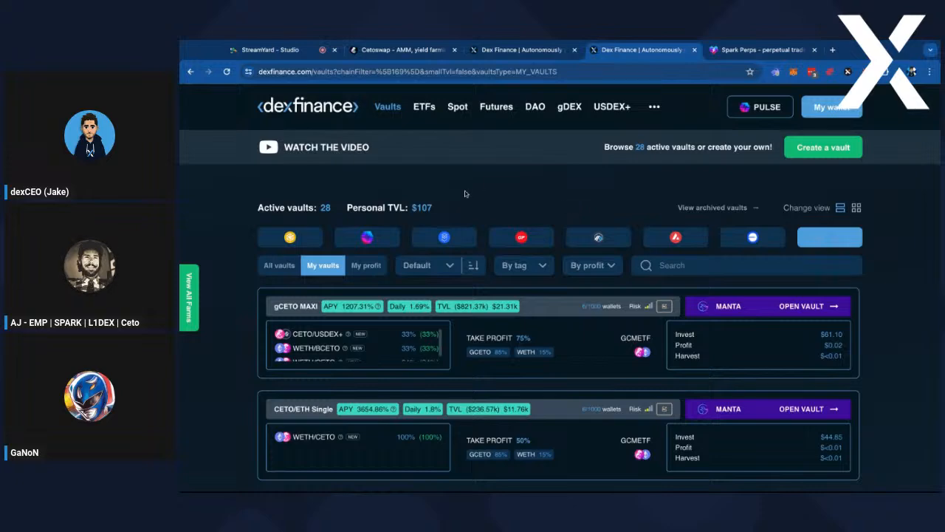
Open the gCETO MAXI vault, glance at its take-profit fund page, and return to the vault
left_click(791, 312)
scroll(717, 304, "down", 2)
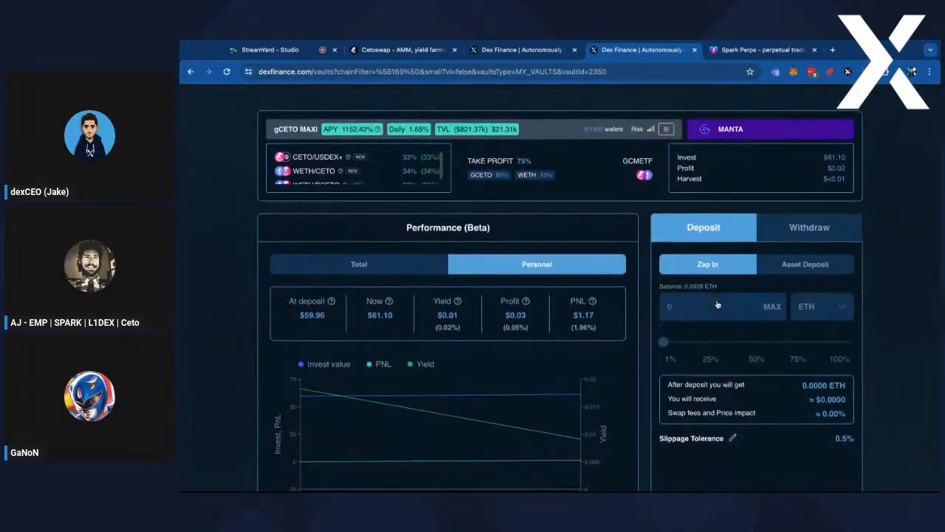
scroll(717, 305, "down", 5)
left_click(752, 345)
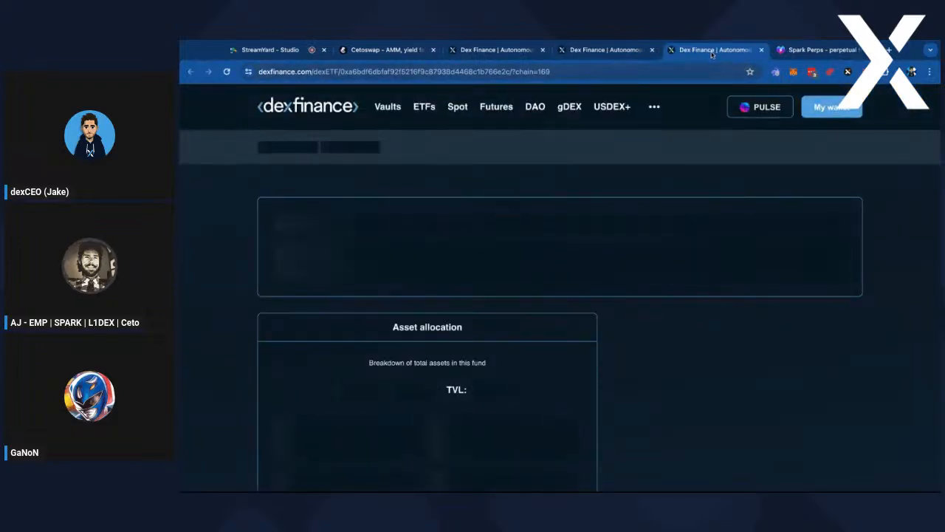
left_click(607, 50)
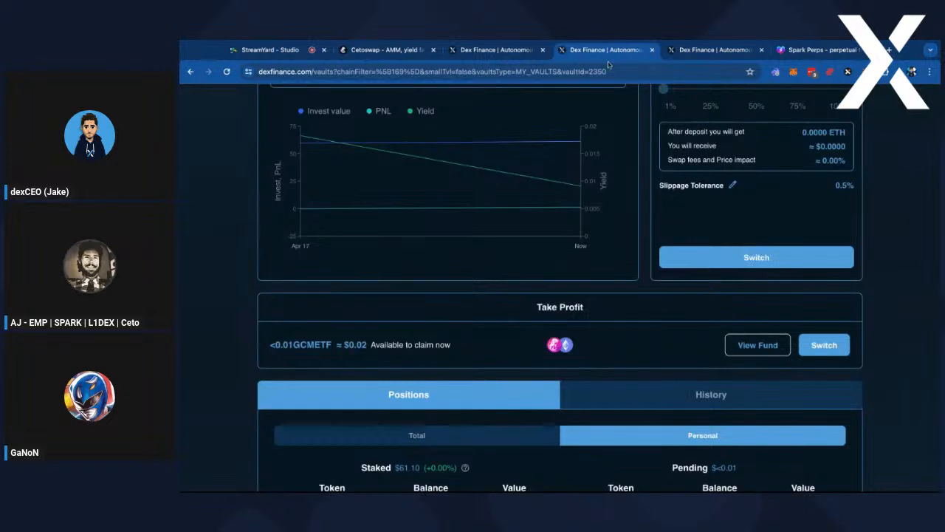
Review the gCETO MAXI vault's personal performance chart and its summary of APY, TVL and invested value
scroll(656, 166, "up", 1)
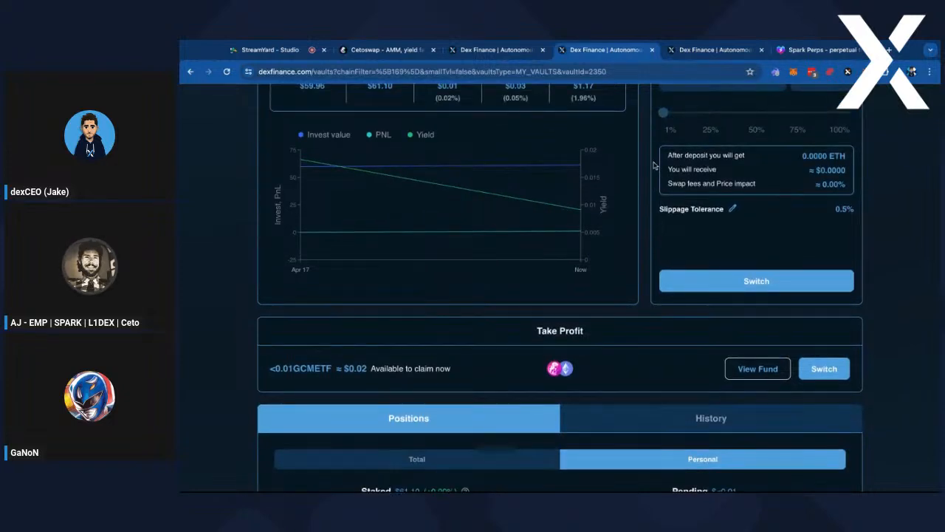
scroll(655, 166, "up", 2)
scroll(637, 194, "up", 1)
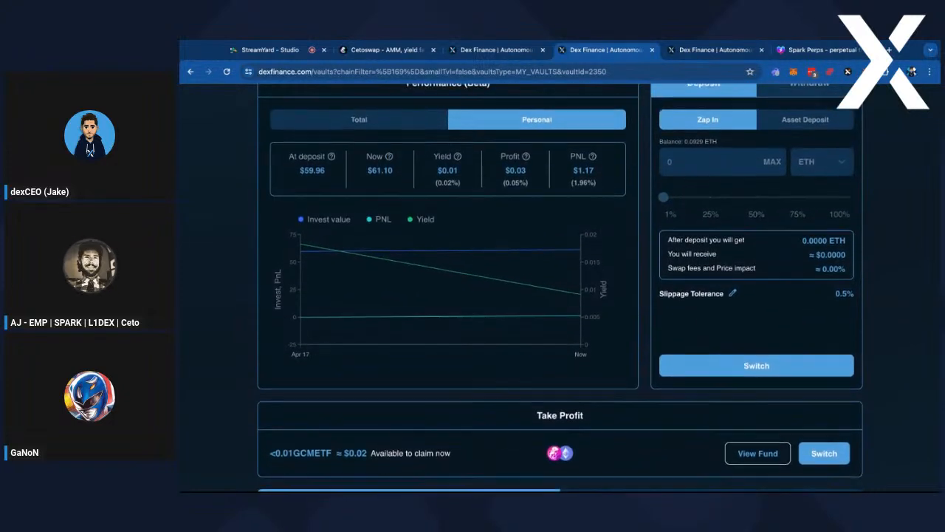
scroll(644, 210, "up", 1)
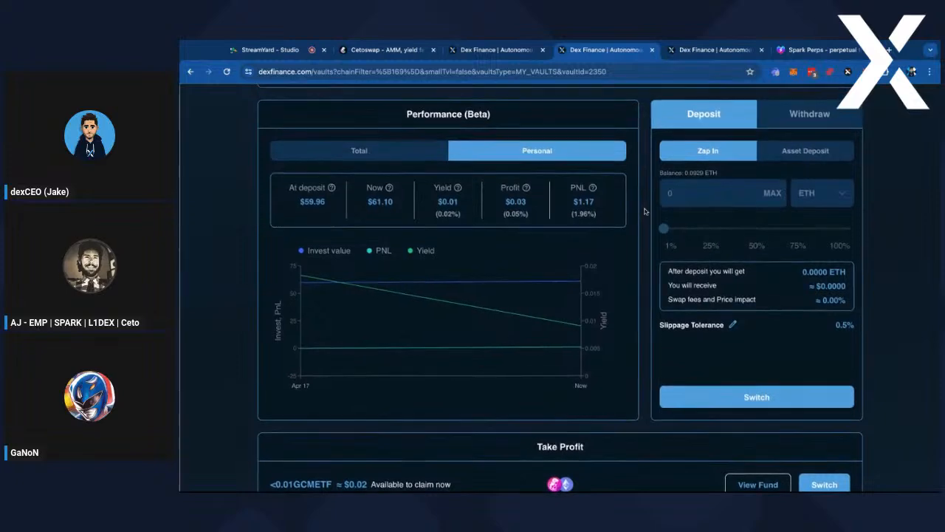
scroll(644, 211, "up", 4)
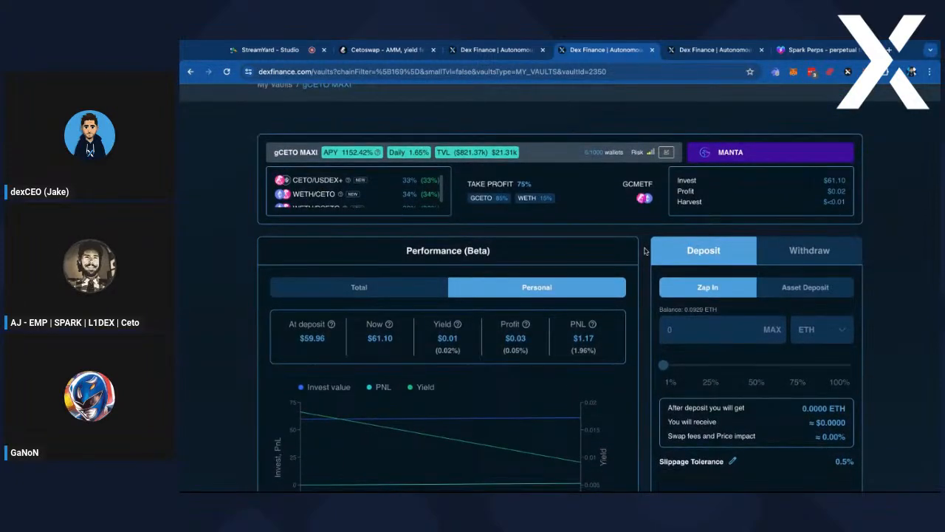
Look through the vault's farm list and compare the CETO/USDEX+ farm's two allocation percentages
scroll(645, 251, "down", 1)
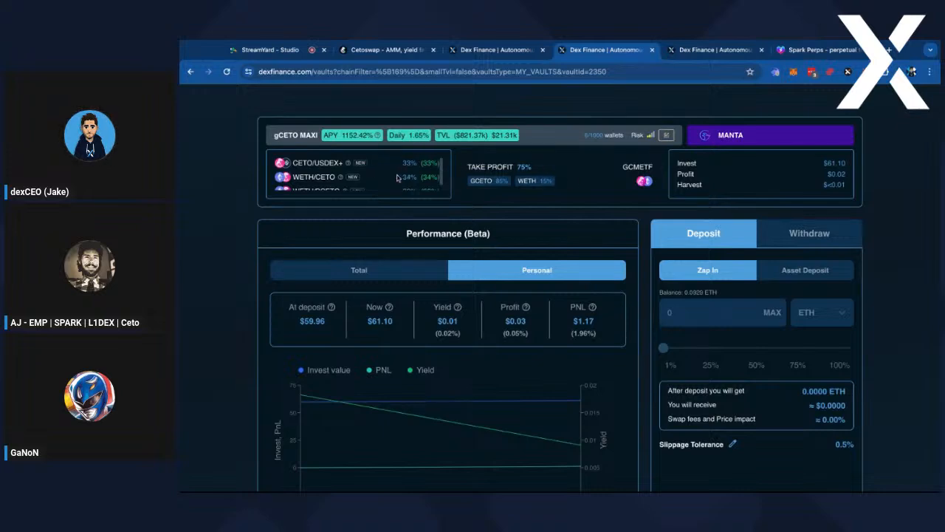
scroll(384, 184, "down", 1)
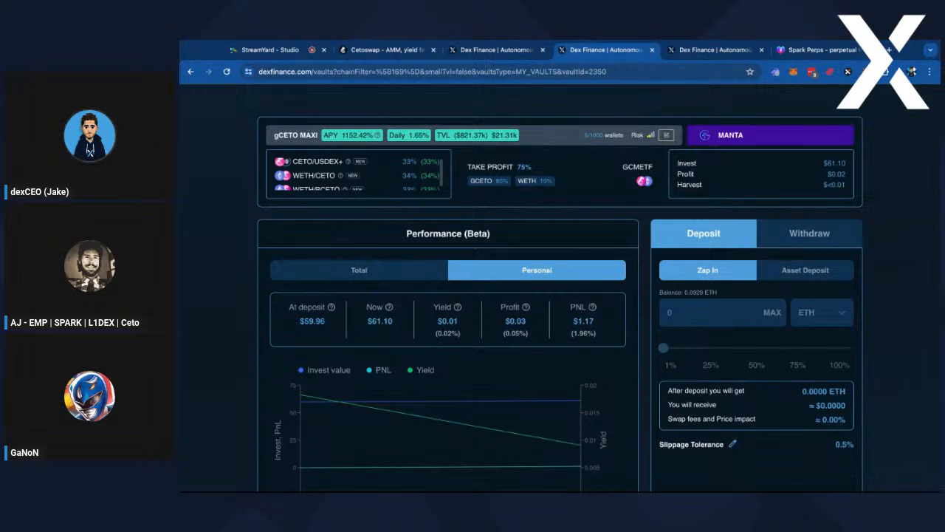
scroll(652, 252, "down", 1)
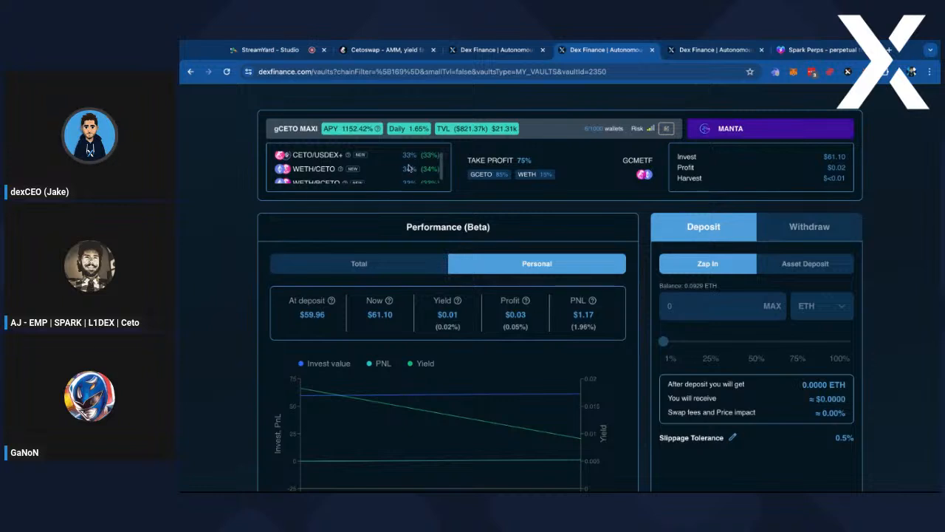
scroll(424, 167, "down", 1)
scroll(421, 165, "up", 2)
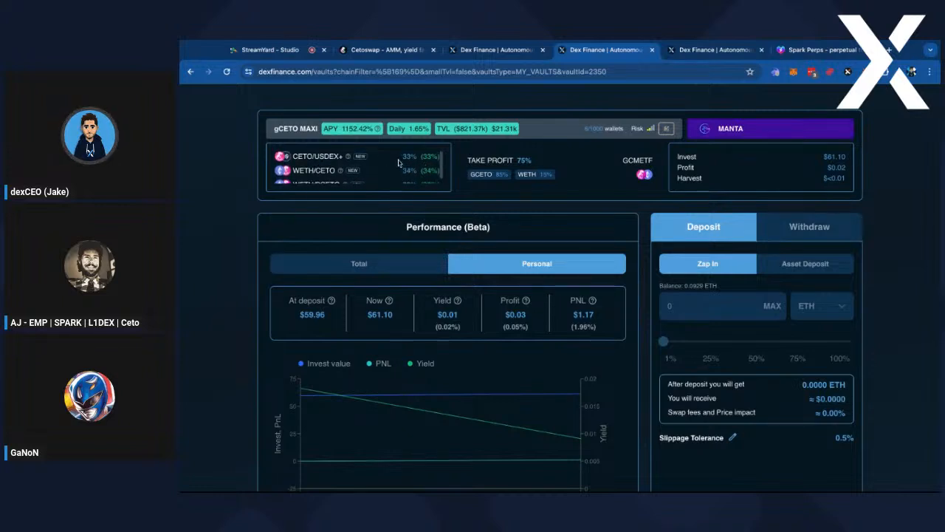
double_click(403, 156)
left_click(403, 155)
double_click(429, 157)
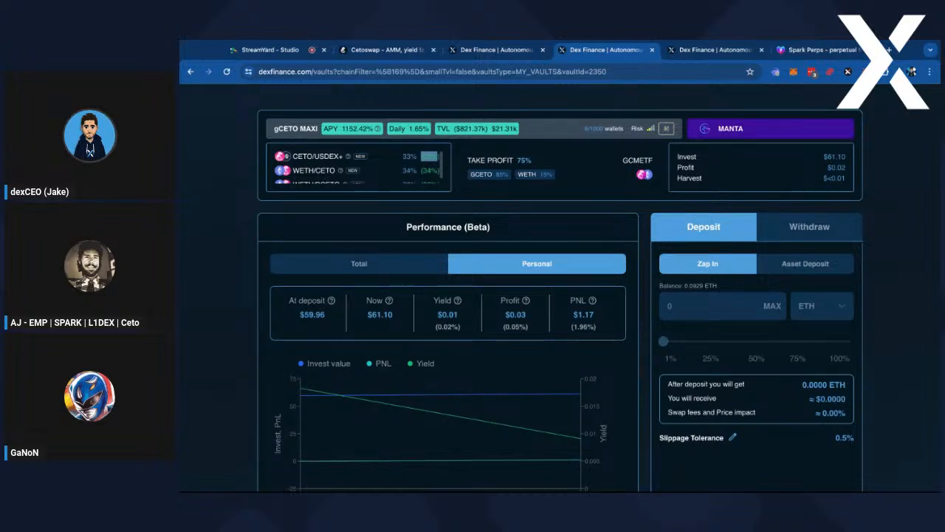
left_click(508, 214)
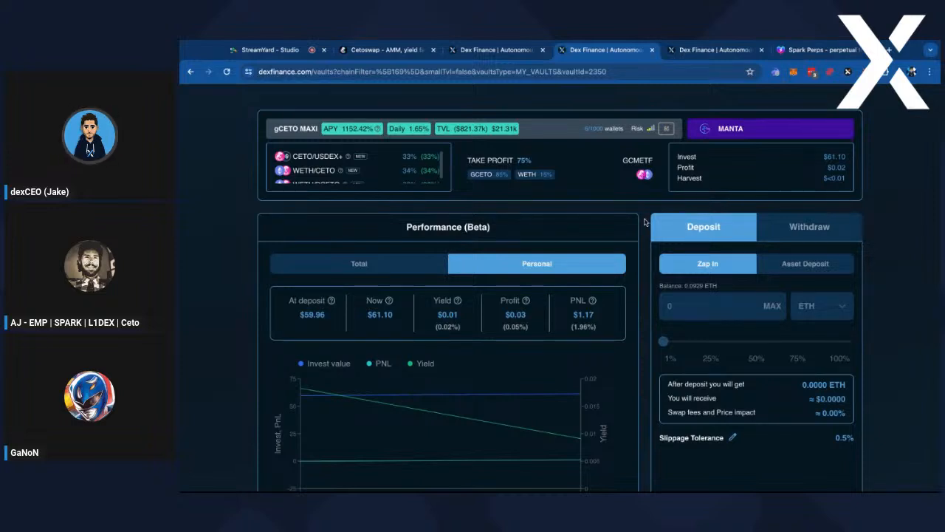
Compare the CETO/USDEX+ and WETH/CETO farm allocations in the vault summary
scroll(648, 221, "down", 1)
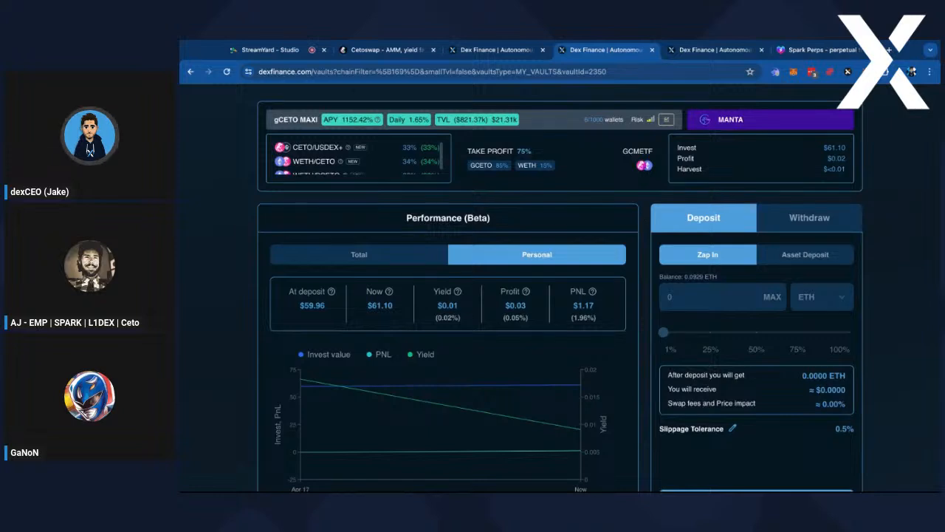
scroll(633, 221, "down", 2)
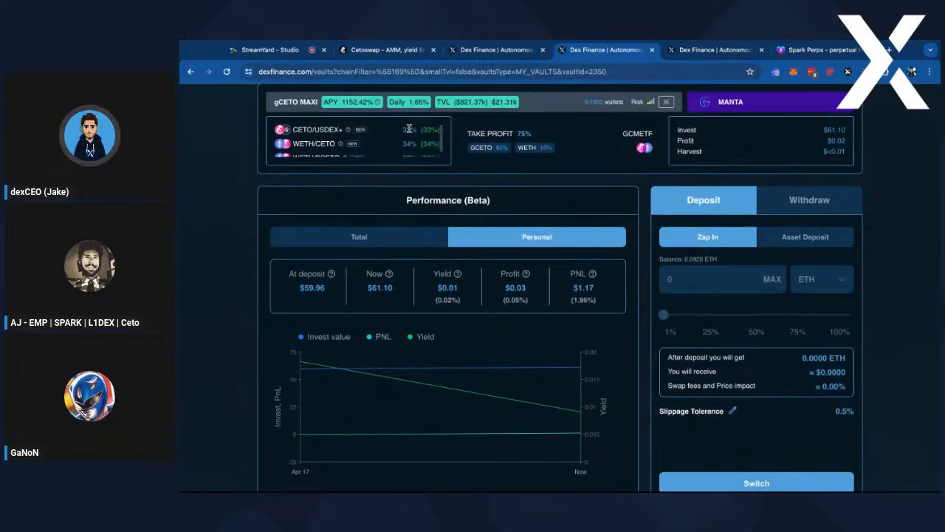
left_click_drag(409, 129, 395, 146)
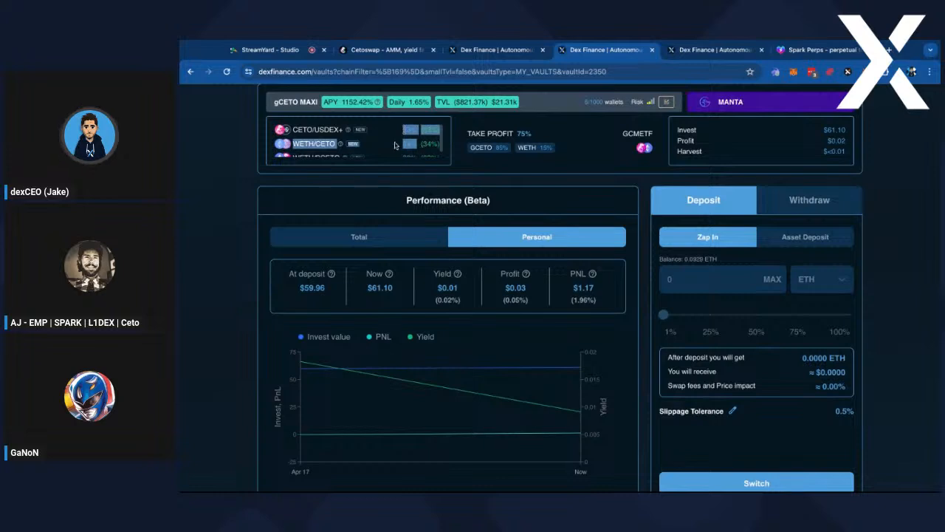
left_click_drag(294, 129, 339, 129)
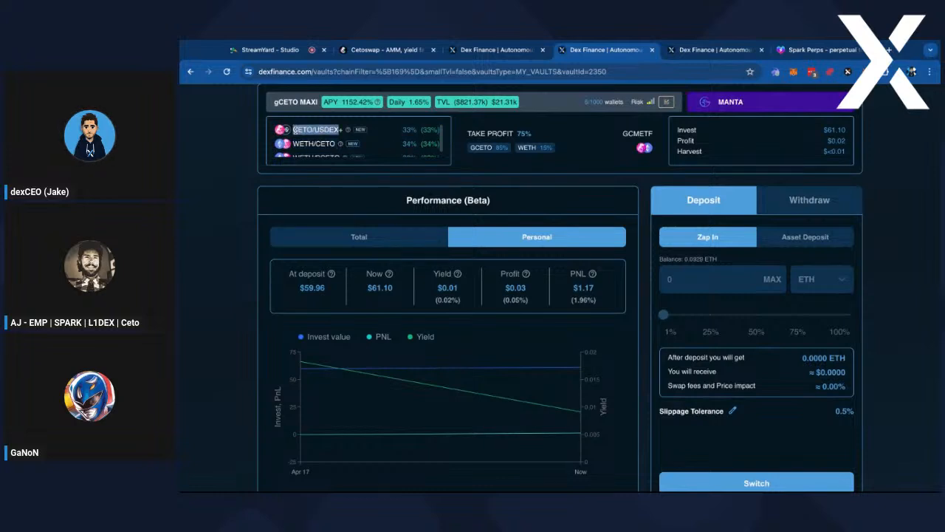
left_click(380, 183)
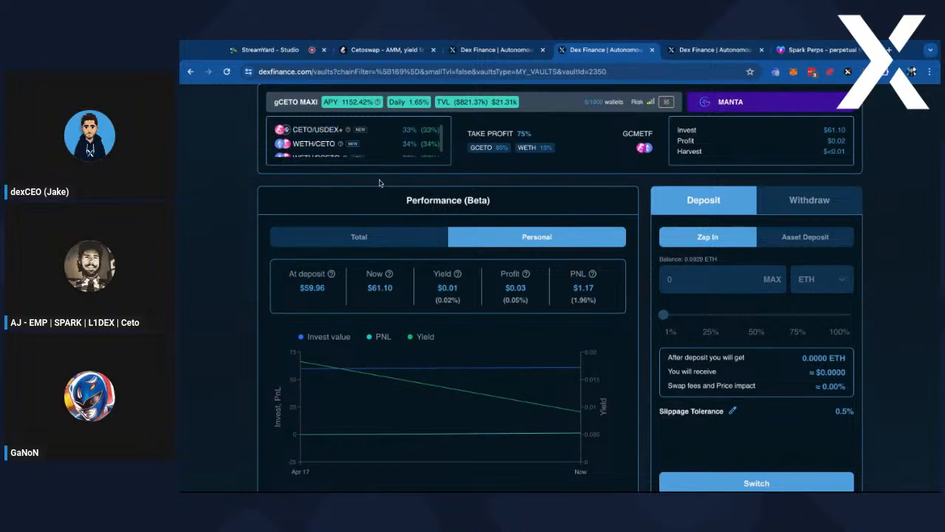
Examine the vault's personal positions, covering the pending rewards and the staked WETH/CETO and WETH/BCETO pairs
scroll(624, 257, "down", 5)
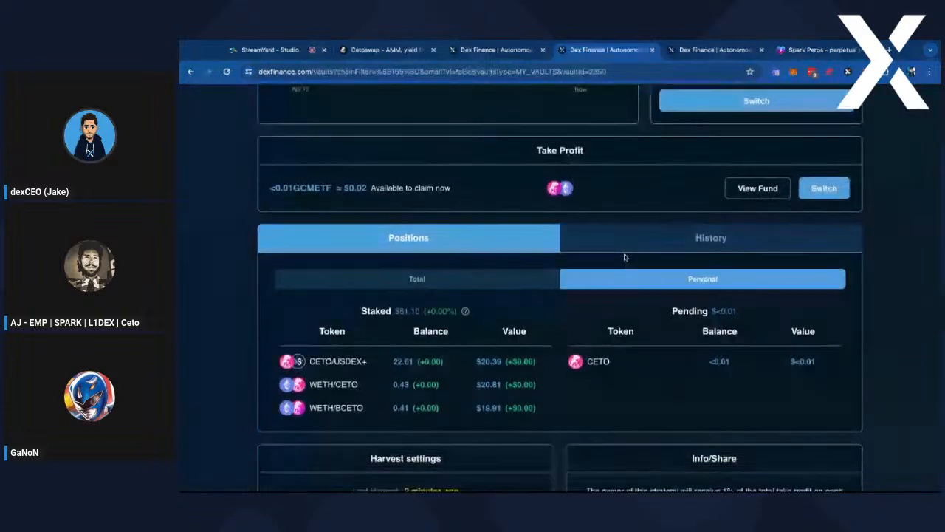
left_click_drag(728, 311, 667, 311)
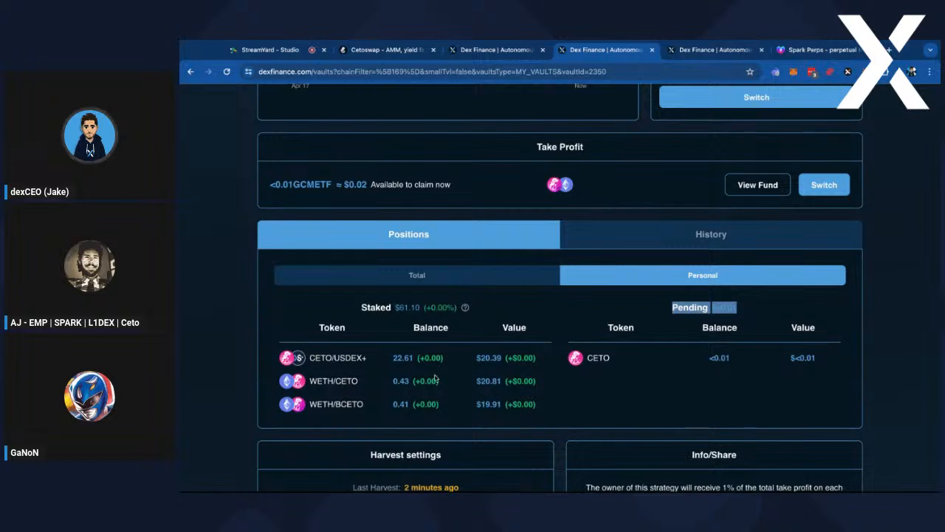
left_click(319, 404)
left_click_drag(318, 404, 363, 404)
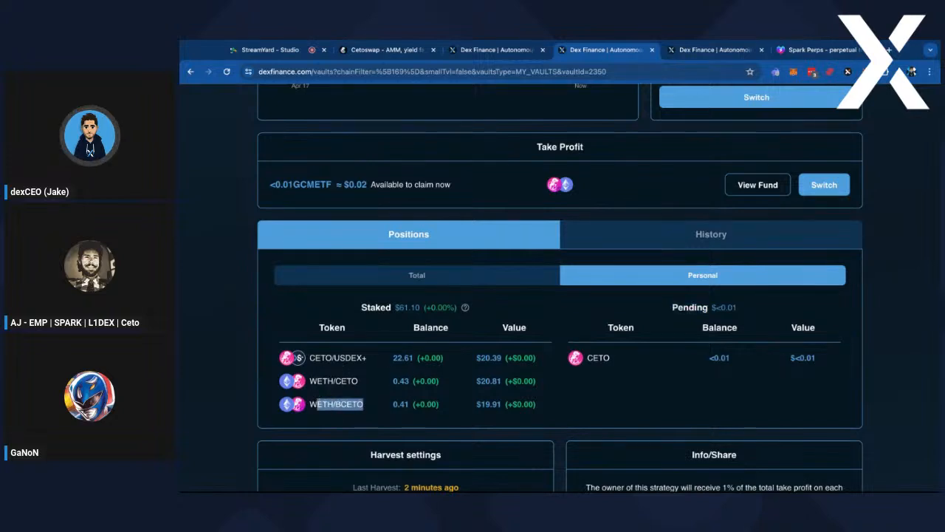
left_click_drag(333, 381, 357, 404)
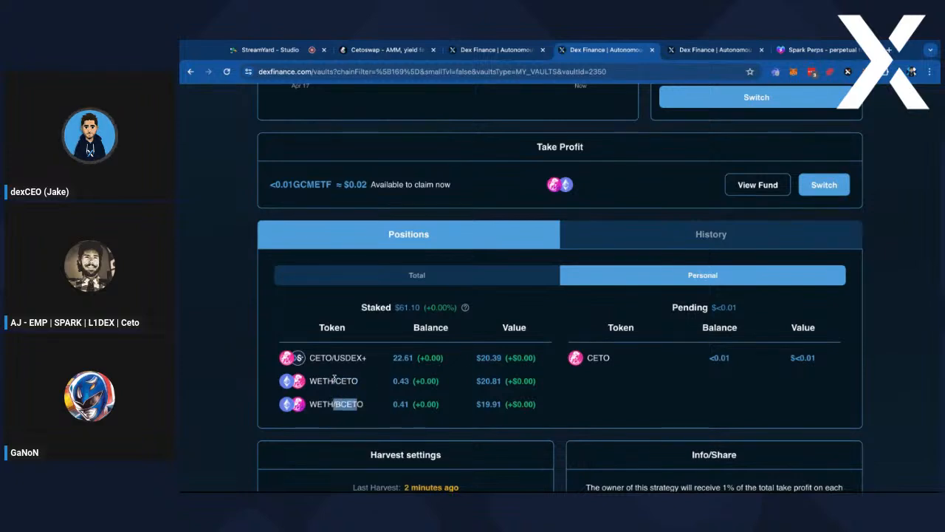
Check the staked WETH/CETO position against the WETH/BCETO farm's allocation in the vault summary
double_click(333, 380)
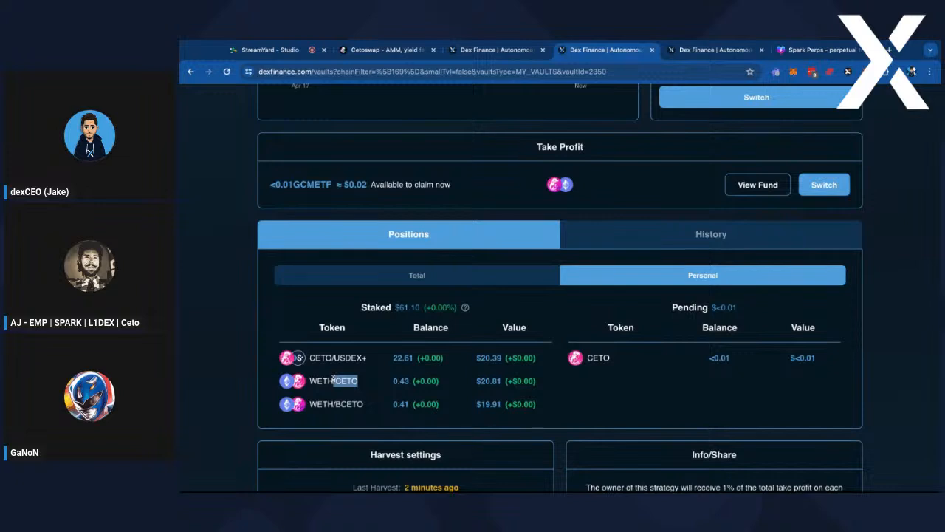
scroll(424, 385, "up", 2)
scroll(423, 382, "up", 5)
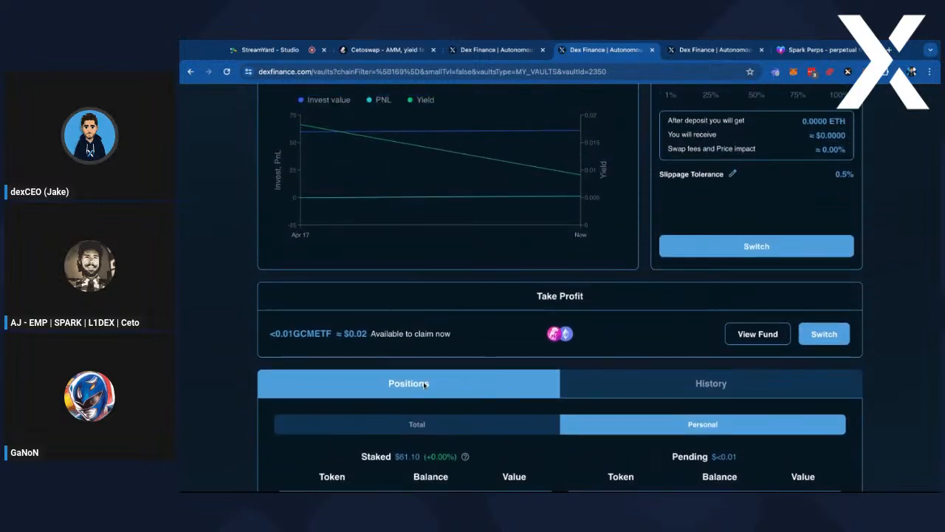
double_click(406, 133)
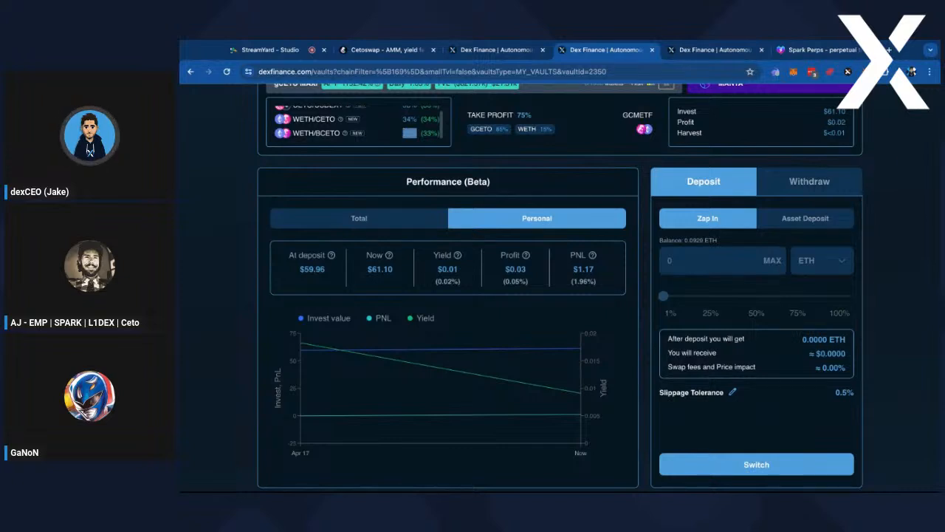
left_click(407, 141)
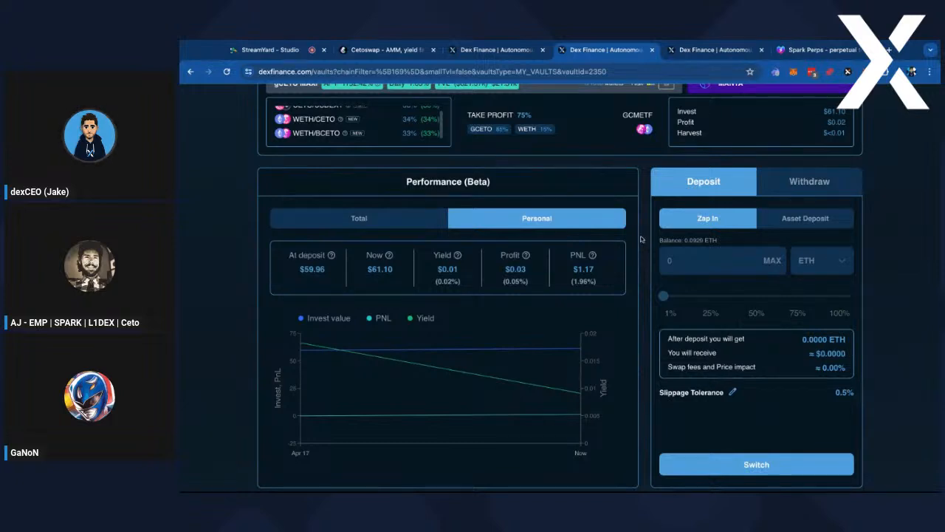
Look through the gCETO MAXI vault's farm allocations again, along with its personal performance figures and chart
scroll(643, 242, "up", 1)
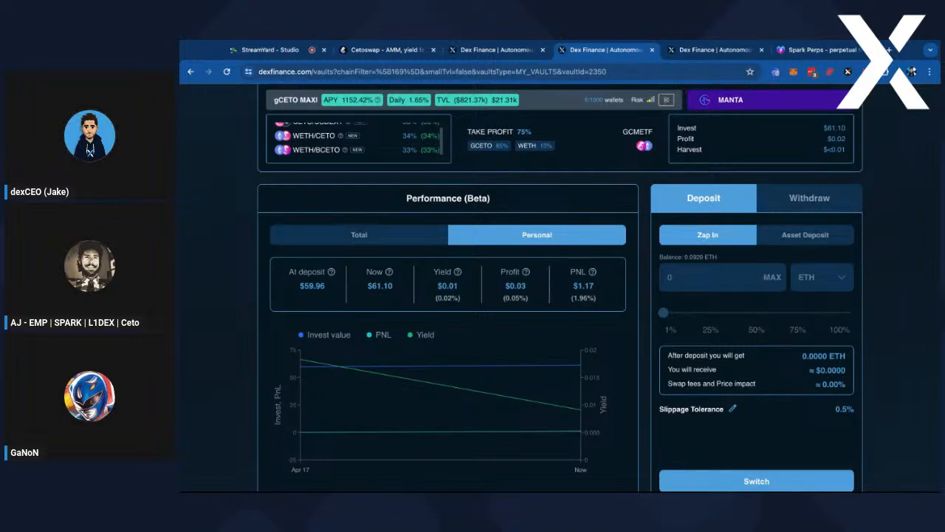
scroll(591, 214, "up", 1)
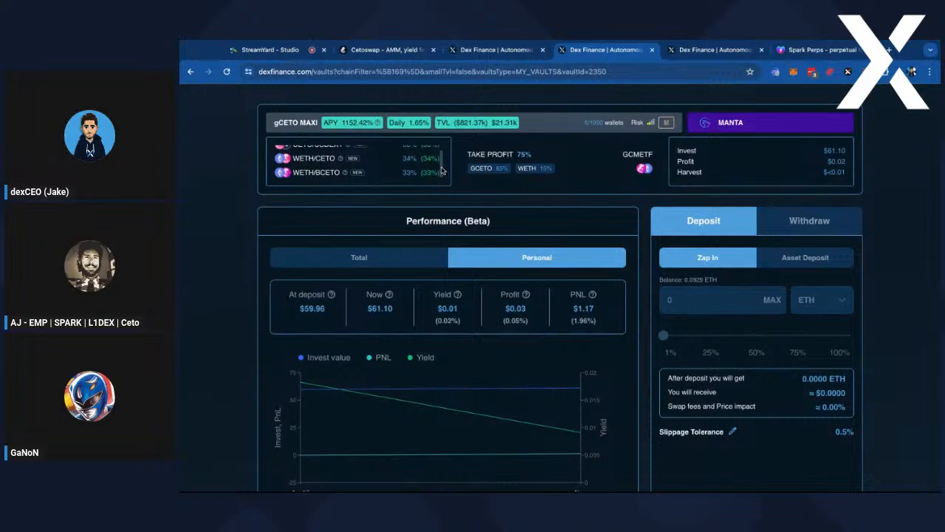
scroll(436, 169, "up", 1)
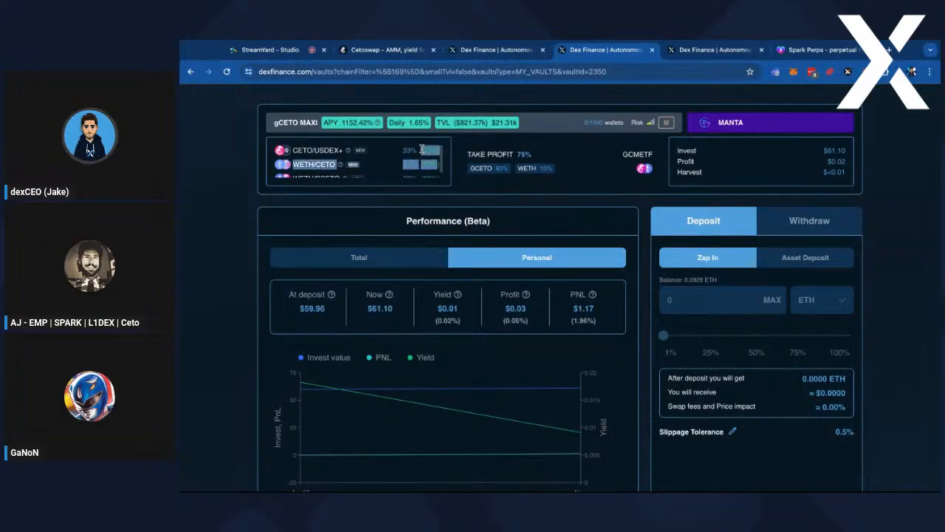
scroll(432, 166, "down", 1)
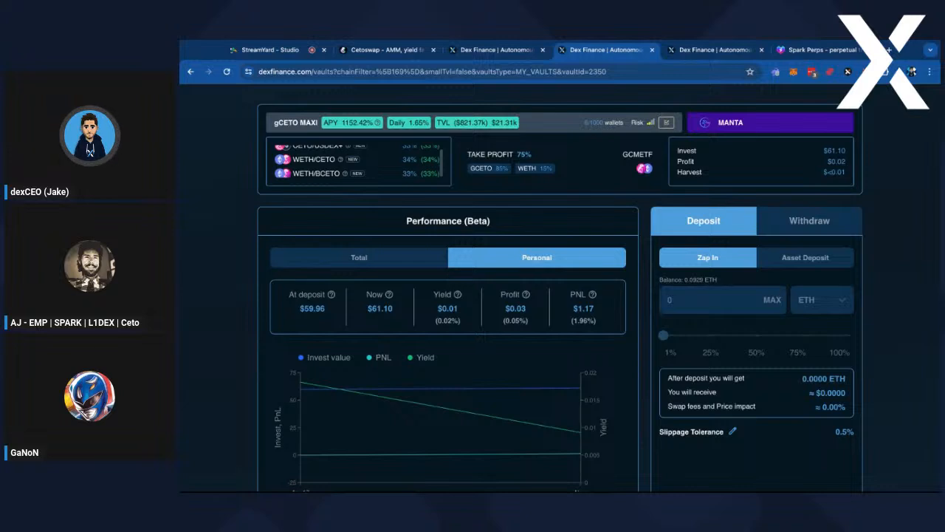
scroll(649, 241, "down", 1)
scroll(650, 242, "up", 1)
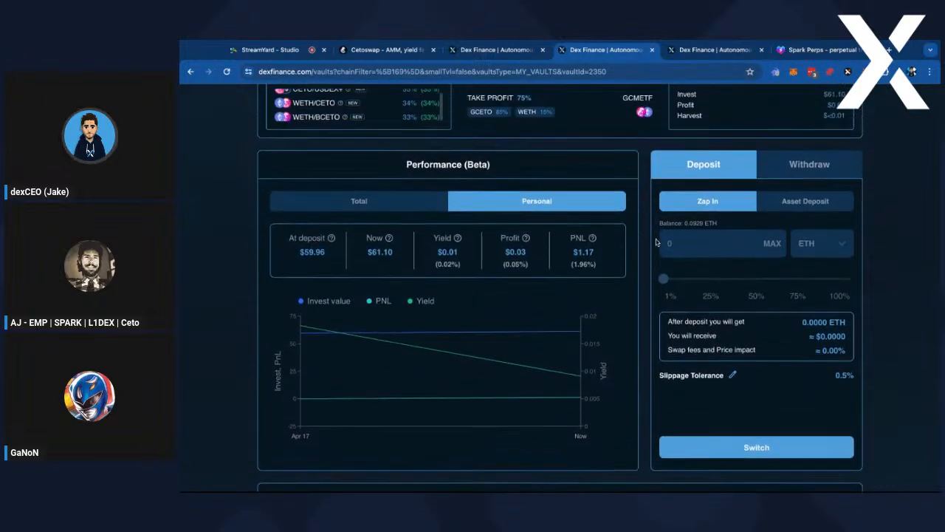
scroll(644, 368, "down", 4)
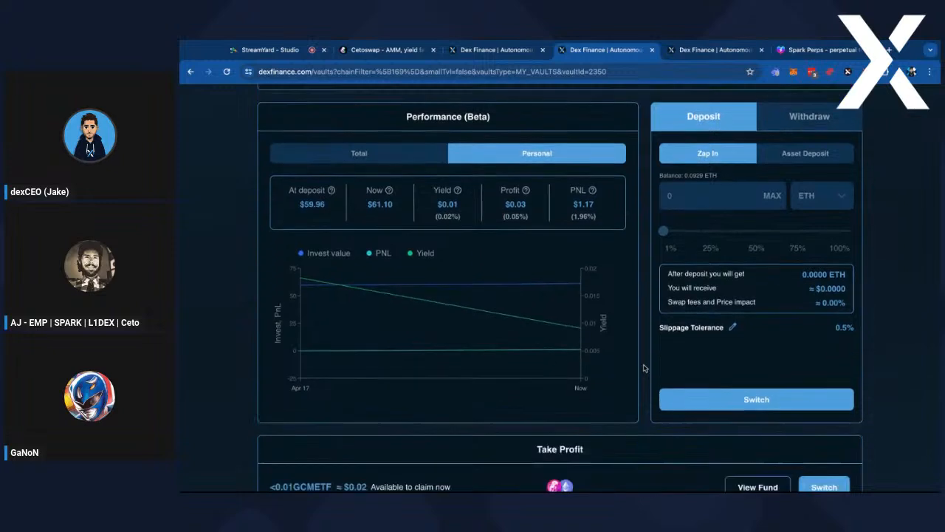
Switch to the gCeto Maxi (GCMETF) fund page and examine its price, TVL, and gCETO and WETH assets
left_click(712, 49)
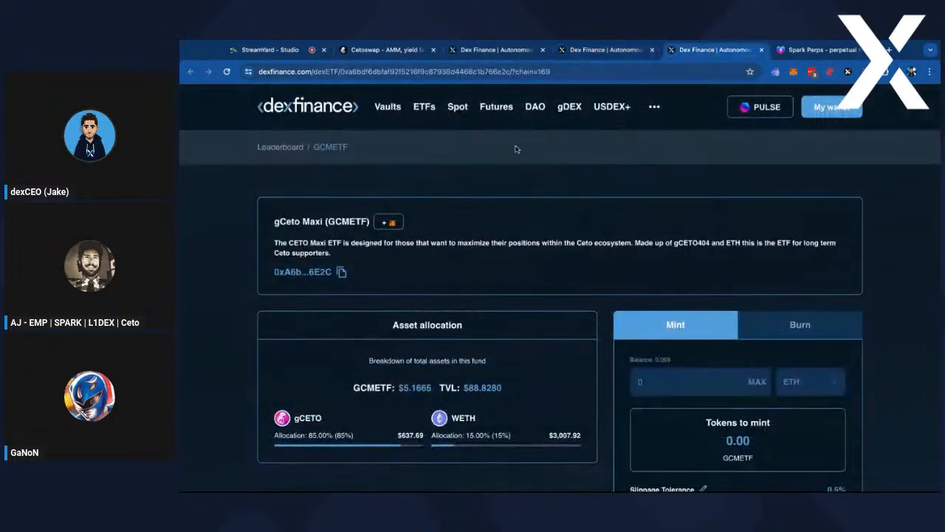
scroll(605, 237, "down", 1)
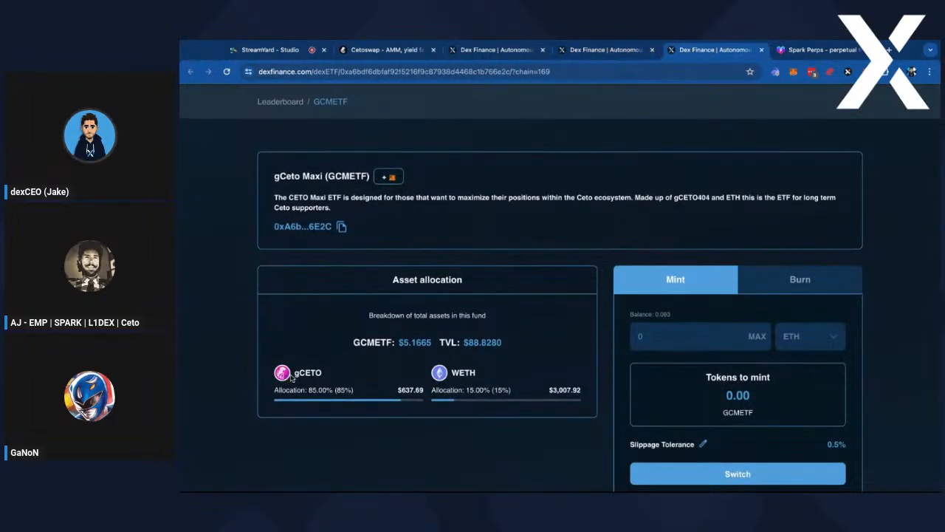
triple_click(296, 373)
left_click(296, 373)
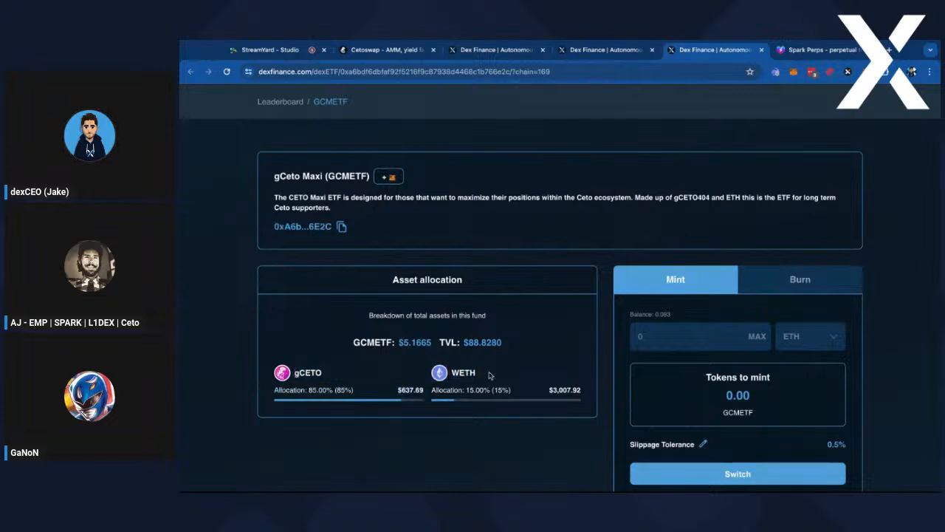
left_click_drag(511, 348, 390, 345)
left_click(386, 345)
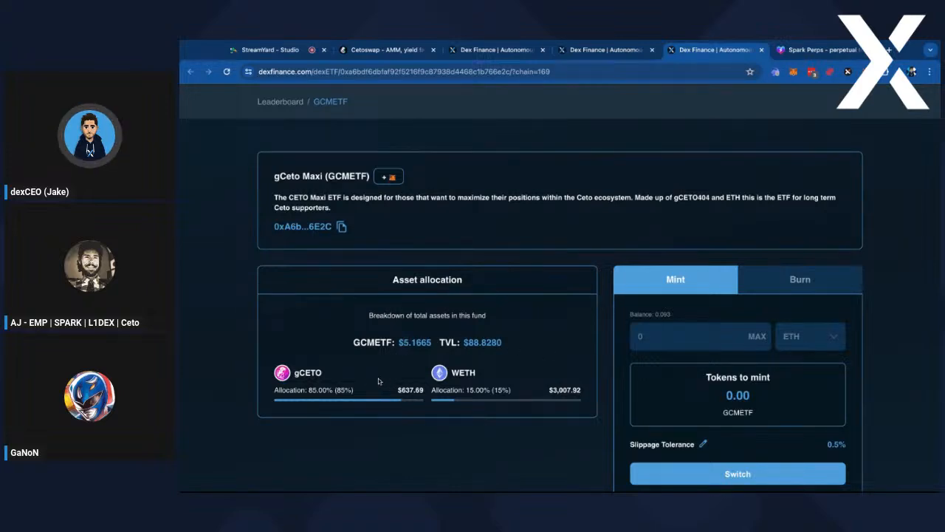
triple_click(514, 390)
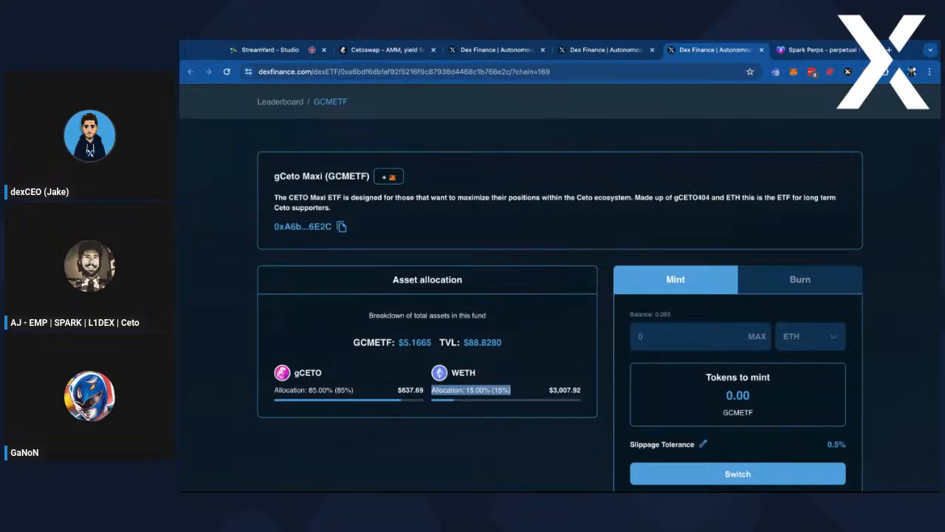
left_click(530, 401)
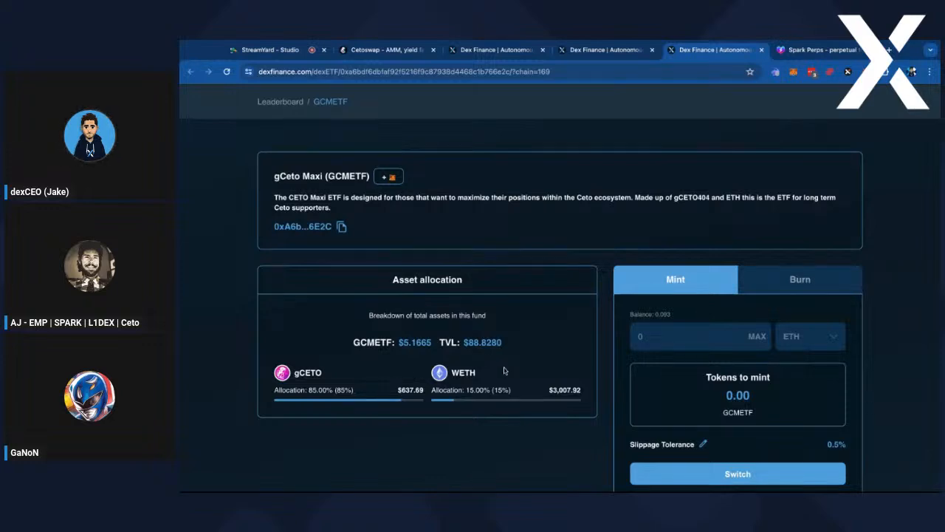
Examine the GCMETF fund's TVL in the asset allocation breakdown
scroll(511, 273, "down", 1)
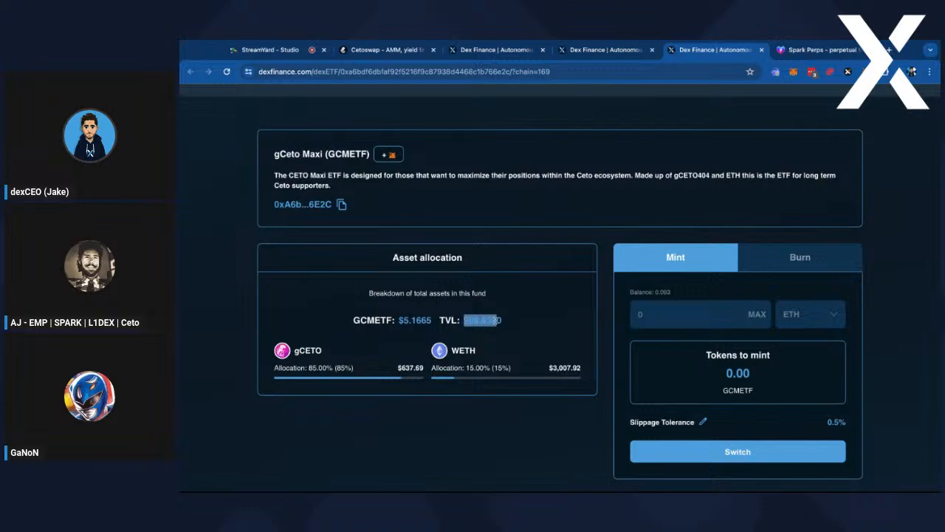
left_click_drag(506, 323, 463, 322)
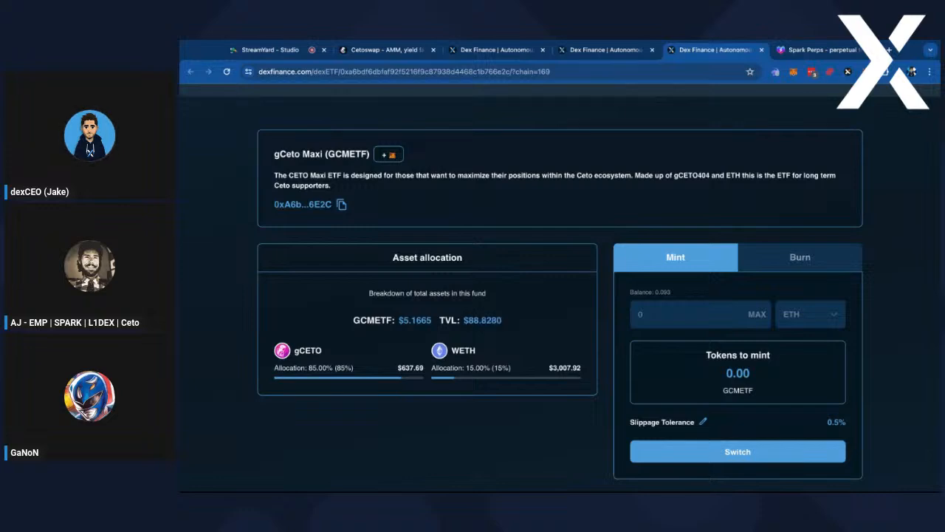
double_click(463, 323)
left_click(509, 326)
triple_click(515, 327)
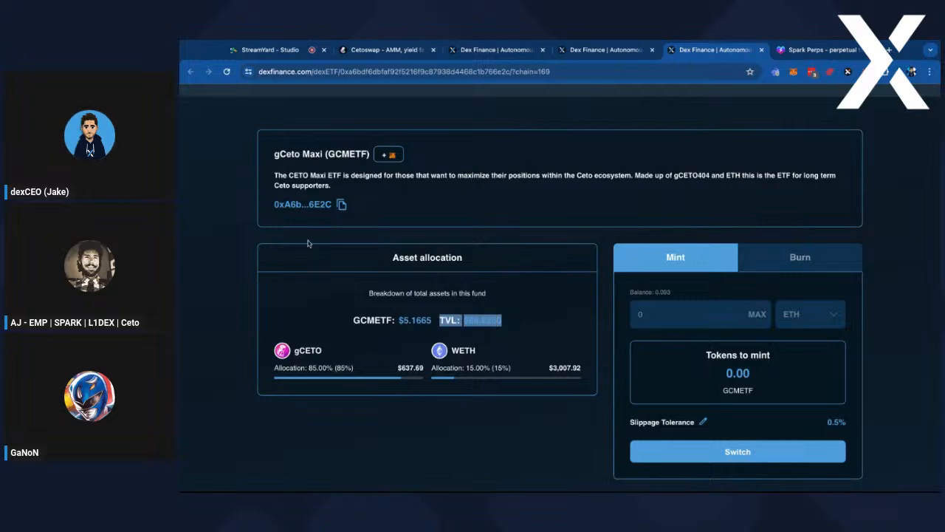
Compare the gCETO and WETH allocation percentages in the GCMETF fund
double_click(316, 368)
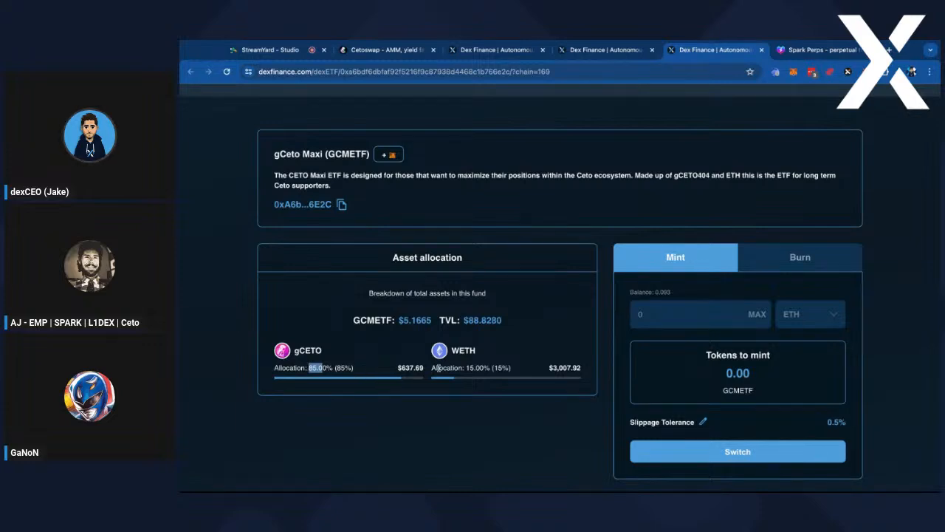
left_click_drag(438, 368, 494, 369)
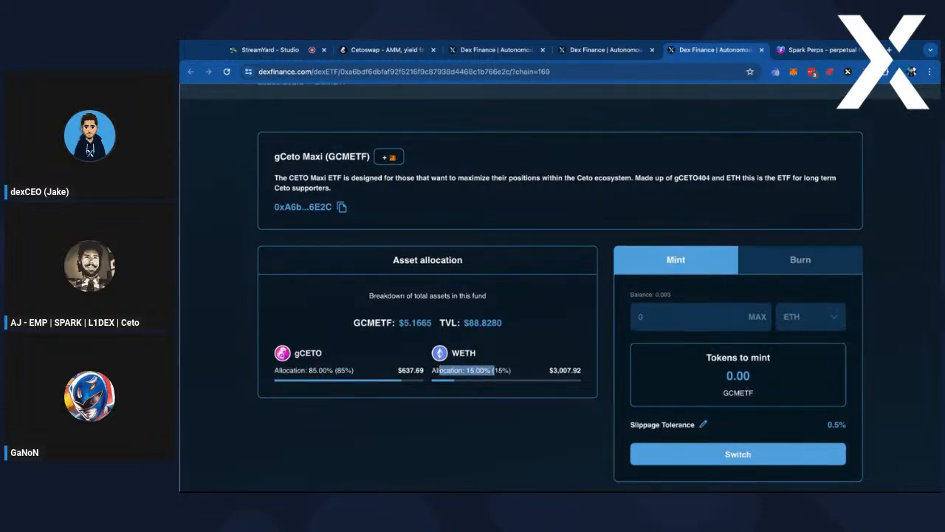
left_click(517, 352)
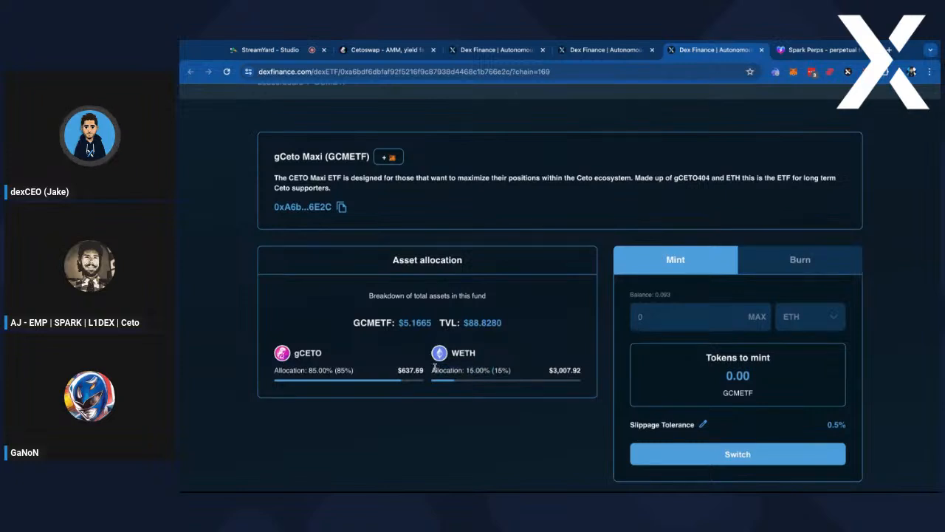
double_click(339, 362)
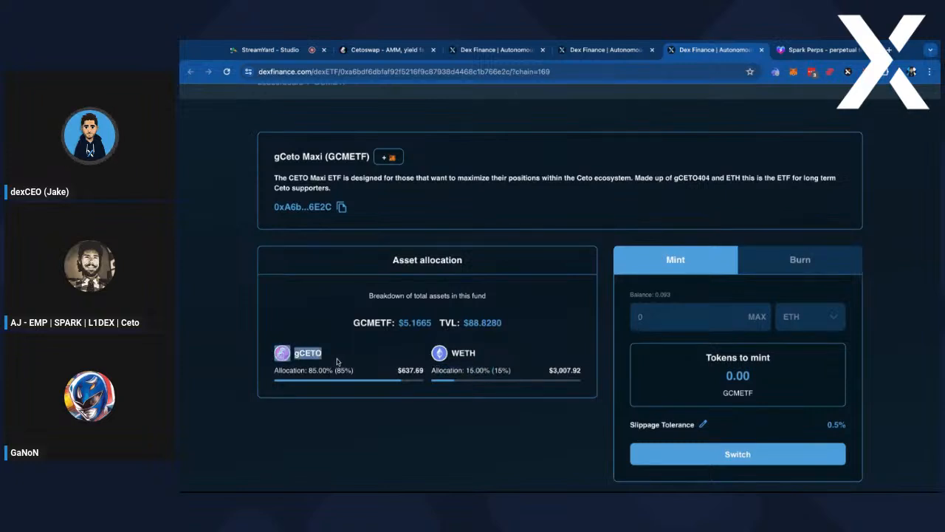
left_click(392, 374)
left_click_drag(458, 367, 510, 371)
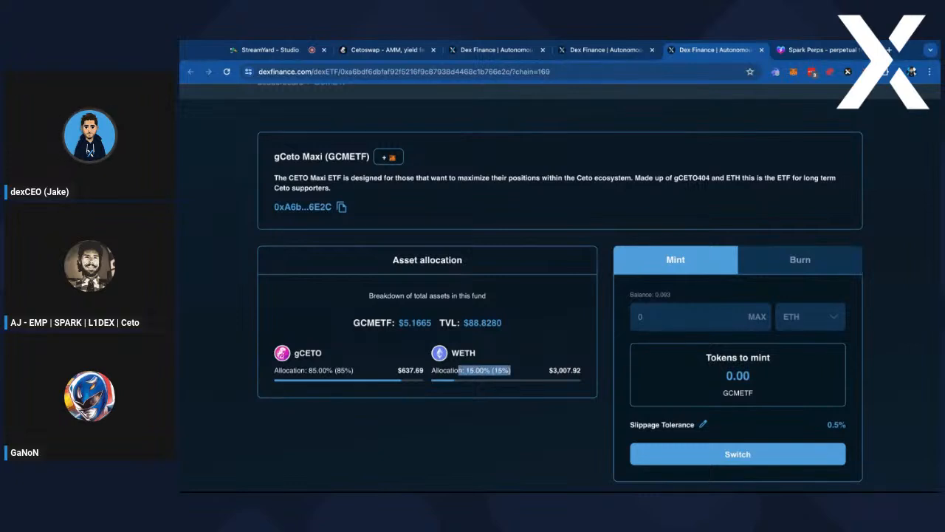
left_click(417, 371)
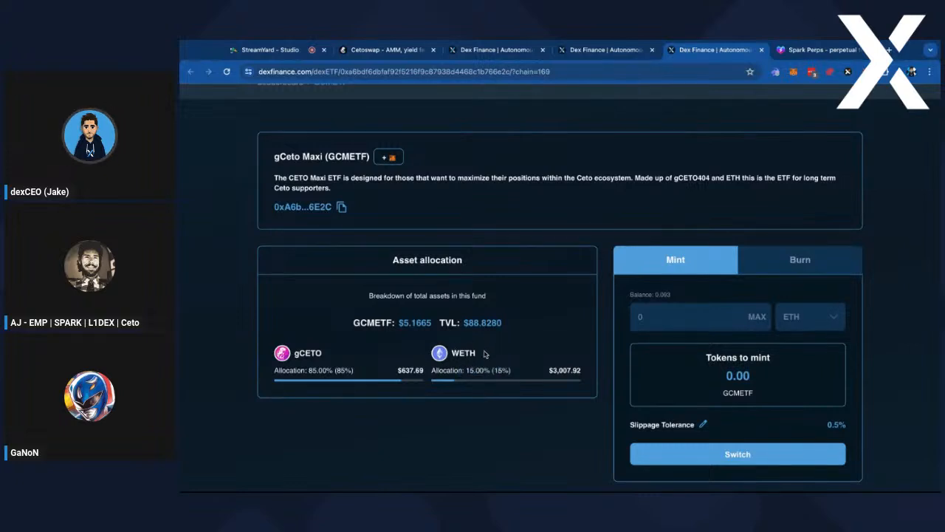
left_click_drag(509, 370, 474, 368)
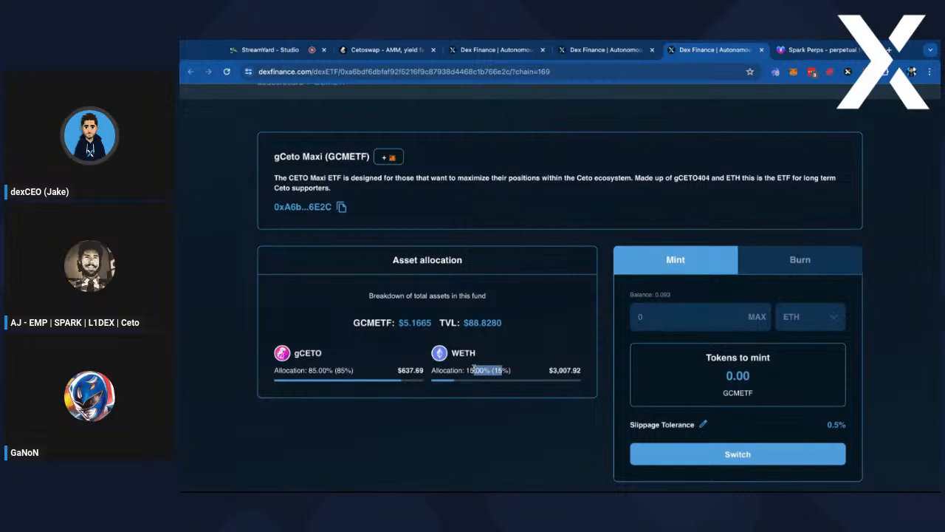
mouse_move(354, 370)
left_mouse_down()
mouse_move(314, 377)
mouse_move(348, 371)
left_mouse_up()
left_click(317, 376)
left_click(314, 369)
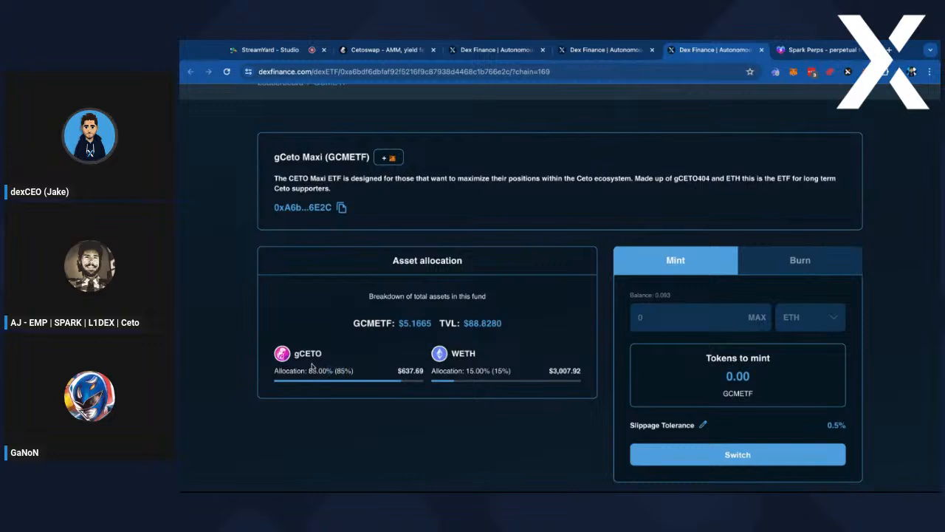
Review the GCMETF fund's TVL in relation to its gCETO and WETH allocation shares
double_click(462, 325)
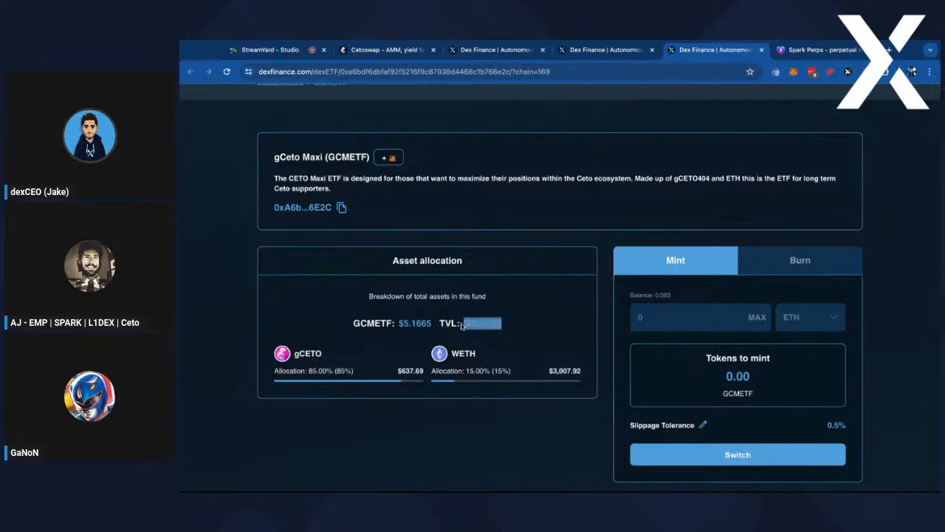
left_click(365, 362)
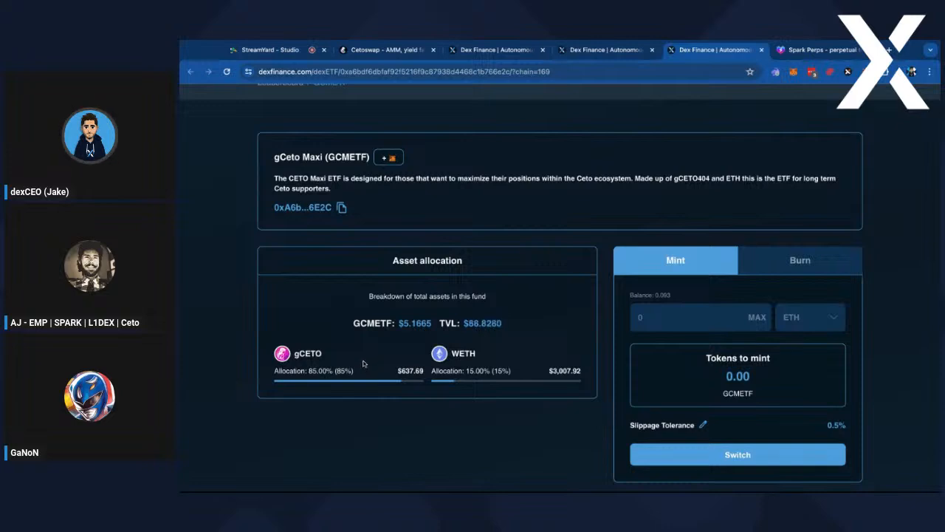
left_click_drag(334, 371, 354, 370)
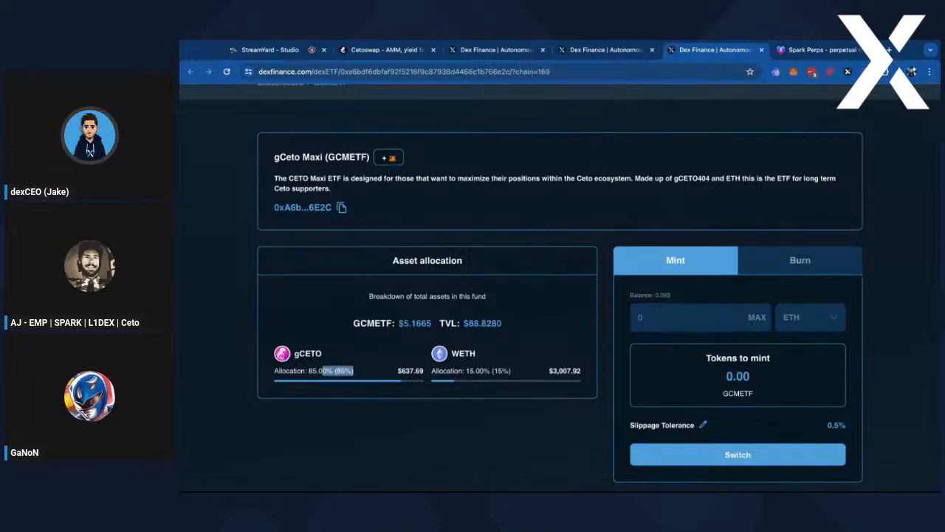
left_click_drag(464, 323, 503, 324)
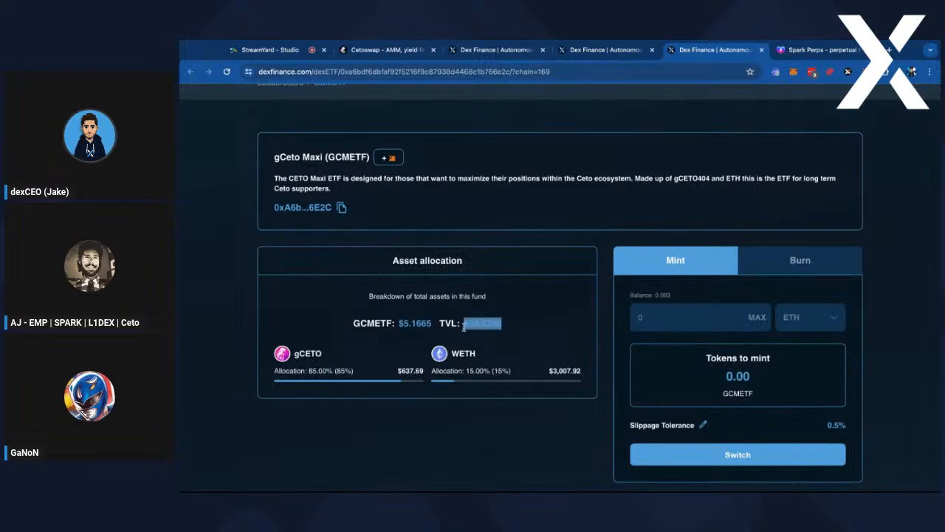
triple_click(441, 323)
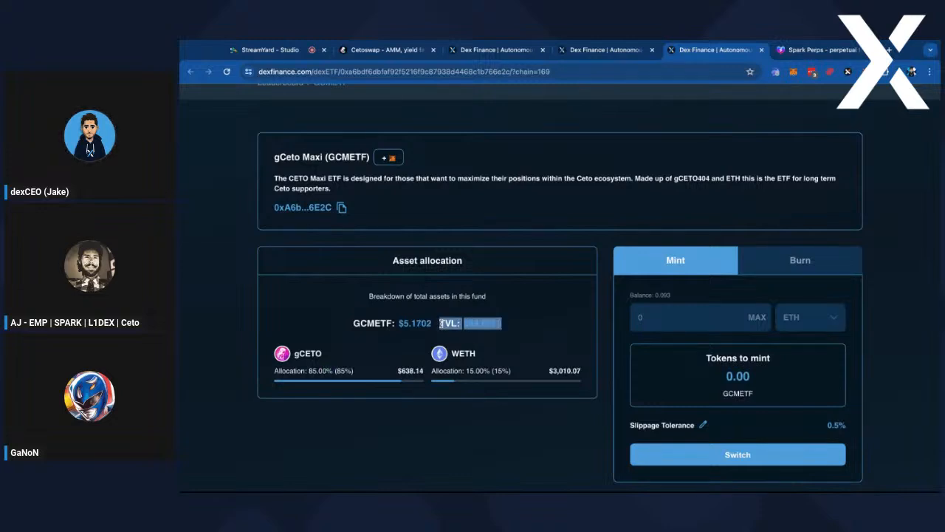
left_click(538, 322)
triple_click(440, 323)
left_click(441, 325)
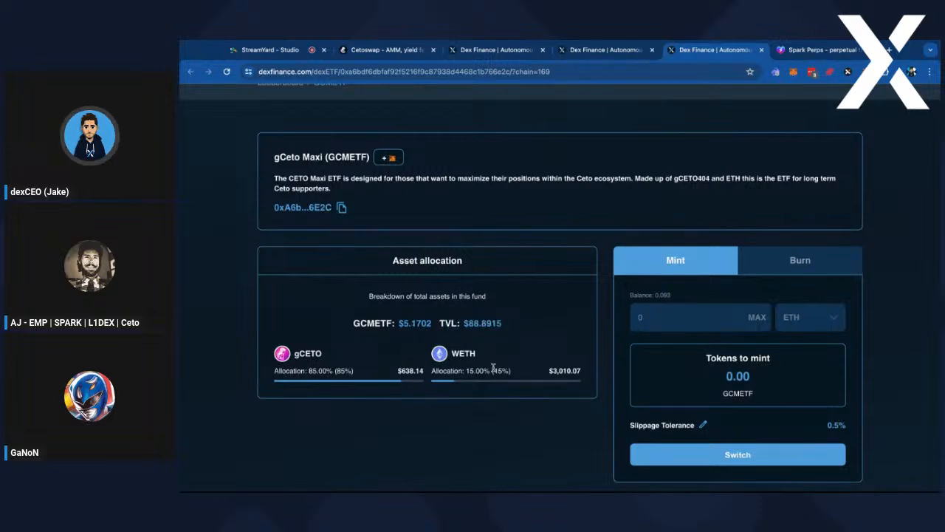
triple_click(332, 370)
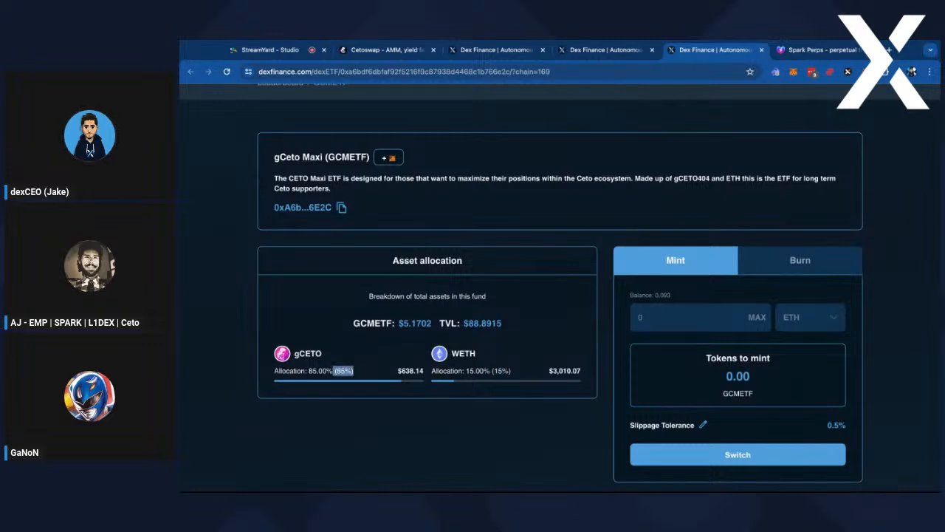
triple_click(461, 368)
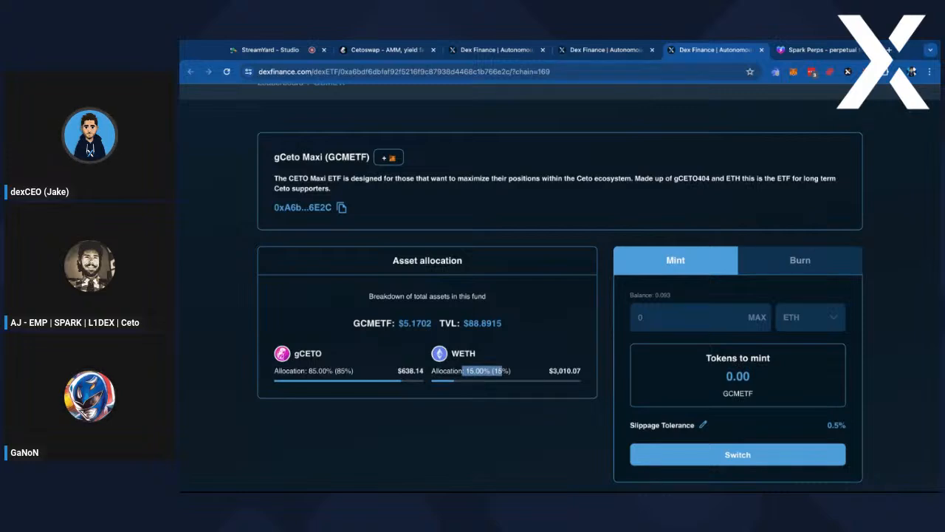
Leave the GCMETF fund and open the Blue Chip Growth vault from the list of own vaults
scroll(545, 119, "up", 2)
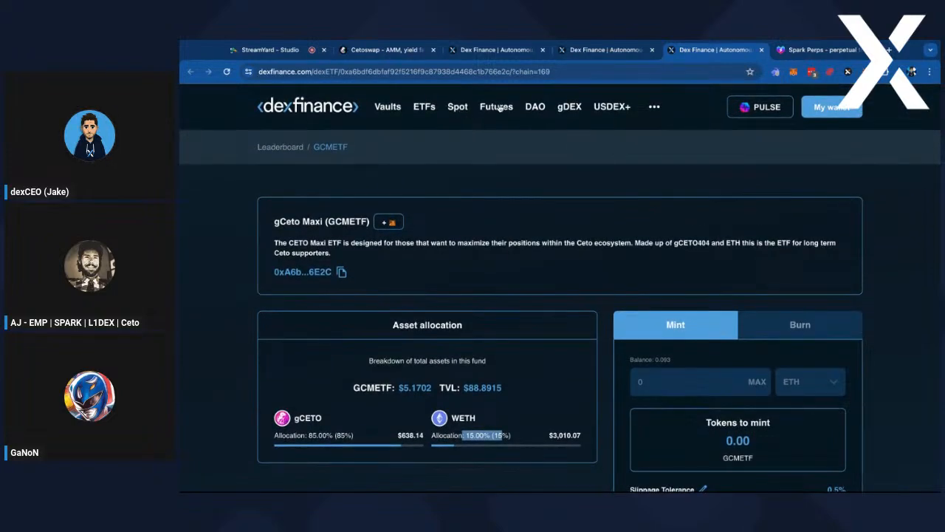
left_click(293, 152)
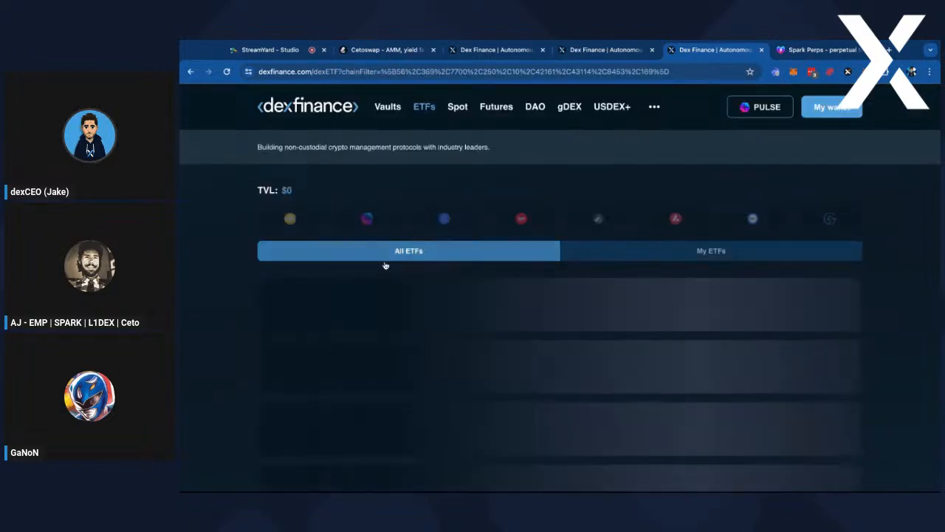
left_click(388, 107)
scroll(352, 175, "down", 3)
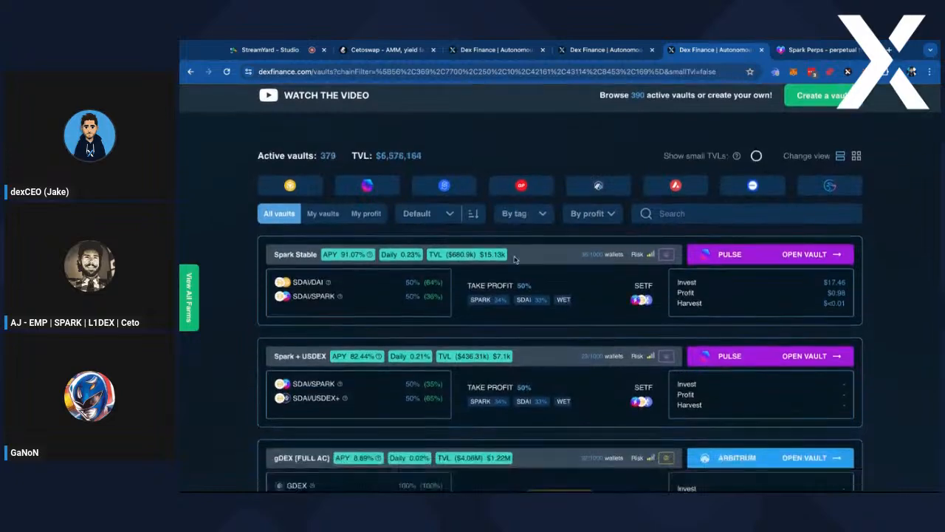
left_click(323, 171)
scroll(678, 242, "down", 1)
left_click(831, 284)
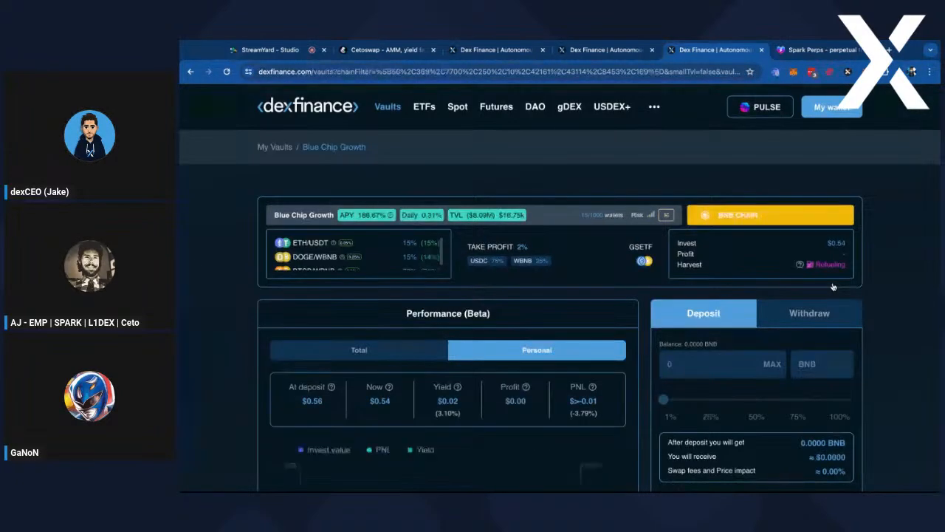
Examine the Blue Chip Growth vault's personal performance and open its take-profit fund
scroll(675, 284, "down", 1)
scroll(675, 284, "down", 2)
scroll(555, 298, "up", 3)
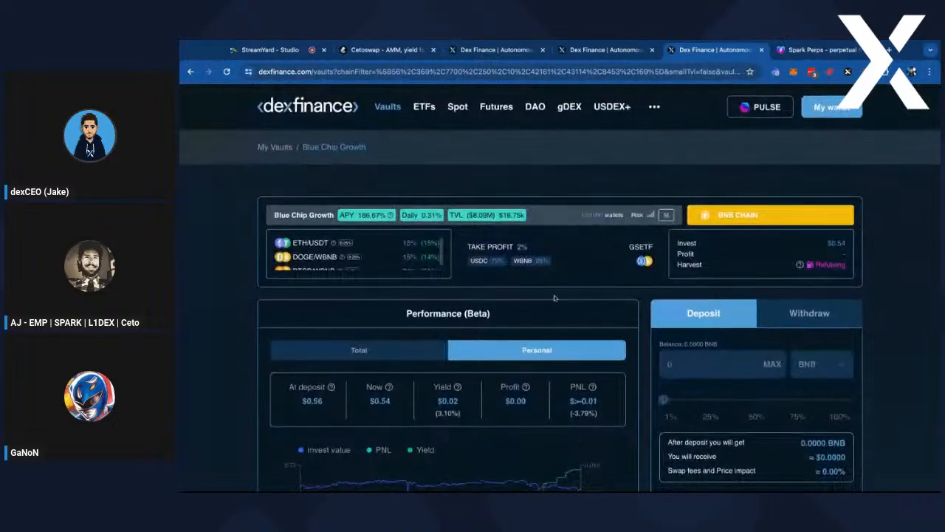
scroll(554, 298, "down", 4)
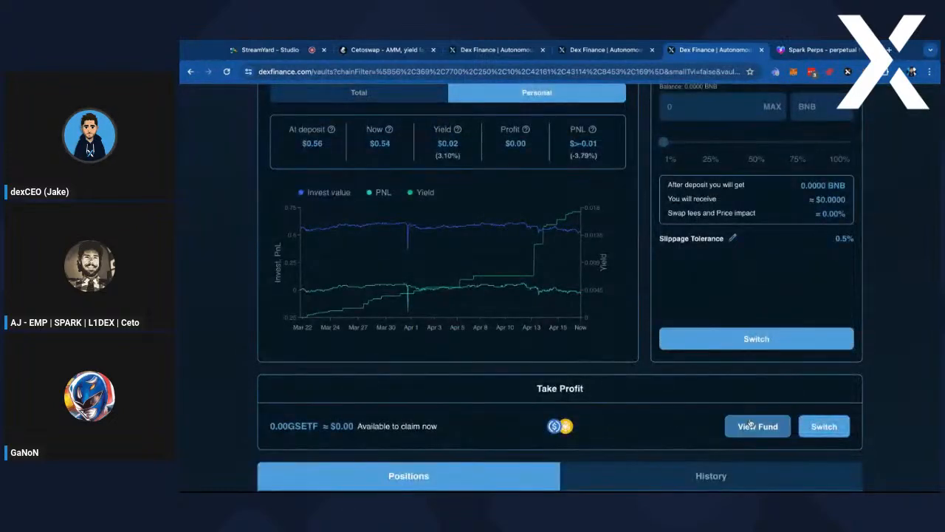
left_click(751, 427)
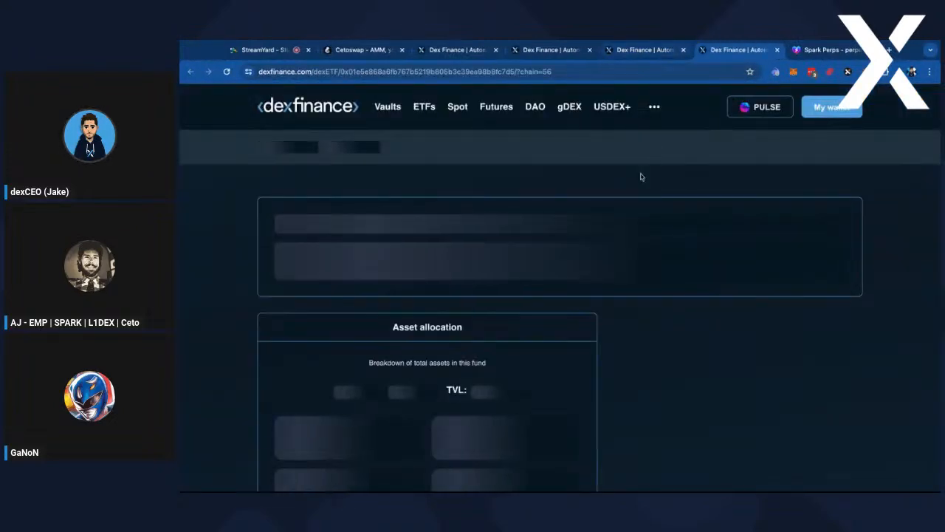
scroll(643, 170, "down", 3)
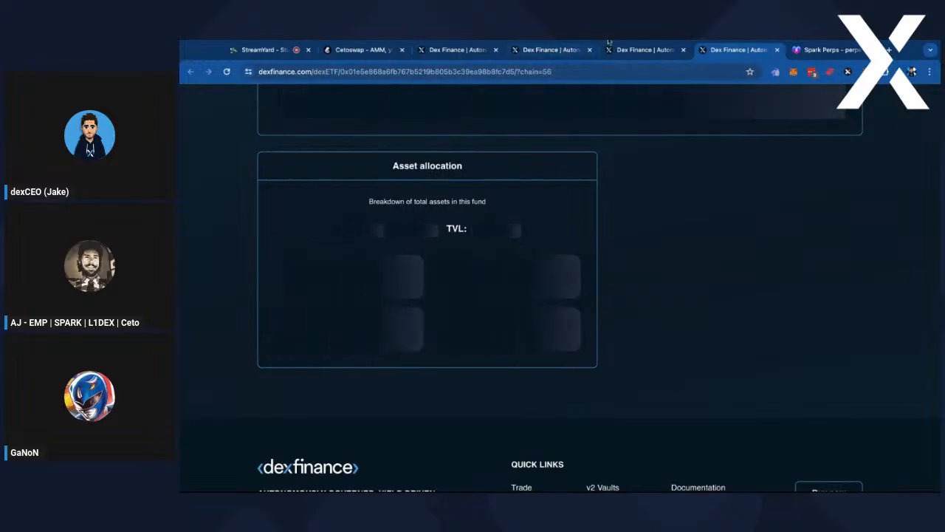
Close the duplicate gCETO MAXI tab and the Blue Chip Growth tab, and return to the remaining gCETO MAXI vault page
left_click(600, 54)
left_click(542, 53)
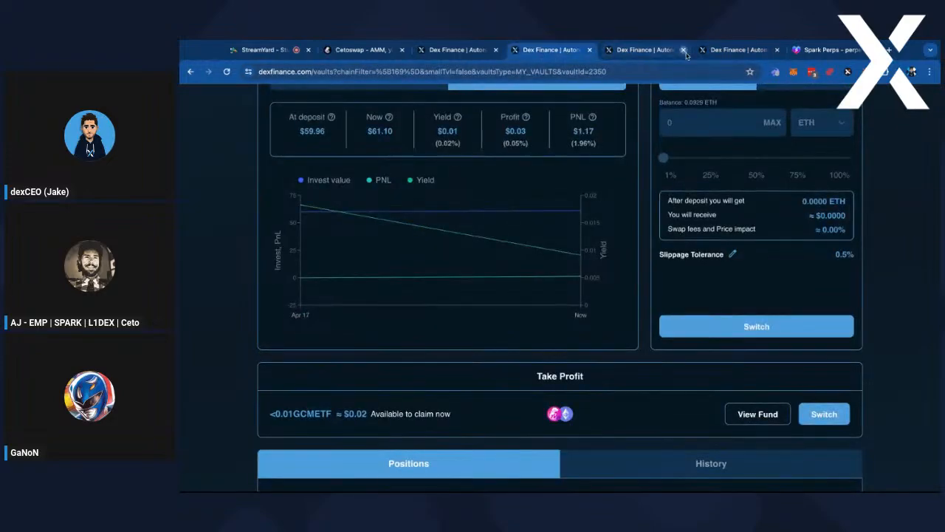
left_click(589, 49)
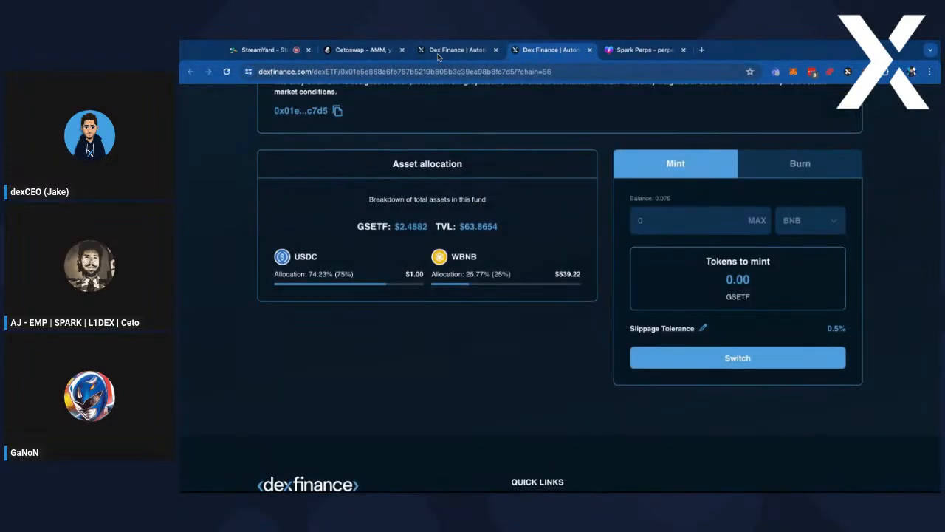
left_click(447, 51)
scroll(440, 265, "up", 5)
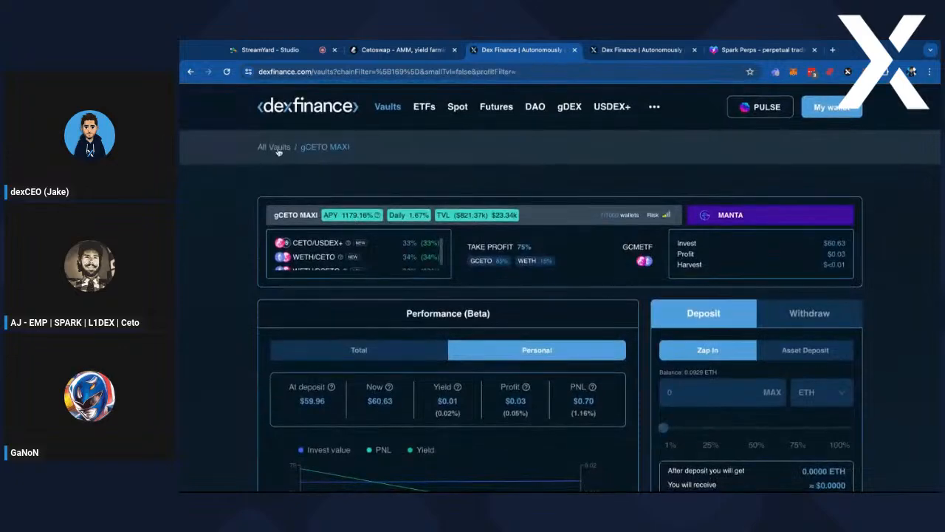
Return to the vaults list and show only own vaults on the Base chain
left_click(278, 148)
left_click(743, 237)
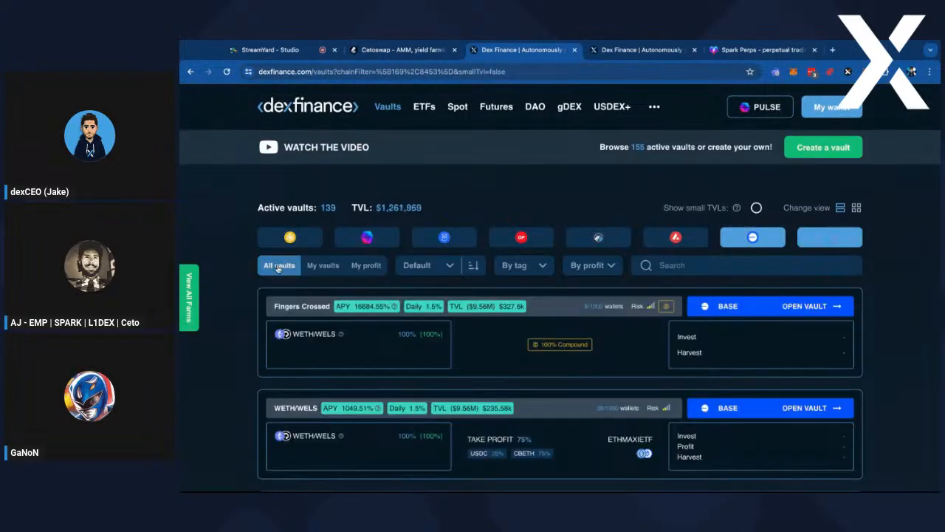
left_click(323, 266)
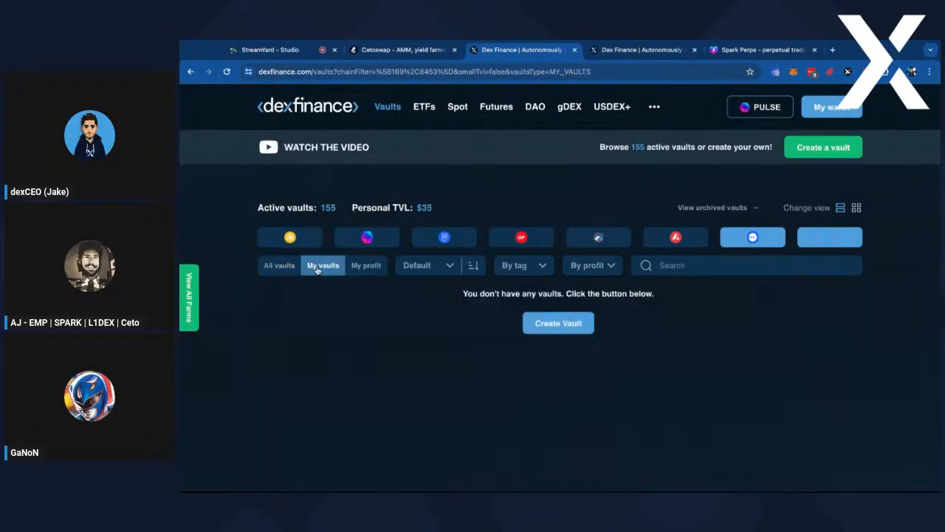
left_click(805, 241)
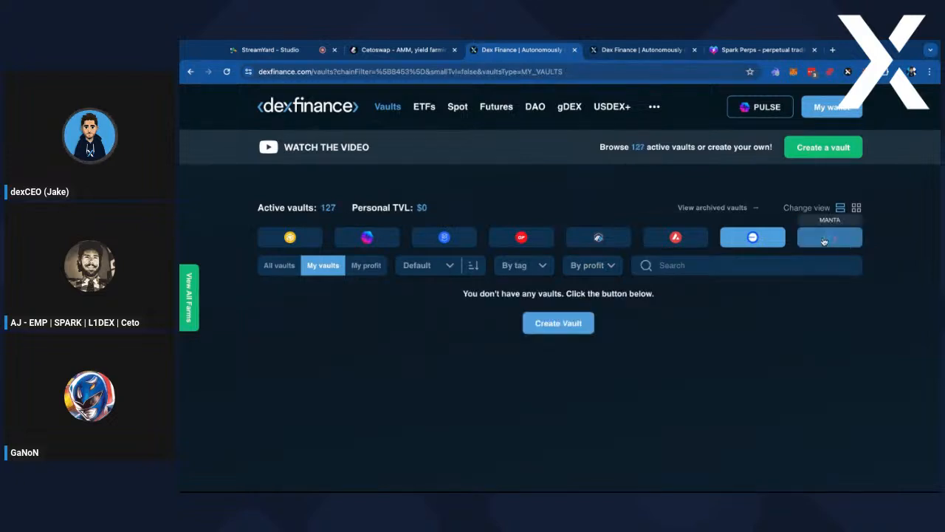
Review the Grey Swan ETF's asset allocation, and clear the Base filter from the list of own vaults
left_click(634, 49)
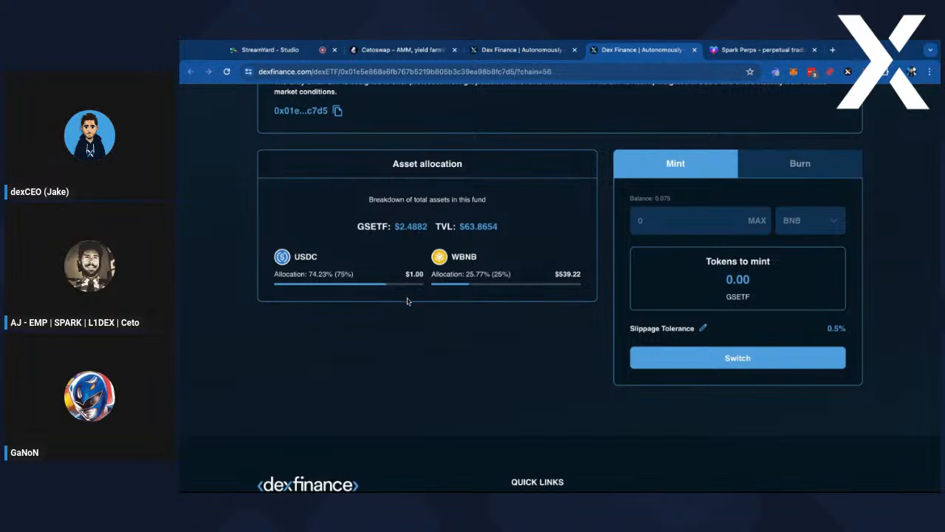
scroll(407, 301, "up", 1)
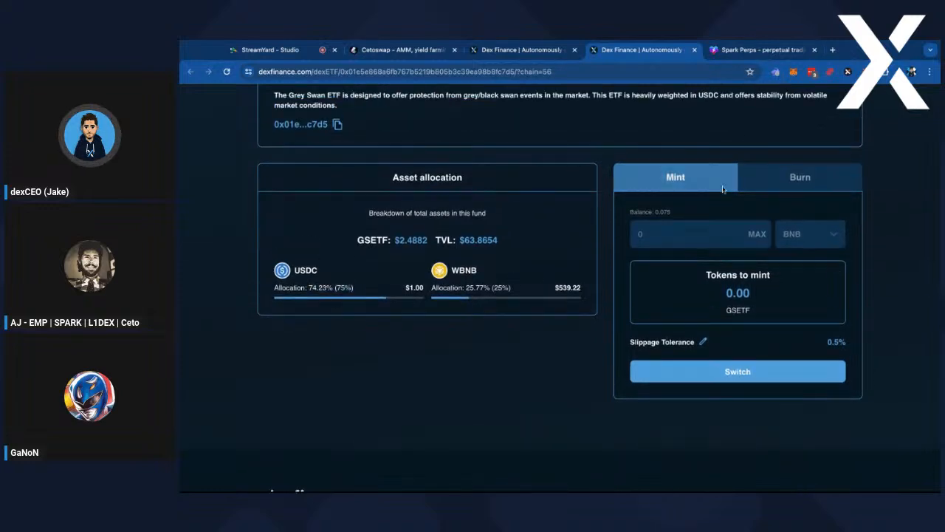
left_click(534, 51)
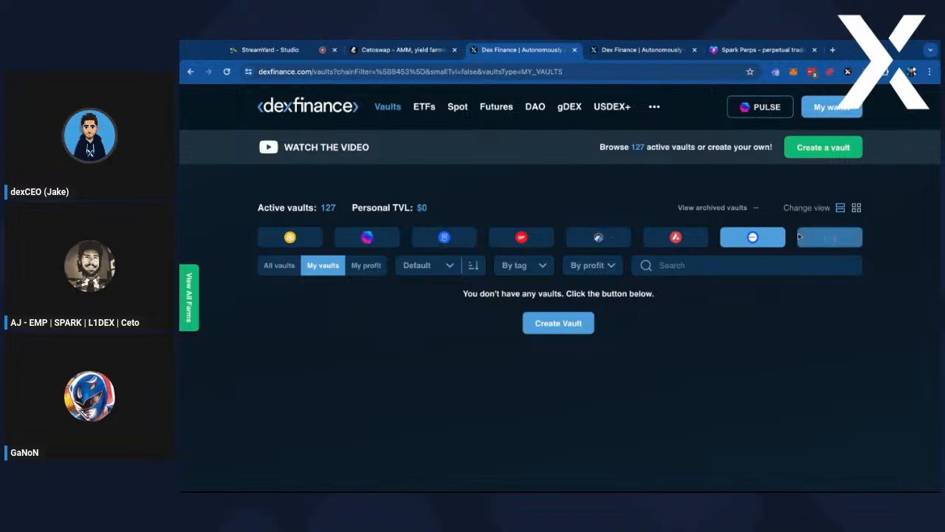
left_click(763, 243)
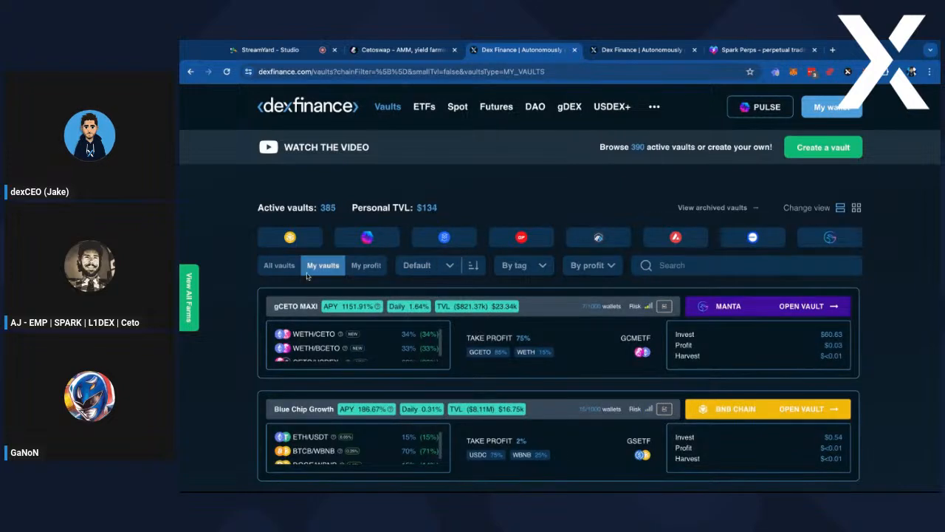
List all vaults on the Base chain and examine the Fingers Crossed vault's WETH/WELS position and TVL
left_click(282, 265)
left_click(752, 238)
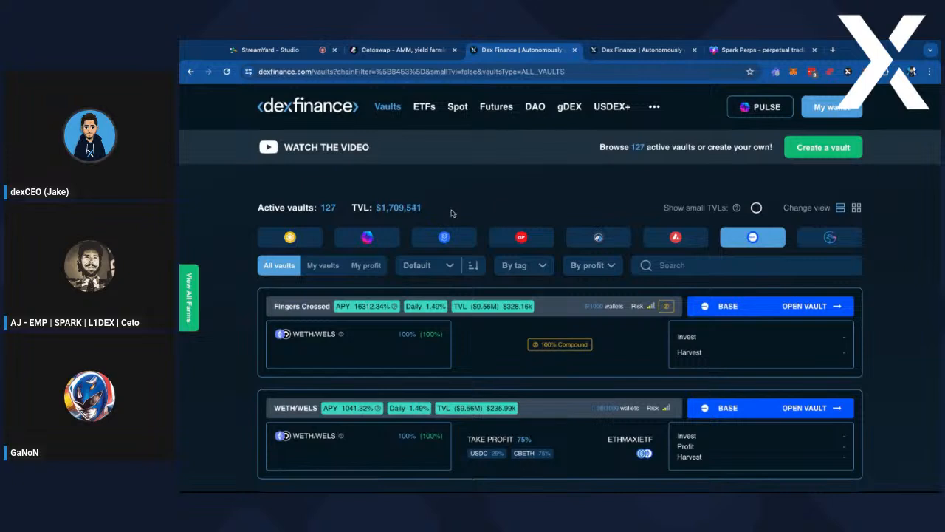
scroll(450, 210, "down", 2)
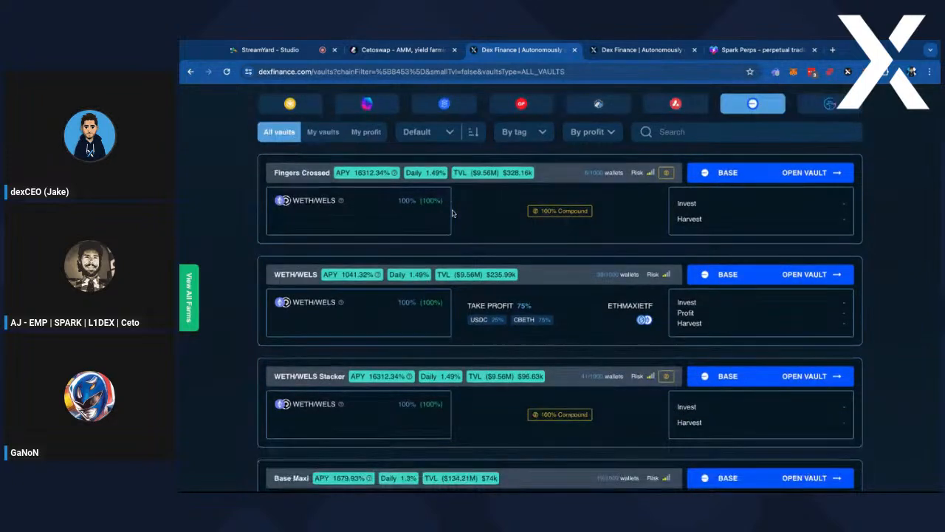
left_click_drag(358, 201, 292, 201)
left_click(559, 176)
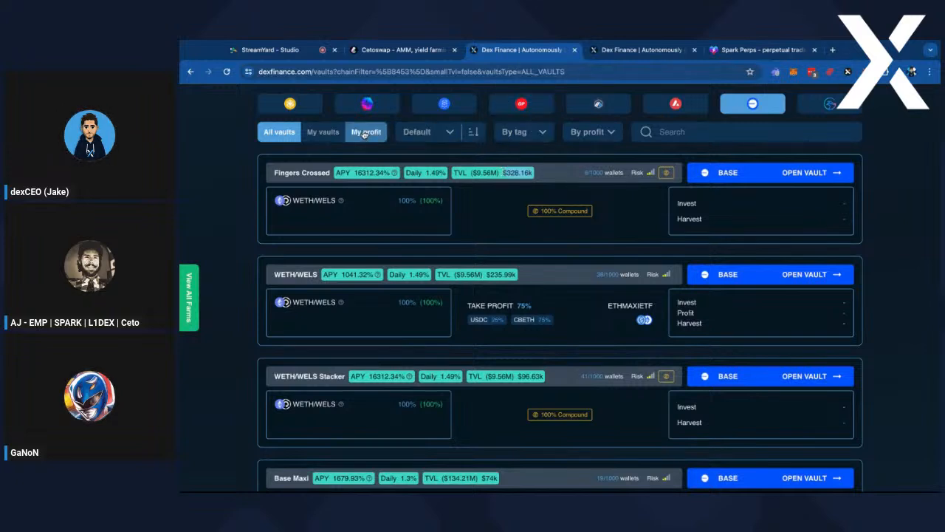
Show own vaults on the Manta chain and examine the farms and TVL of the gCETO MAXI and neighbouring vaults
left_click(323, 131)
left_click(760, 107)
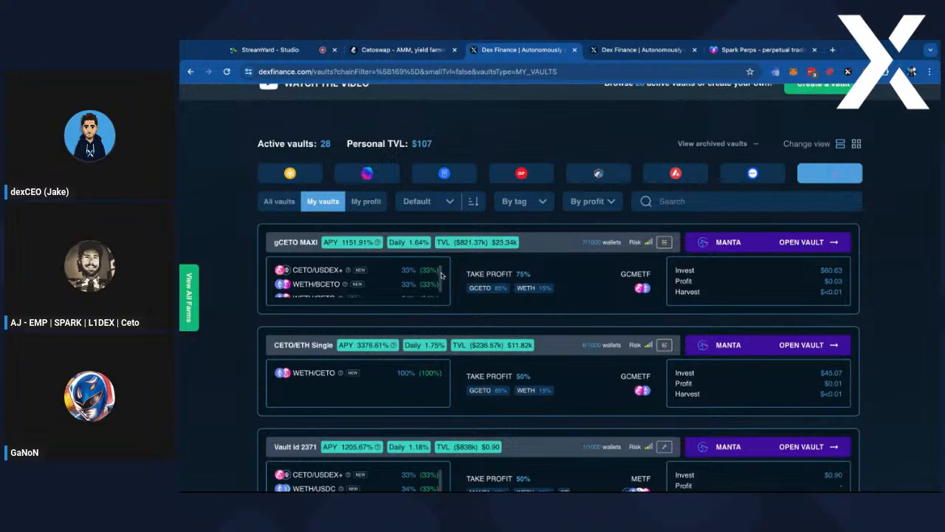
scroll(380, 278, "down", 1)
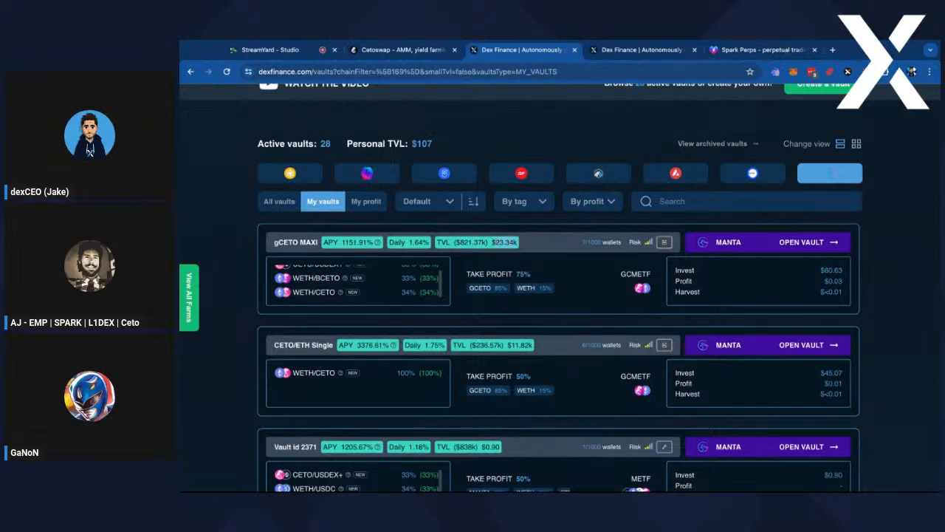
scroll(560, 288, "down", 1)
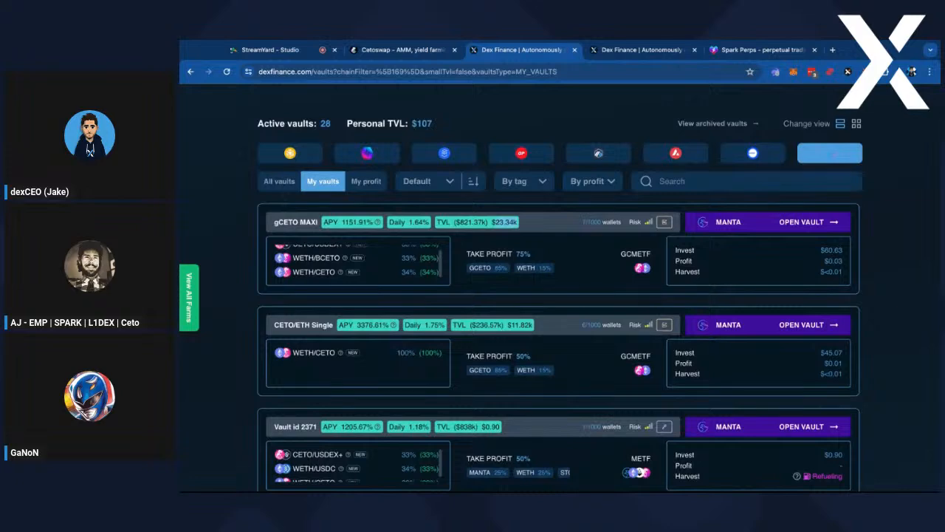
scroll(560, 288, "down", 5)
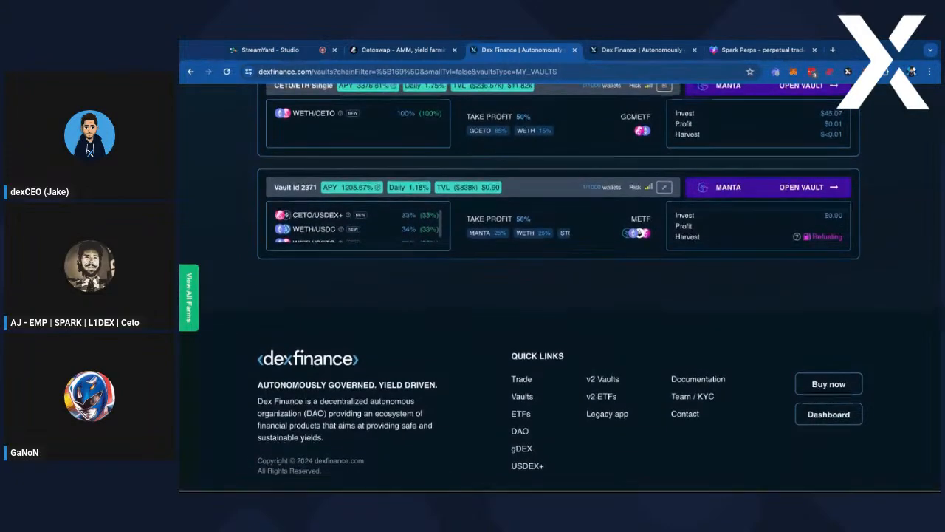
scroll(575, 116, "up", 6)
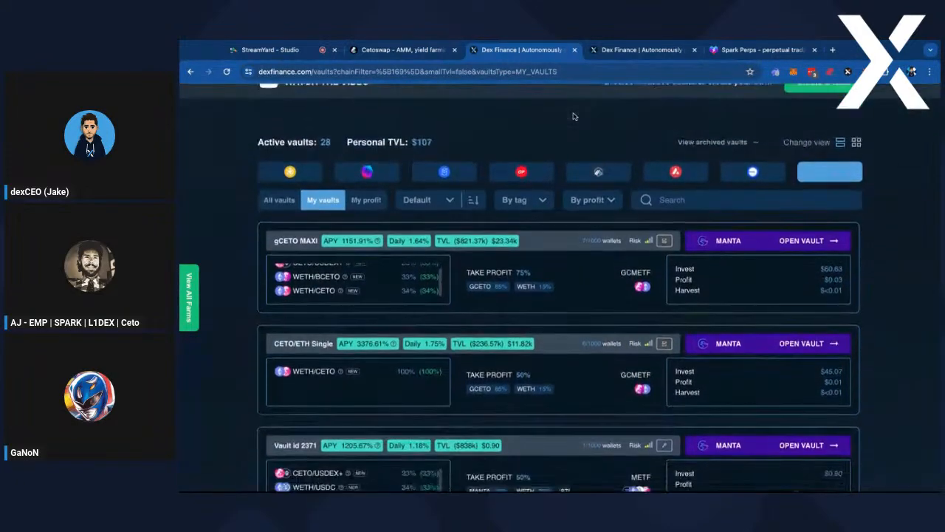
scroll(575, 116, "up", 1)
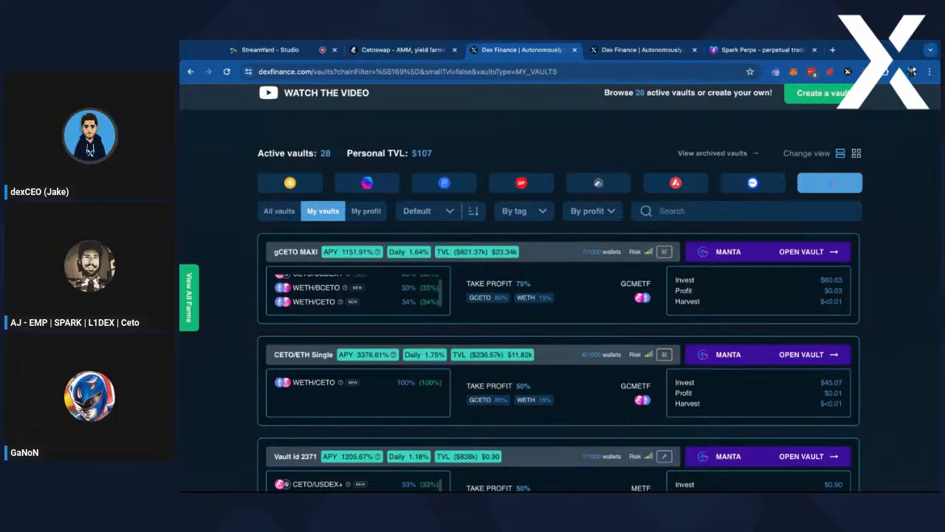
scroll(569, 254, "down", 5)
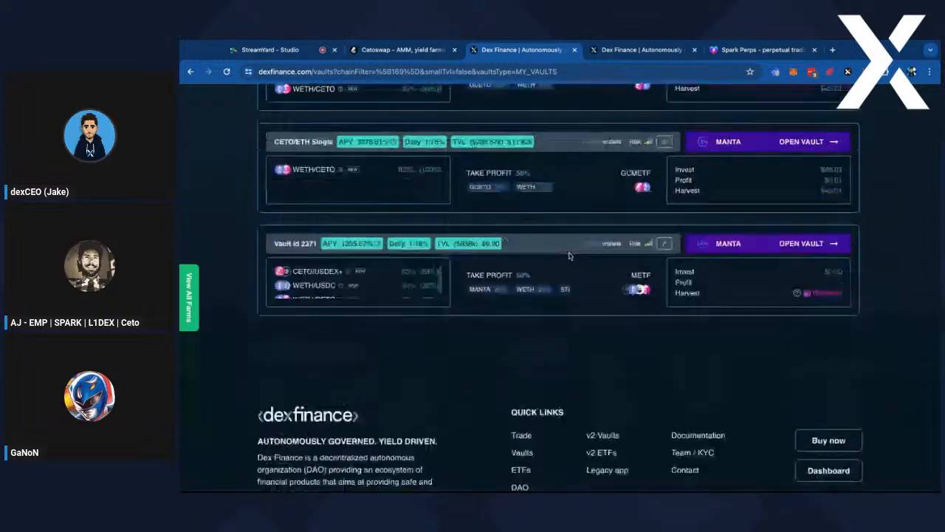
Open the USDEX/USDC Classic vault from the list of all Manta vaults and examine its performance chart
scroll(570, 255, "up", 10)
left_click(280, 269)
scroll(792, 285, "down", 2)
left_click(838, 282)
scroll(703, 295, "down", 2)
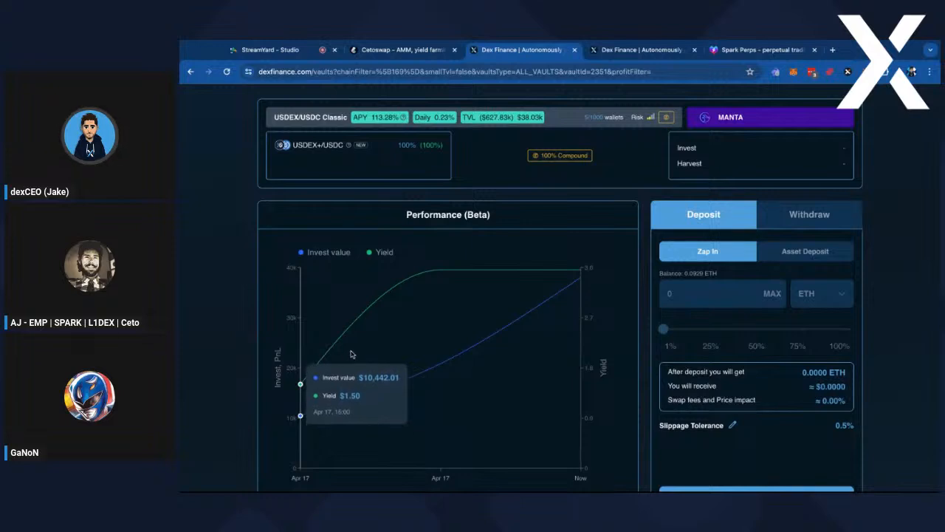
scroll(443, 311, "up", 1)
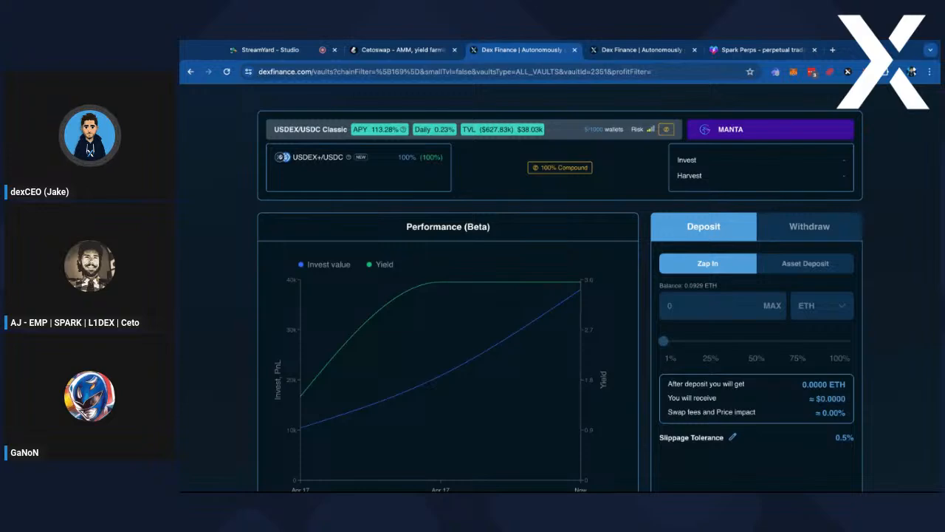
Return to the list of all Manta vaults and browse the Dry Powder, USDEX+/USDC full, gCETO MAXI and bCeto/WETH vaults
scroll(517, 296, "up", 2)
left_click(277, 147)
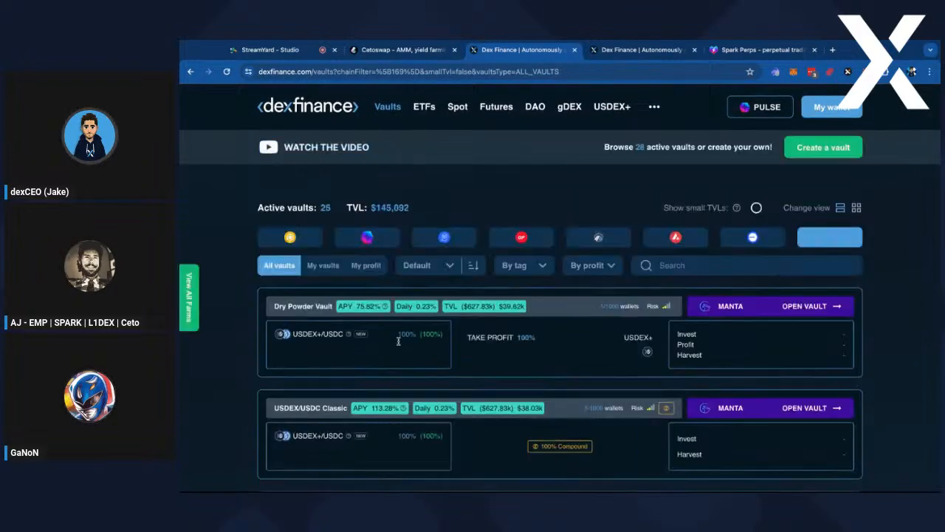
scroll(644, 335, "down", 2)
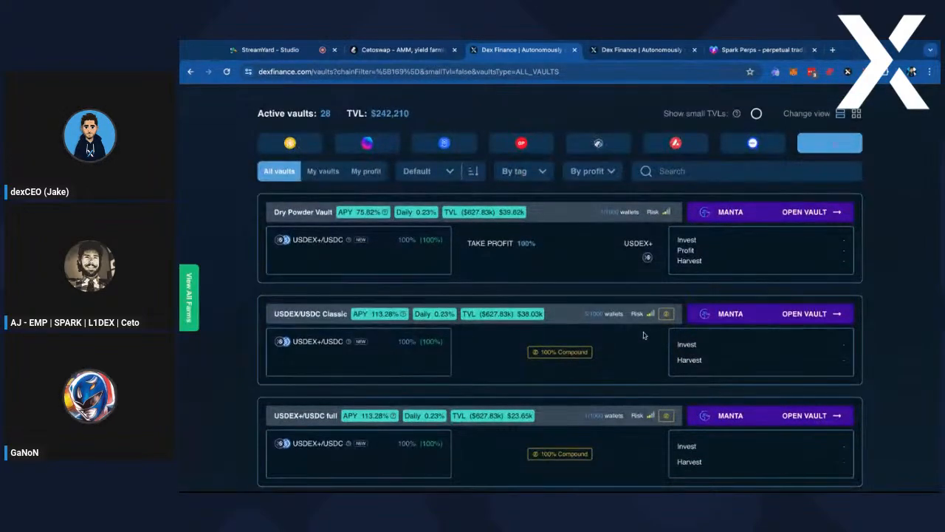
scroll(684, 333, "down", 1)
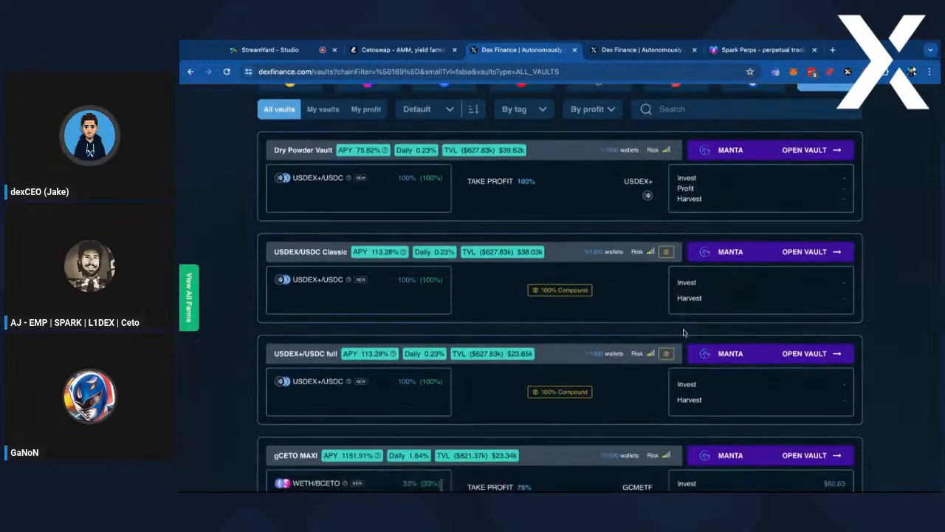
scroll(683, 332, "down", 1)
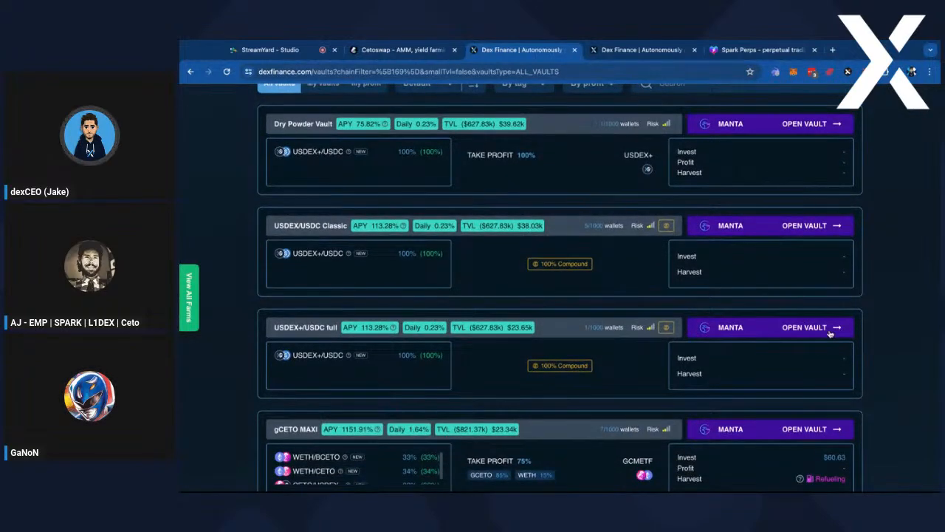
scroll(830, 334, "down", 2)
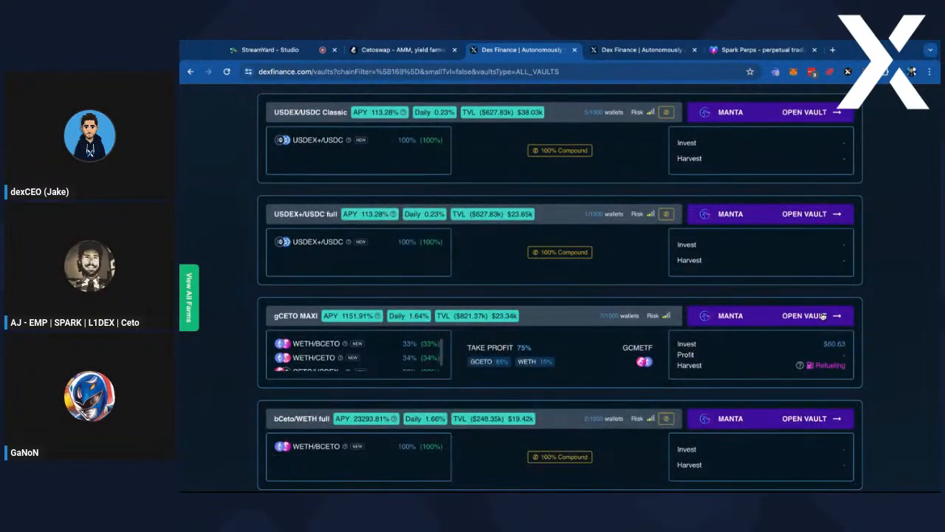
Open the gCETO MAXI vault and examine its personal performance figures and chart
left_click(823, 316)
scroll(613, 331, "down", 1)
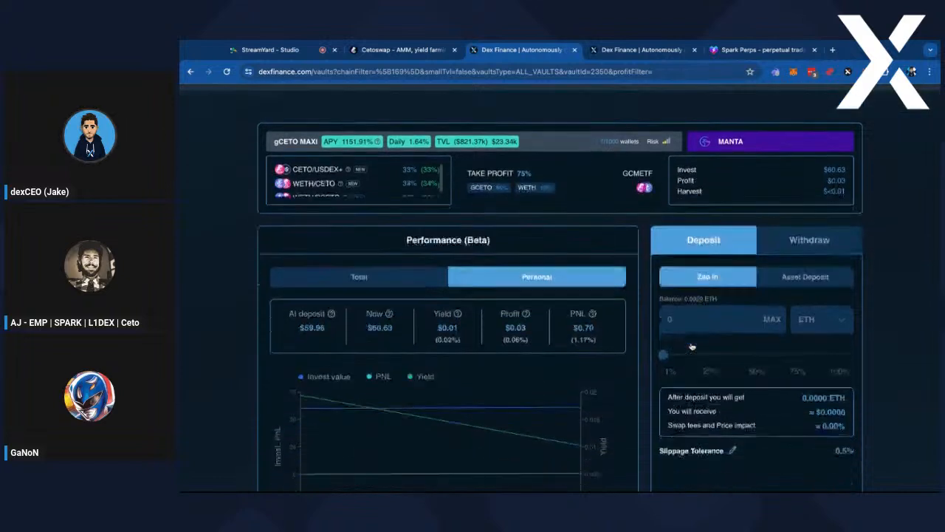
scroll(613, 330, "down", 1)
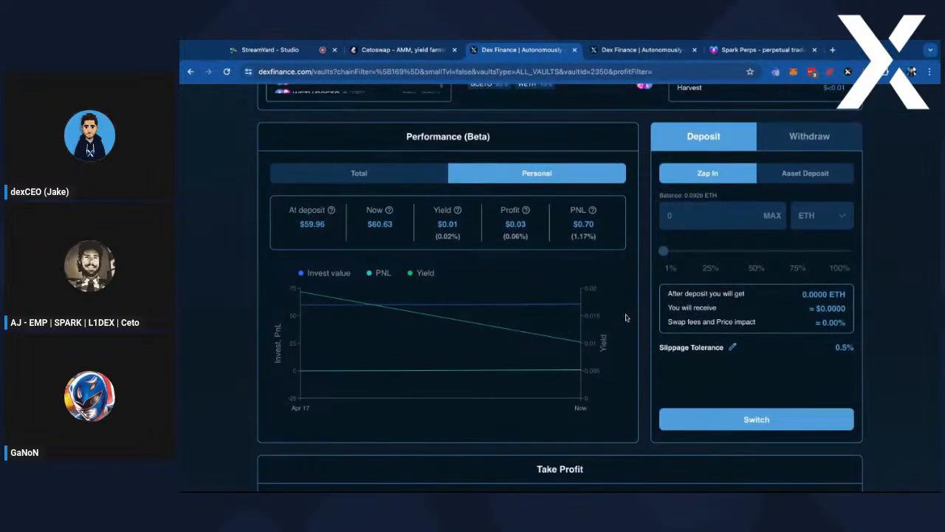
scroll(645, 304, "up", 1)
scroll(645, 304, "down", 1)
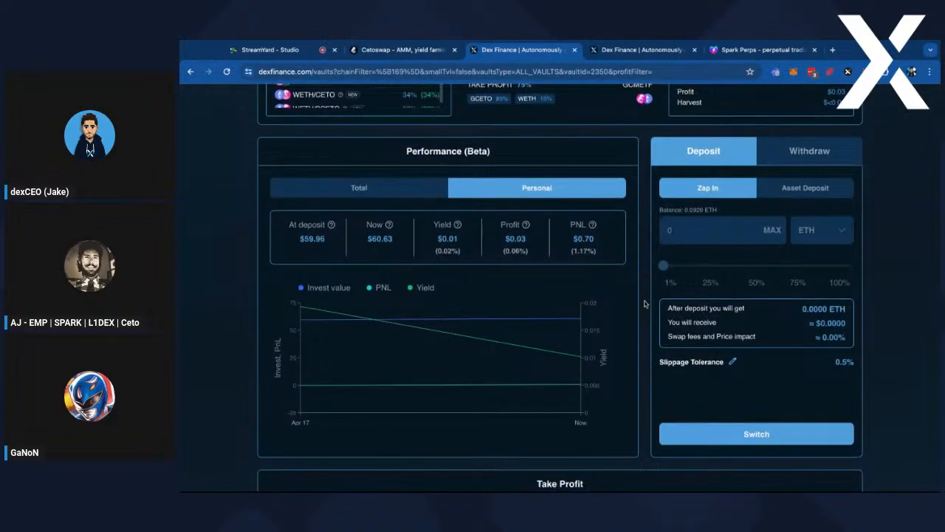
scroll(560, 296, "up", 1)
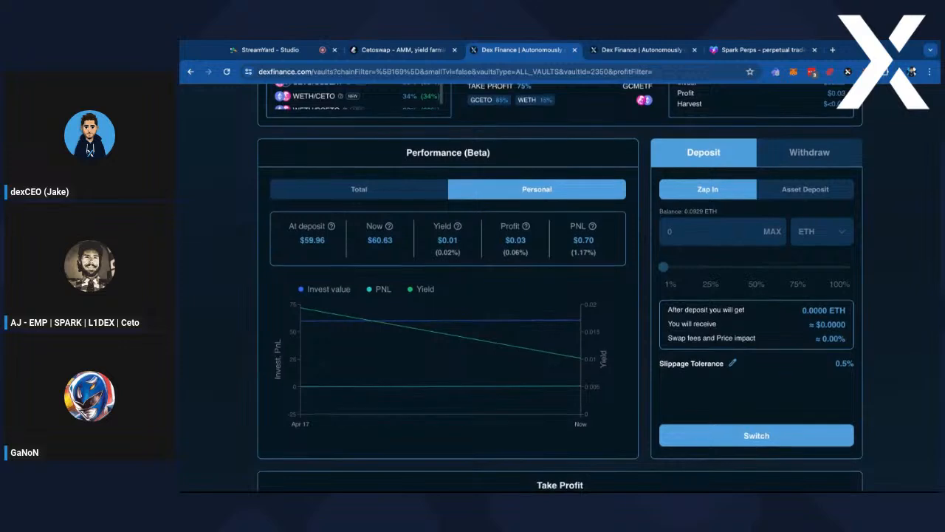
scroll(645, 284, "up", 1)
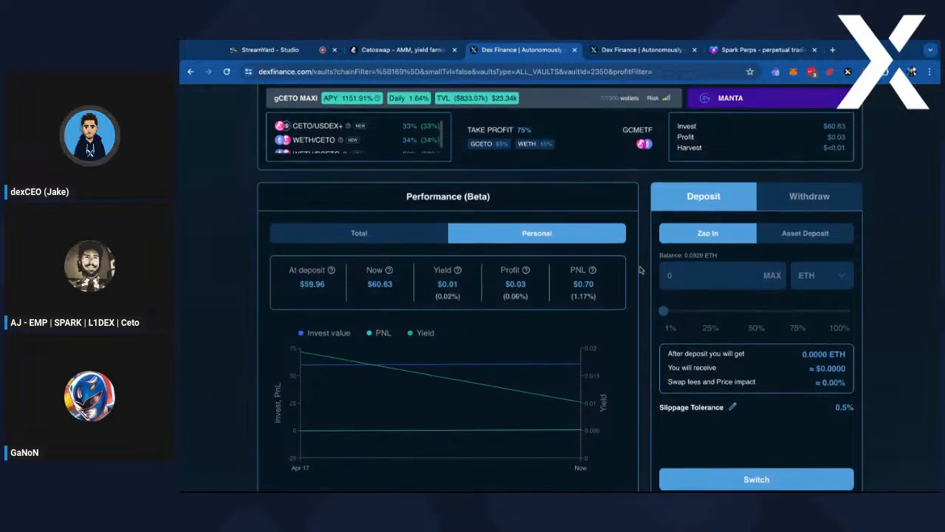
Review the CETO/USDEX+, WETH/CETO and WETH/BCETO farm allocations in the gCETO MAXI vault
triple_click(465, 132)
left_click_drag(332, 125, 342, 151)
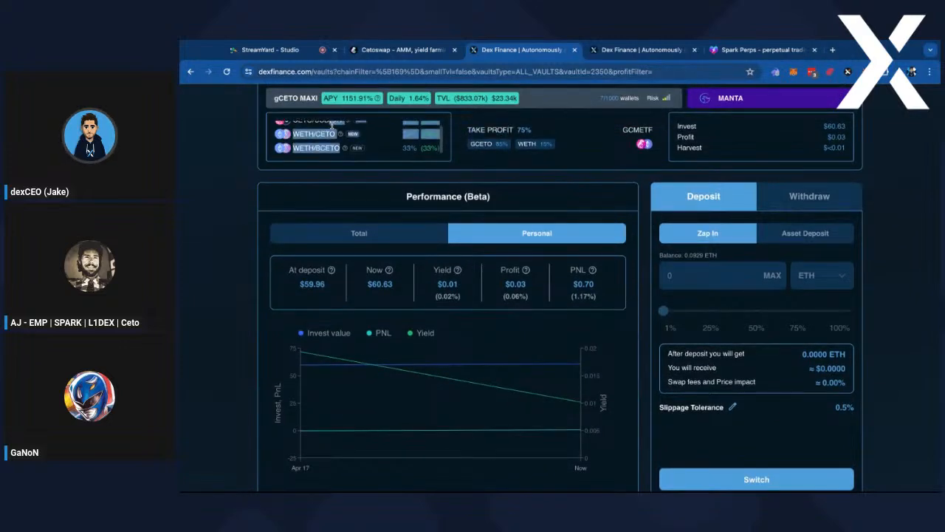
scroll(373, 150, "up", 1)
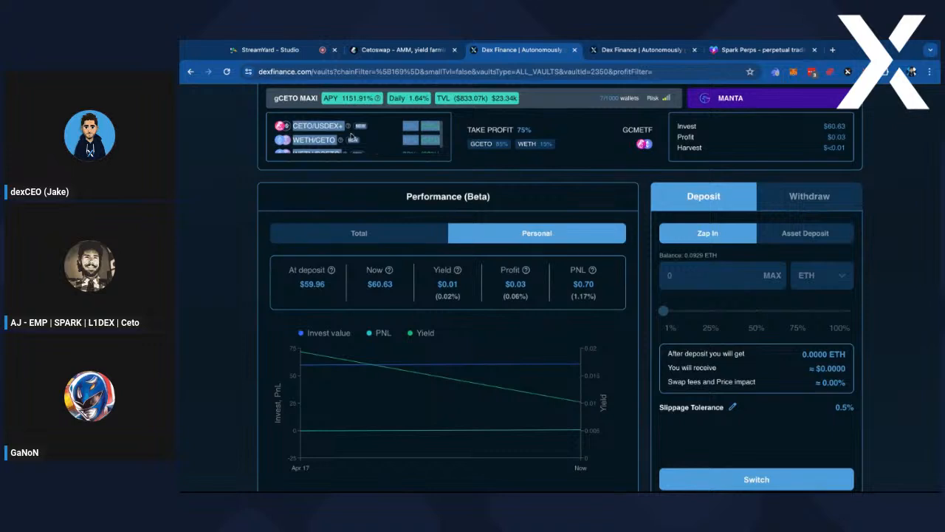
left_click(354, 136)
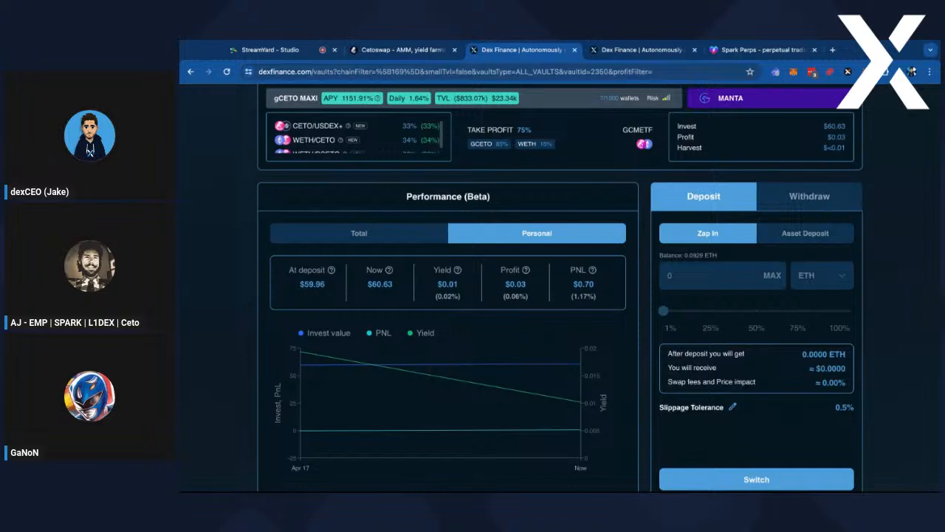
Examine the gCETO MAXI vault's take-profit percentage and its GCETO and WETH split
left_click_drag(474, 130, 532, 132)
left_click(646, 199)
scroll(652, 198, "down", 2)
scroll(652, 198, "up", 1)
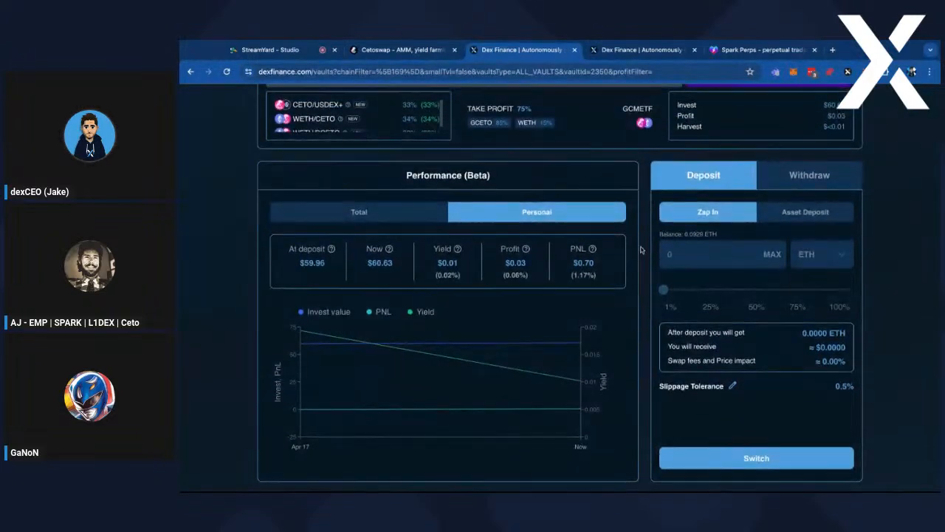
scroll(643, 248, "up", 1)
left_click_drag(532, 124, 509, 125)
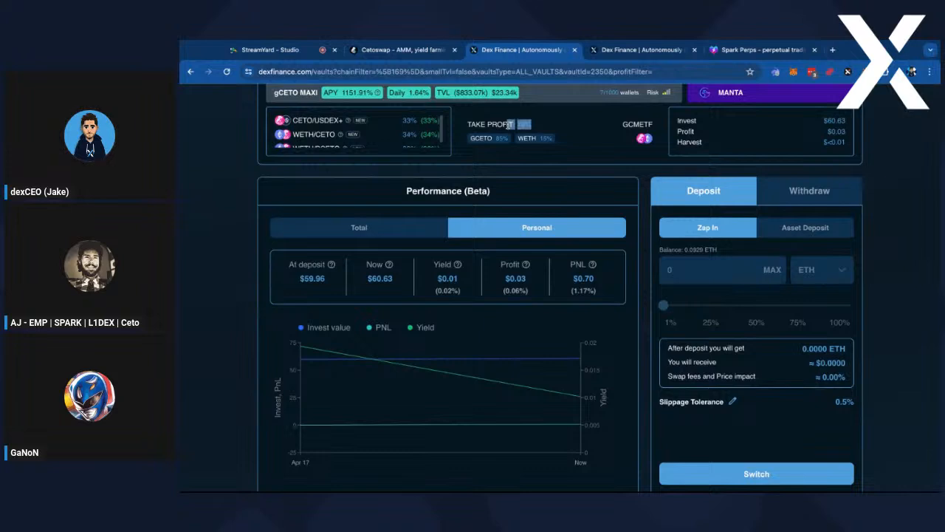
left_click(510, 125)
double_click(518, 125)
View the vault's Take Profit section and examine the Grey Swan ETF's description and asset allocation
scroll(658, 295, "down", 3)
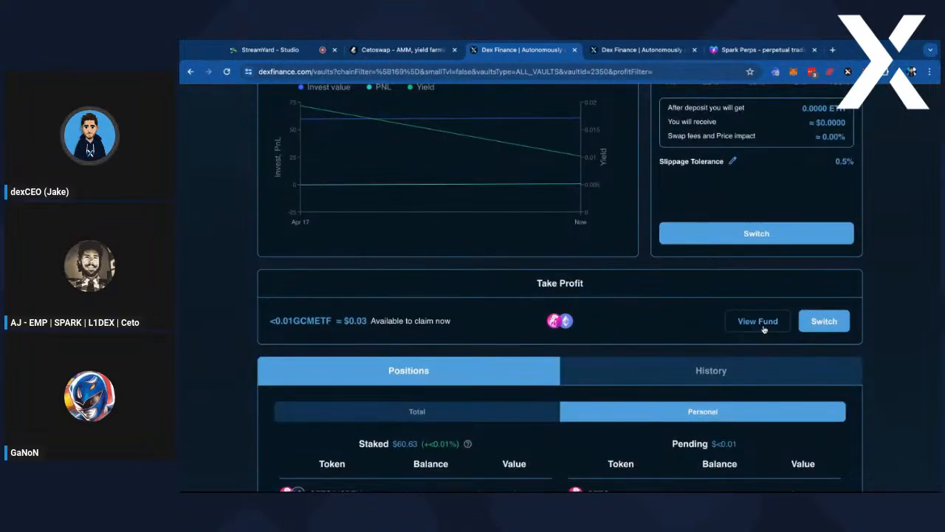
left_click(758, 321)
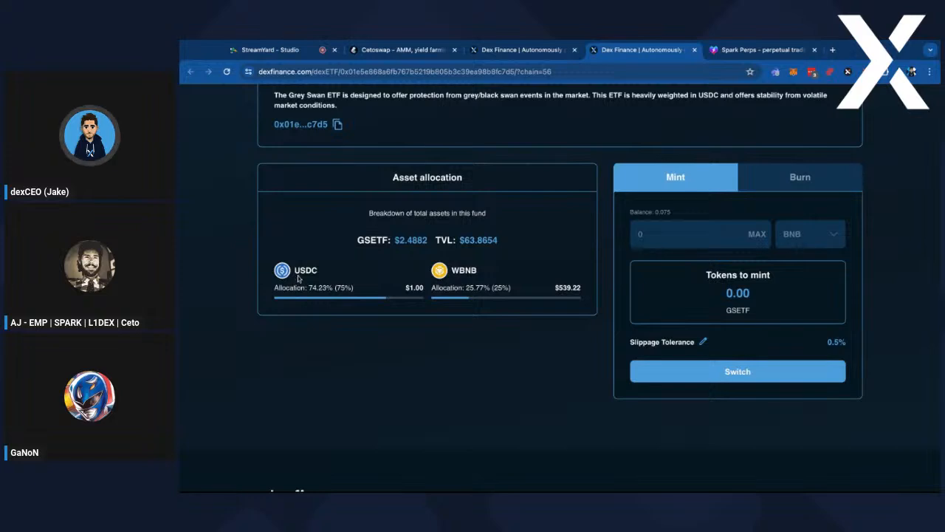
scroll(408, 214, "up", 3)
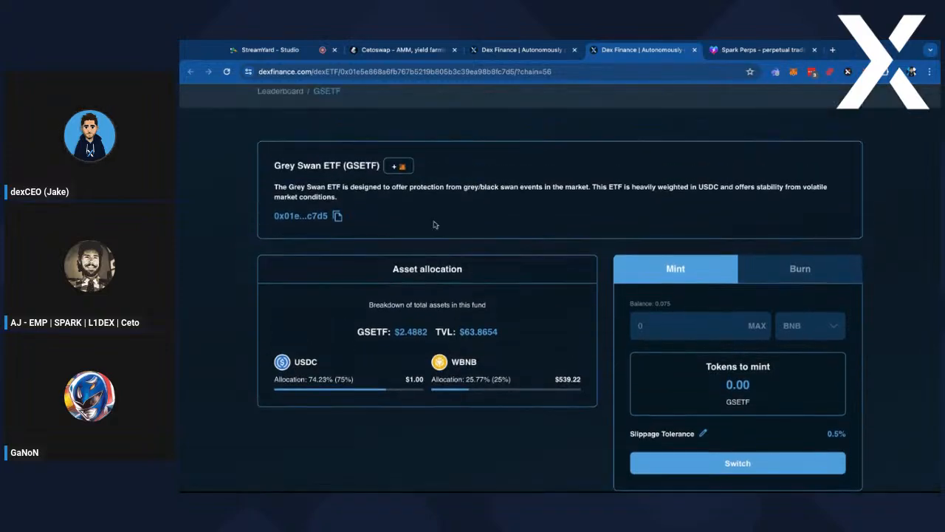
Return to the gCETO MAXI vault and review its take-profit settings alongside the personal performance summary
left_click(527, 56)
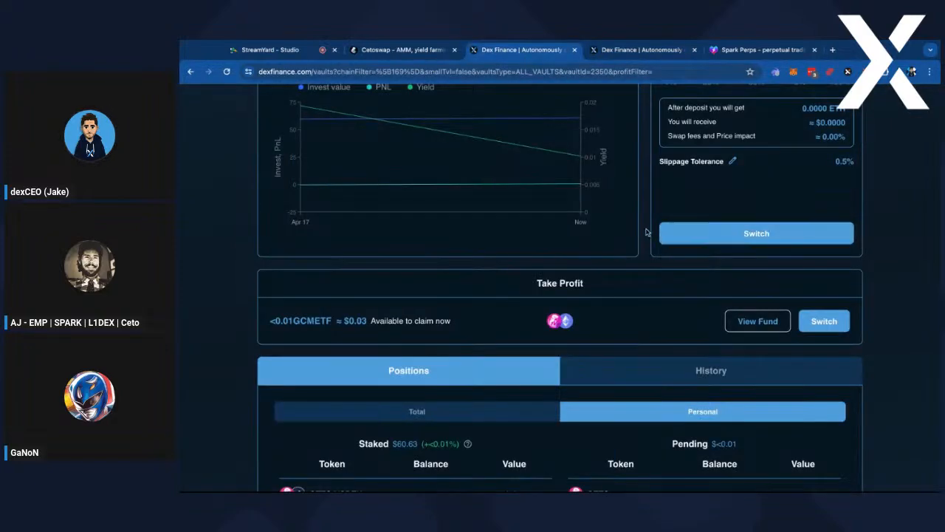
scroll(647, 232, "up", 3)
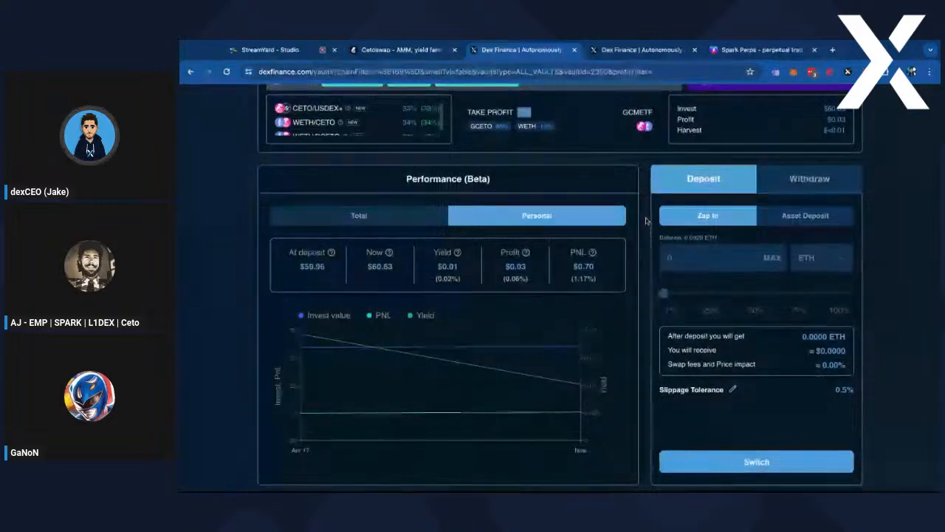
scroll(646, 226, "up", 1)
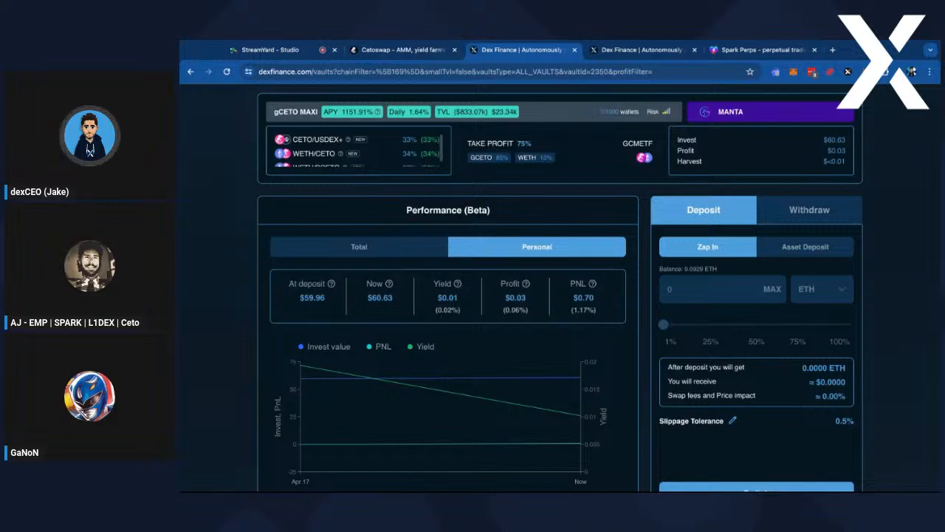
scroll(653, 165, "down", 1)
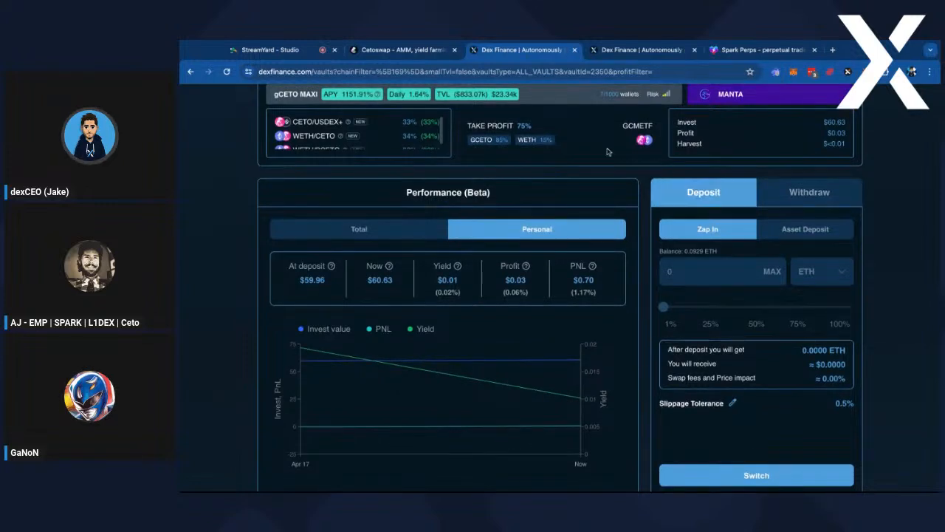
scroll(656, 224, "down", 1)
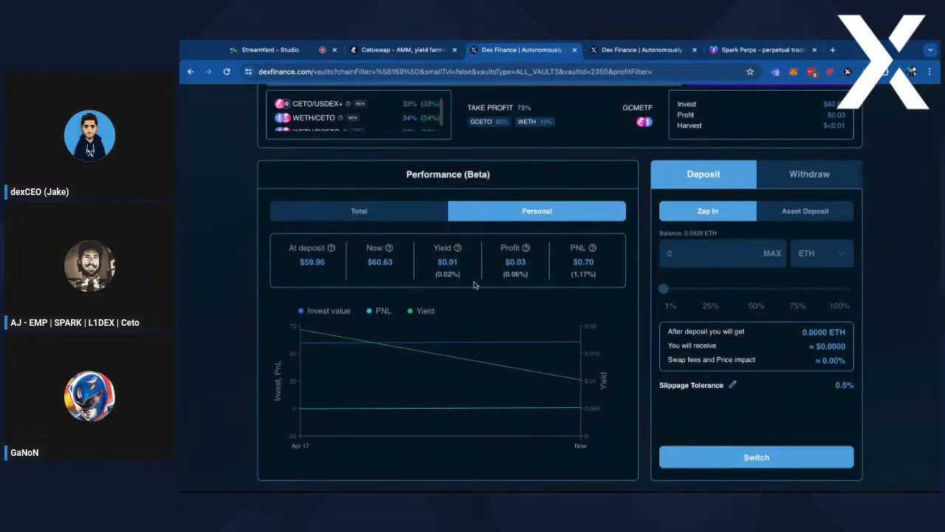
Examine the deposit value and the profit percentage in the gCETO MAXI vault's personal performance summary
double_click(497, 278)
left_click(524, 275)
double_click(533, 275)
left_click(312, 261)
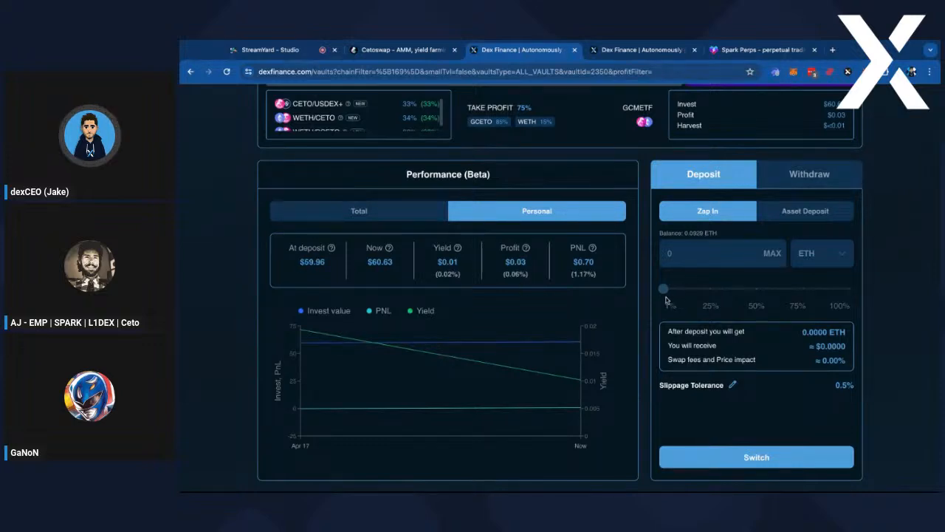
triple_click(535, 278)
left_click(541, 266)
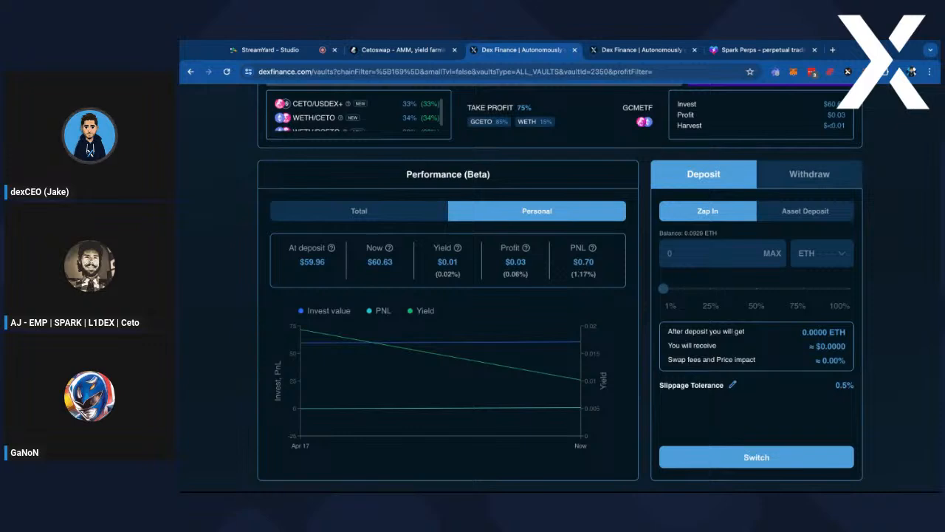
left_click_drag(531, 276, 503, 275)
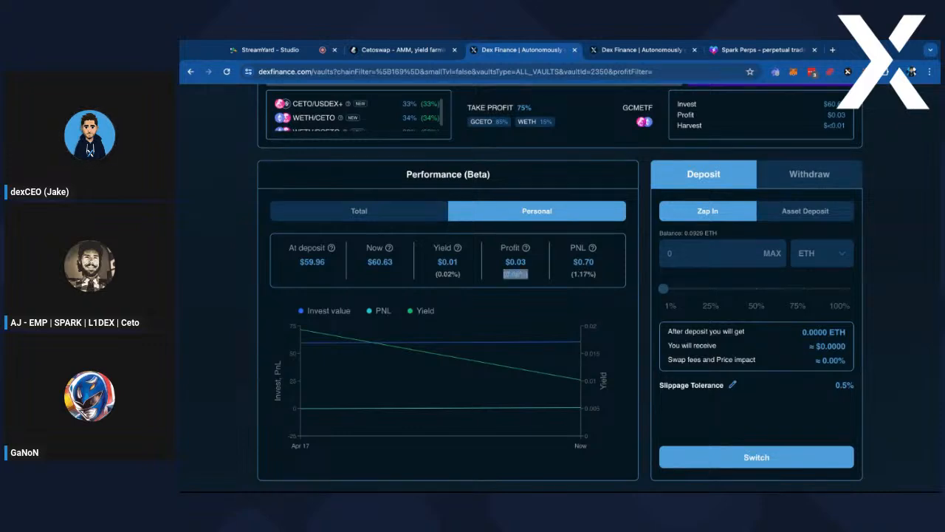
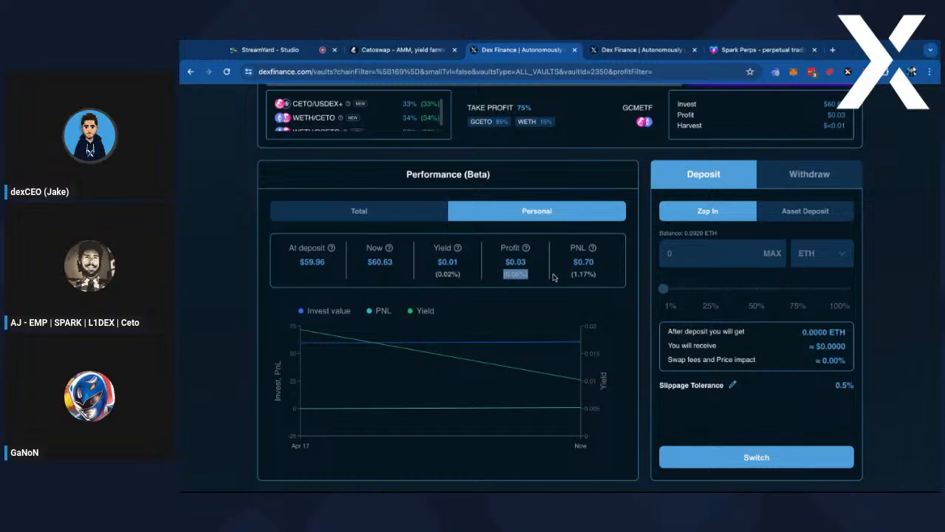
left_click(625, 273)
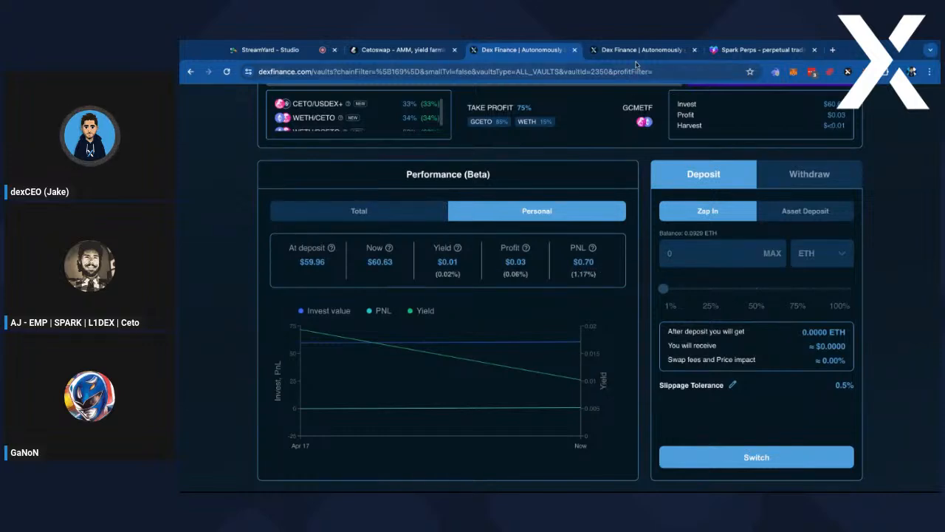
Check the Grey Swan ETF's USDC and WBNB allocation again, then return to the gCETO MAXI vault
left_click(637, 59)
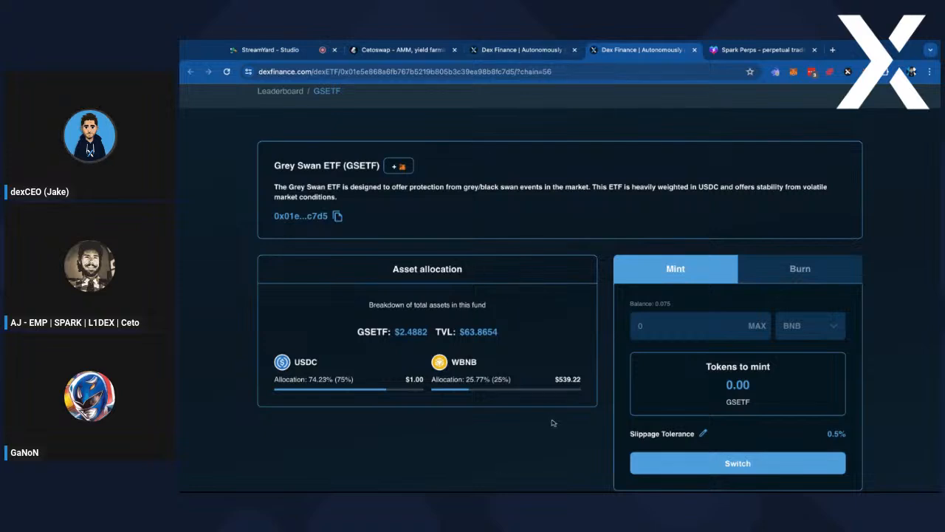
left_click(542, 49)
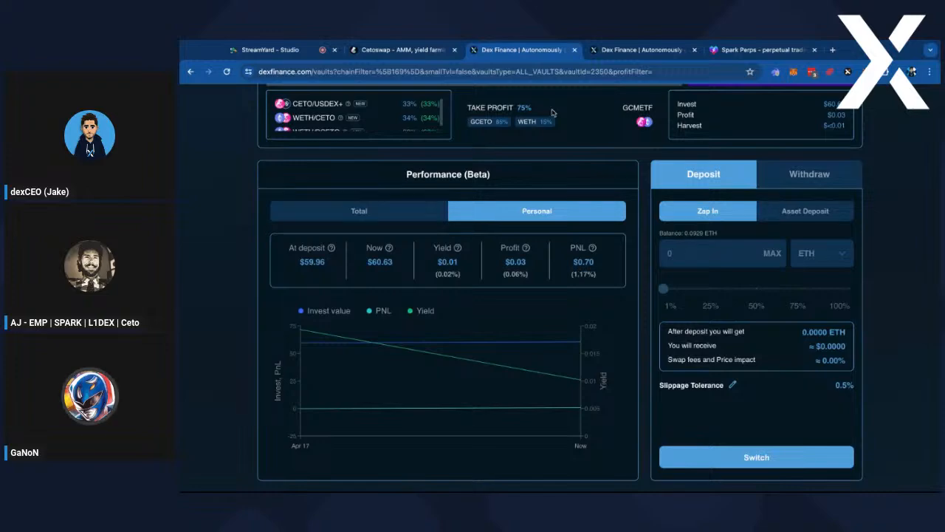
Switch to the StreamYard studio and turn the presenter's camera on and off again
left_click(271, 50)
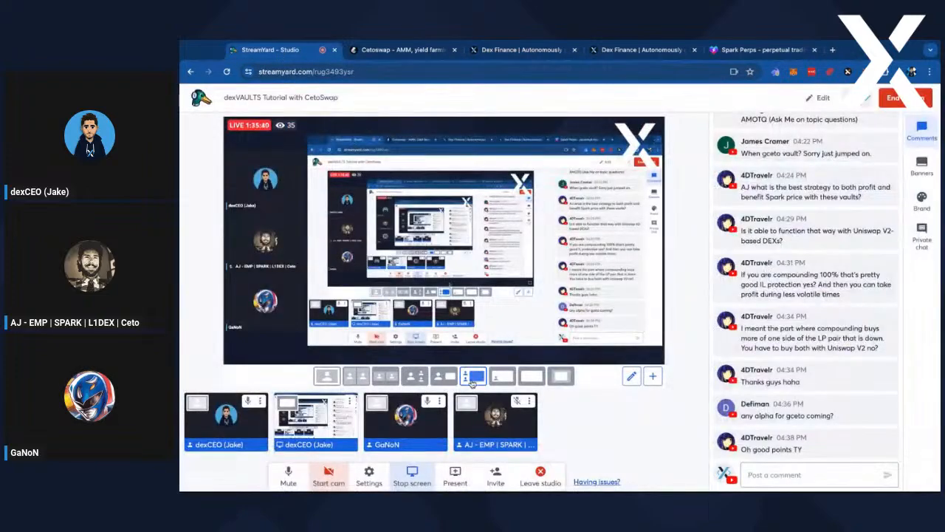
left_click(327, 477)
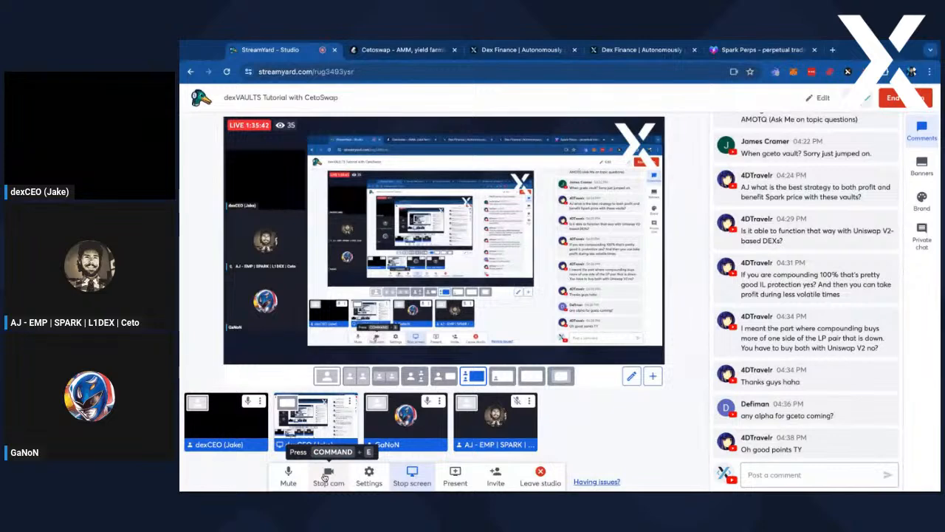
left_click(325, 476)
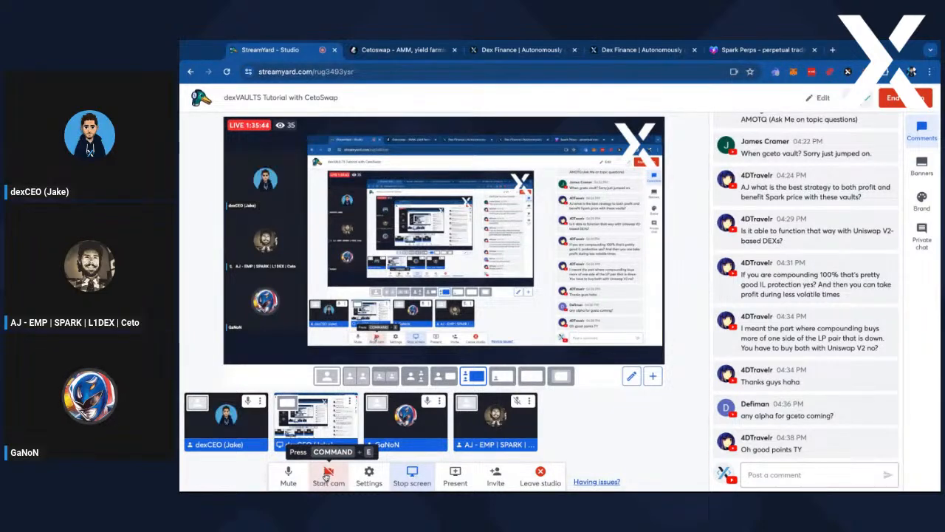